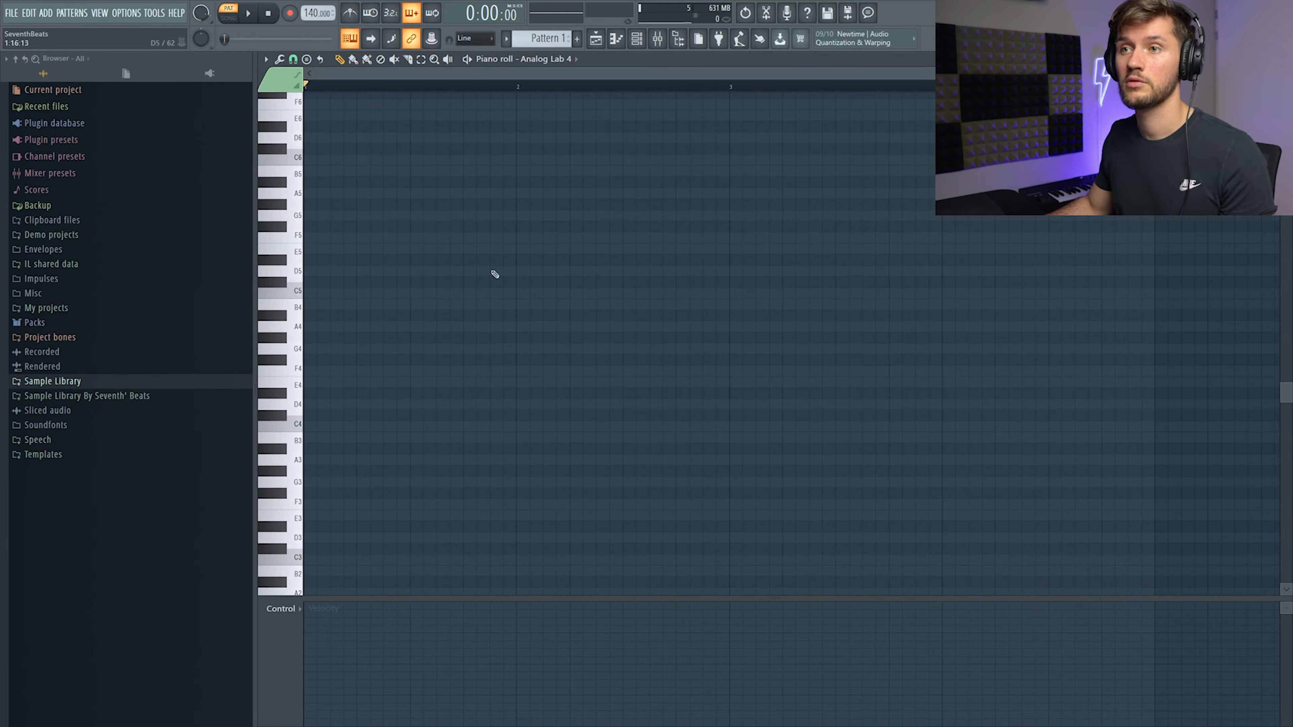
Place G5, D#5 and A#4 notes at the start of bar 1 and lengthen the chord to half a bar
click(321, 213)
click(318, 259)
click(318, 315)
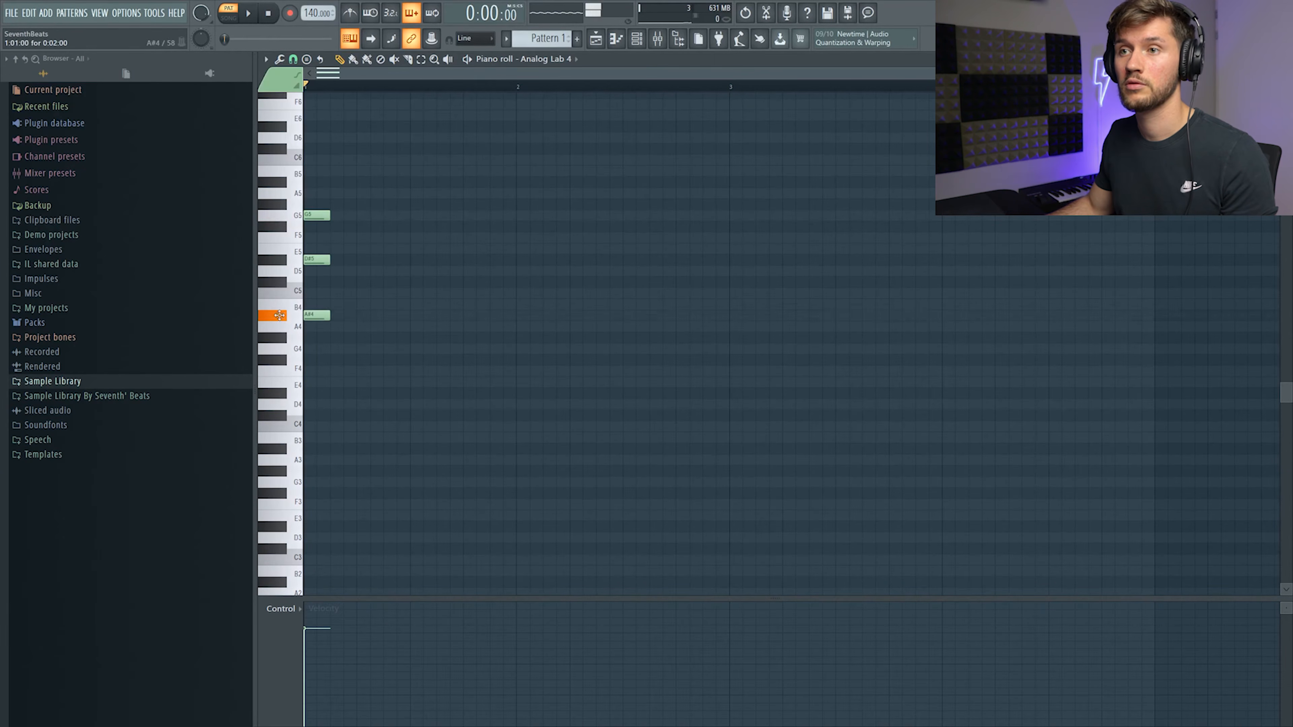
key(ctrl+a)
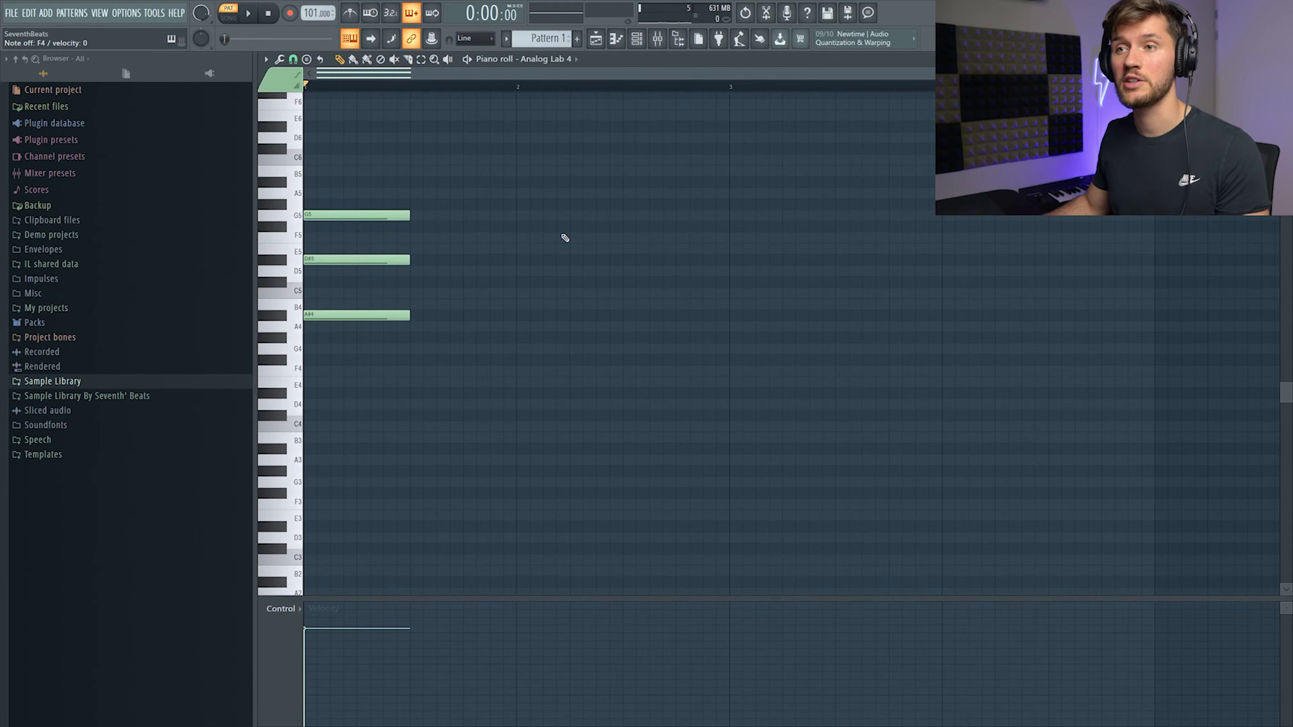
Add a half-bar chord of C5, G#4 and F4 in the second half of bar 1
click(422, 293)
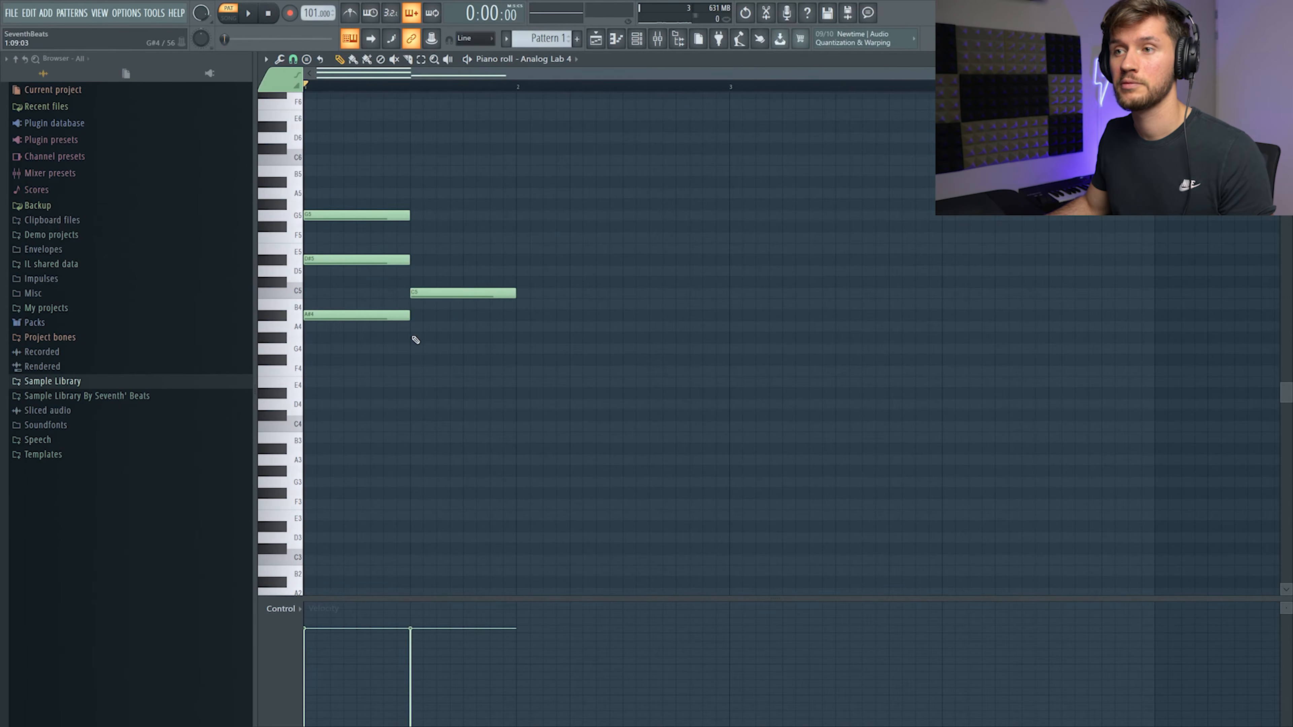
click(415, 338)
drag(413, 393, 413, 370)
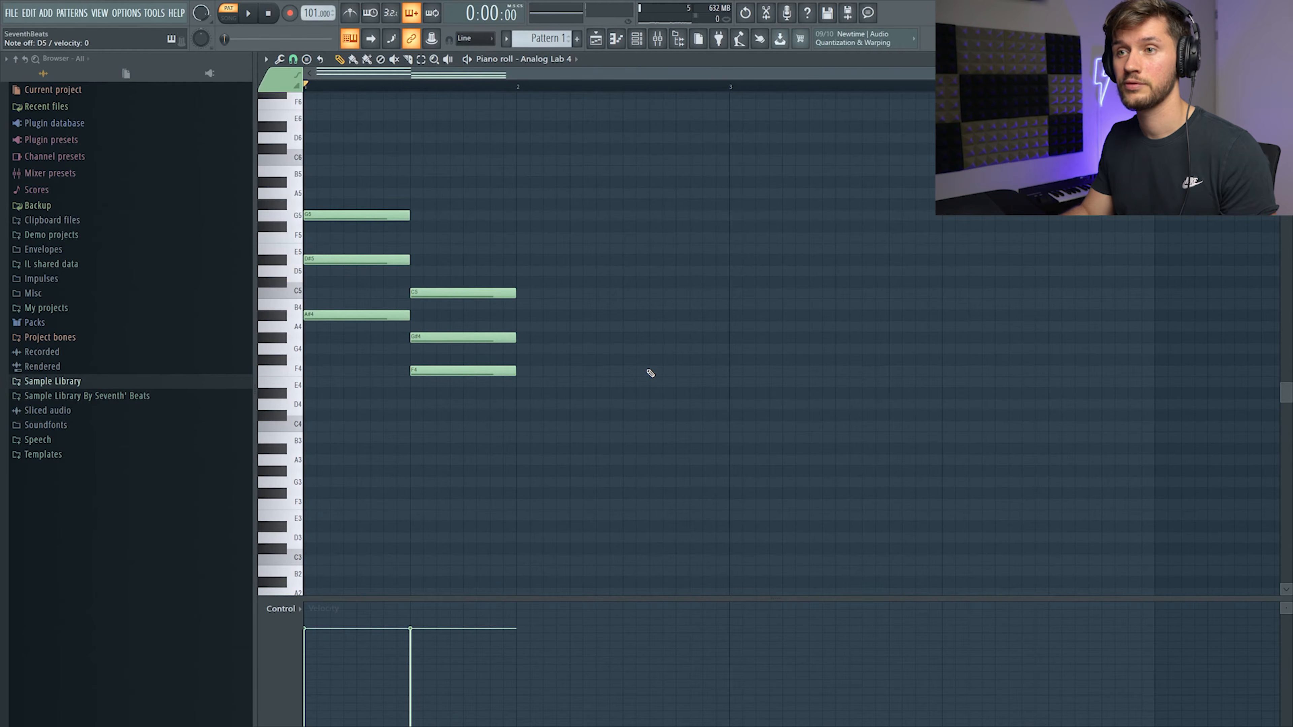
Add a half-bar chord of F4, A#4 and D#5 at the start of bar 2
click(524, 371)
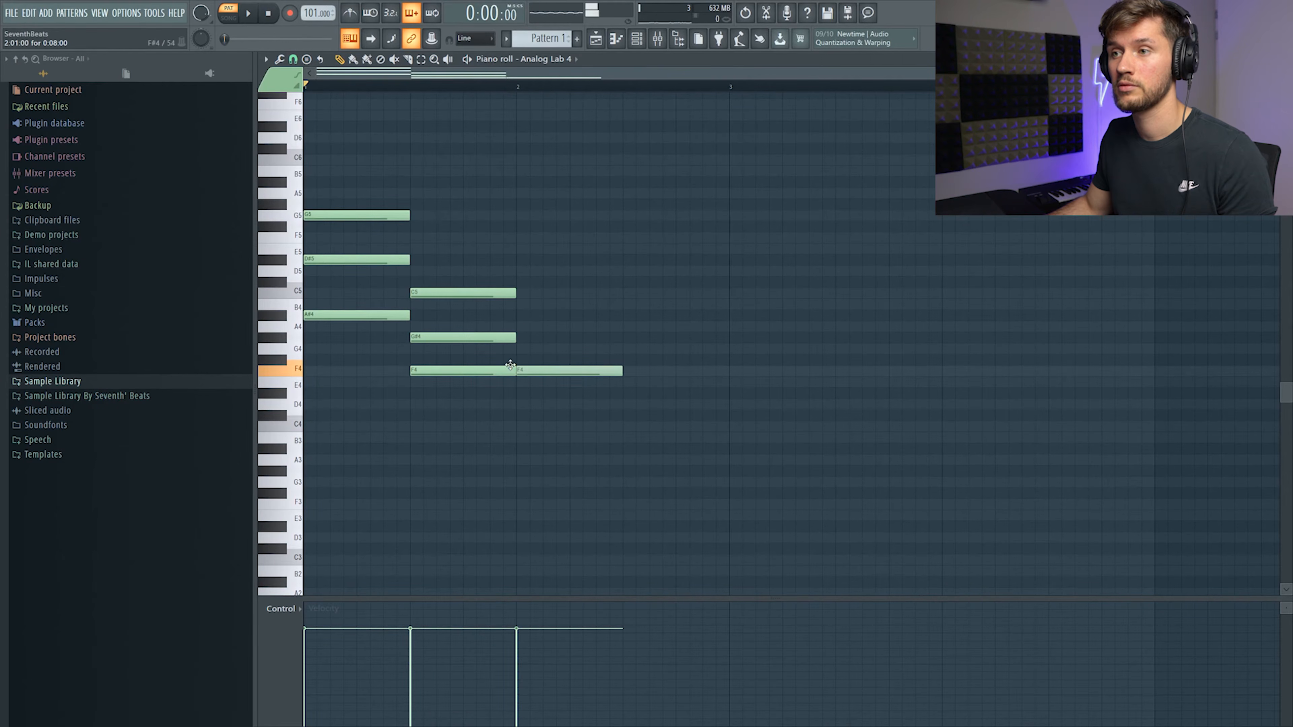
click(516, 315)
click(523, 260)
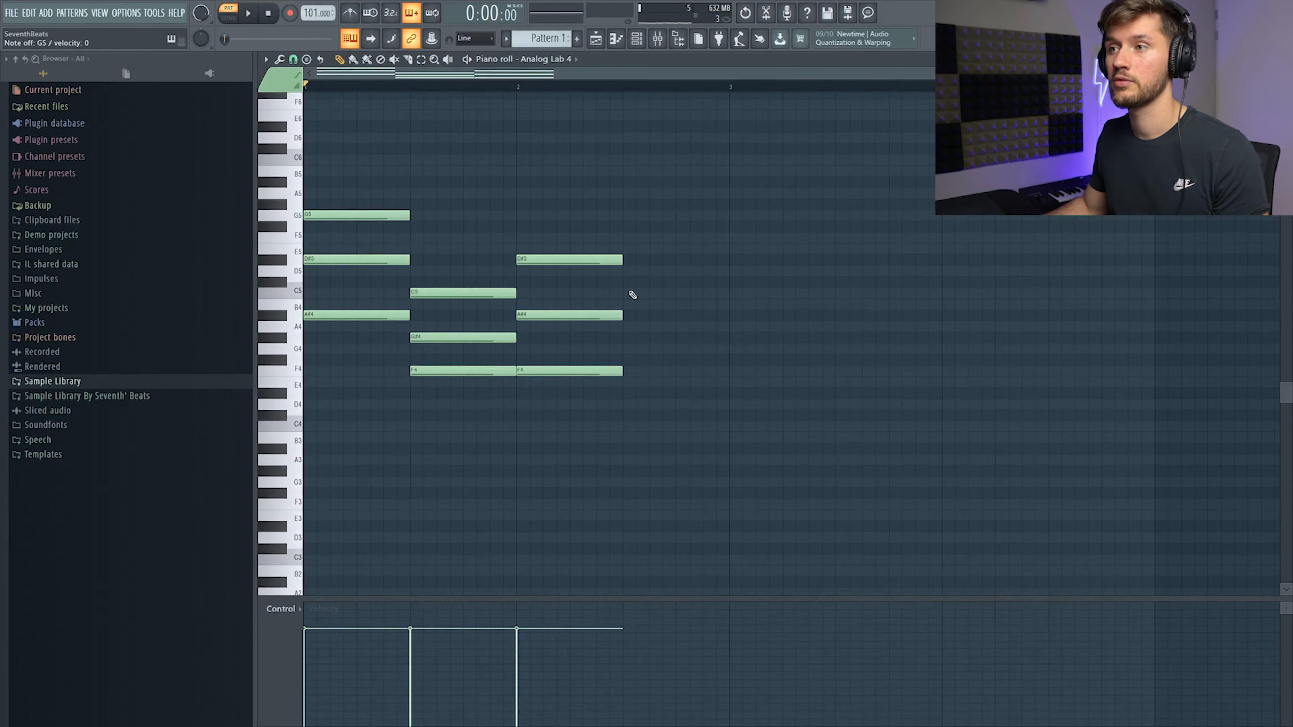
Add a half-bar chord of C5, D#5 and G5 in the second half of bar 2 and play back the progression
click(631, 294)
click(627, 259)
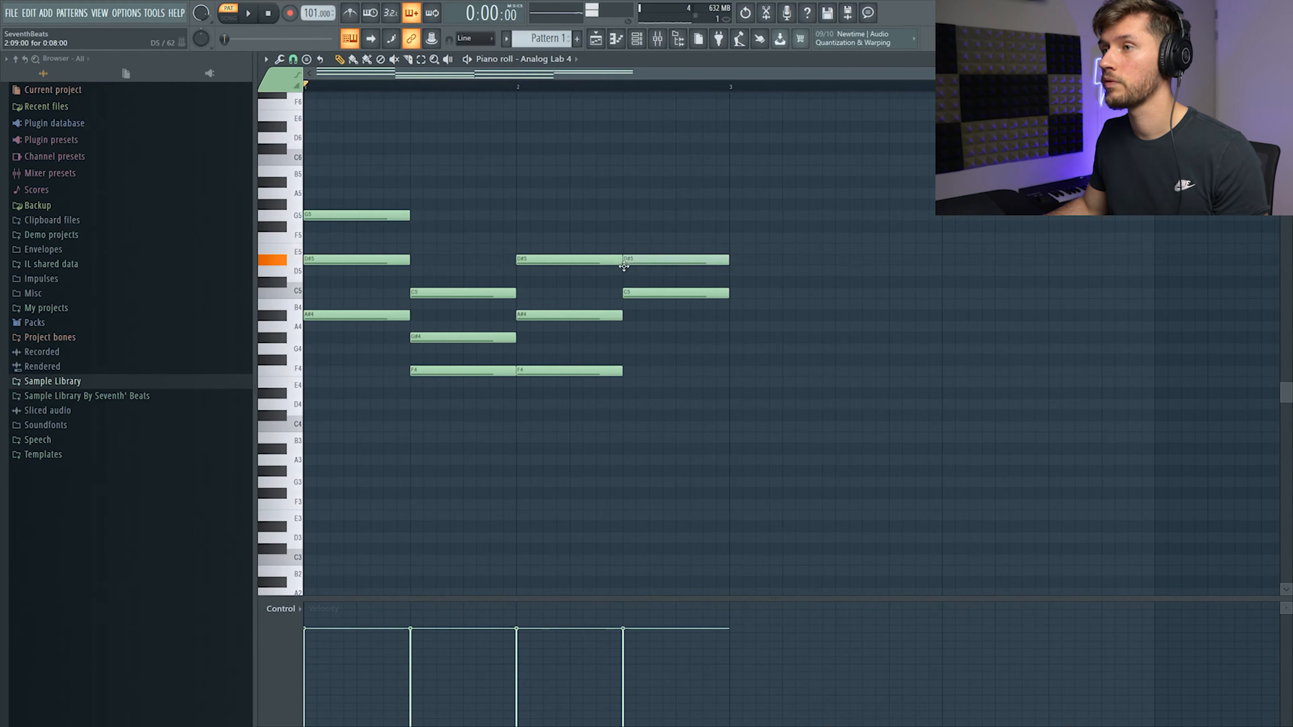
click(627, 216)
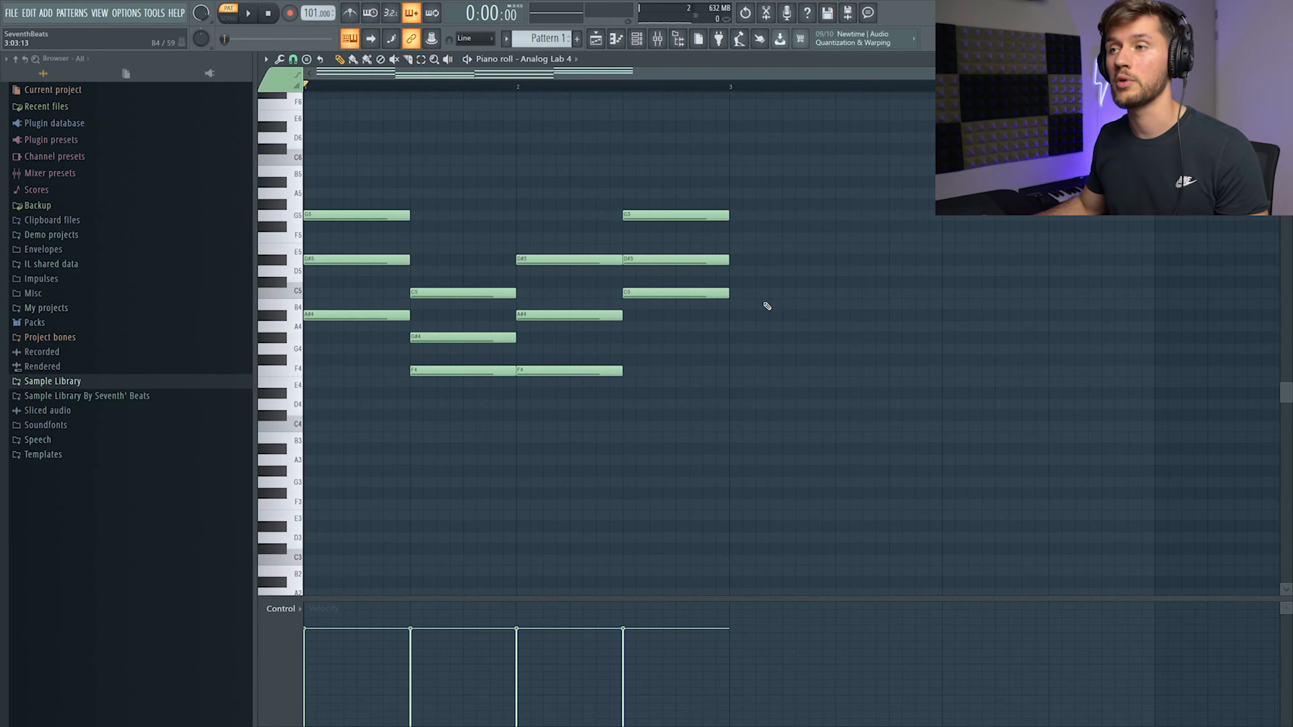
key(space)
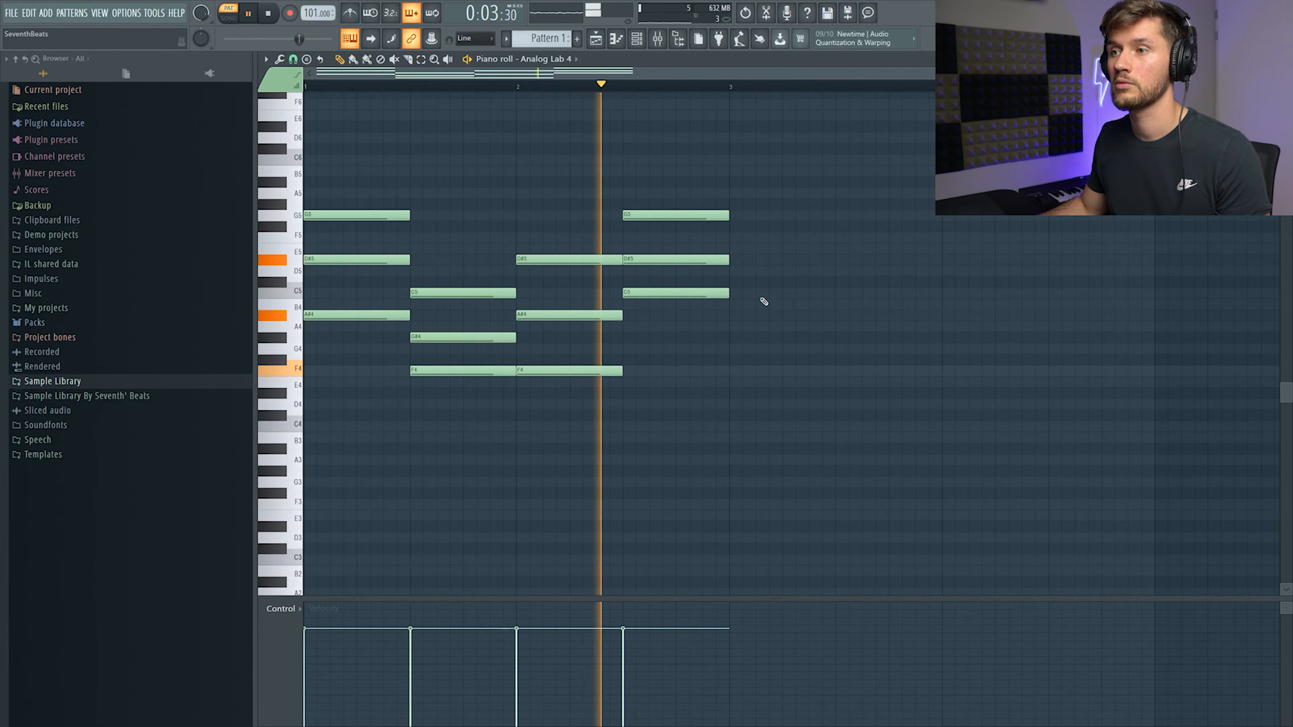
key(space)
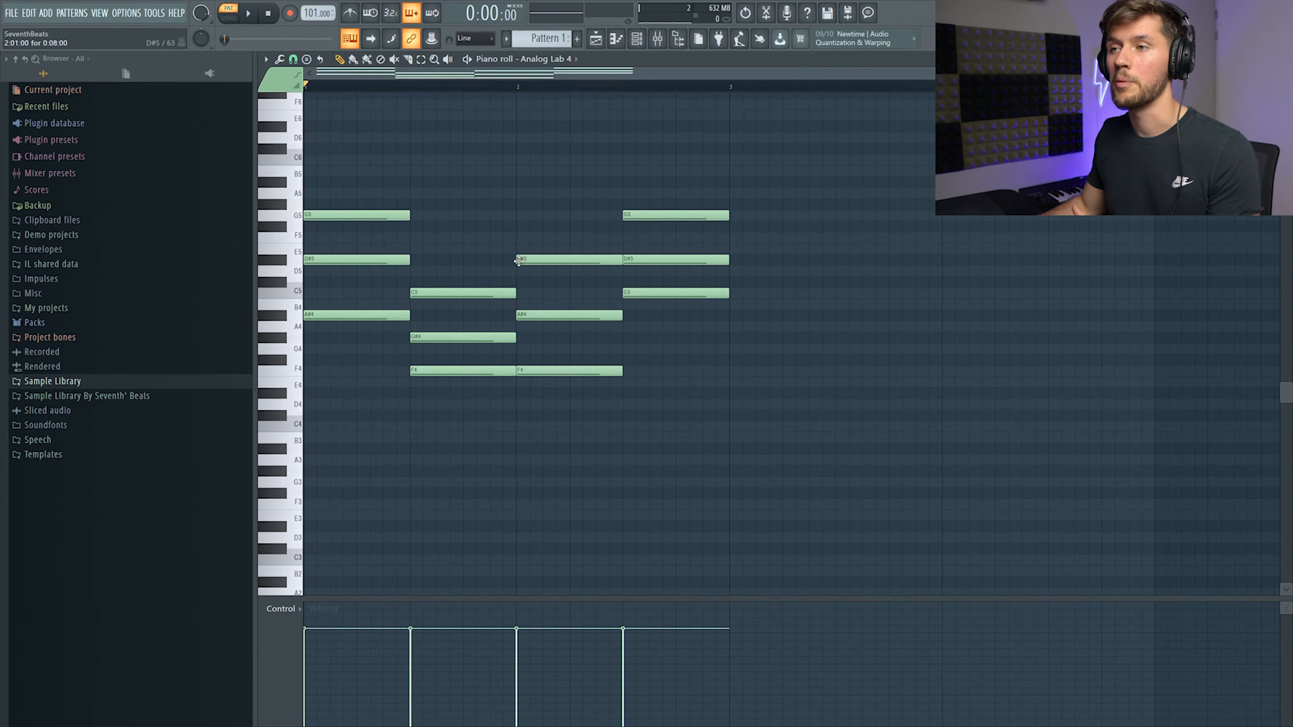
Lower the third chord's top note to D5, add a D#5 to the second chord, and listen to the result
drag(534, 258, 534, 270)
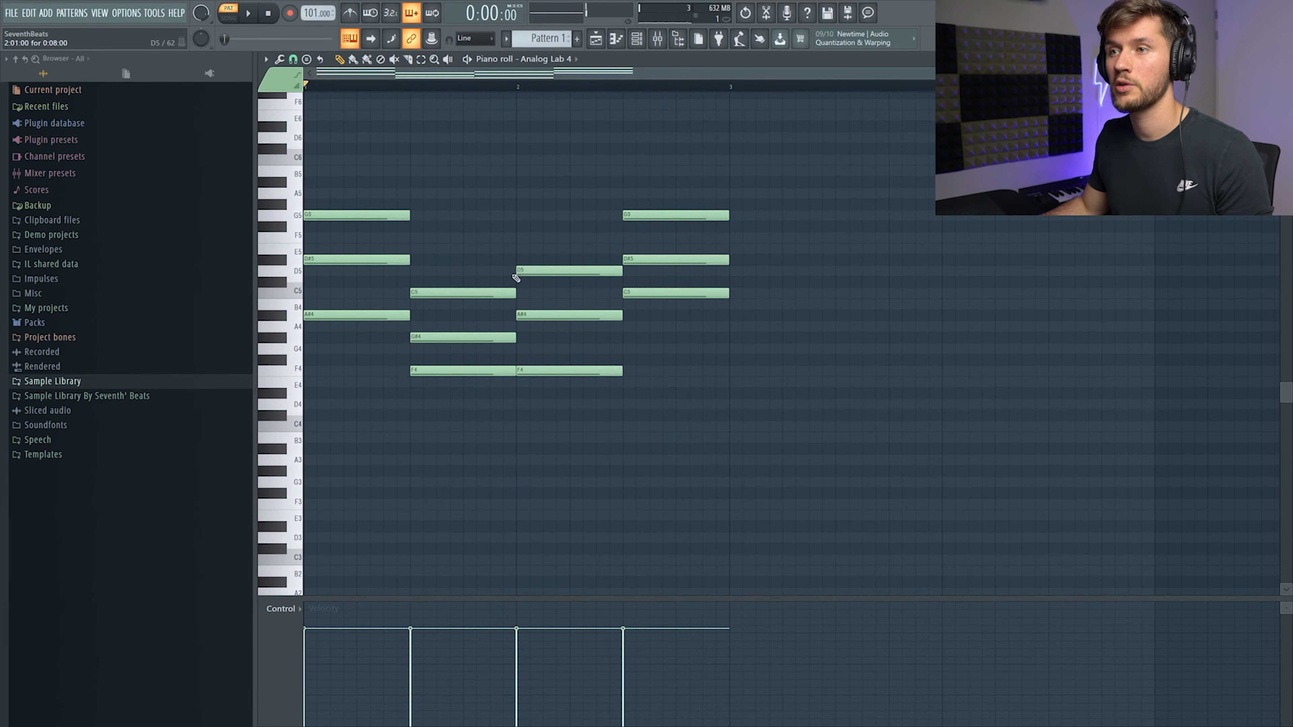
click(420, 258)
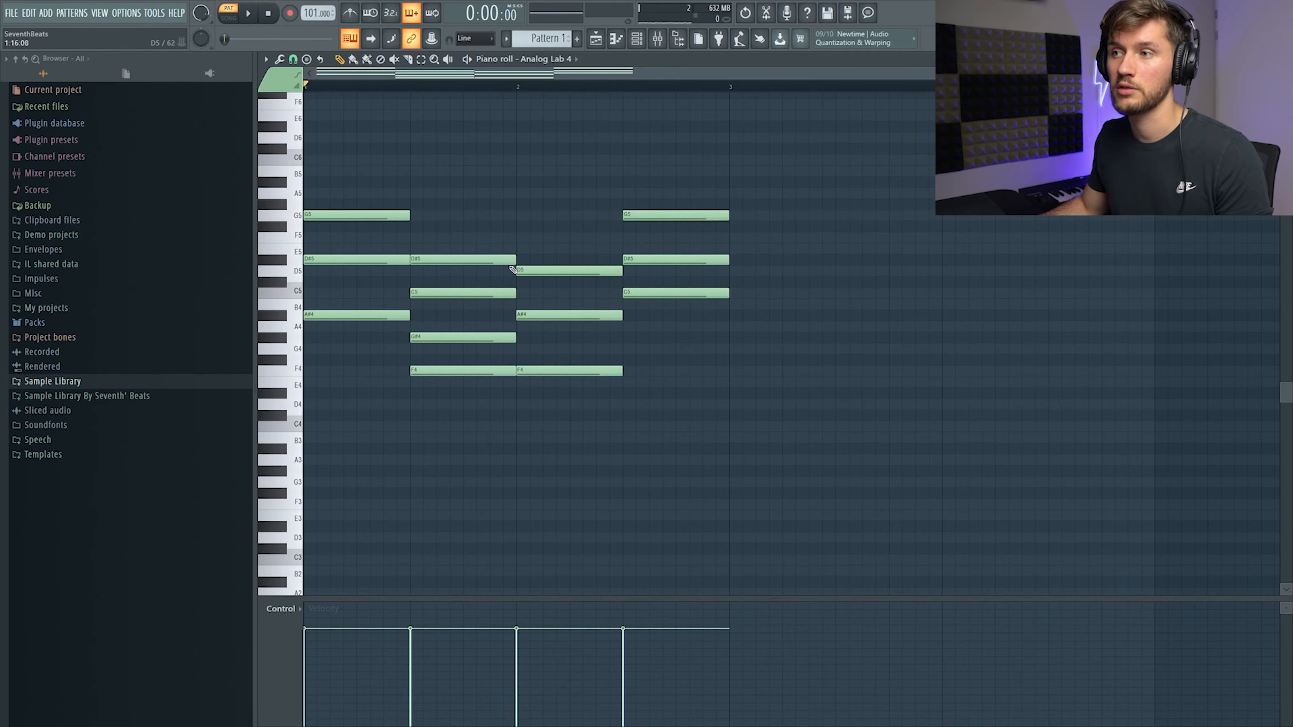
key(space)
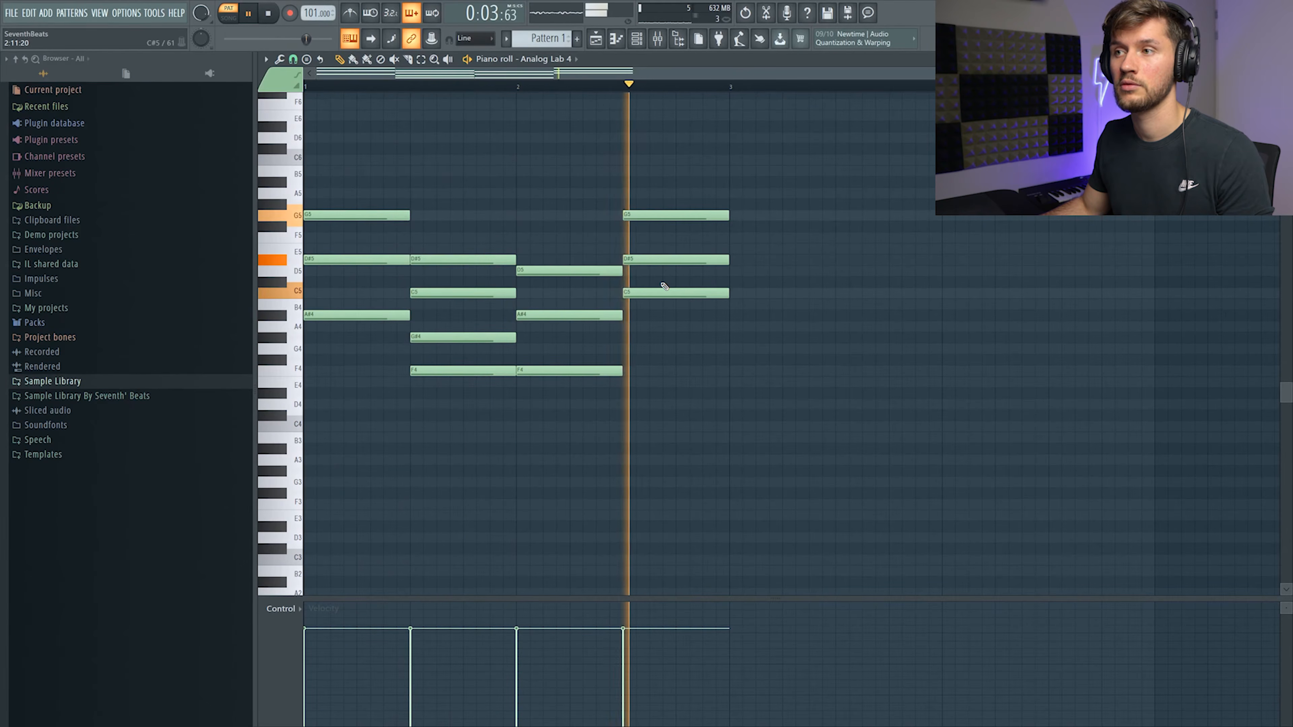
key(space)
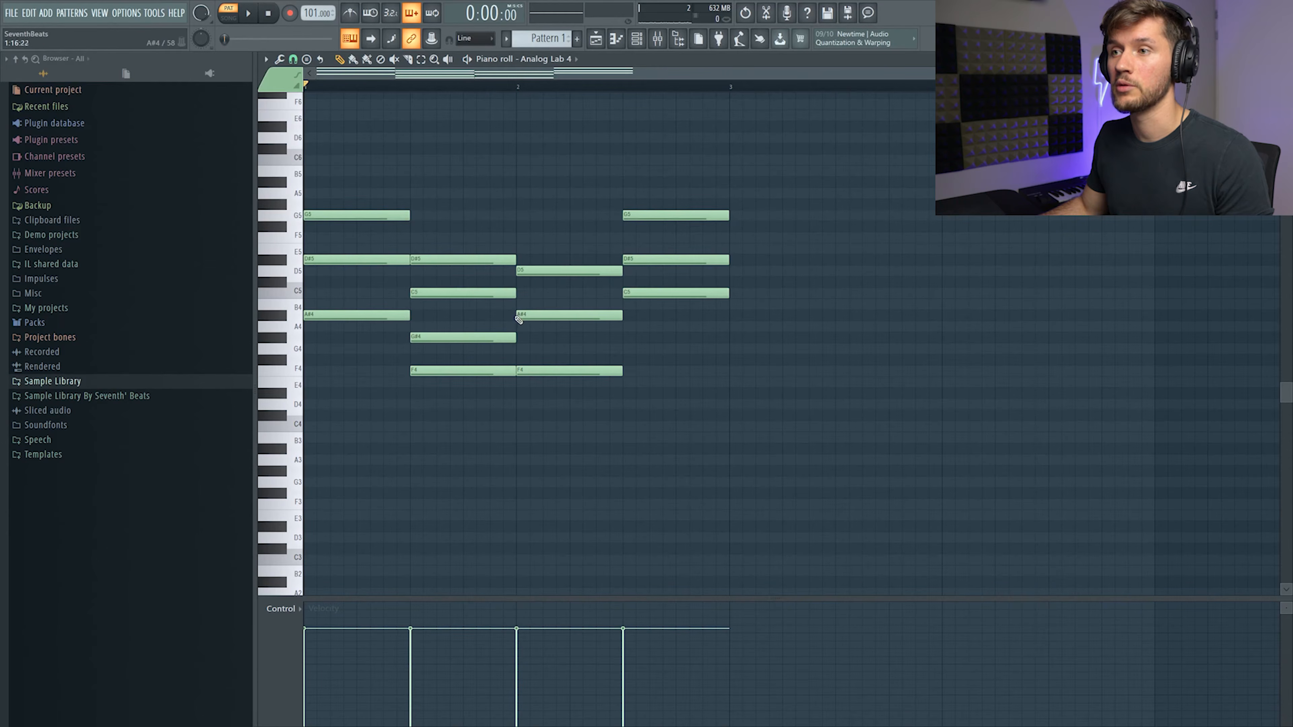
Add an A#4 beneath the fourth chord and play back the progression
click(640, 314)
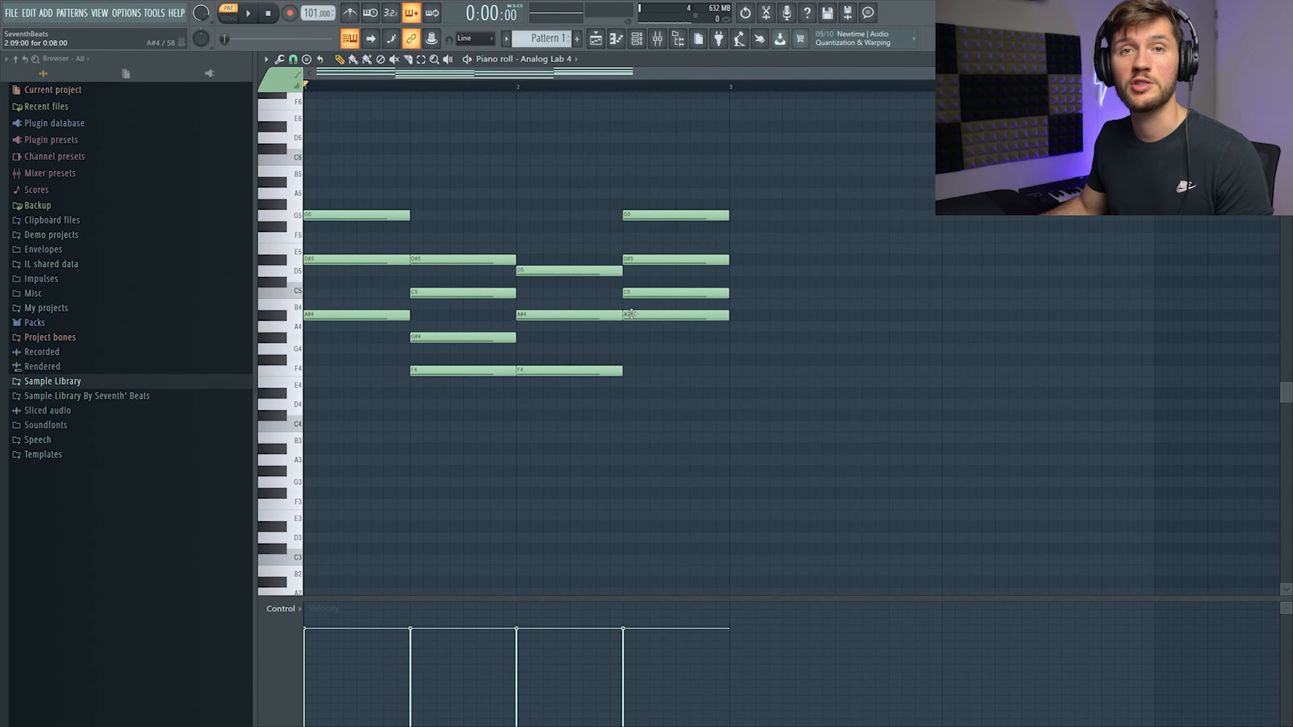
key(space)
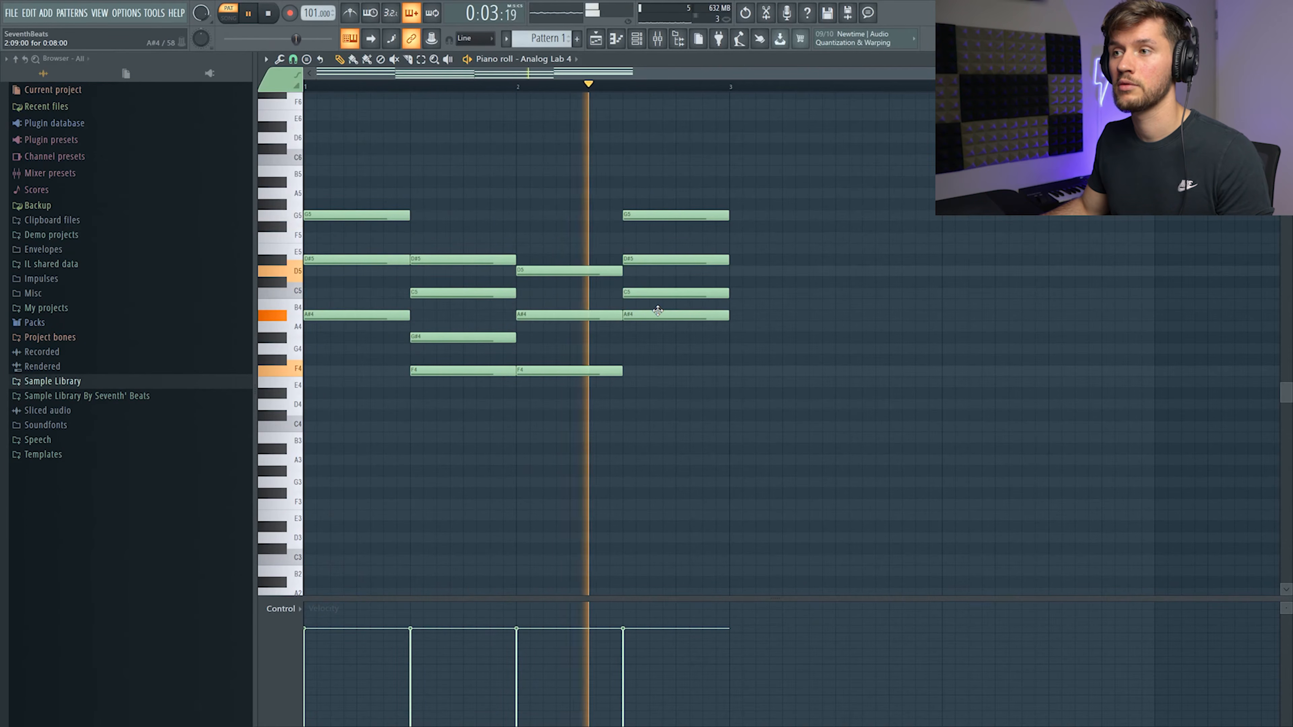
key(space)
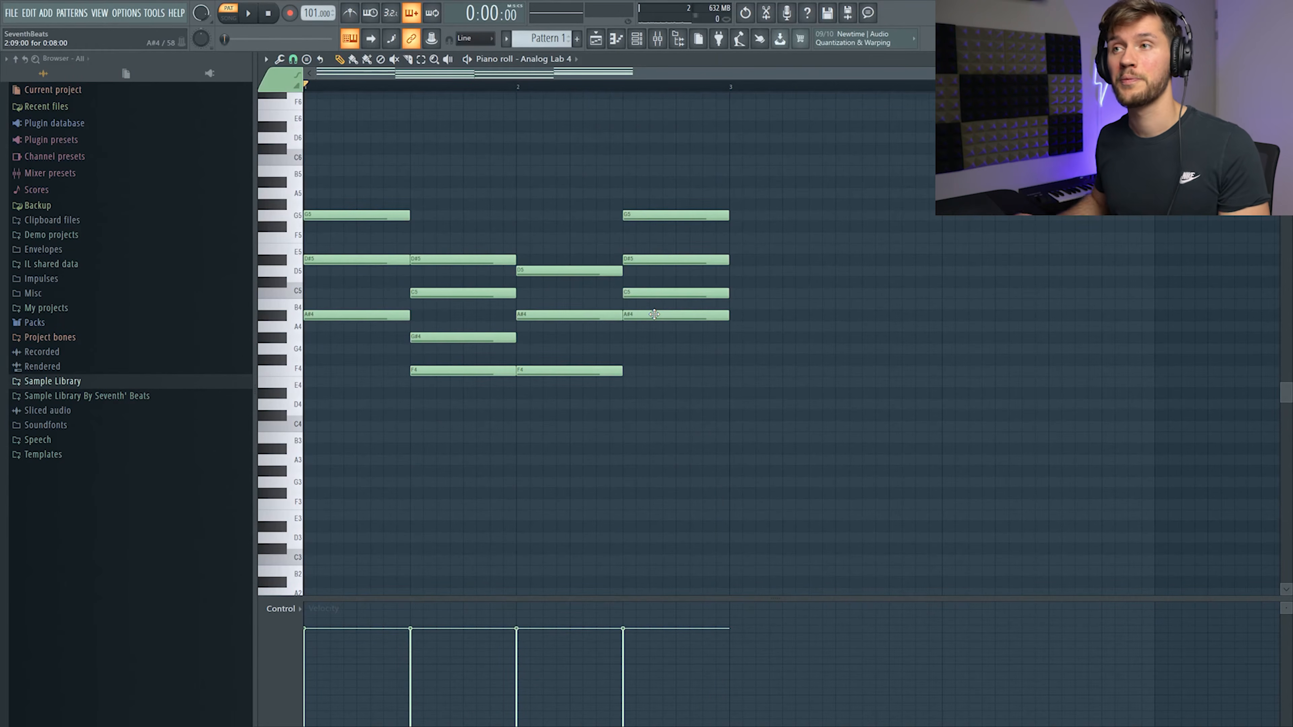
Slightly randomize the velocity levels of the chord notes with the piano roll randomizer
scroll(388, 183, up, 2)
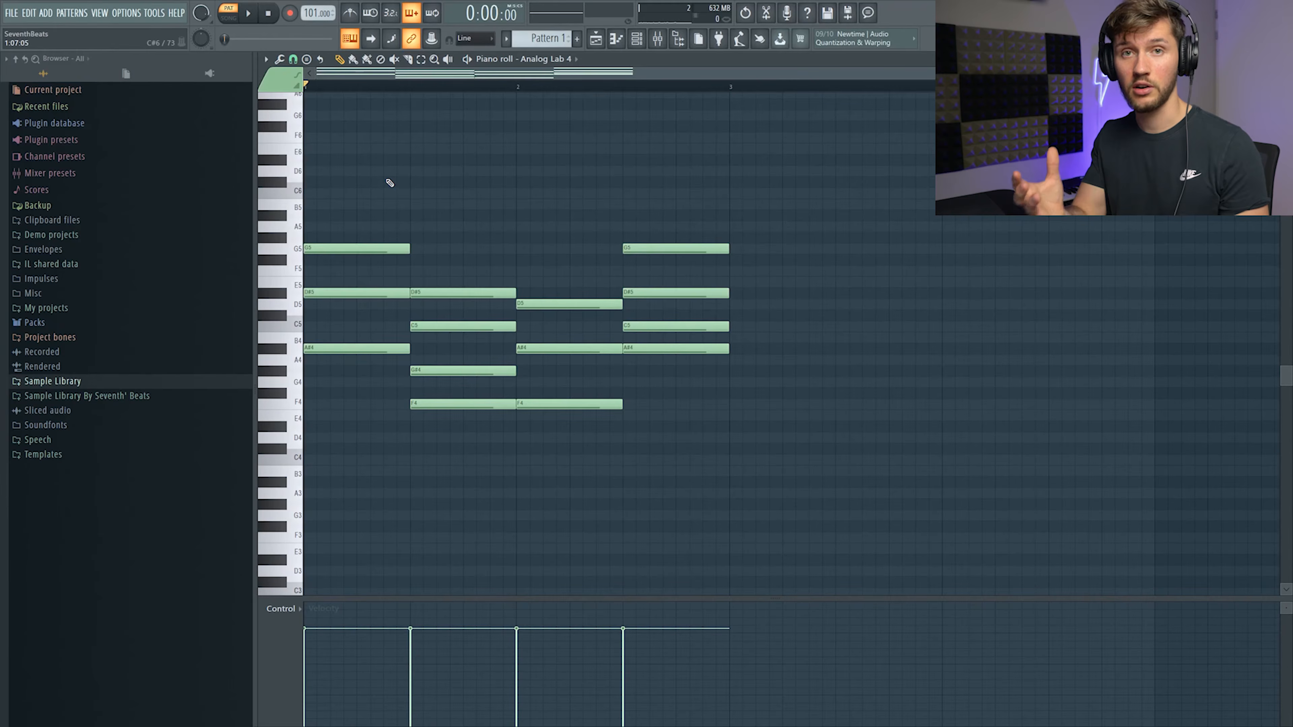
key(alt+r)
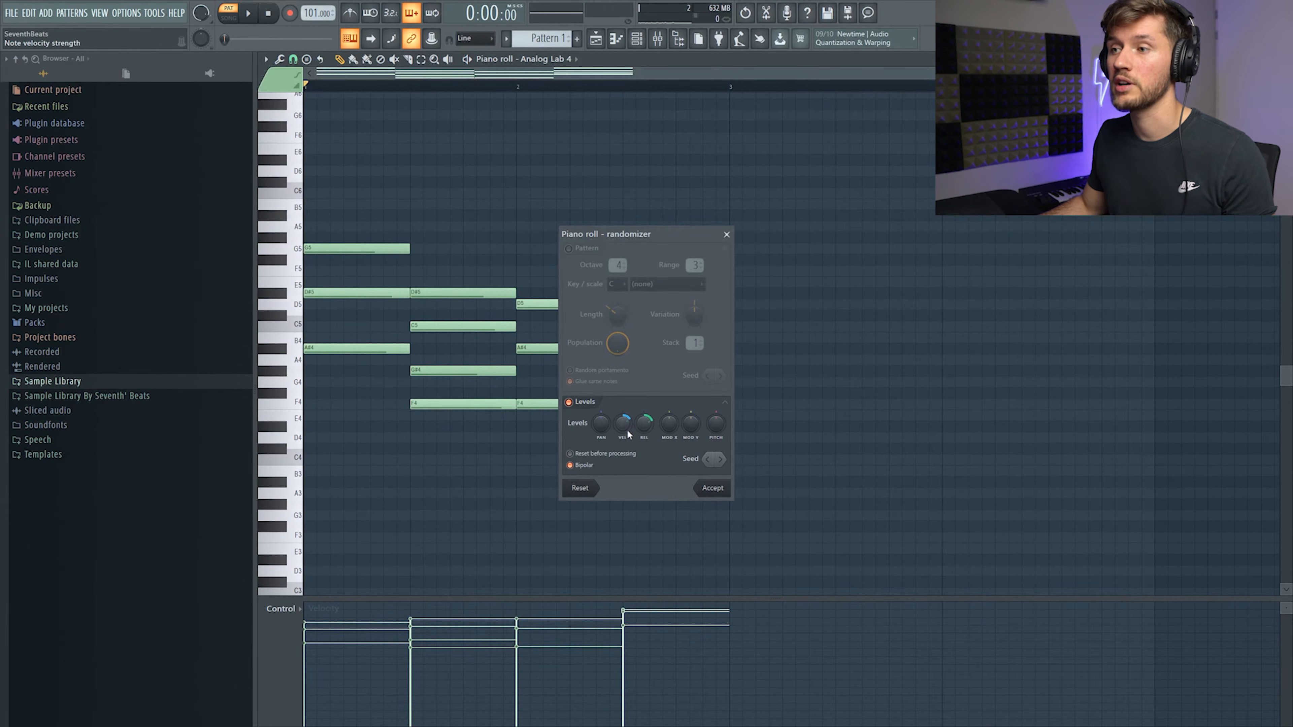
mouse_move(622, 431)
mouse_down()
mouse_move(621, 447)
mouse_move(622, 428)
mouse_up()
click(589, 466)
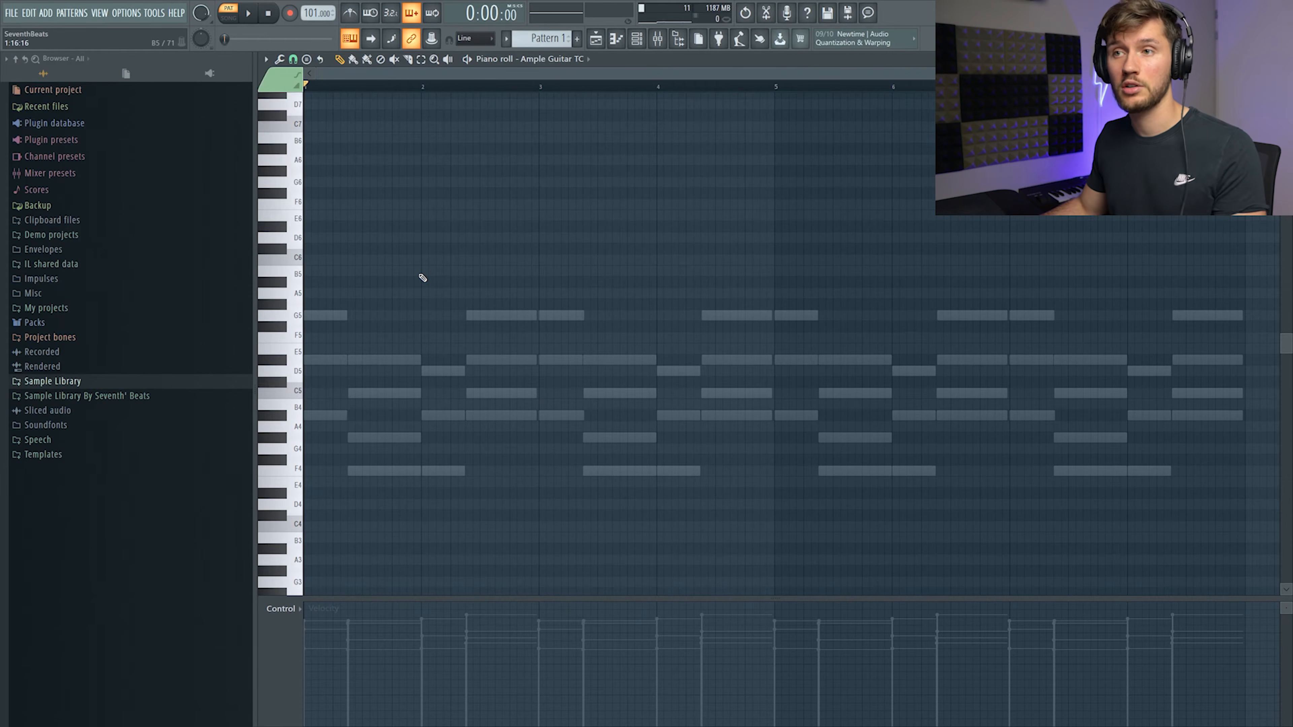
Start the guitar melody in bar 1 with one-step C6, A#5 and G5 notes on steps 2, 3 and 4
scroll(323, 264, up, 1)
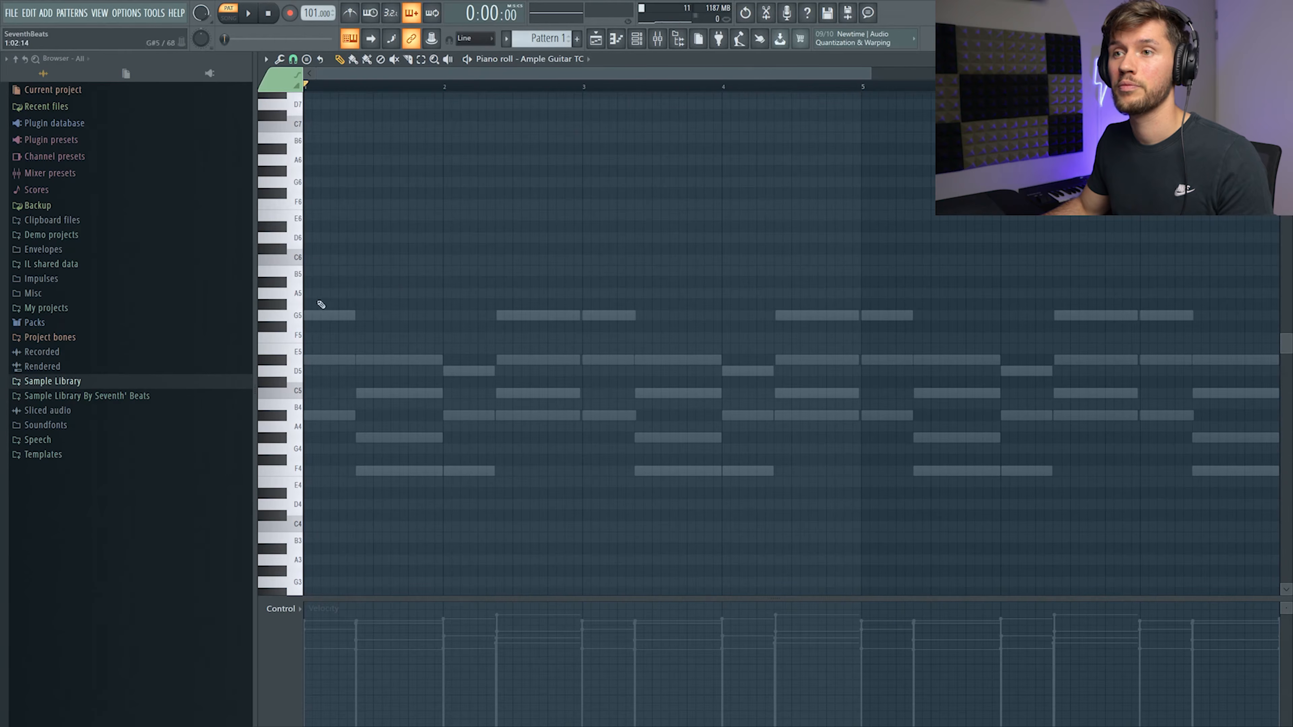
click(316, 260)
drag(383, 260, 320, 260)
click(324, 282)
click(333, 316)
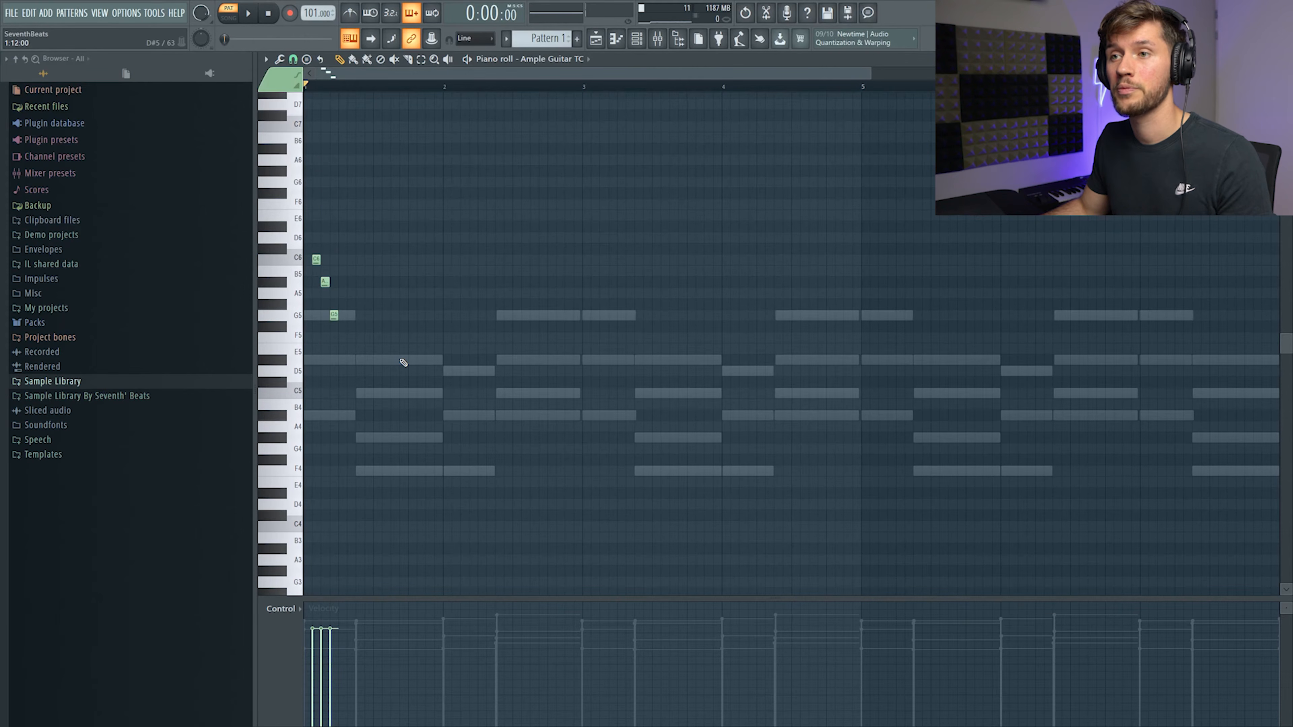
Continue the guitar melody with a two-step A#5 on step 5 and a one-step G5 on step 7, and play it back
click(342, 282)
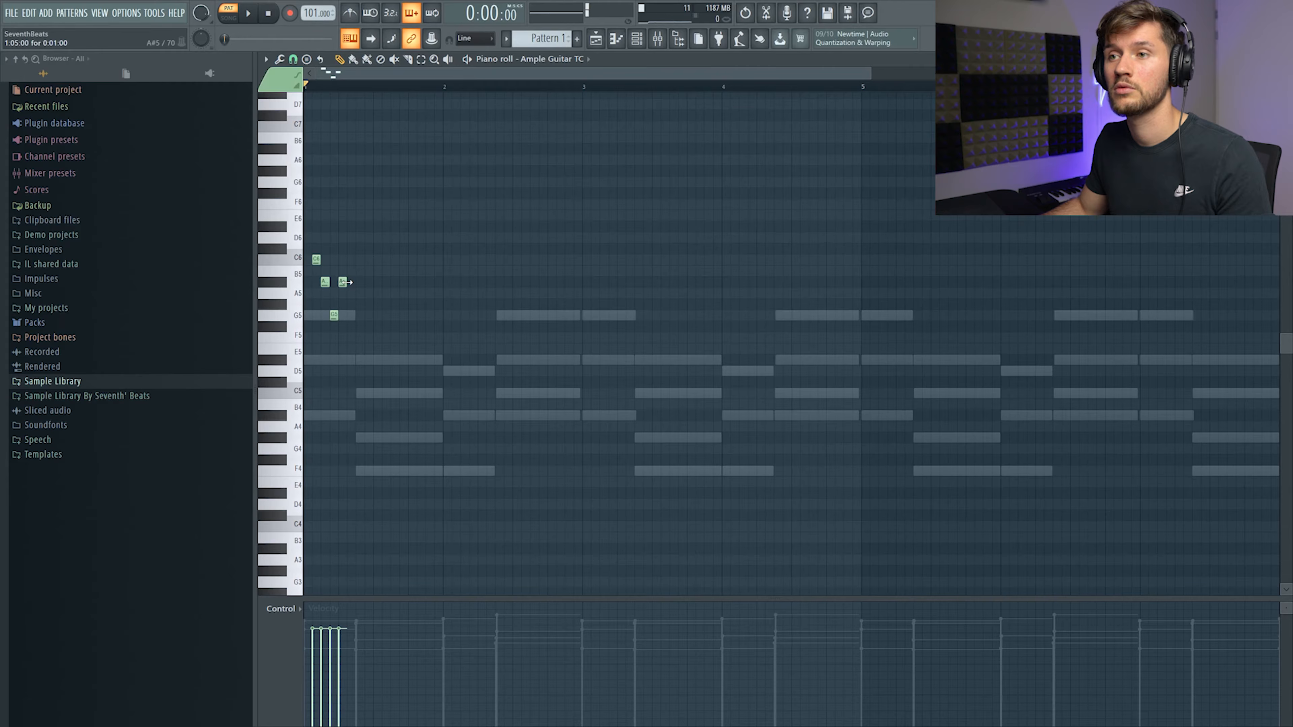
click(359, 315)
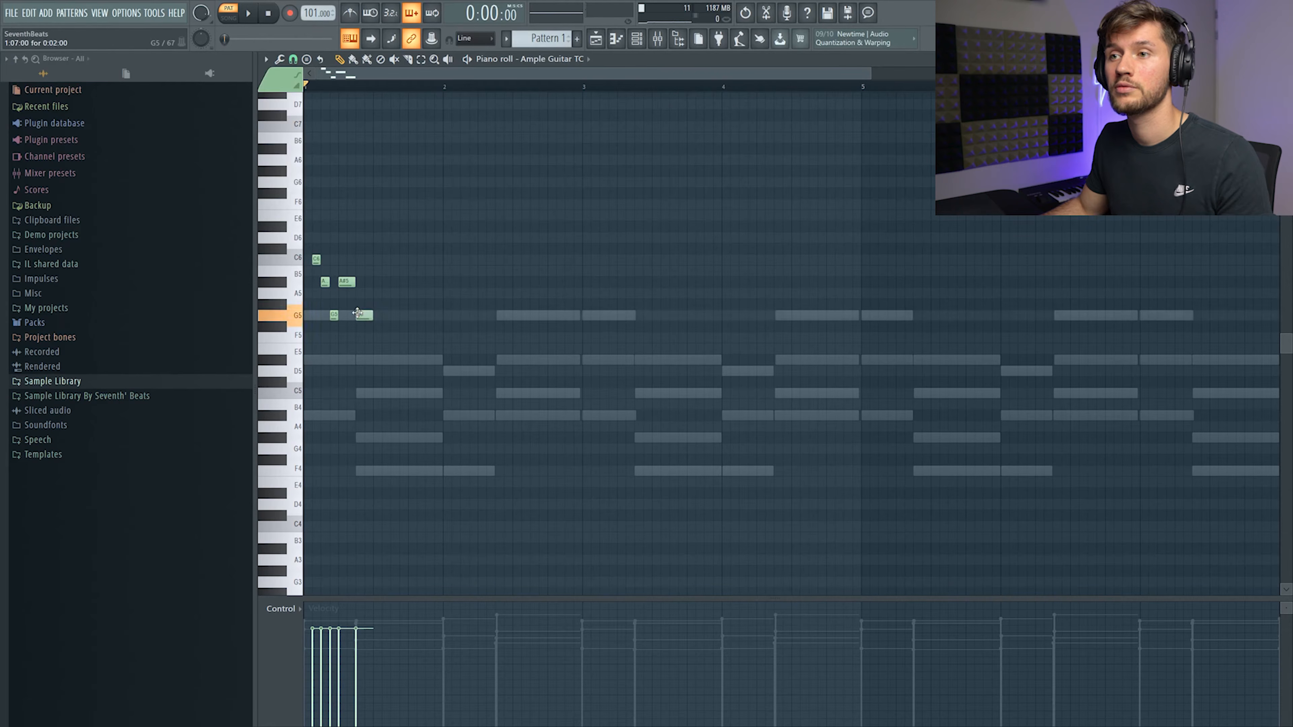
key(space)
key(space)
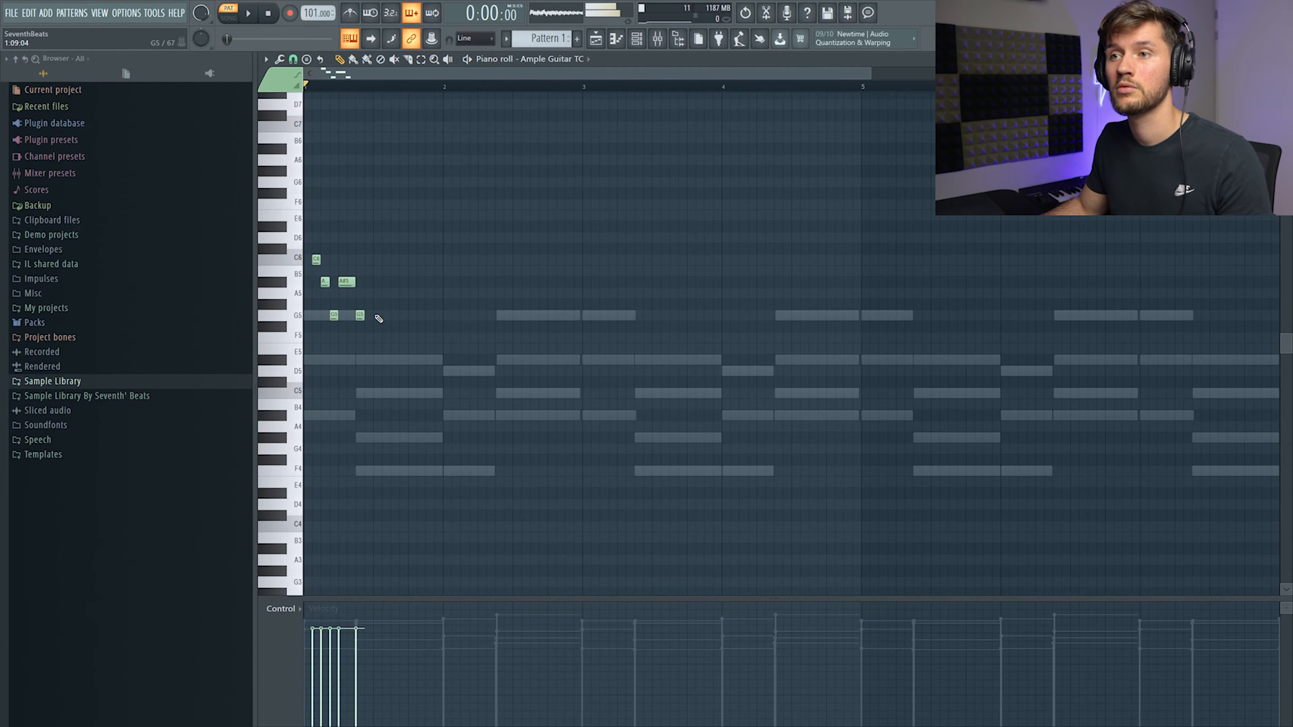
Add one-step F5 and G5 notes on steps 8 and 9 and a two-step G5 on step 11, previewing the melody
click(368, 337)
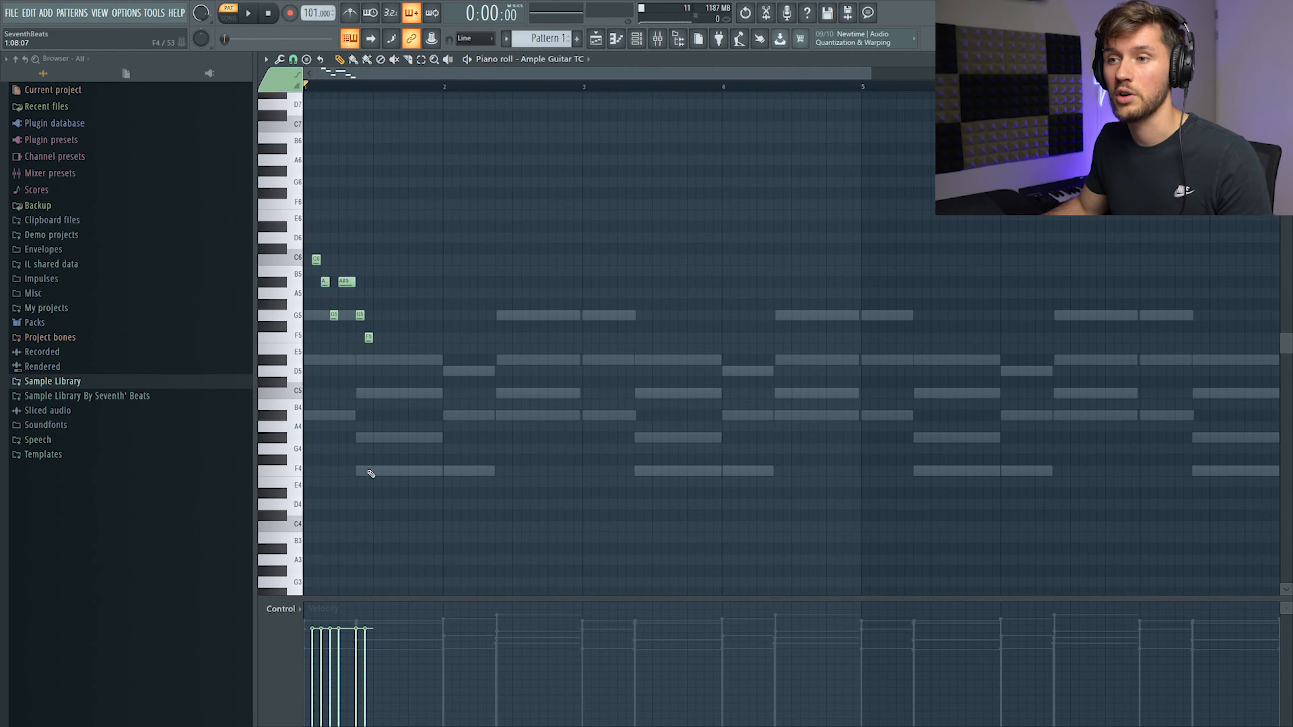
click(377, 315)
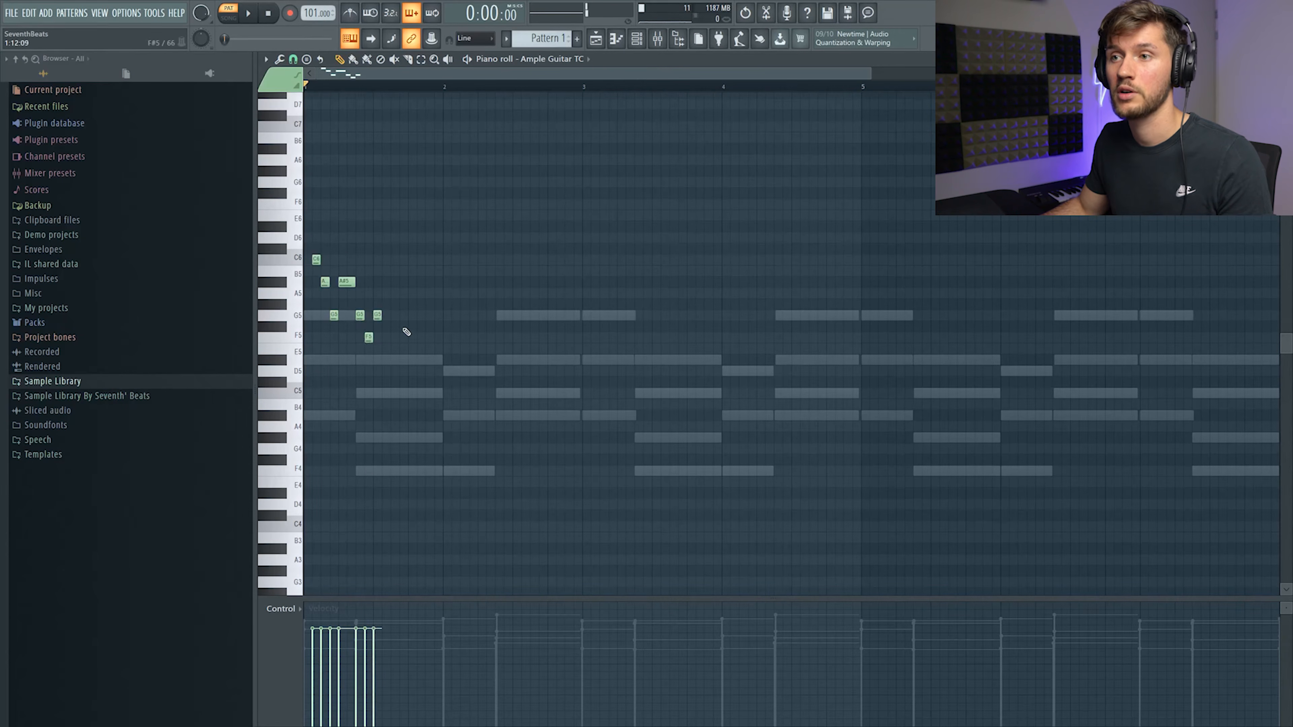
key(space)
key(space)
click(397, 316)
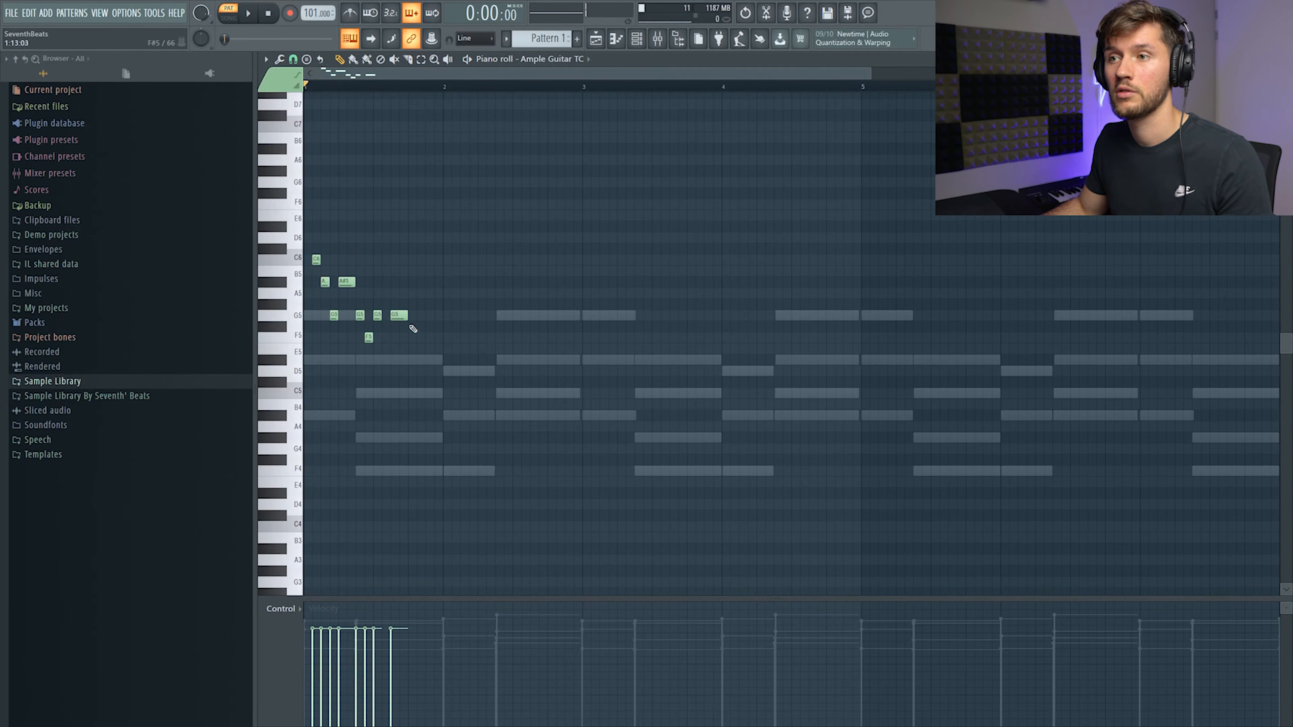
key(space)
key(space)
Finish bar 1 of the melody with one-step F5, D#5, C5 and D5 notes on steps 13 to 16, and play it back
click(423, 338)
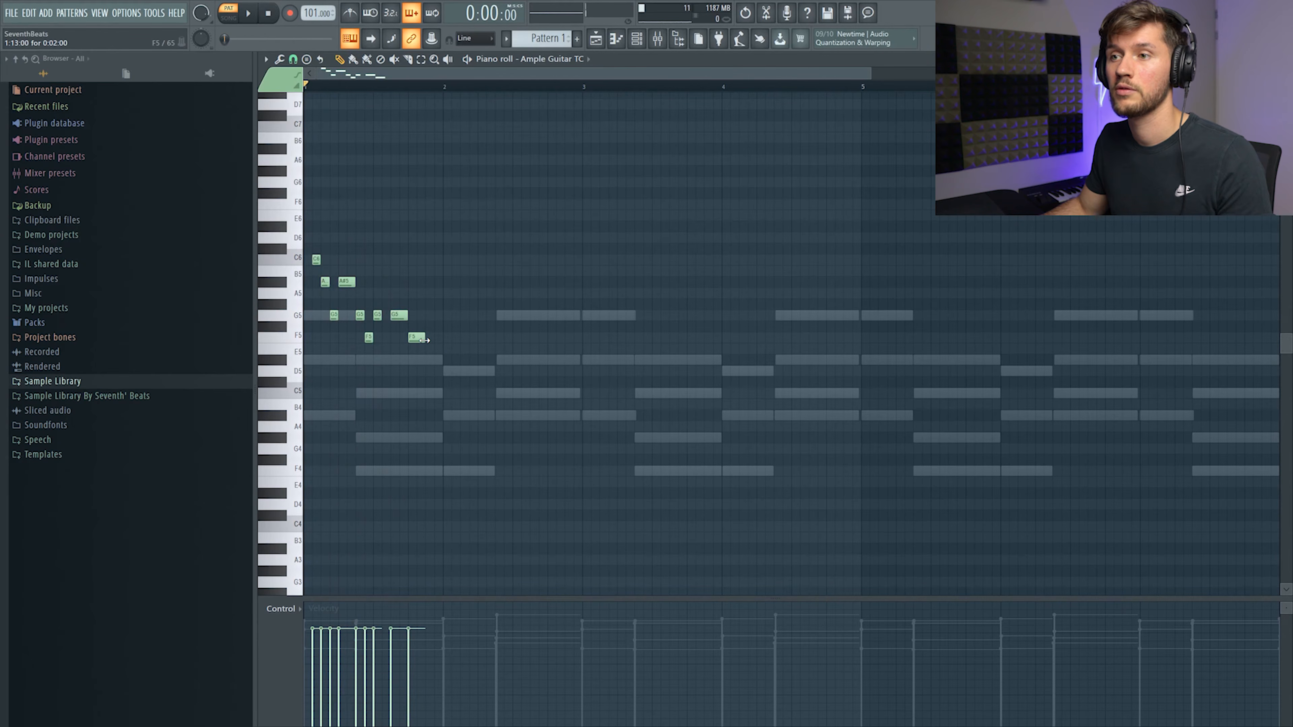
drag(427, 340, 417, 339)
click(420, 360)
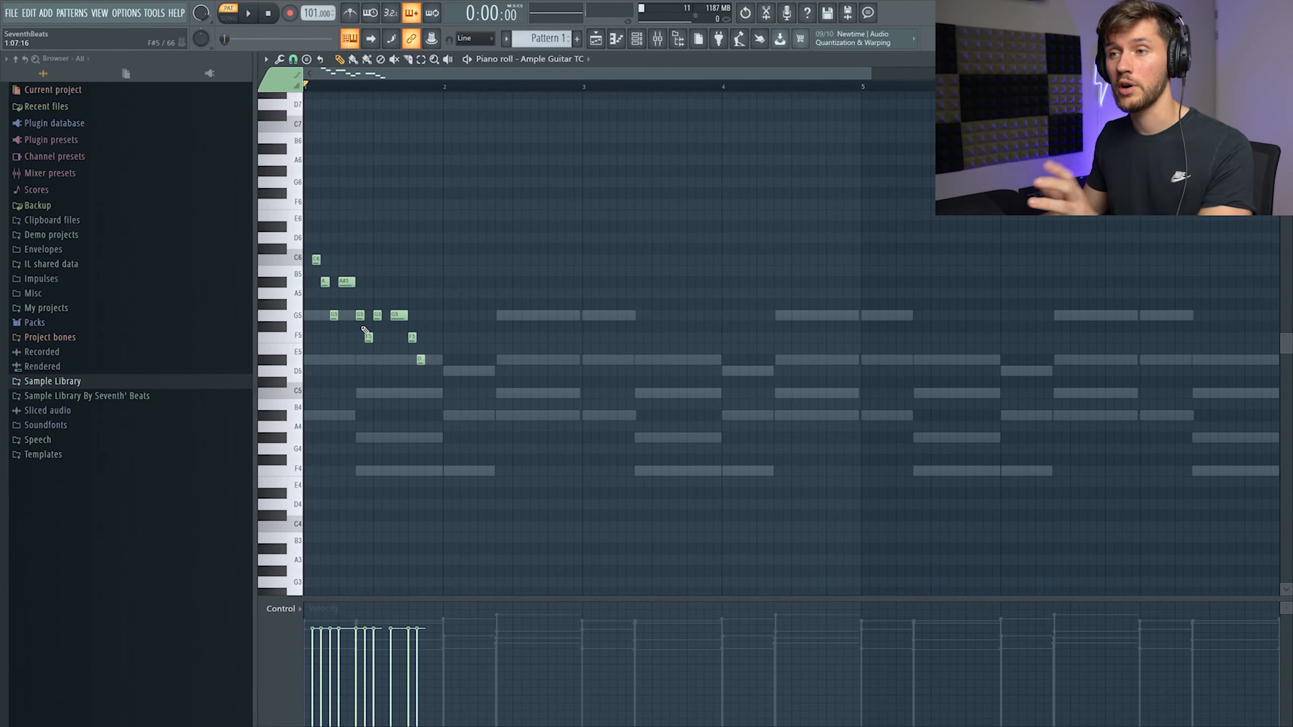
click(429, 393)
click(438, 371)
key(space)
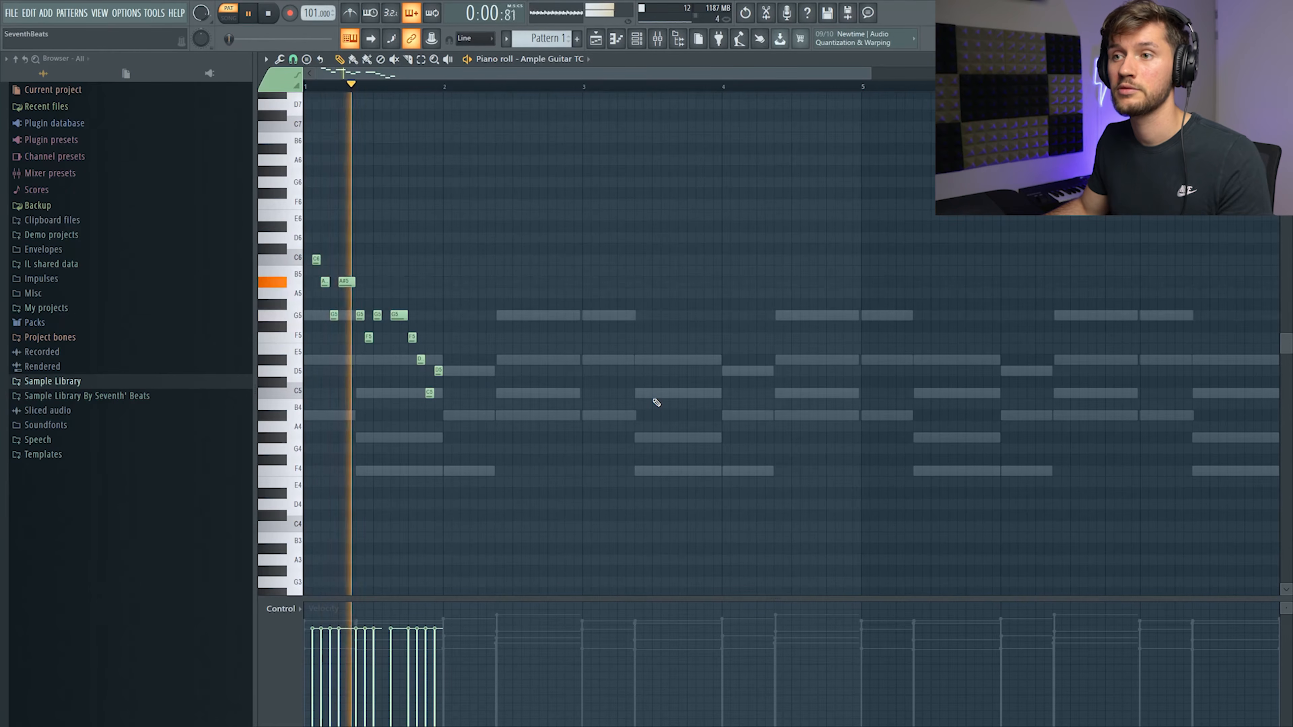
key(space)
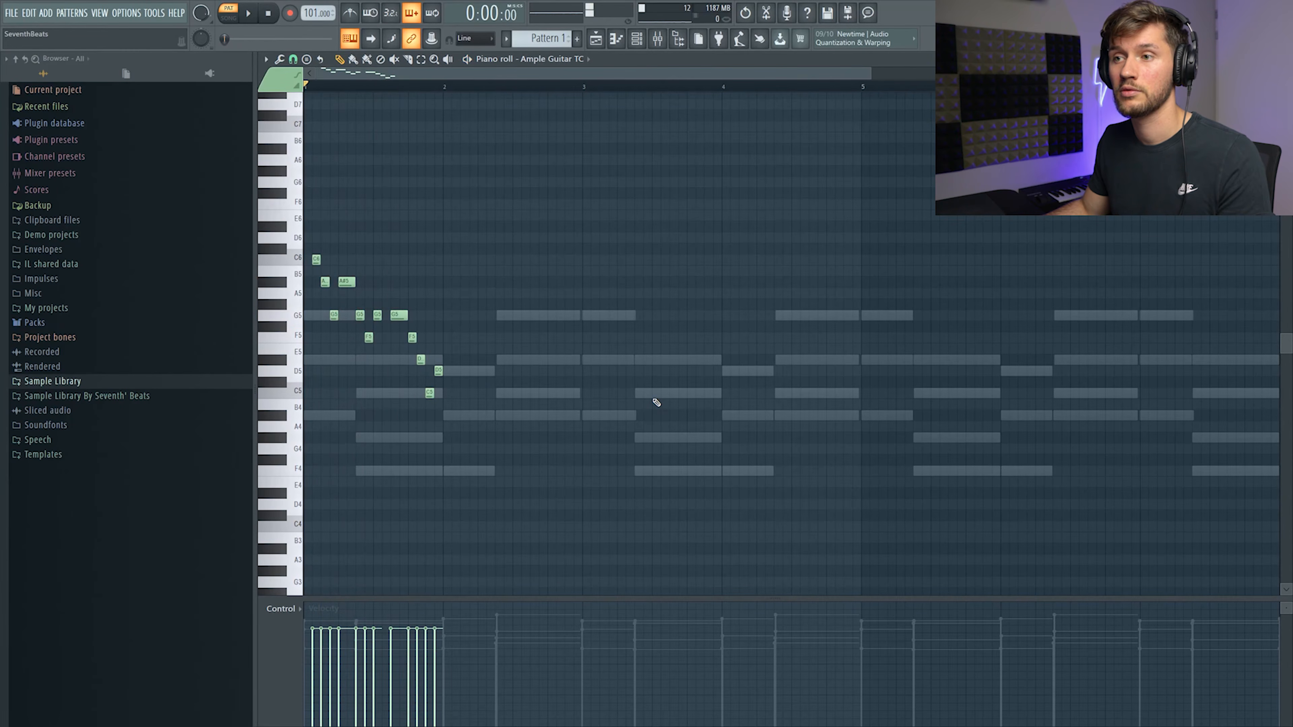
Move the last melody note up to F5, lengthen it to three steps, and play back the melody
drag(438, 371, 439, 337)
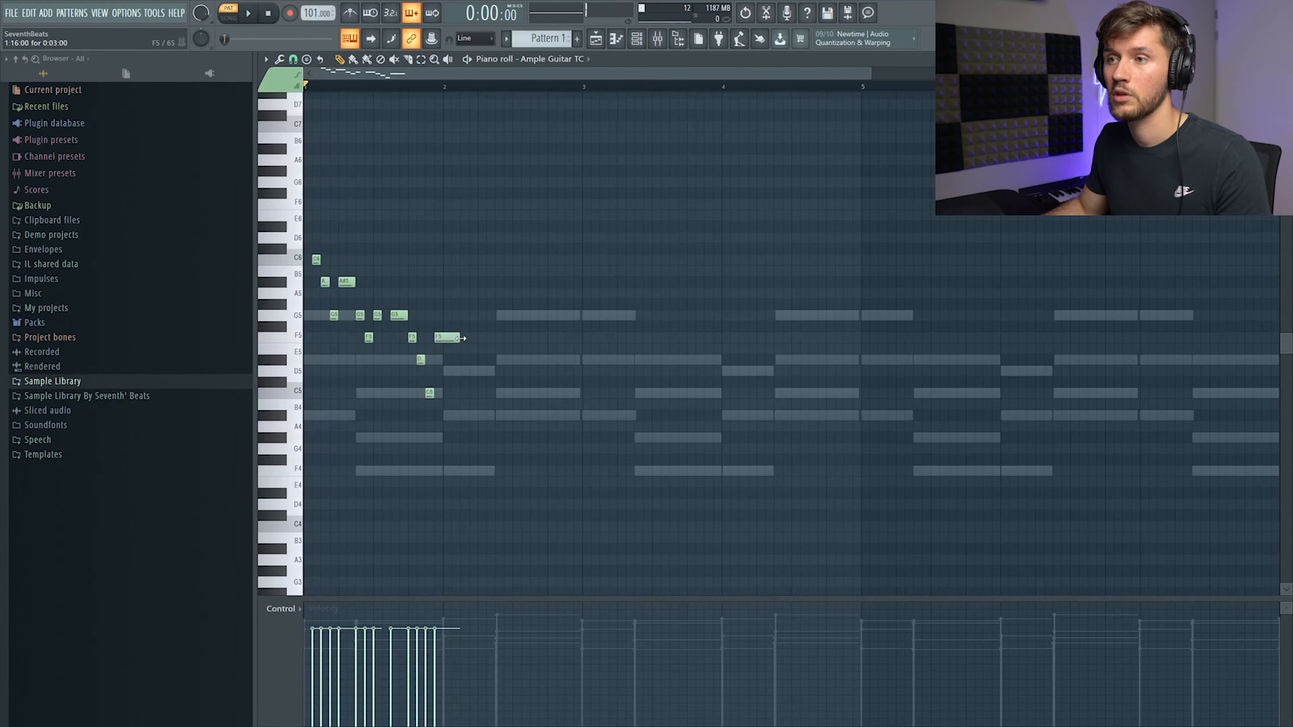
key(space)
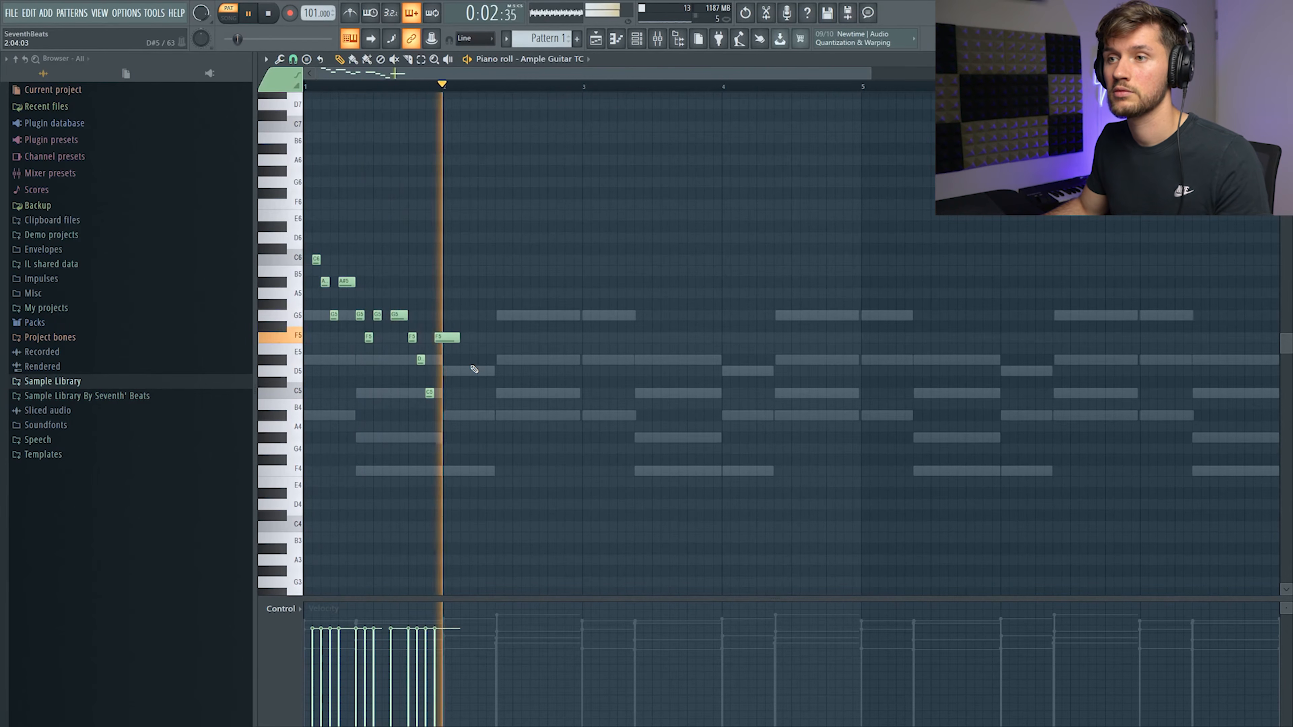
key(space)
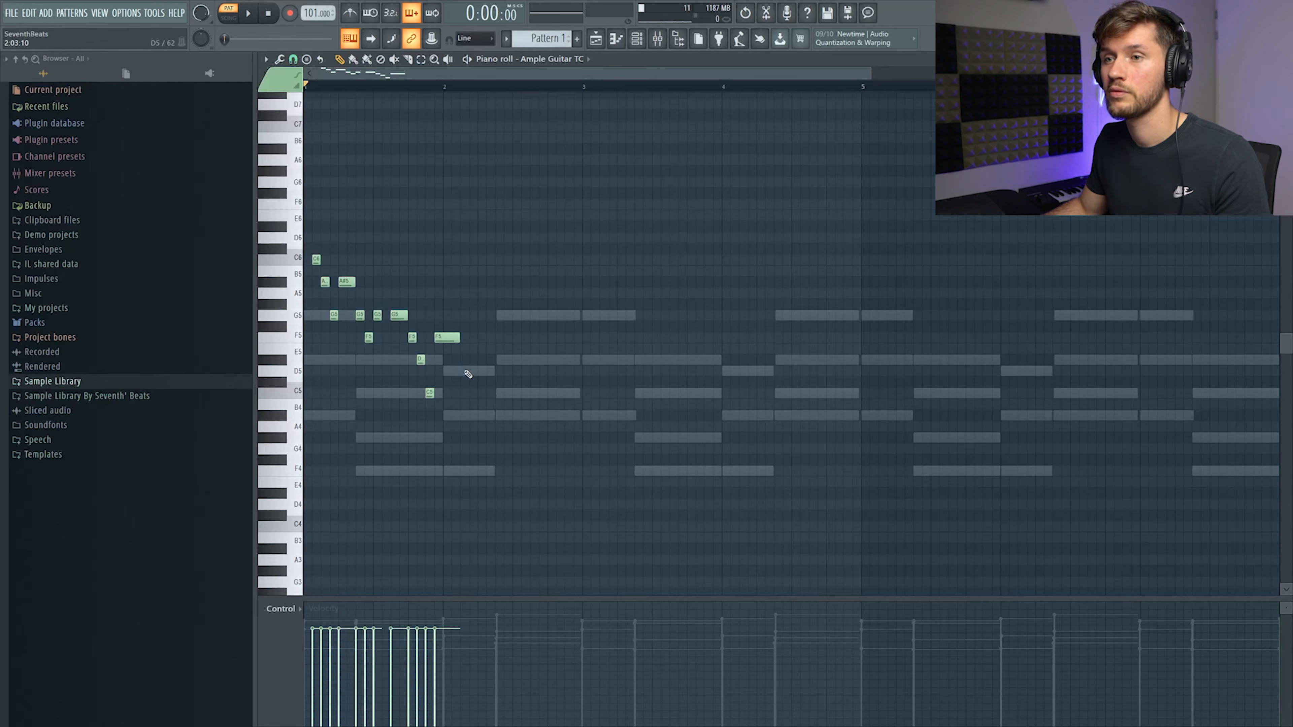
Add a one-step D#5 on step 3 of bar 2 and play back the melody
click(464, 360)
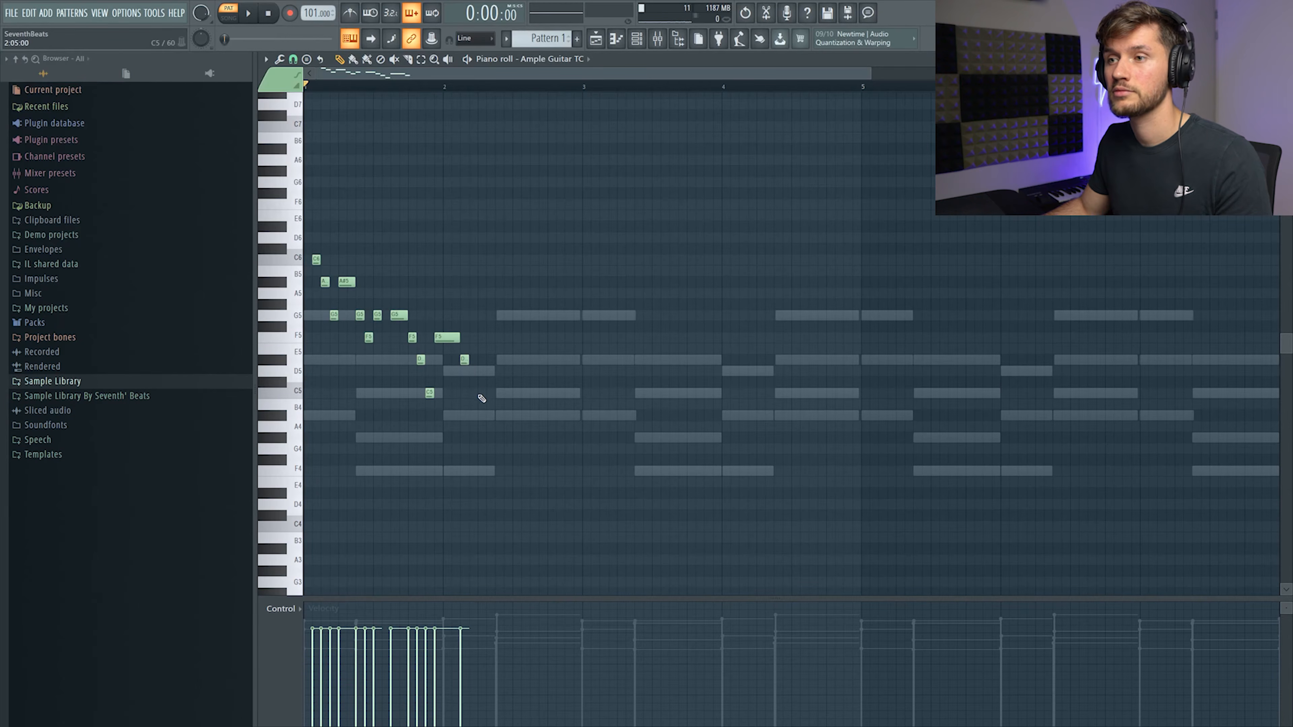
key(space)
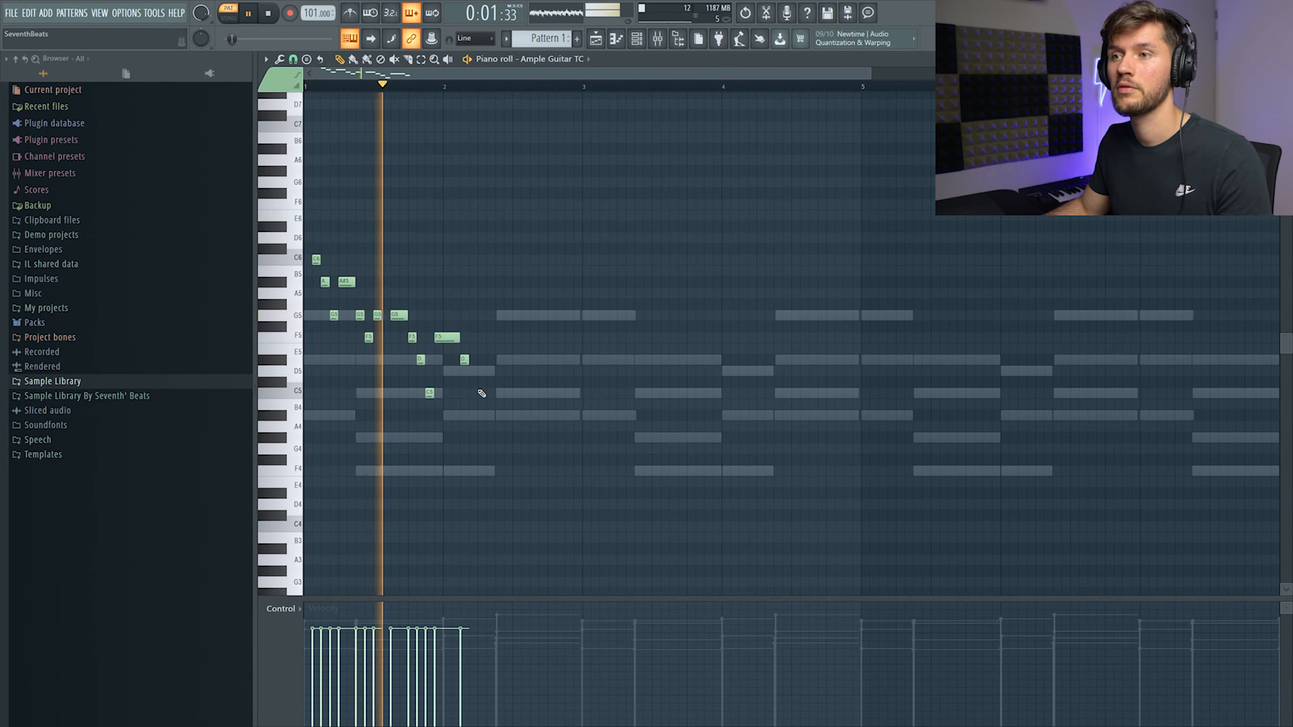
key(space)
Add C5, A#4 and C5 notes on steps 5 to 7 of bar 2, lengthen the last C5 to four steps, and preview the melody
click(481, 393)
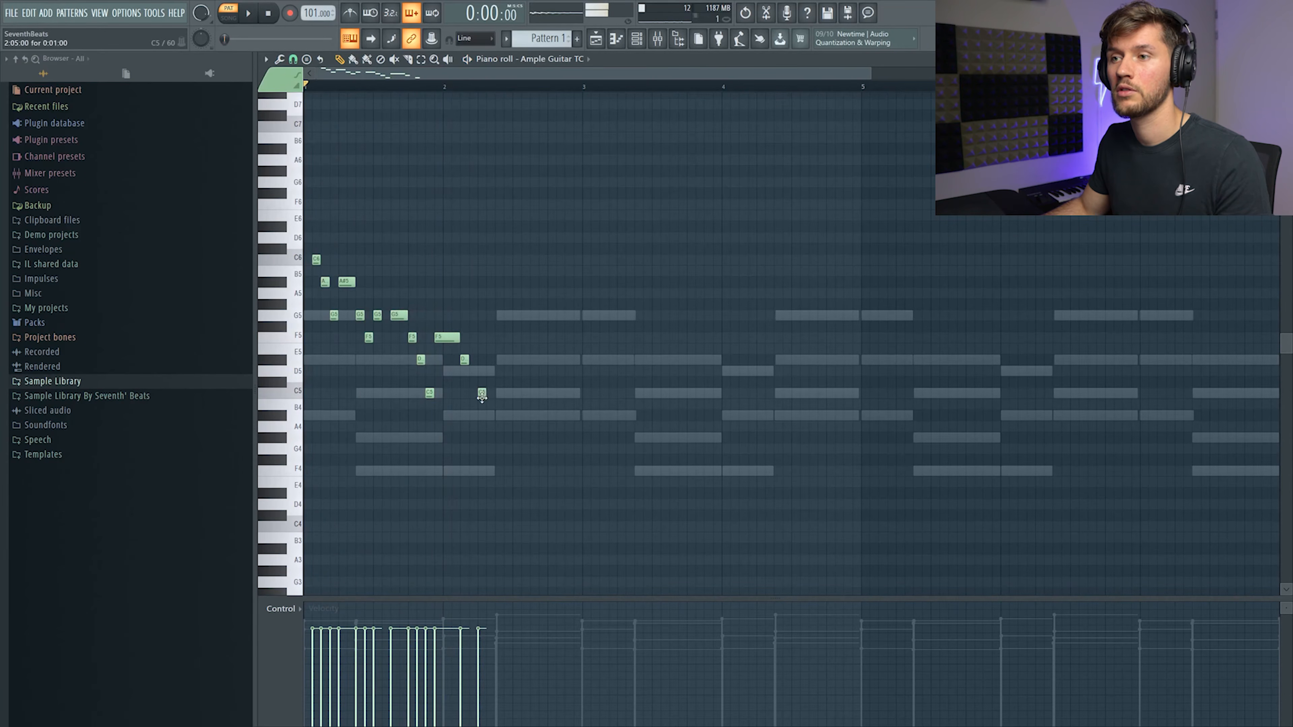
click(489, 416)
click(498, 393)
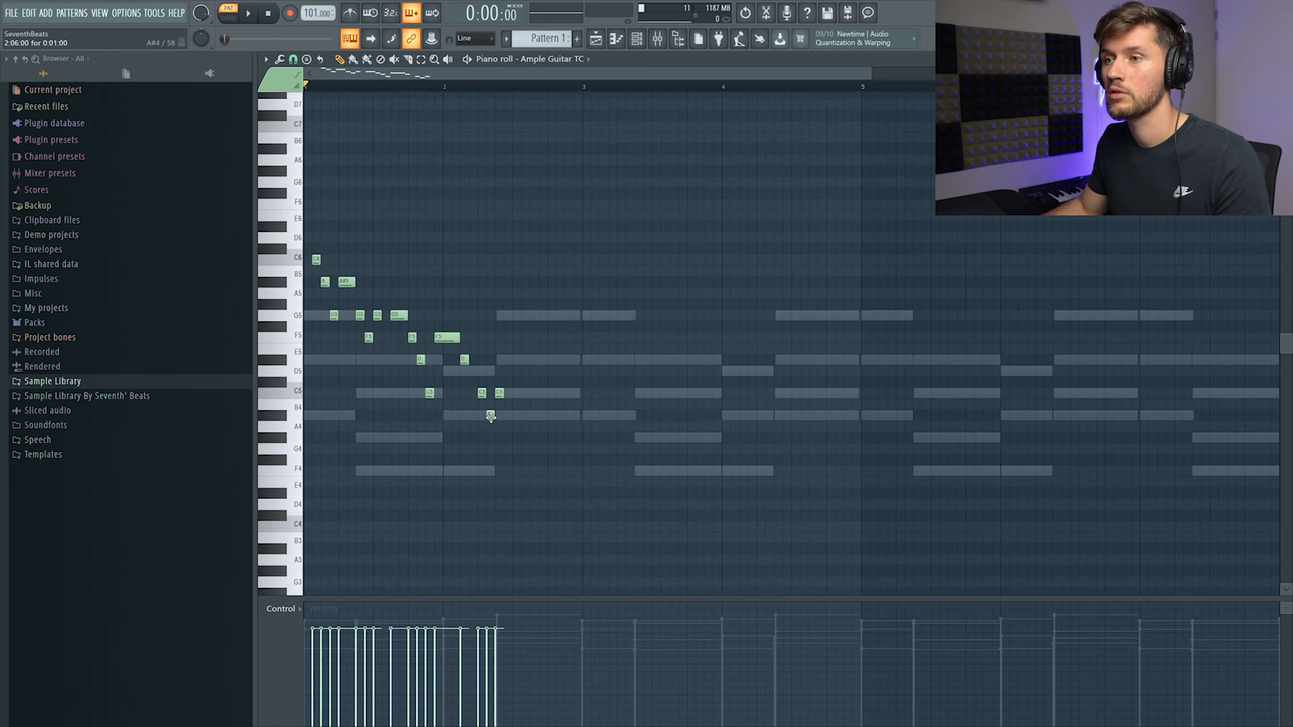
key(space)
drag(503, 393, 529, 394)
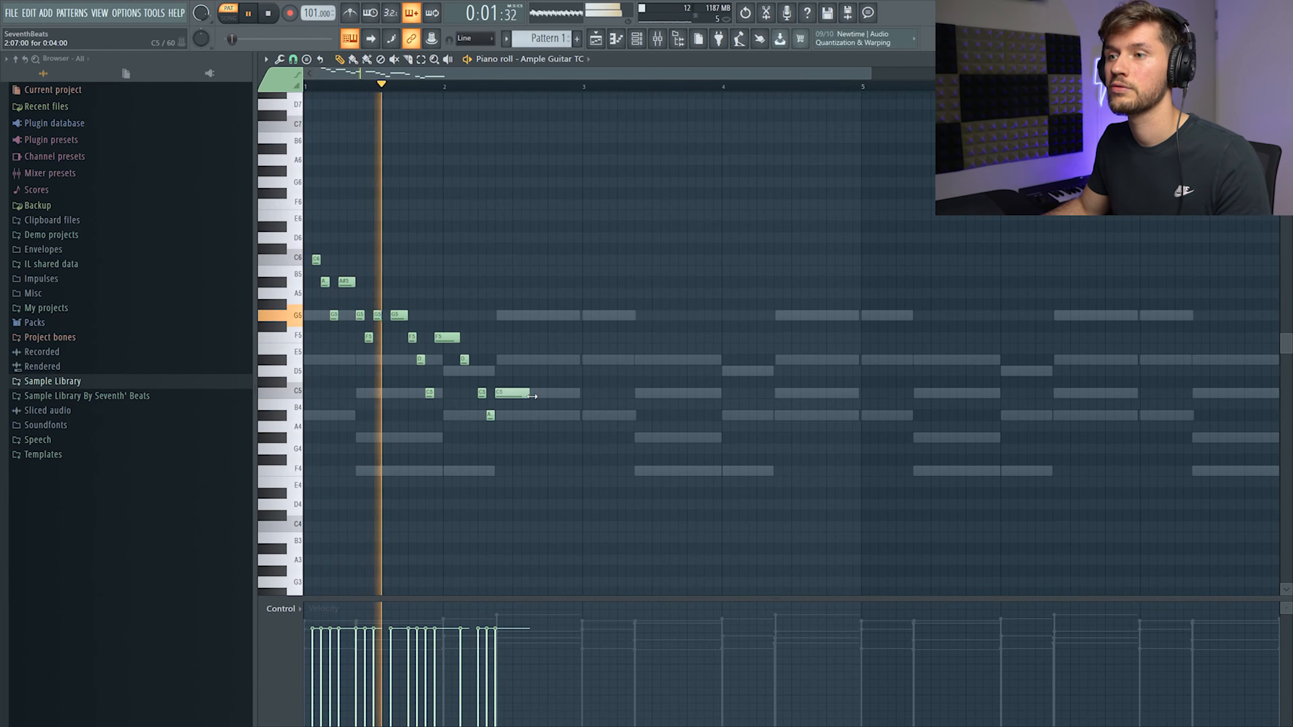
key(space)
Shift the A#4 and the long C5 one step later in bar 2, extend that C5 to eight steps, and play back the melody
drag(492, 377, 516, 396)
click(595, 377)
key(space)
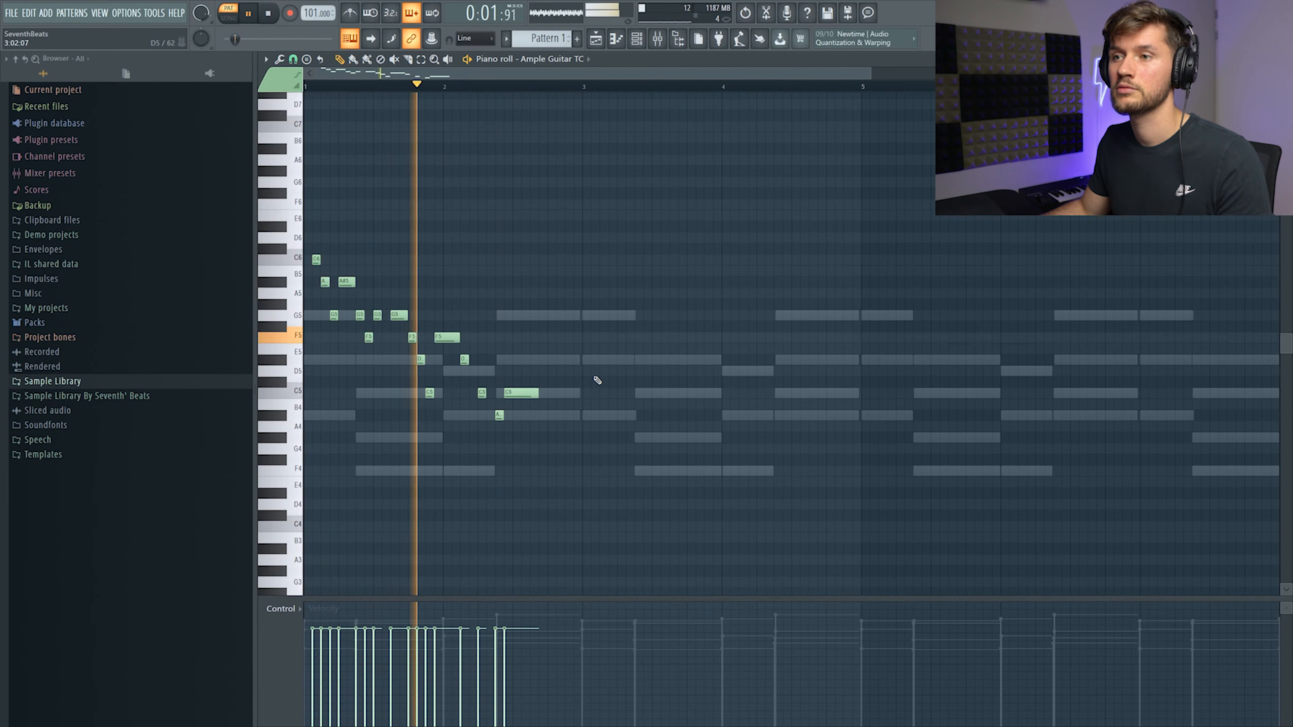
key(space)
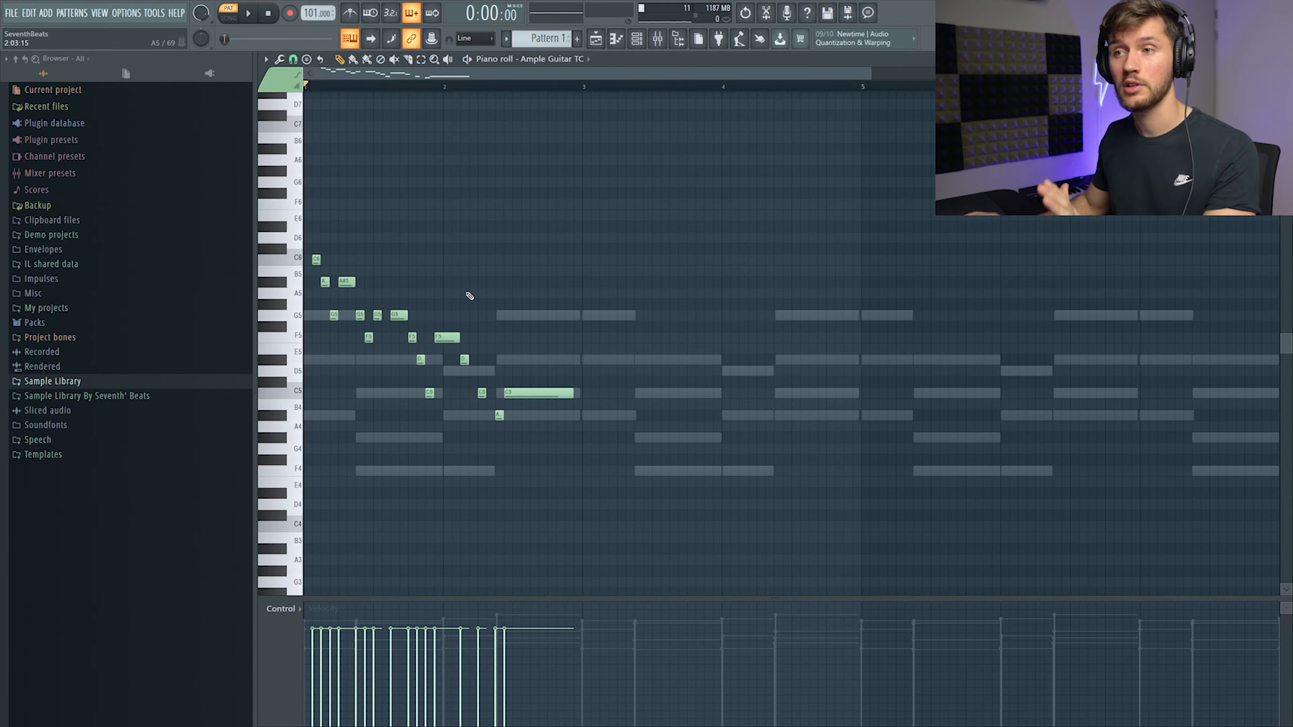
Duplicate the two-bar guitar melody into bars 3 and 4 and play back all four bars
drag(293, 219, 337, 447)
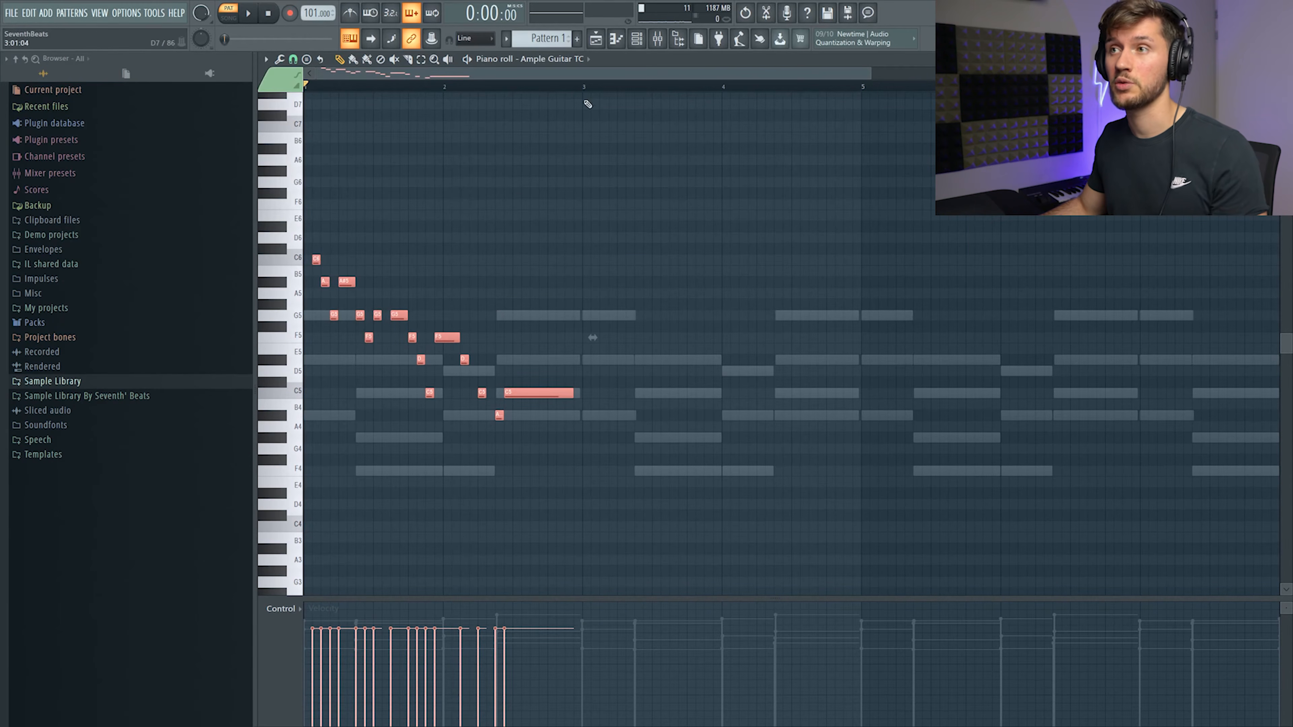
drag(586, 91, 314, 107)
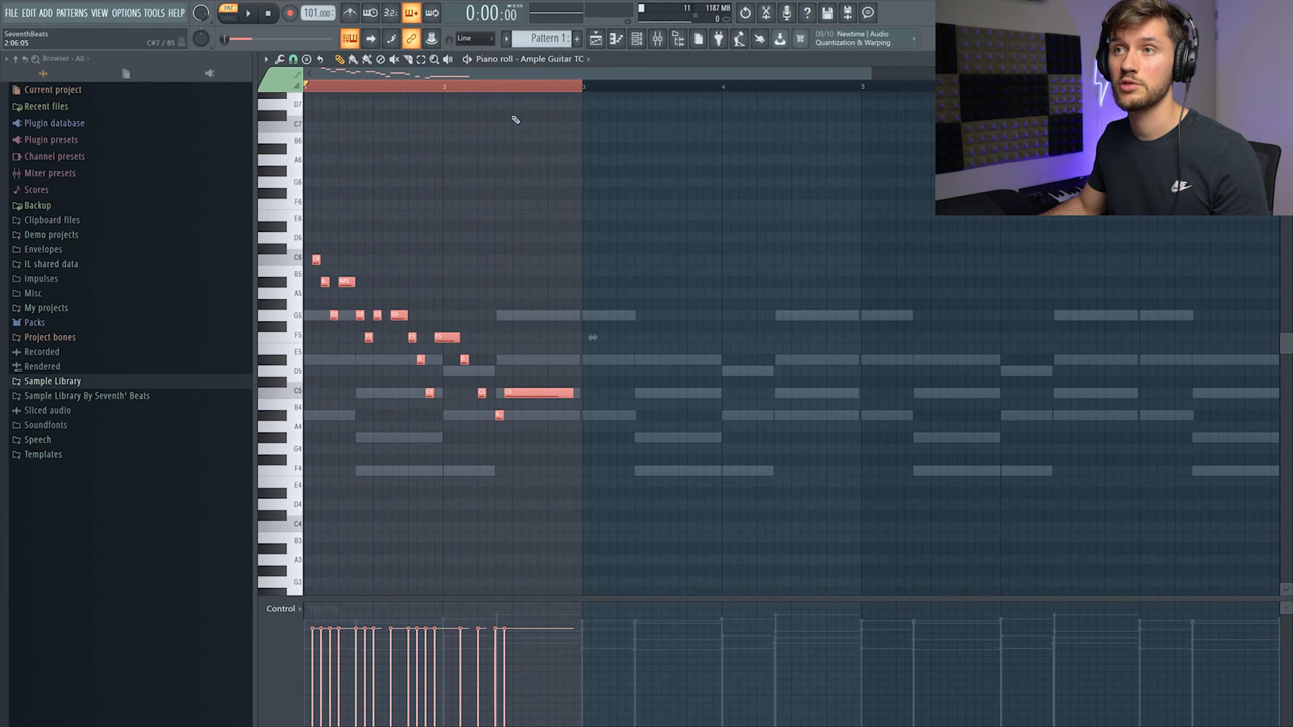
drag(495, 89, 583, 91)
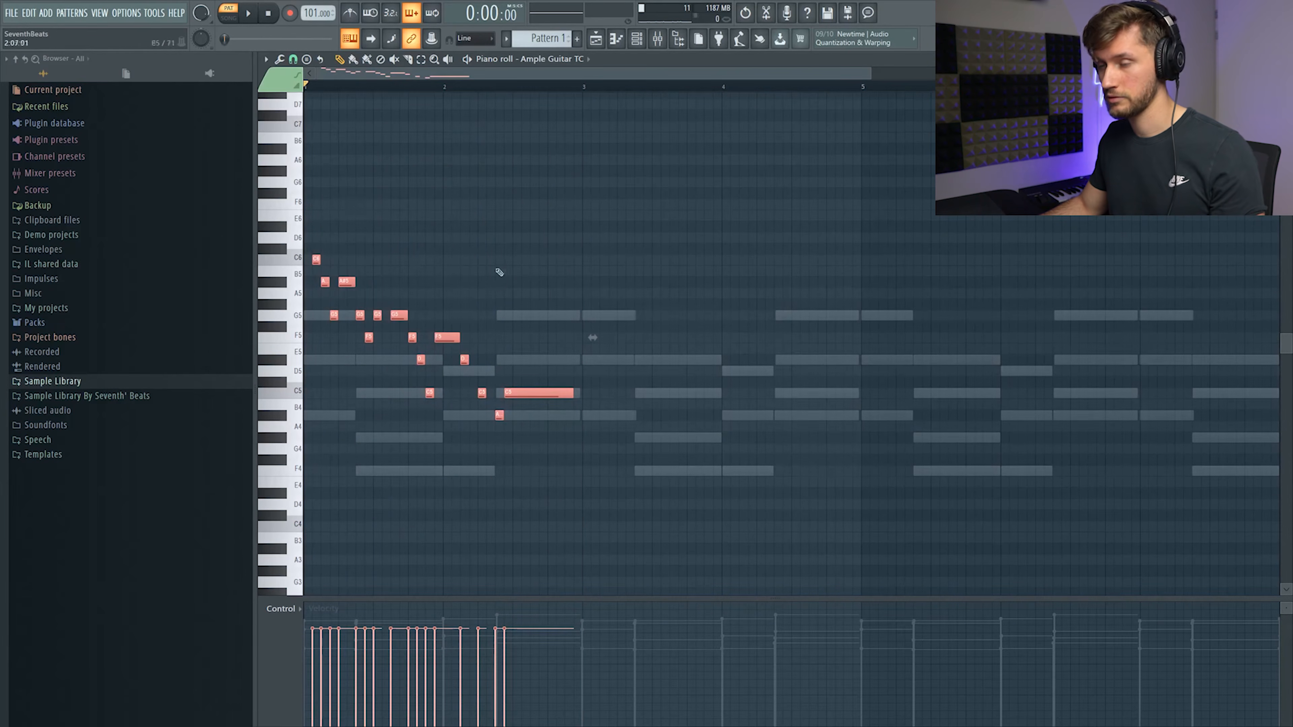
key(ctrl+b)
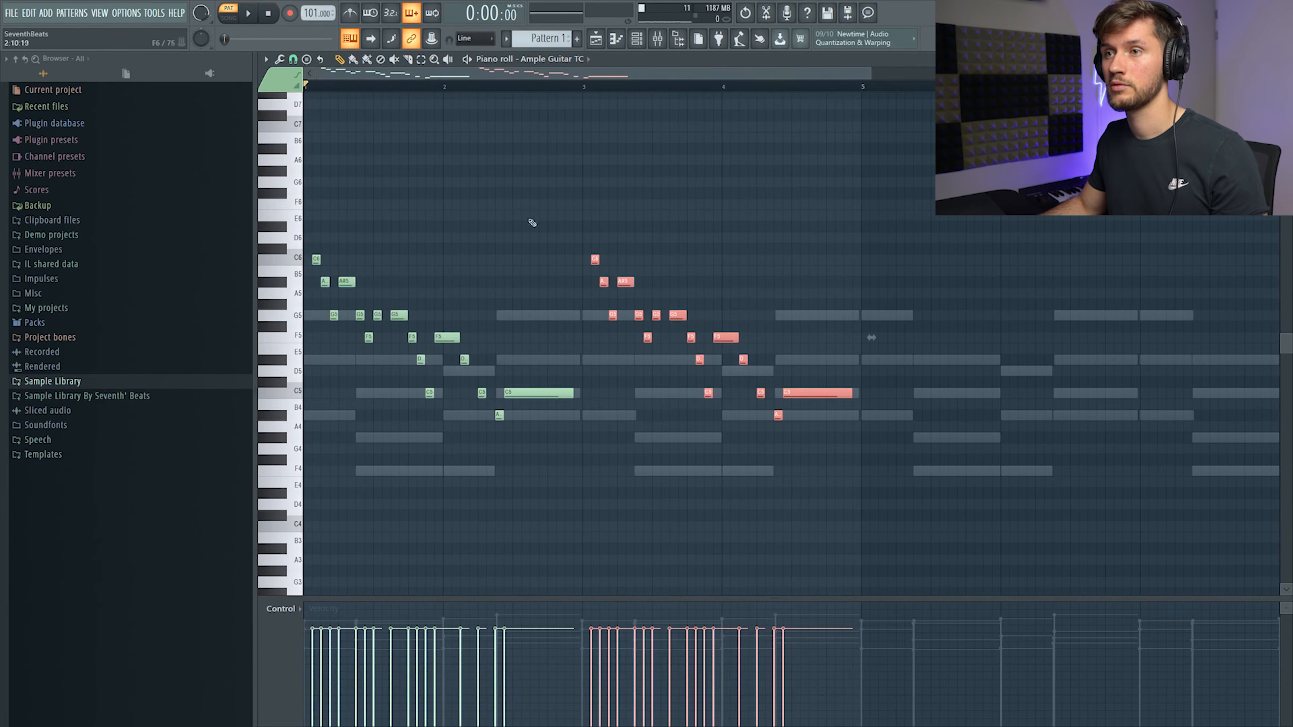
key(space)
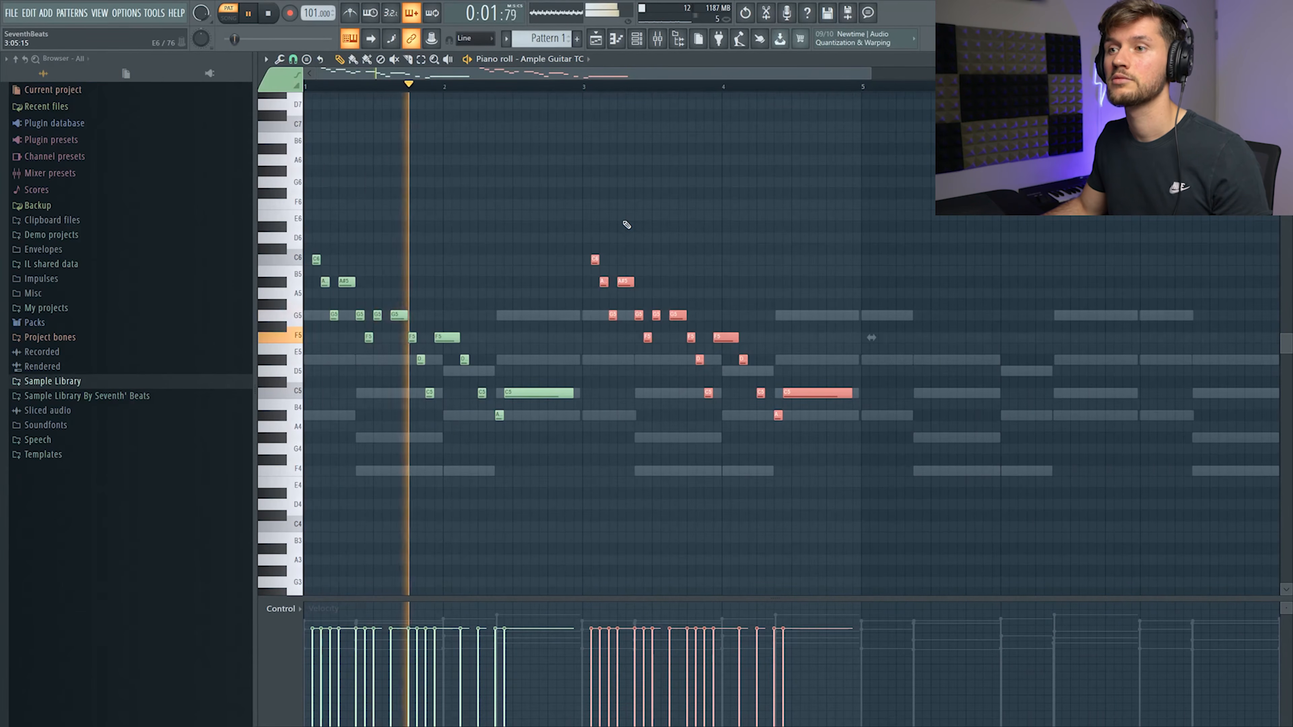
click(790, 236)
right_click(795, 238)
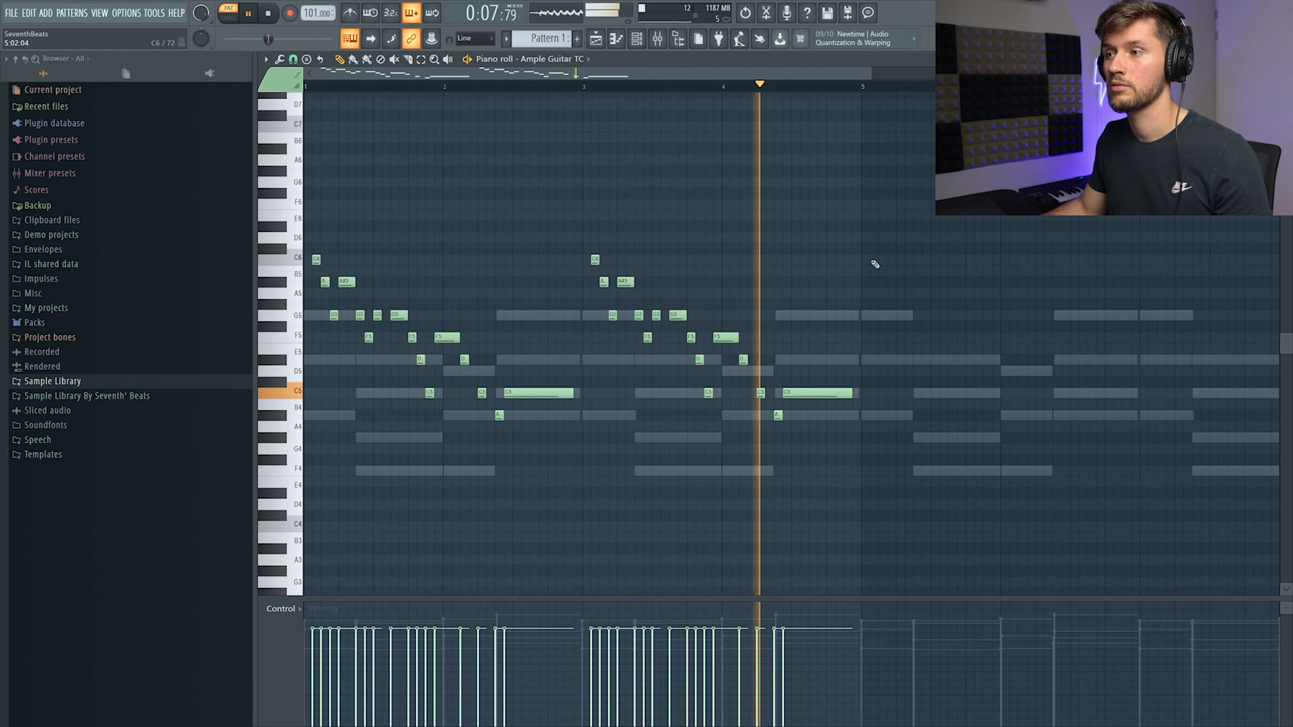
key(space)
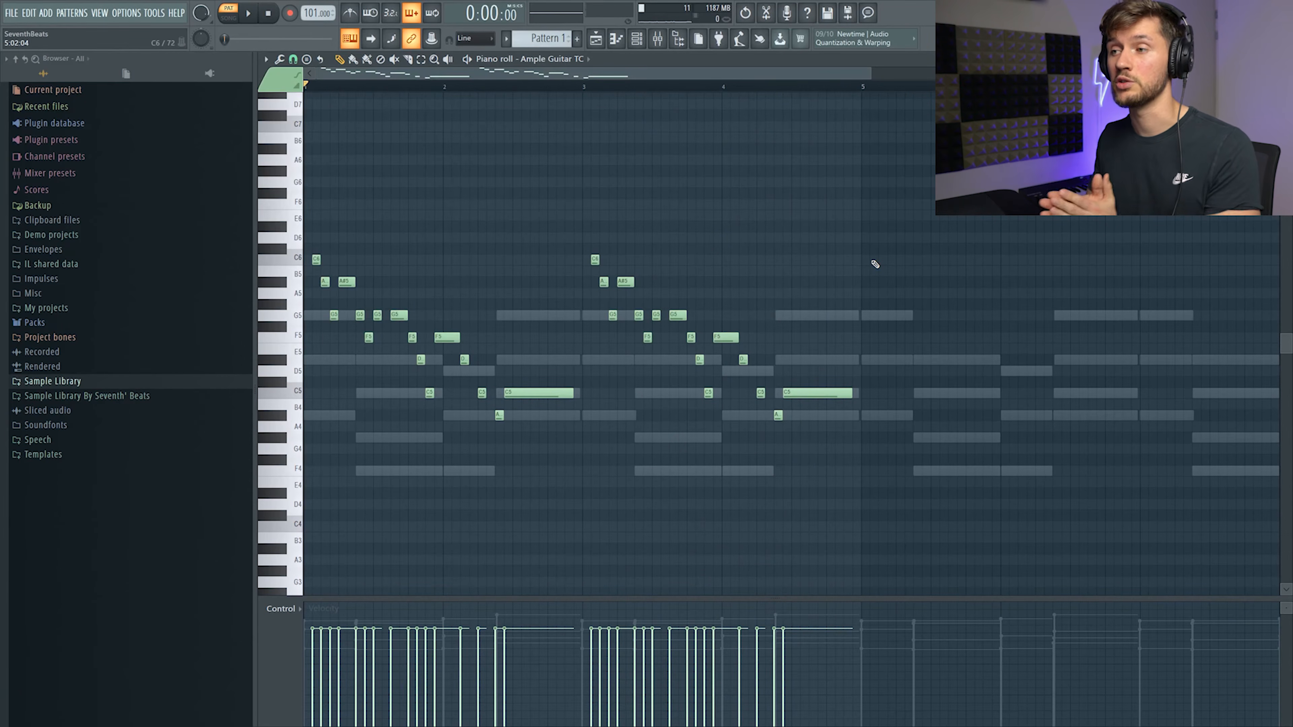
Set the playback start to bar 3 and listen to the beginning of the repeated phrase
drag(688, 93, 728, 98)
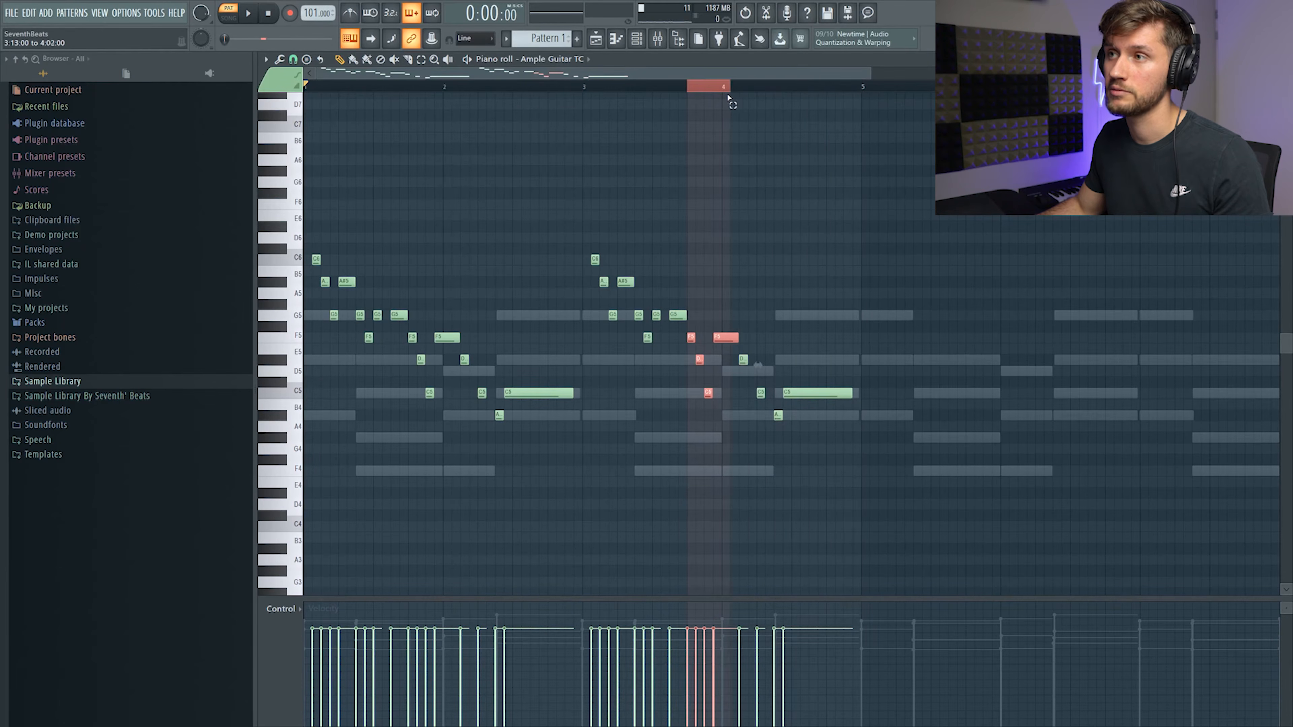
click(728, 97)
click(763, 375)
right_click(763, 375)
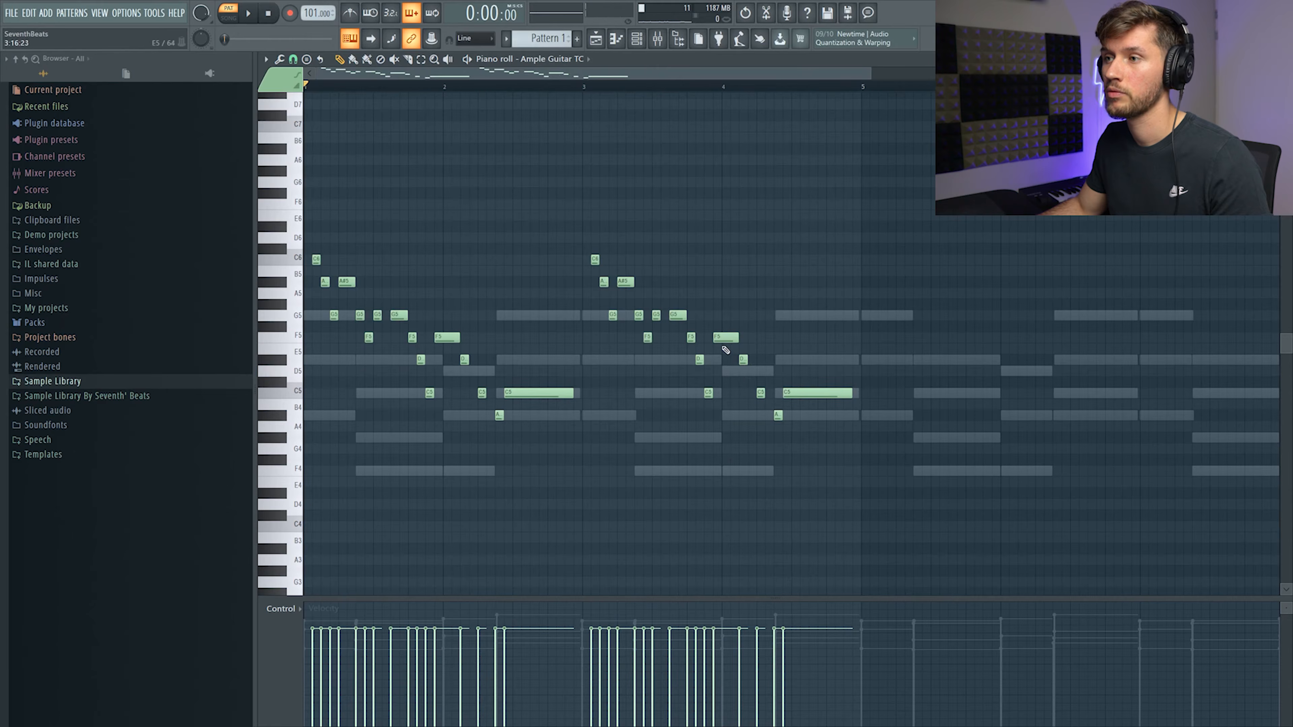
click(586, 90)
key(space)
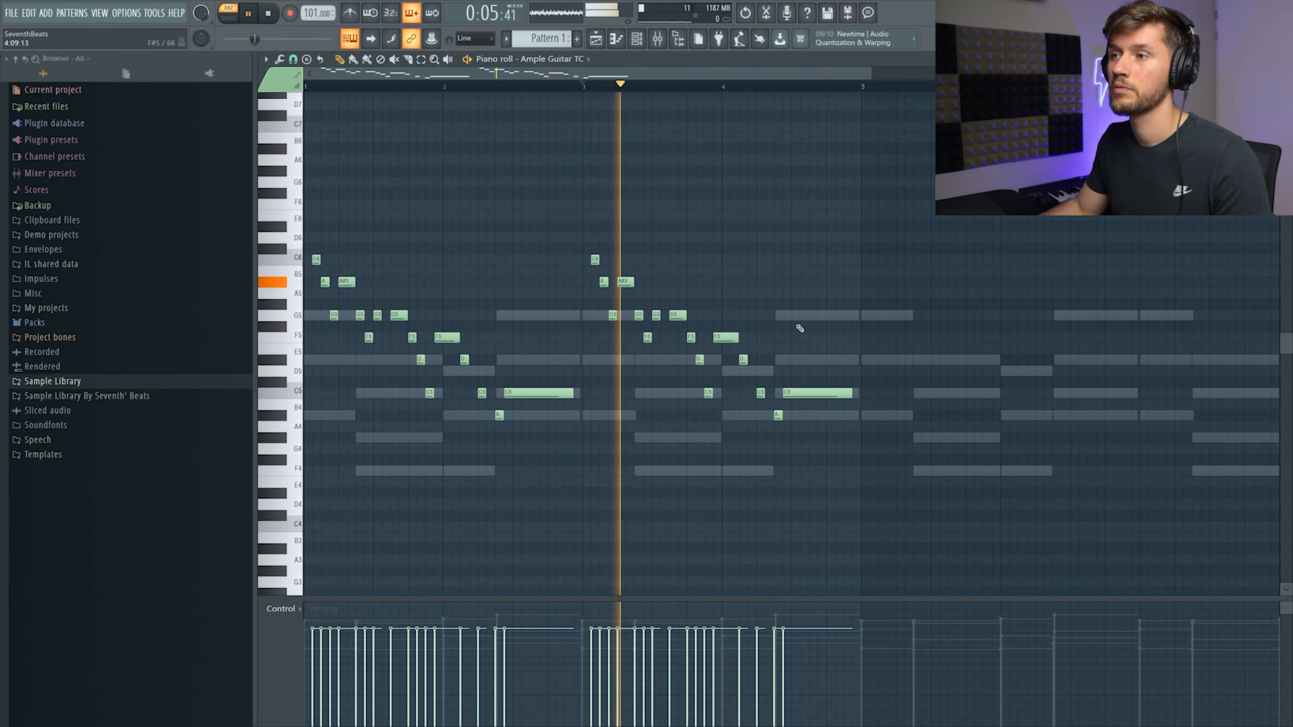
key(space)
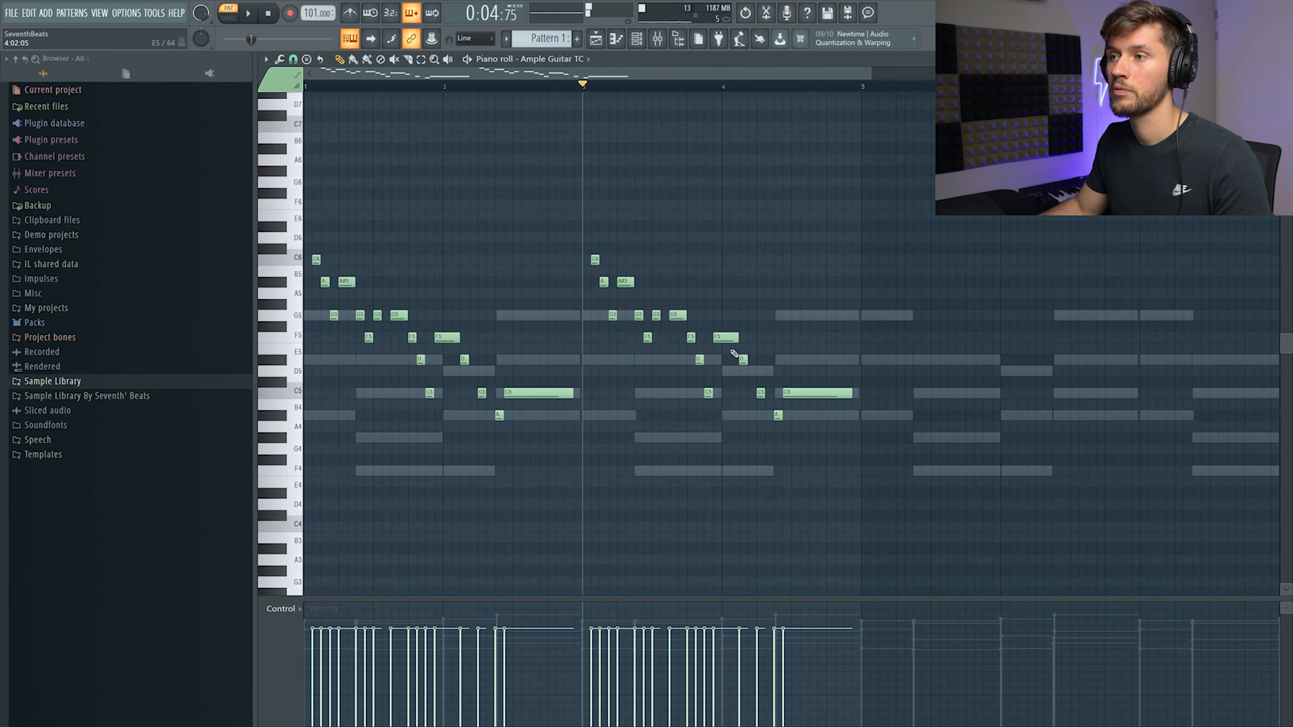
Raise the three-step F5 at the end of bar 3 to G5 and the D#5 on step 3 of bar 4 to F5
drag(719, 336, 718, 314)
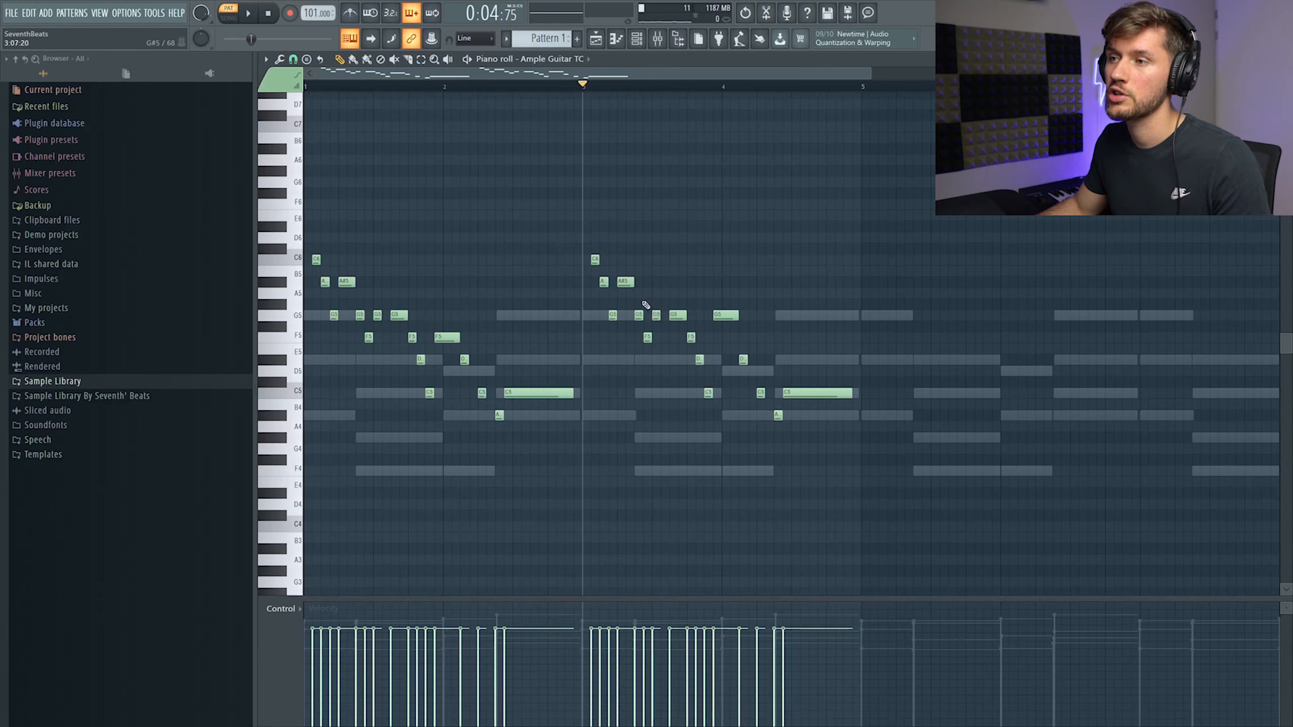
drag(644, 301, 702, 345)
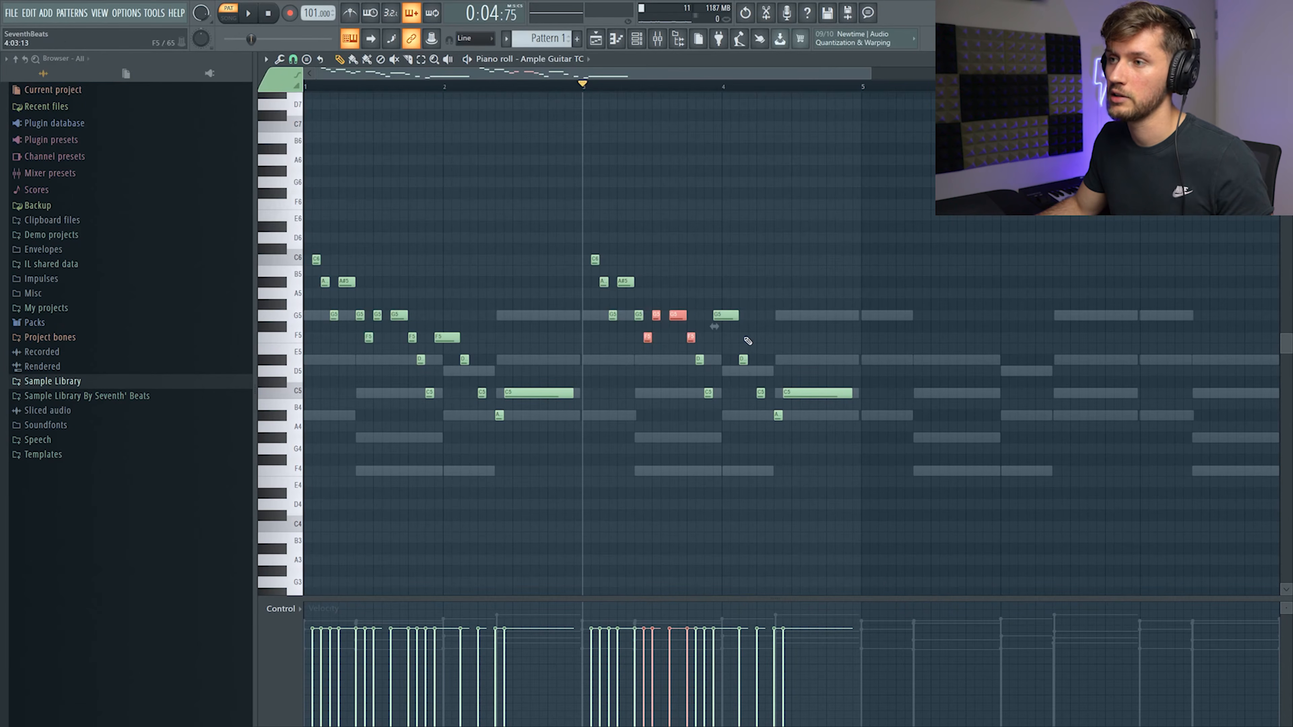
click(743, 360)
click(743, 337)
Raise bar 4's C5 on step 5 to D#5, its A#4 to F5 and its long C5 to G5, and play back from bar 3
right_click(761, 392)
drag(776, 413, 775, 337)
drag(797, 396, 814, 321)
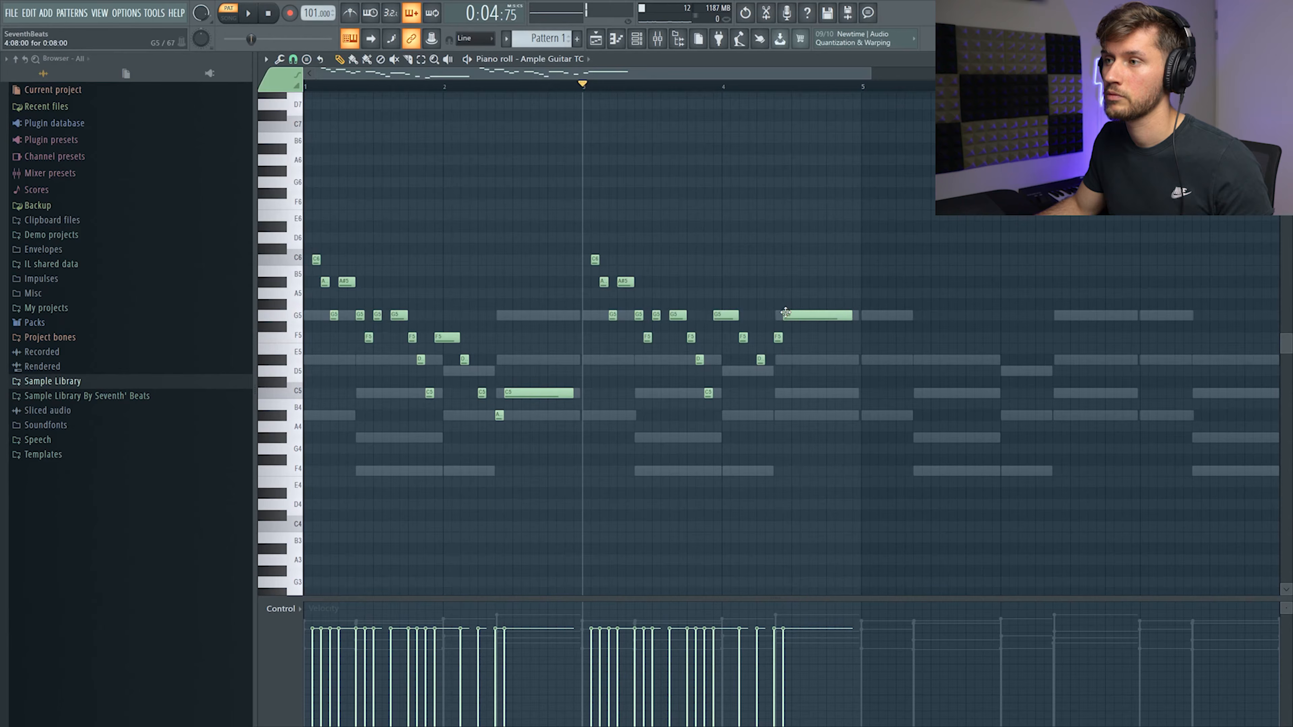
key(space)
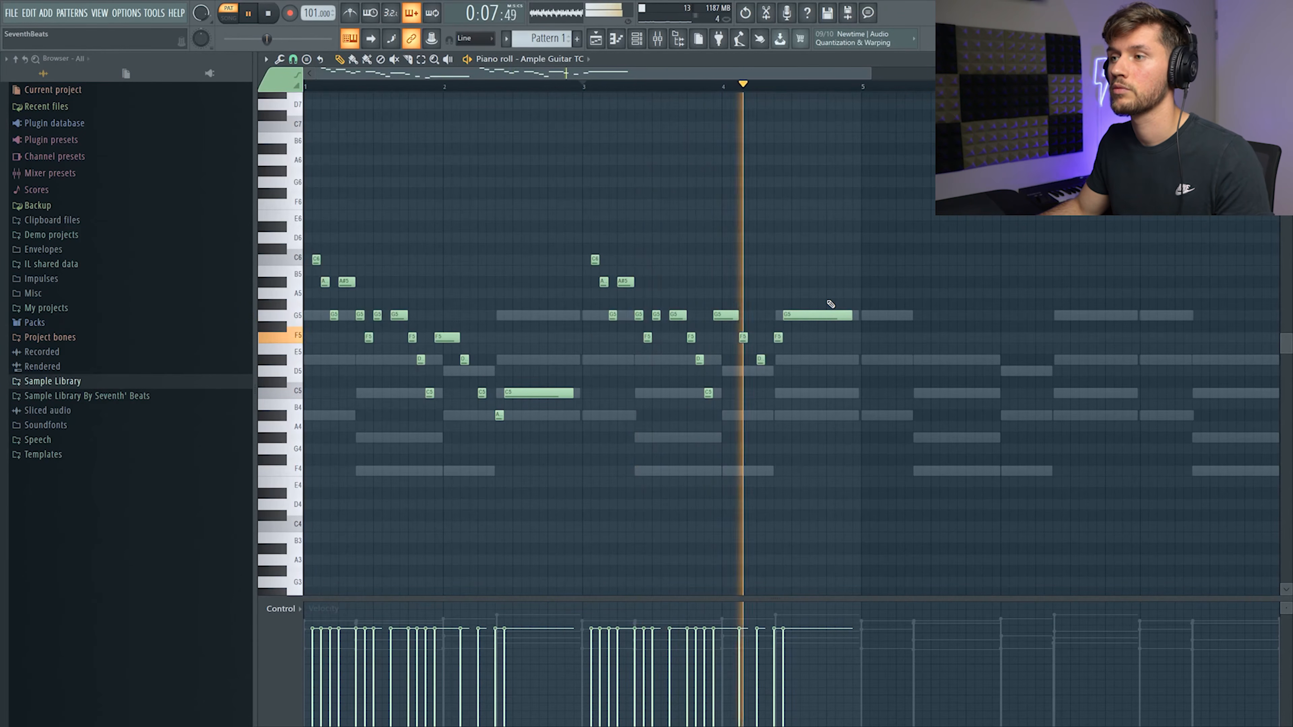
key(space)
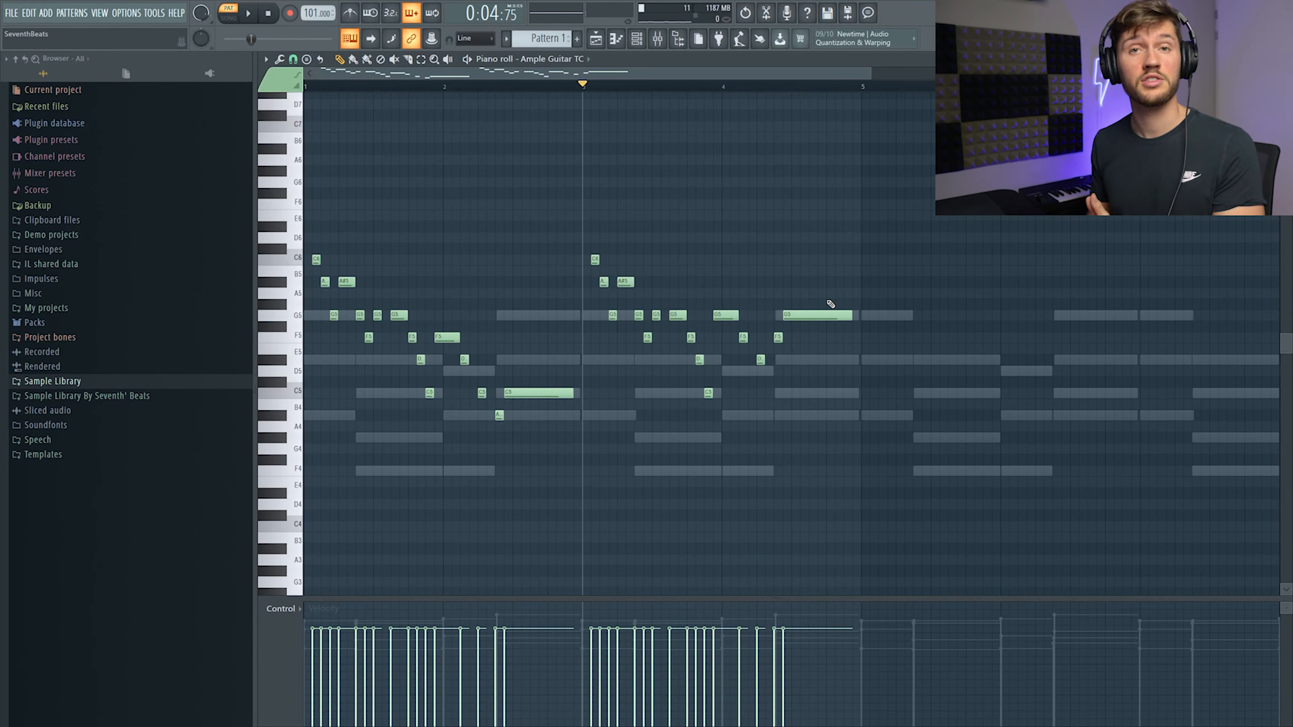
Duplicate the whole four-bar melody into bars 5 to 8 and play it back
key(ctrl+a)
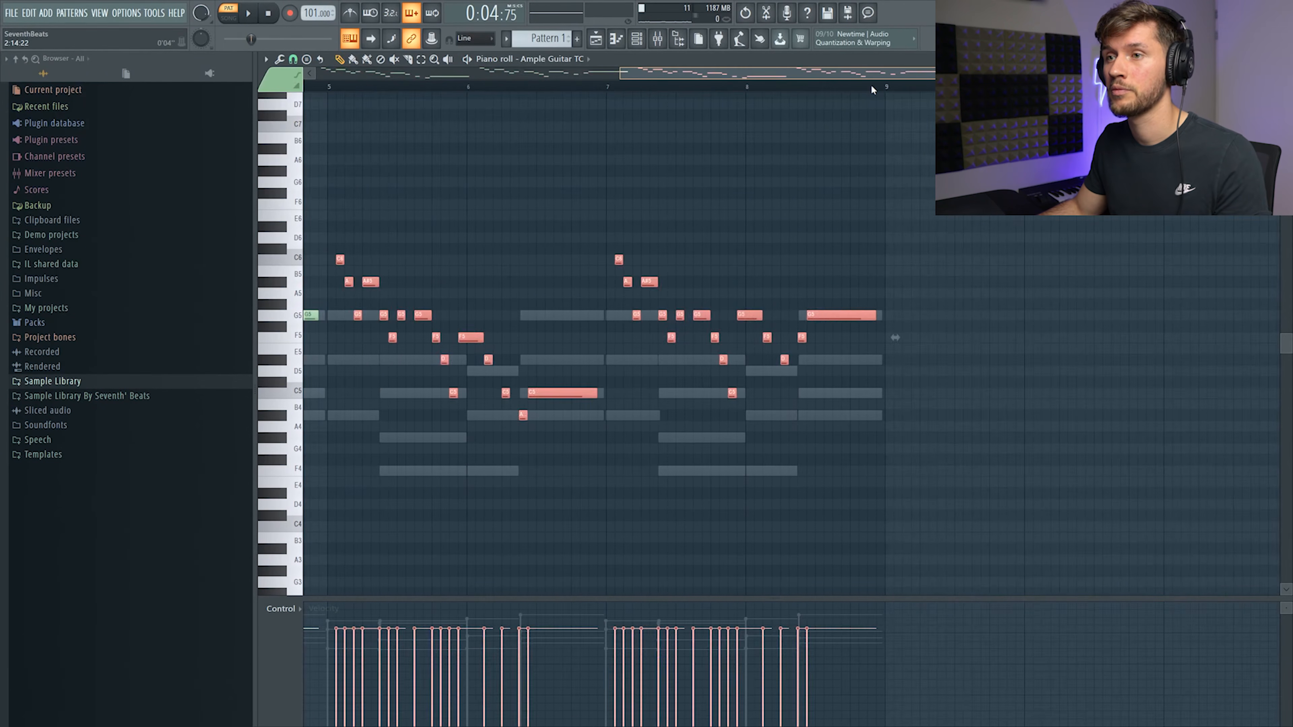
key(ctrl+b)
key(space)
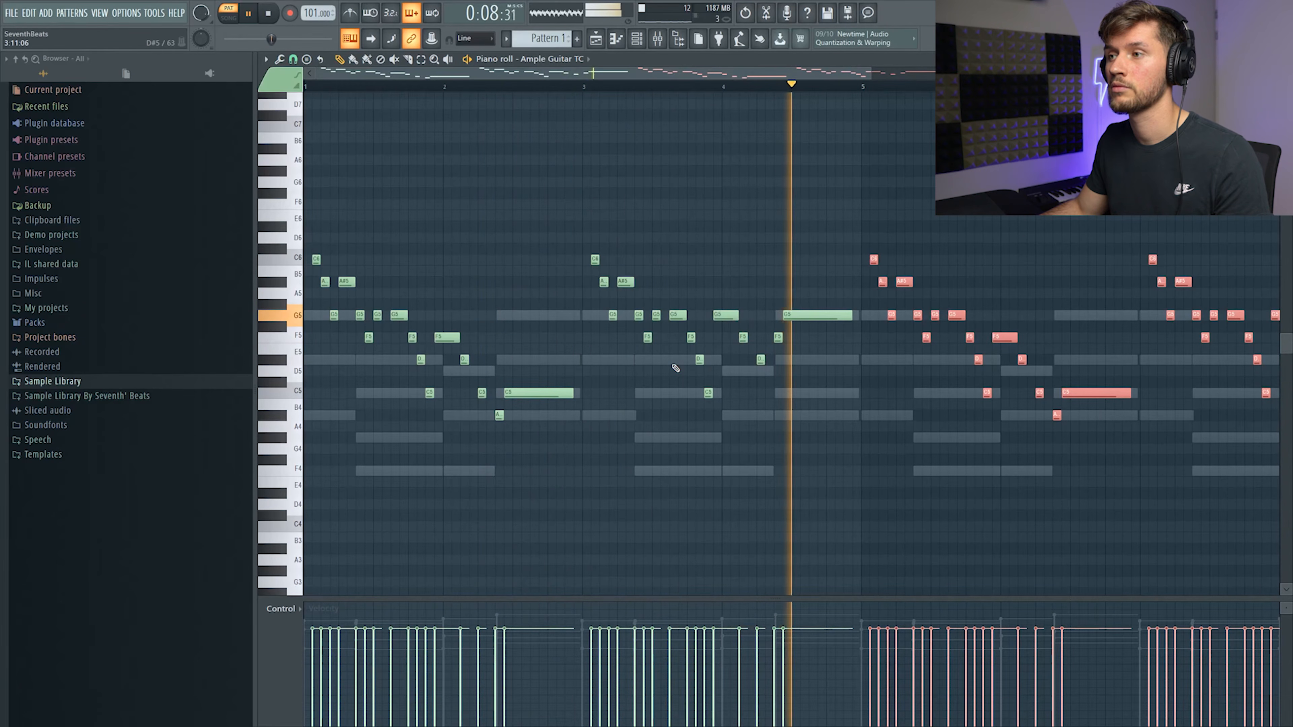
drag(541, 73, 714, 78)
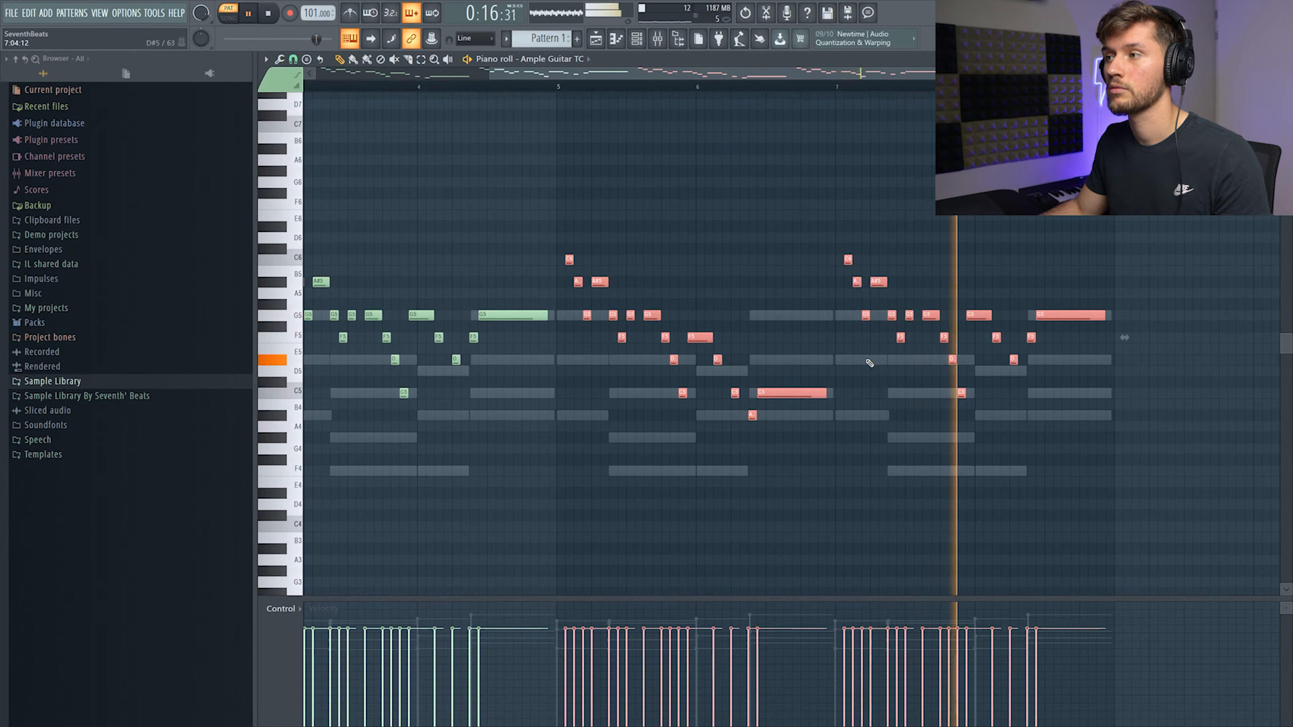
key(space)
Rework the opening of bar 7 into one-step F#5 and G5 on steps 2 and 3 and a two-step A#5 on step 4, and preview it
scroll(537, 187, left, 2)
mouse_move(628, 92)
mouse_down()
mouse_move(469, 92)
mouse_move(638, 92)
mouse_up()
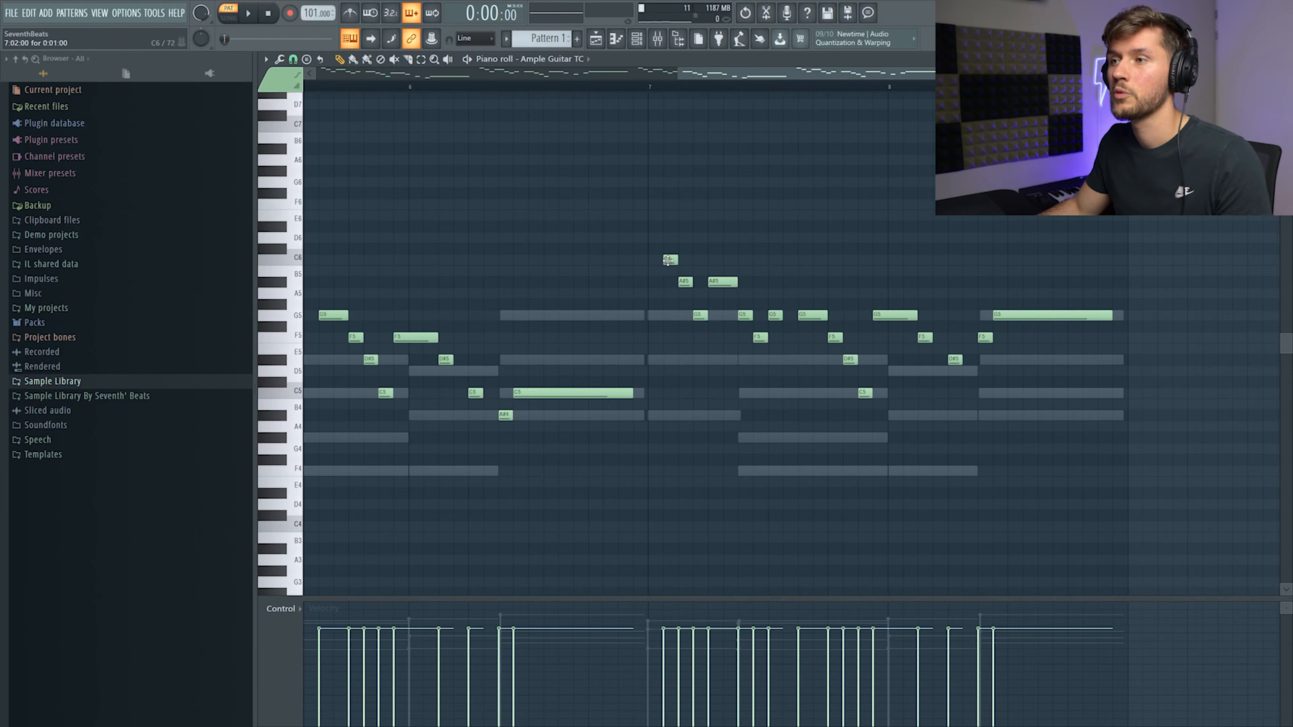
drag(668, 261, 708, 284)
right_click(686, 281)
click(575, 87)
key(space)
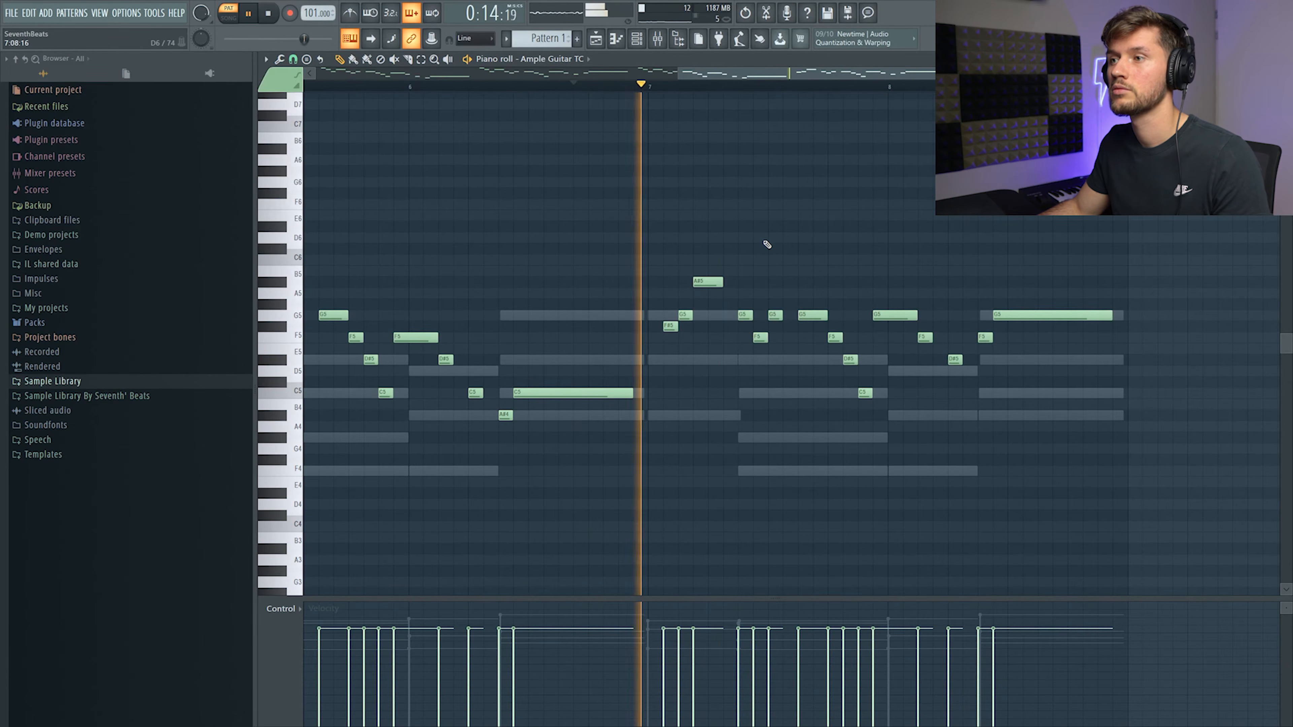
key(space)
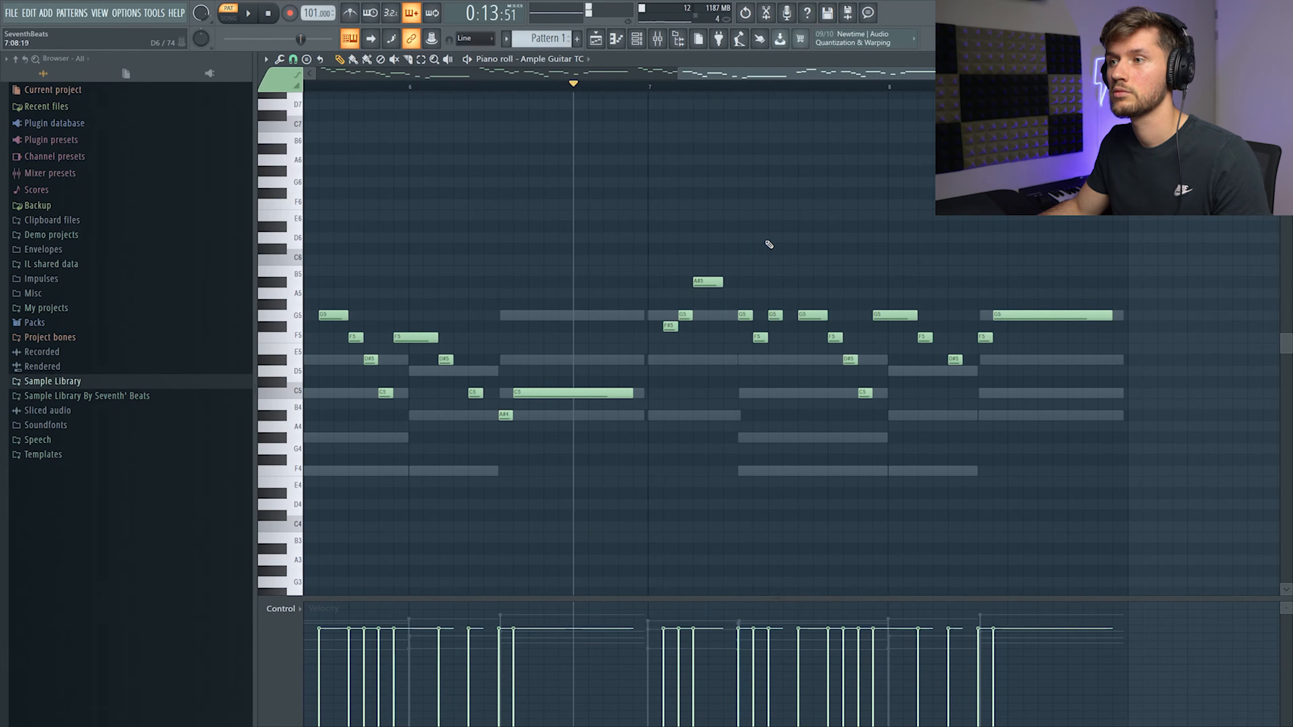
Delete the G5, F5 and G5 notes on steps 7 to 9 of bar 7
right_click(744, 314)
right_click(760, 337)
right_click(775, 315)
Copy the opening F#5, G5 and A#5 figure of bar 7 to steps 6 to 8 and preview it
drag(662, 255, 717, 318)
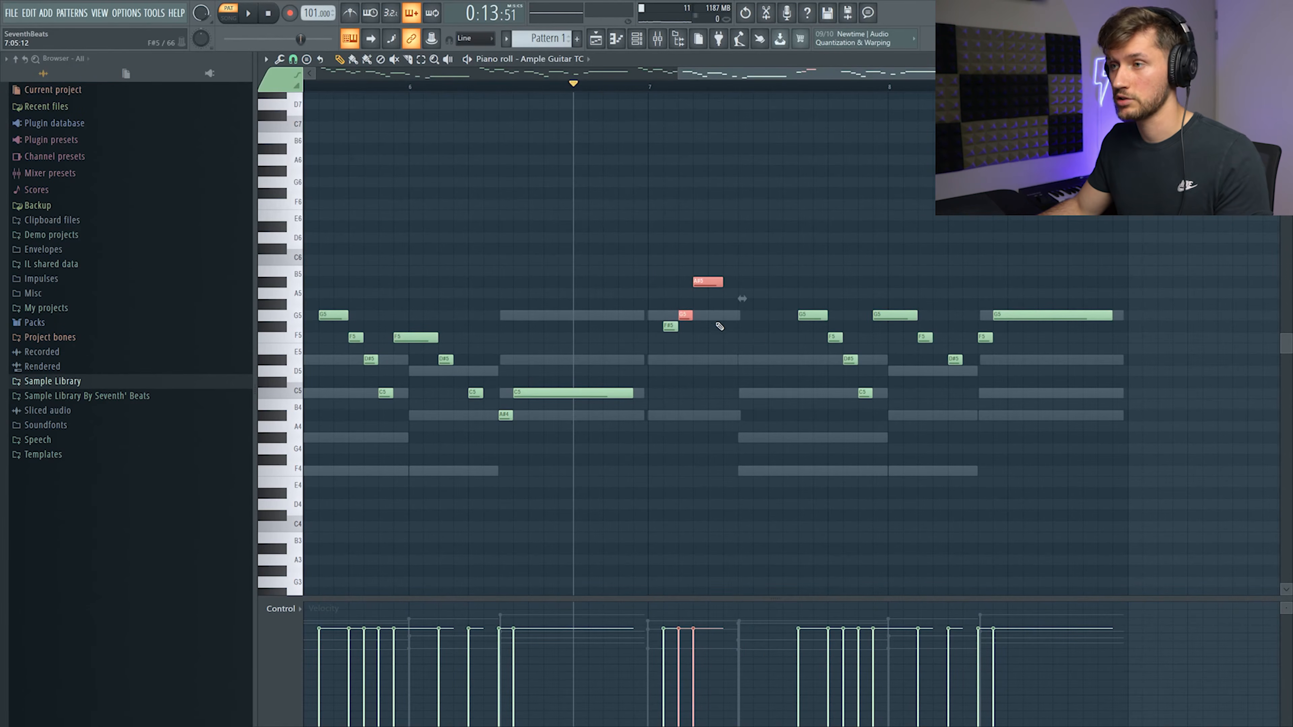
drag(659, 256, 713, 334)
drag(705, 278, 765, 275)
key(space)
drag(827, 233, 805, 242)
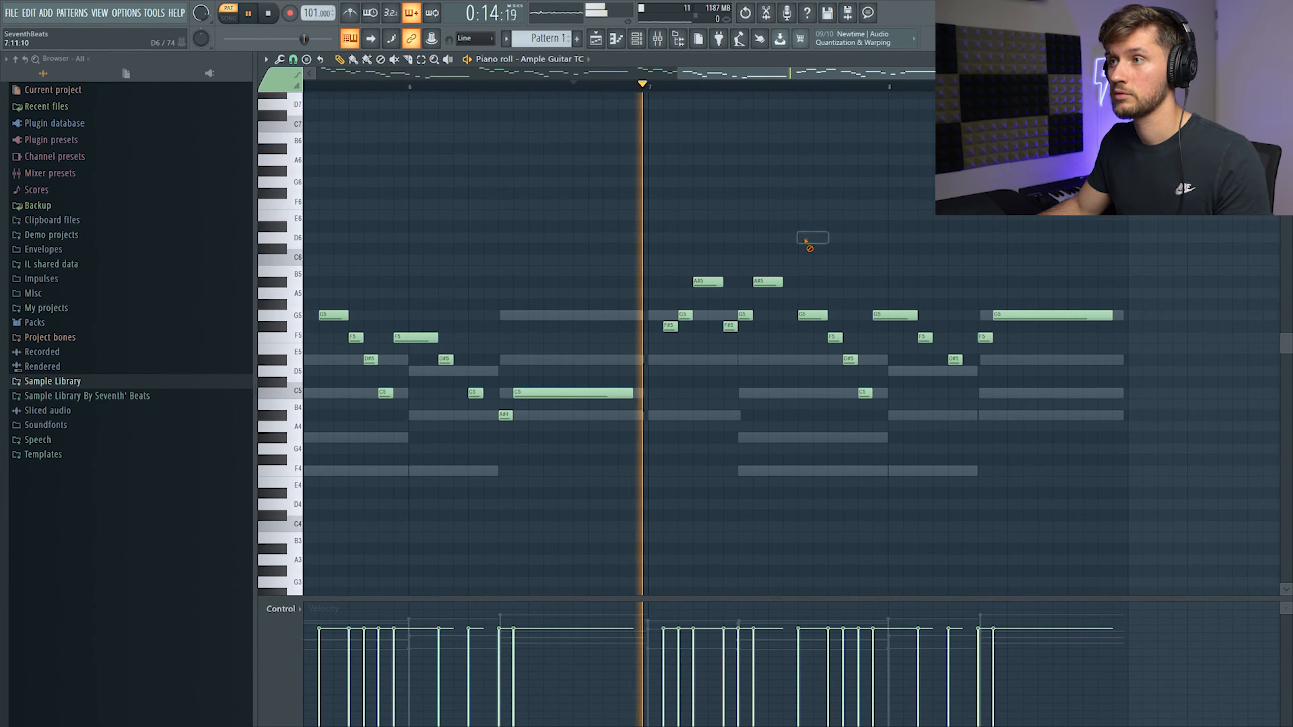
key(space)
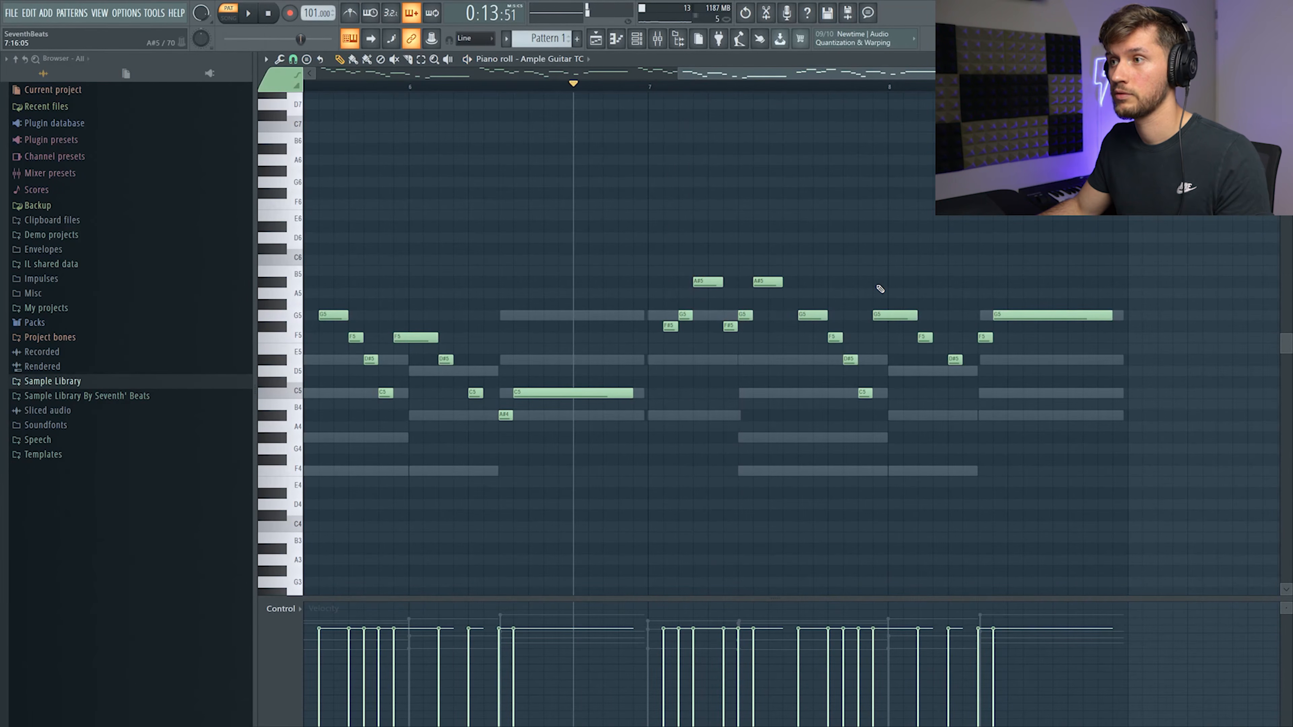
In bar 7, shorten the second A#5 to one step, move the two-step G5 to C6 on step 9, and place G5, F5, G5 on steps 11 to 13
drag(802, 314, 770, 258)
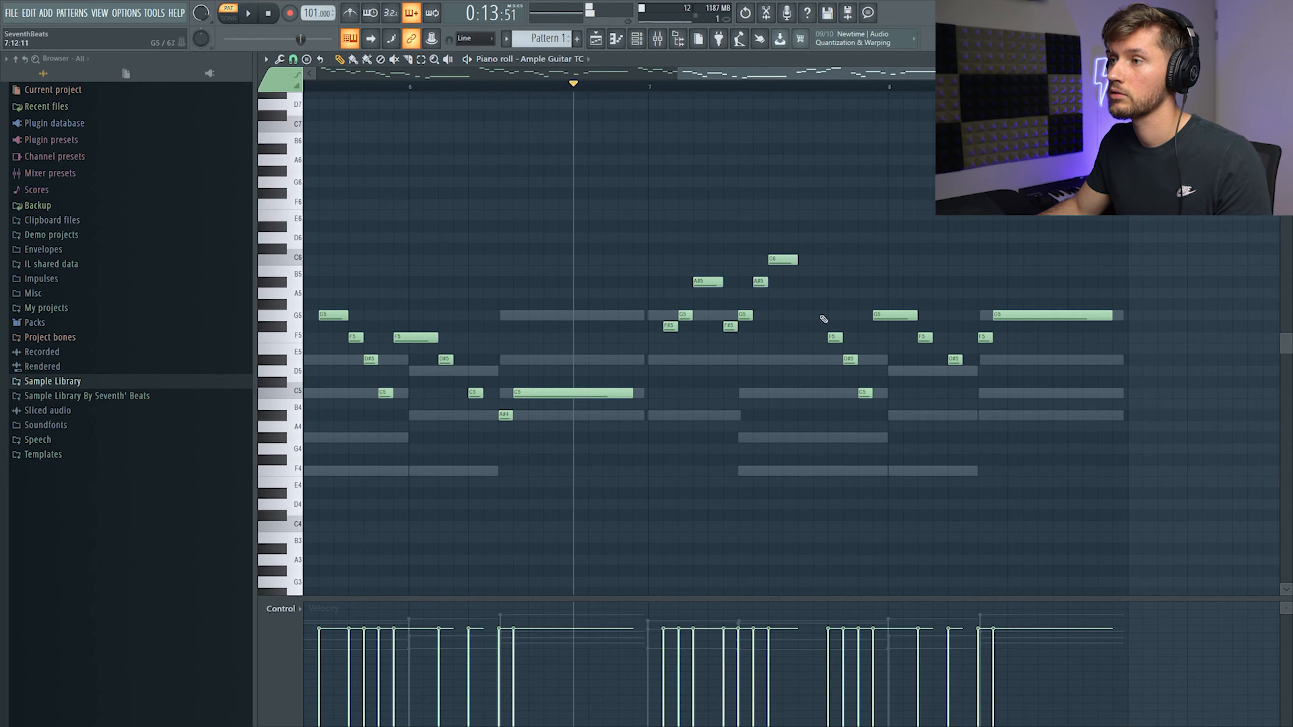
drag(833, 340, 804, 315)
drag(848, 361, 818, 336)
drag(858, 390, 834, 314)
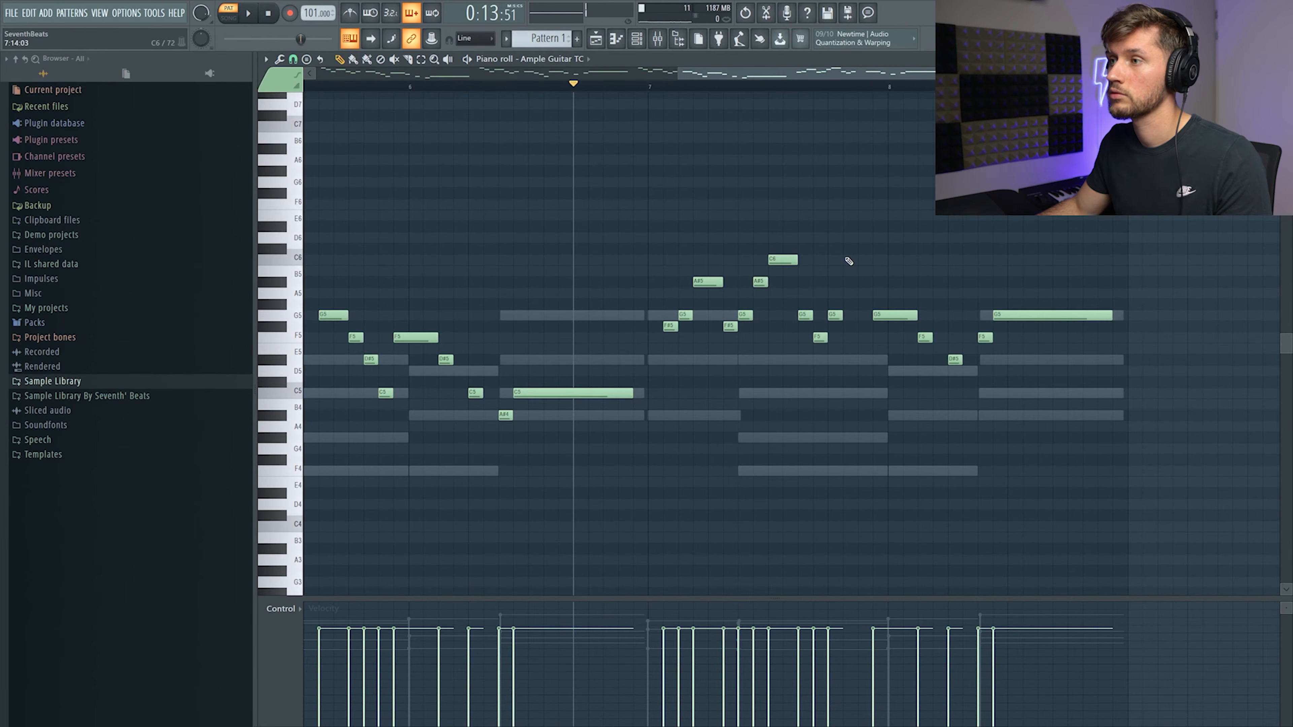
Shift those three notes to steps 12 to 14 as G5, F#5 and G5, add a one-step A#5 on step 11, and play back
drag(799, 299, 851, 316)
click(803, 282)
key(space)
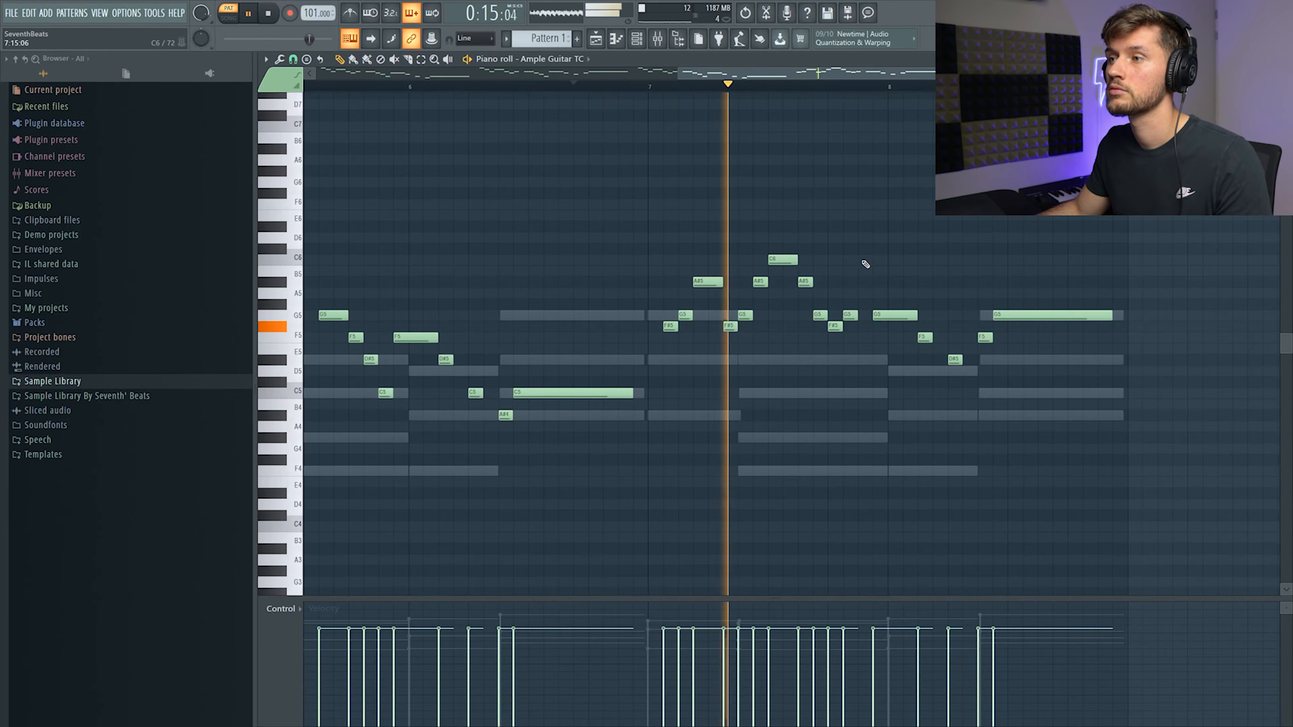
Preview bar 7 and raise the three-step G5 starting on its last step to D#6
key(space)
key(space)
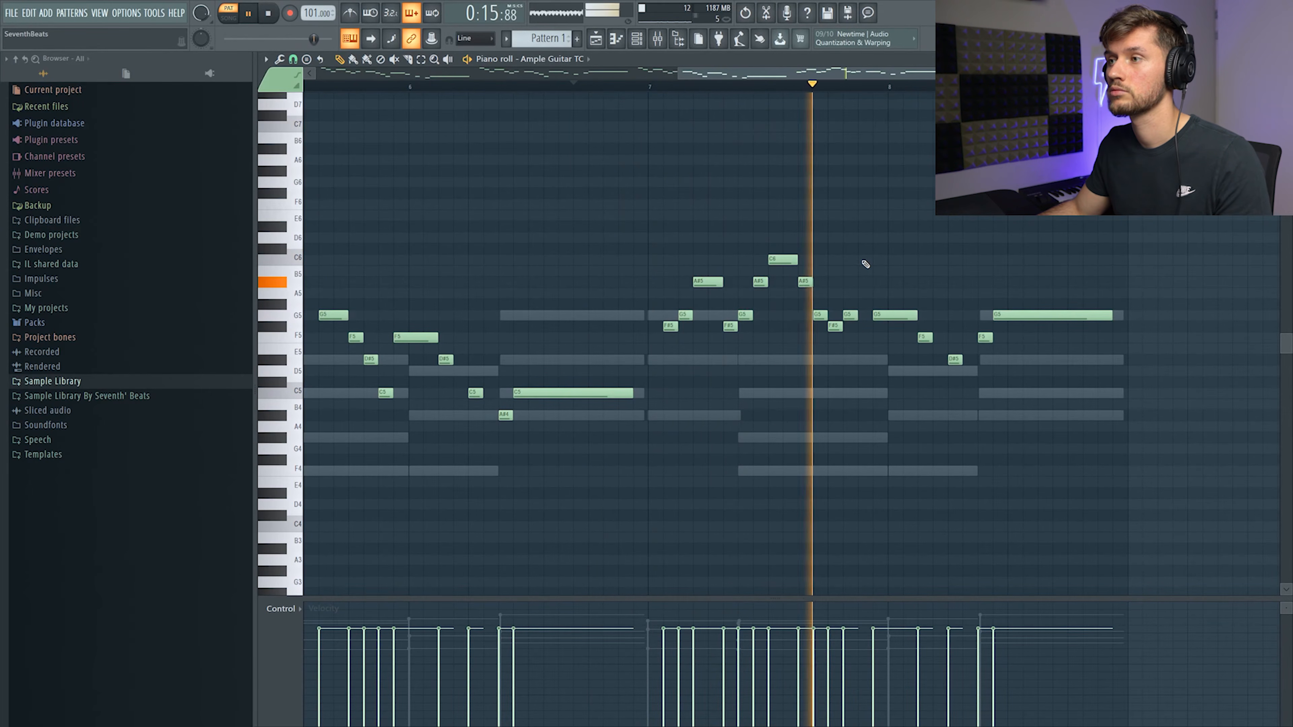
key(space)
drag(814, 288, 887, 223)
key(space)
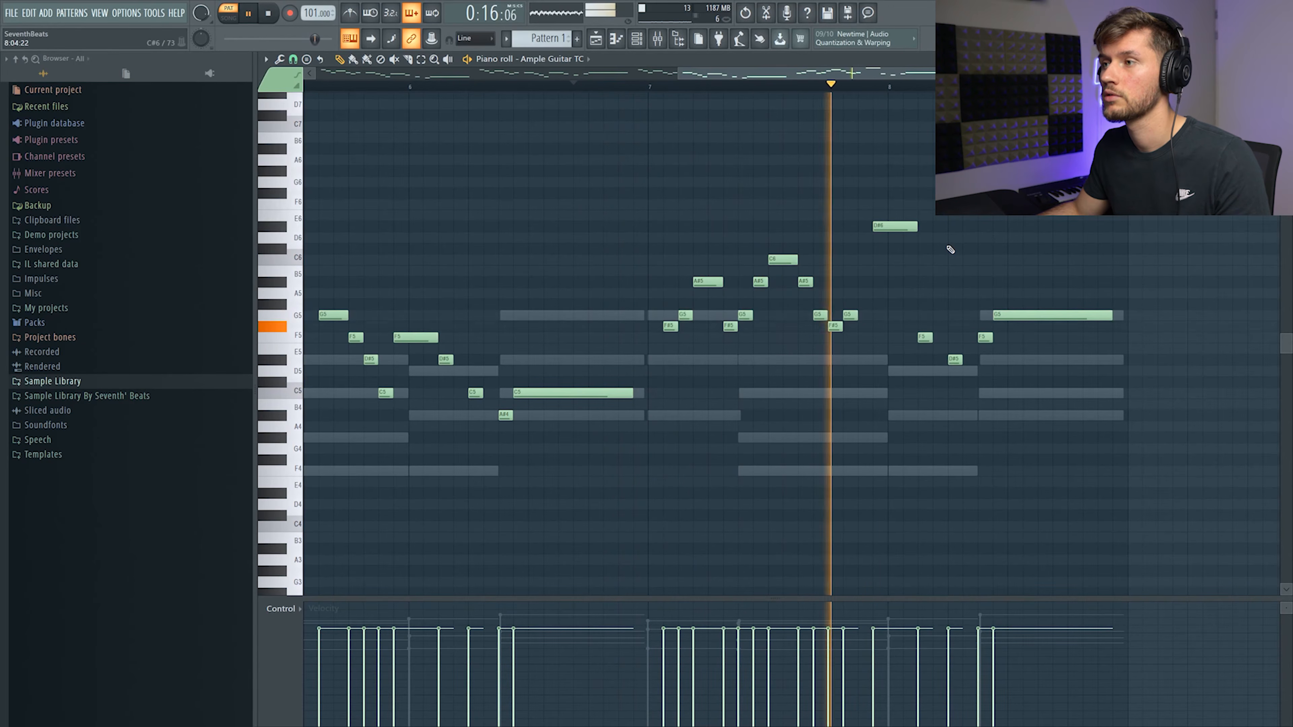
Shift the G5, F#5, G5 group in bar 7 one step later, to steps 13 to 15, and preview it
key(space)
drag(813, 299, 864, 315)
key(space)
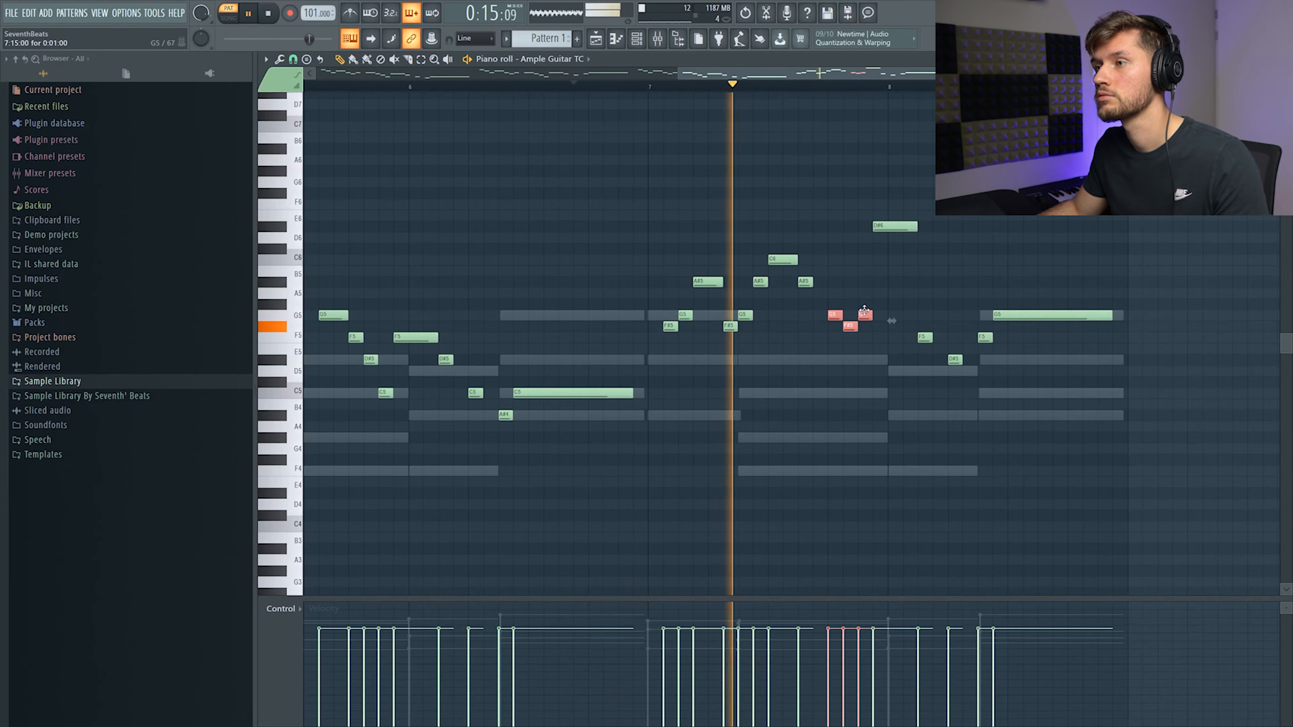
key(space)
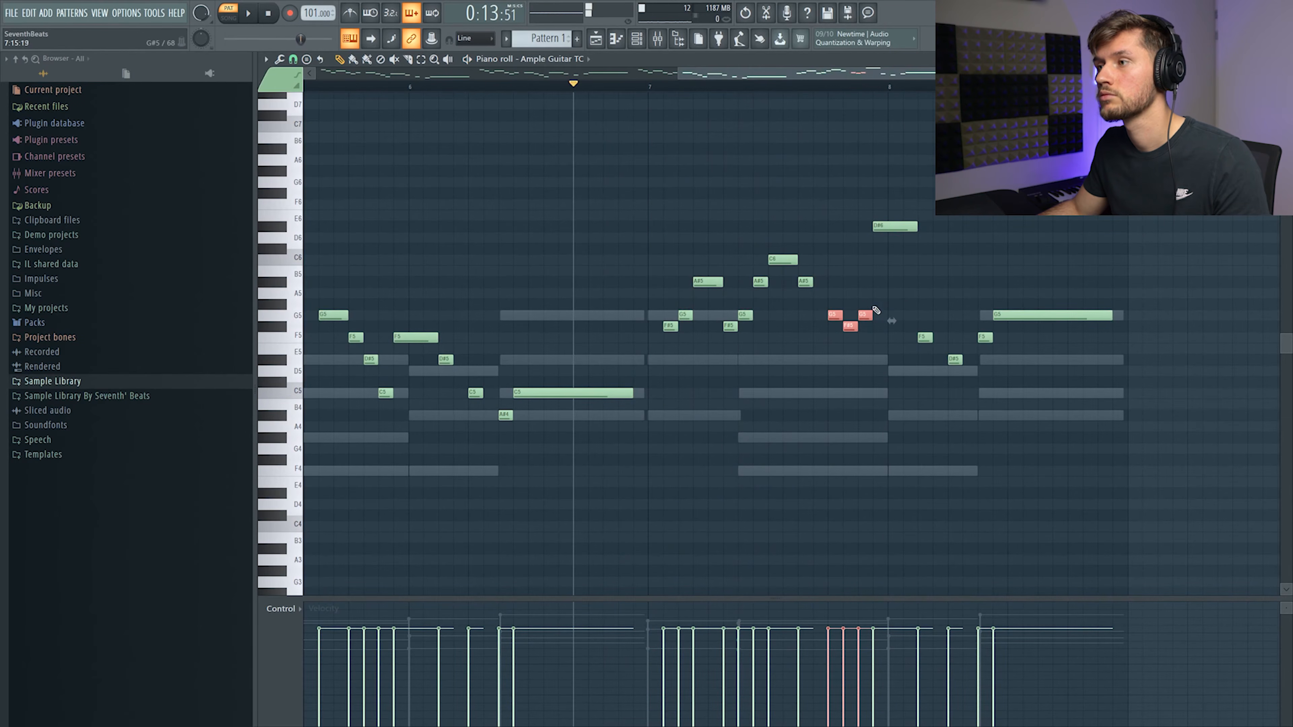
In bar 8, raise the F5 on step 3 to D6, D#5 to A#5, F5 on step 7 to G5 and the long G5 to C6
drag(924, 337, 925, 238)
key(space)
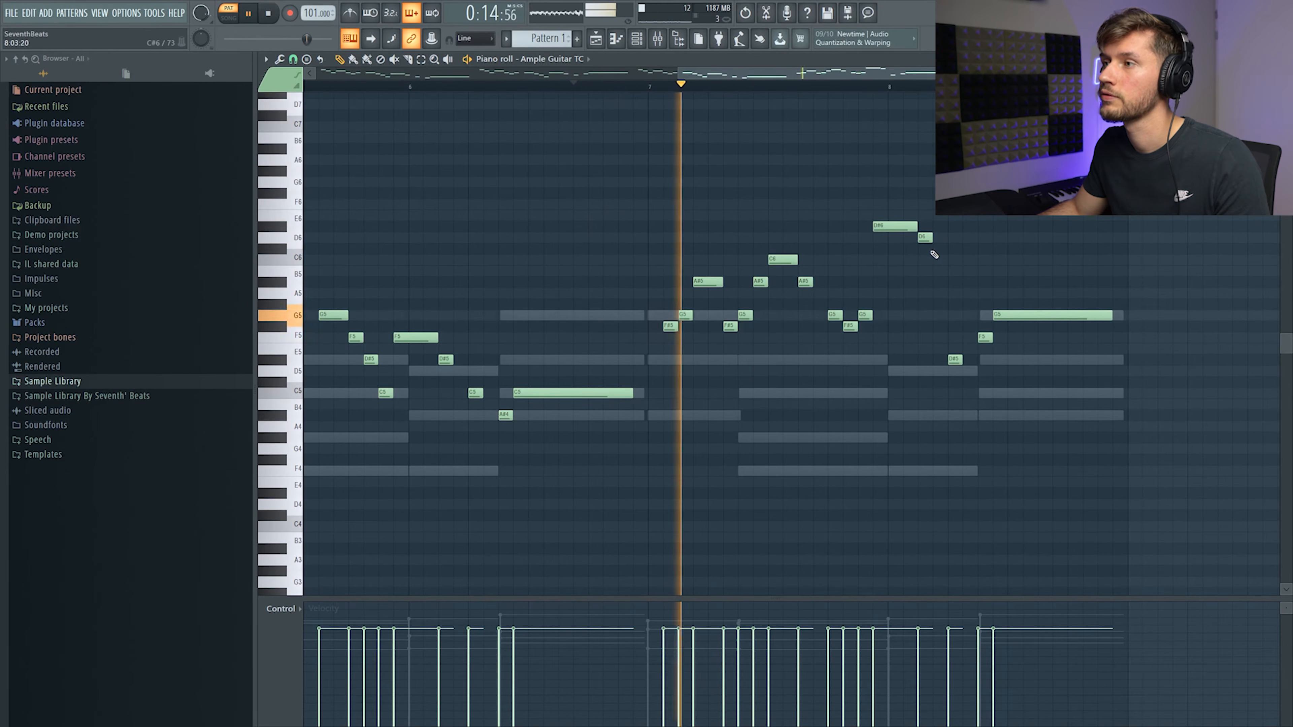
key(space)
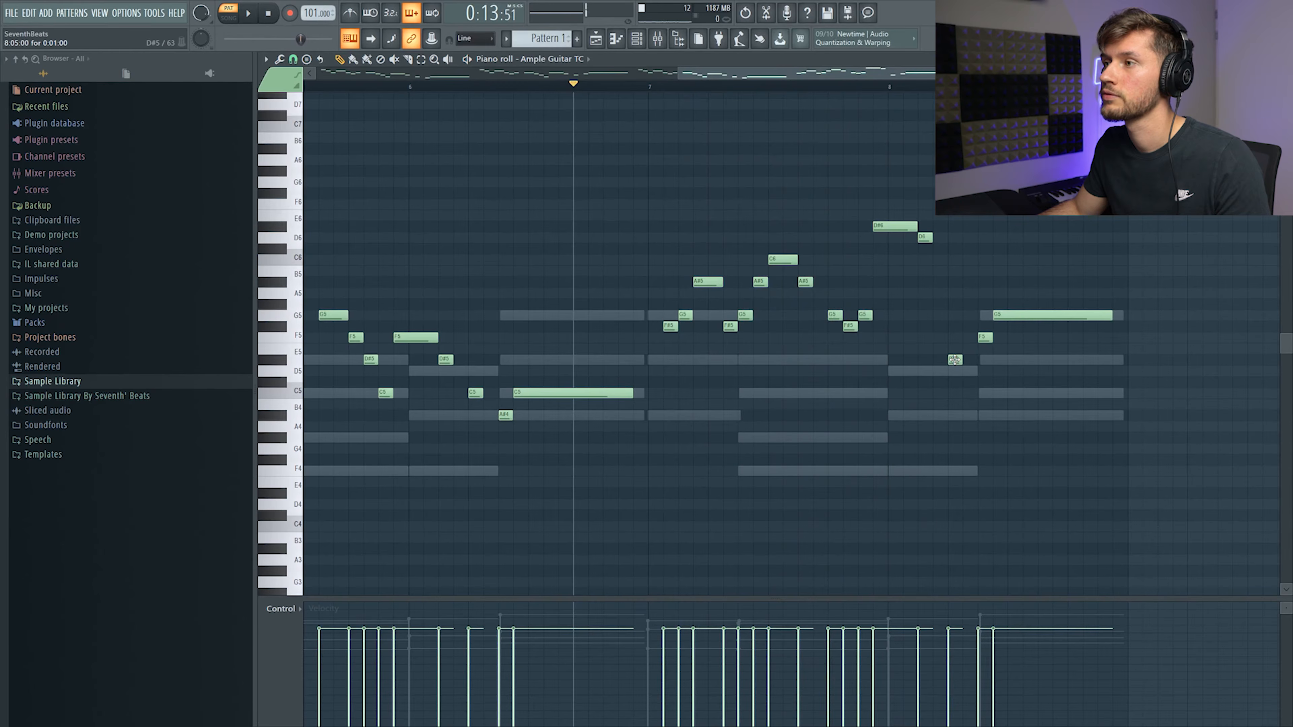
drag(954, 359, 955, 294)
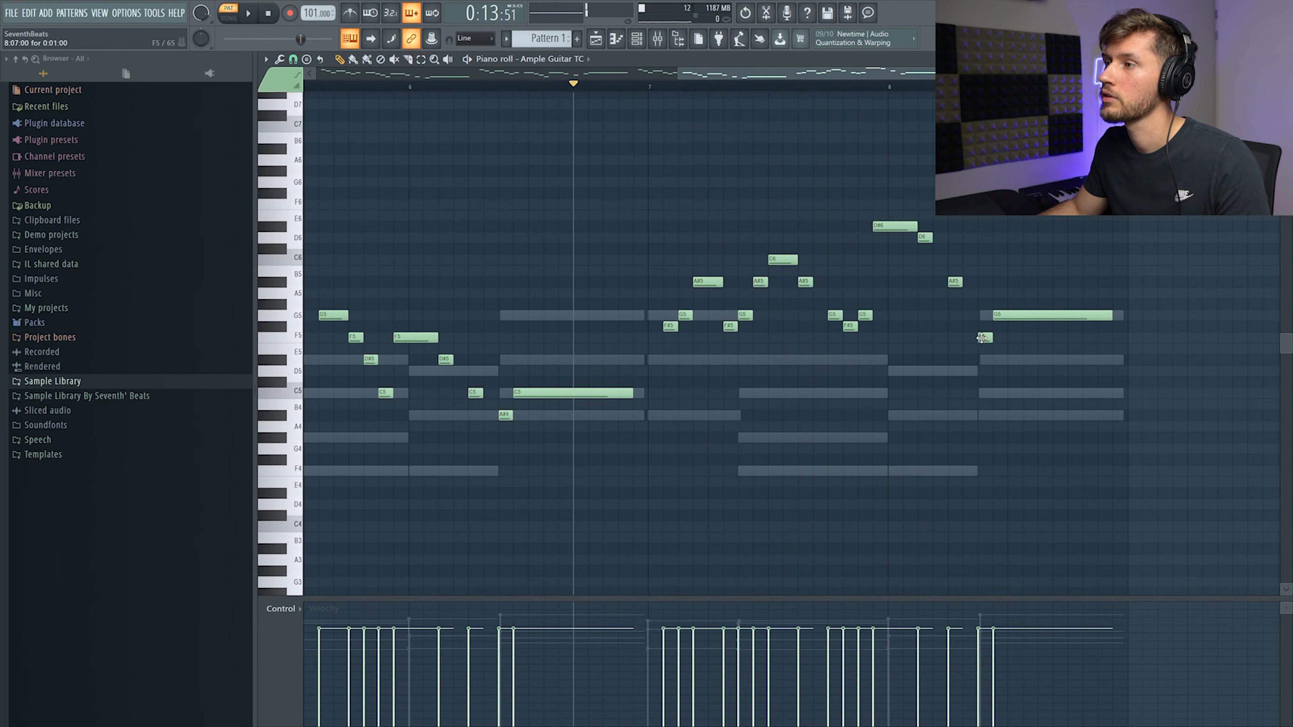
drag(984, 340, 1006, 255)
key(space)
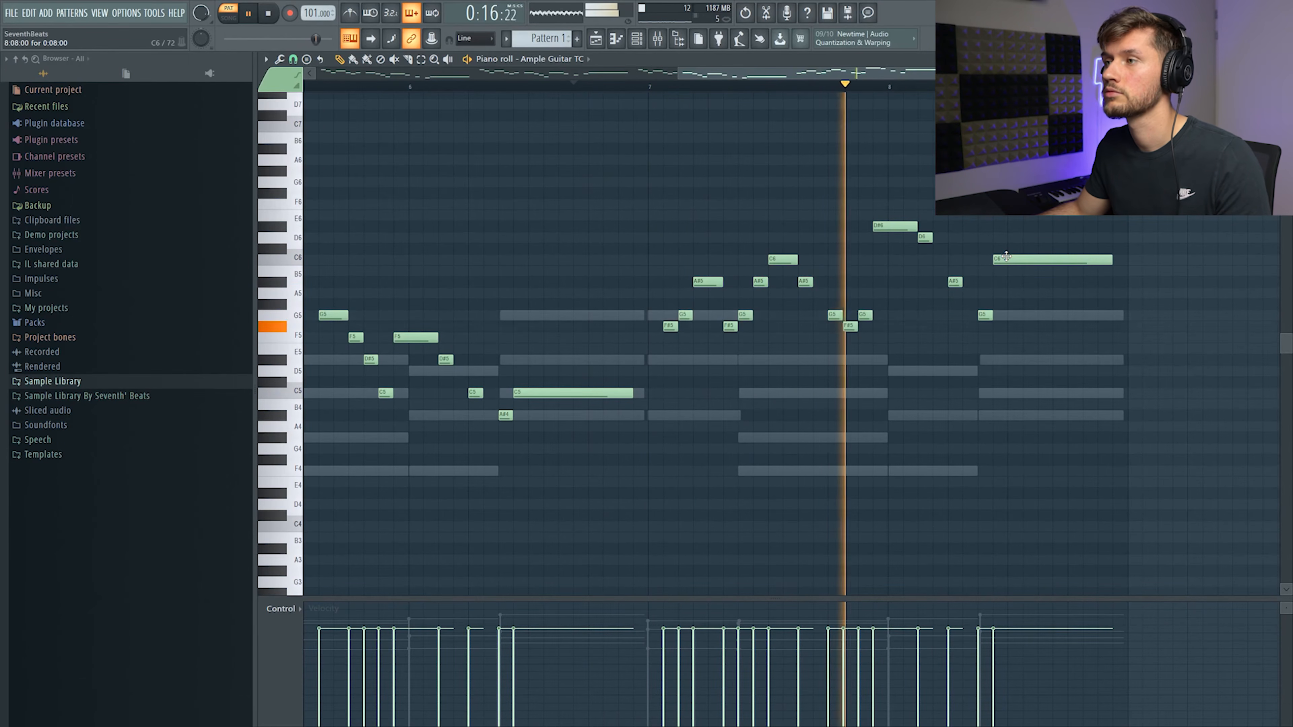
key(space)
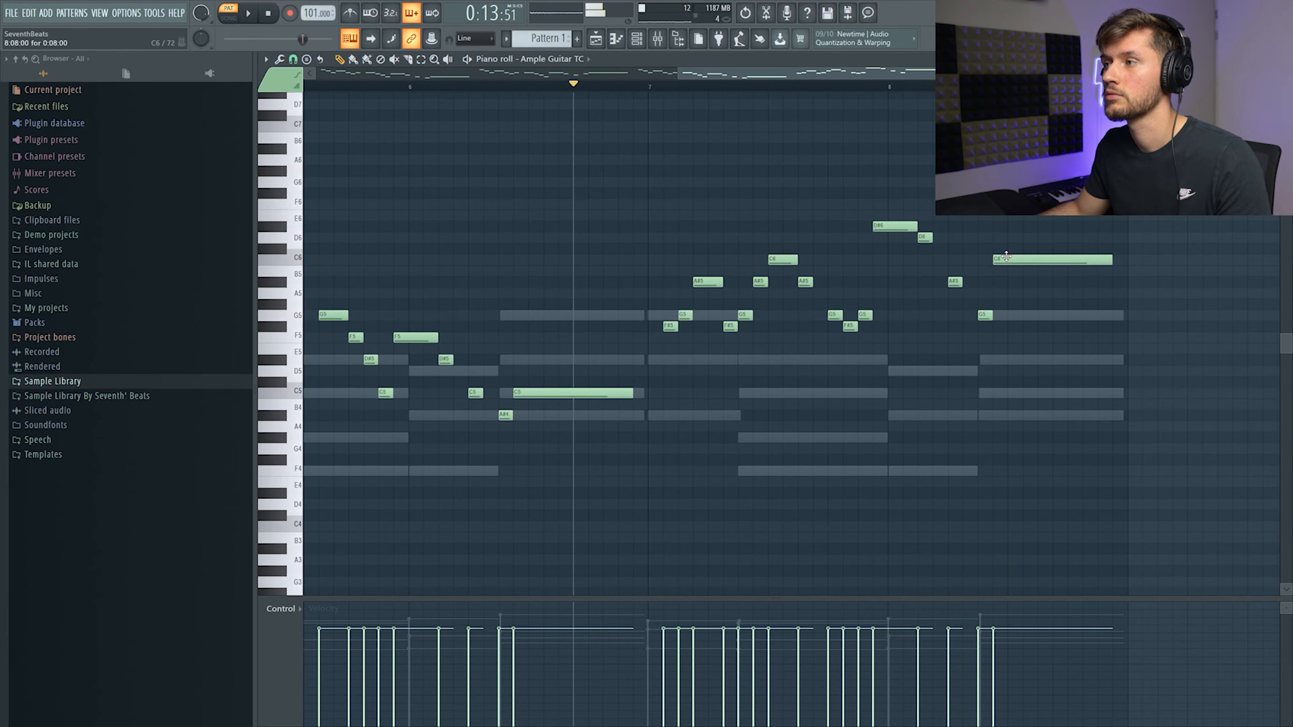
Shorten the long C6 in bar 8 to four steps, add G5 on step 13 and F5 on step 15, and play back the melody
click(1137, 281)
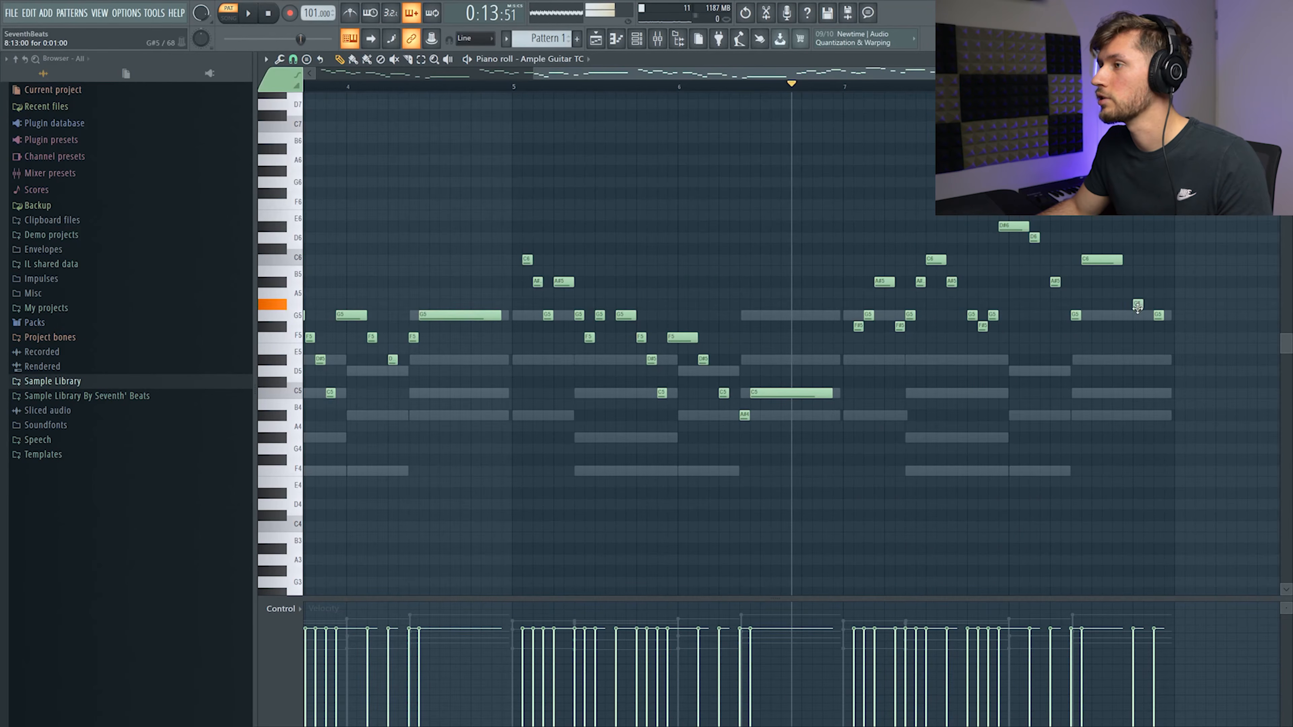
drag(1137, 308, 1138, 318)
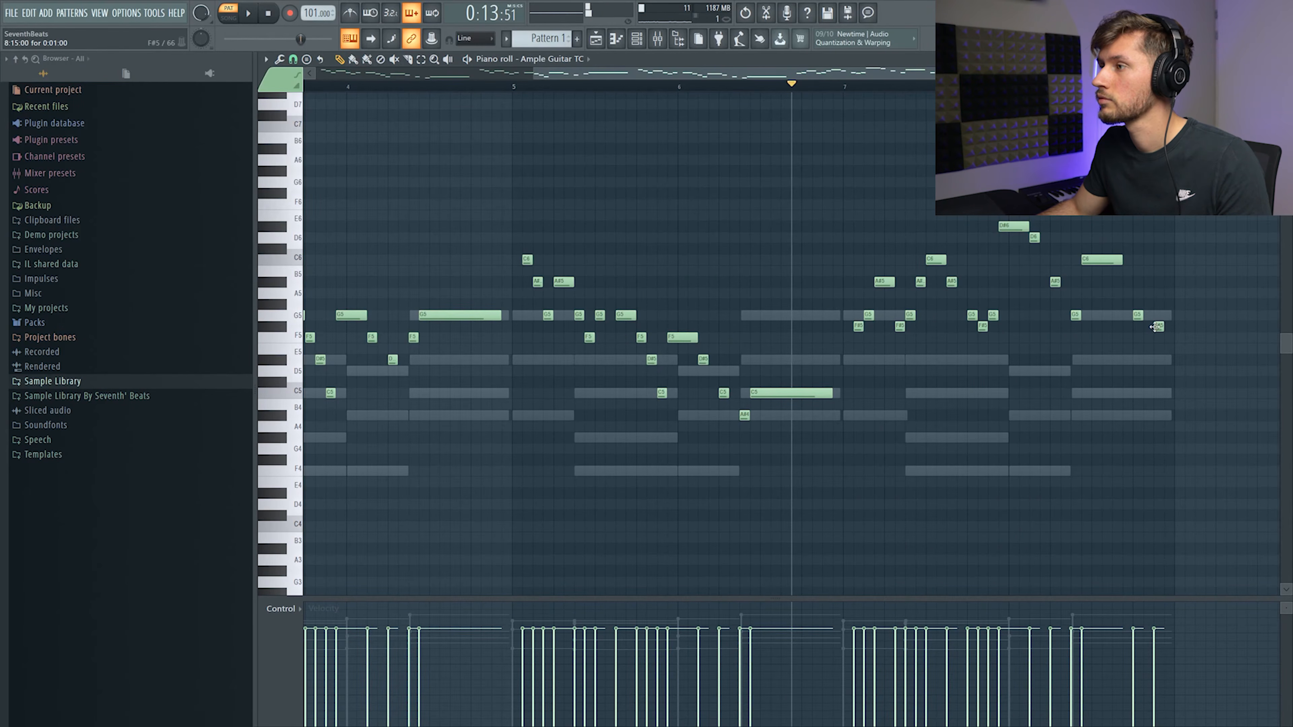
key(space)
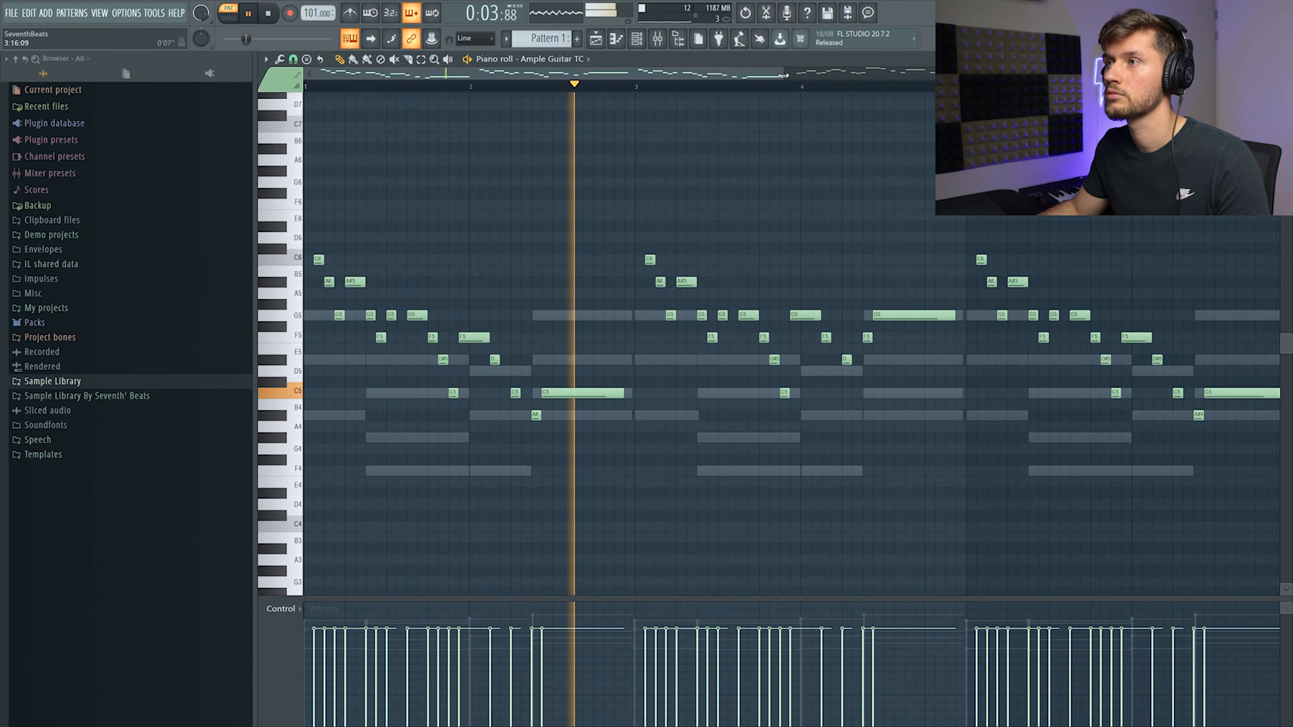
scroll(840, 88, down, 2)
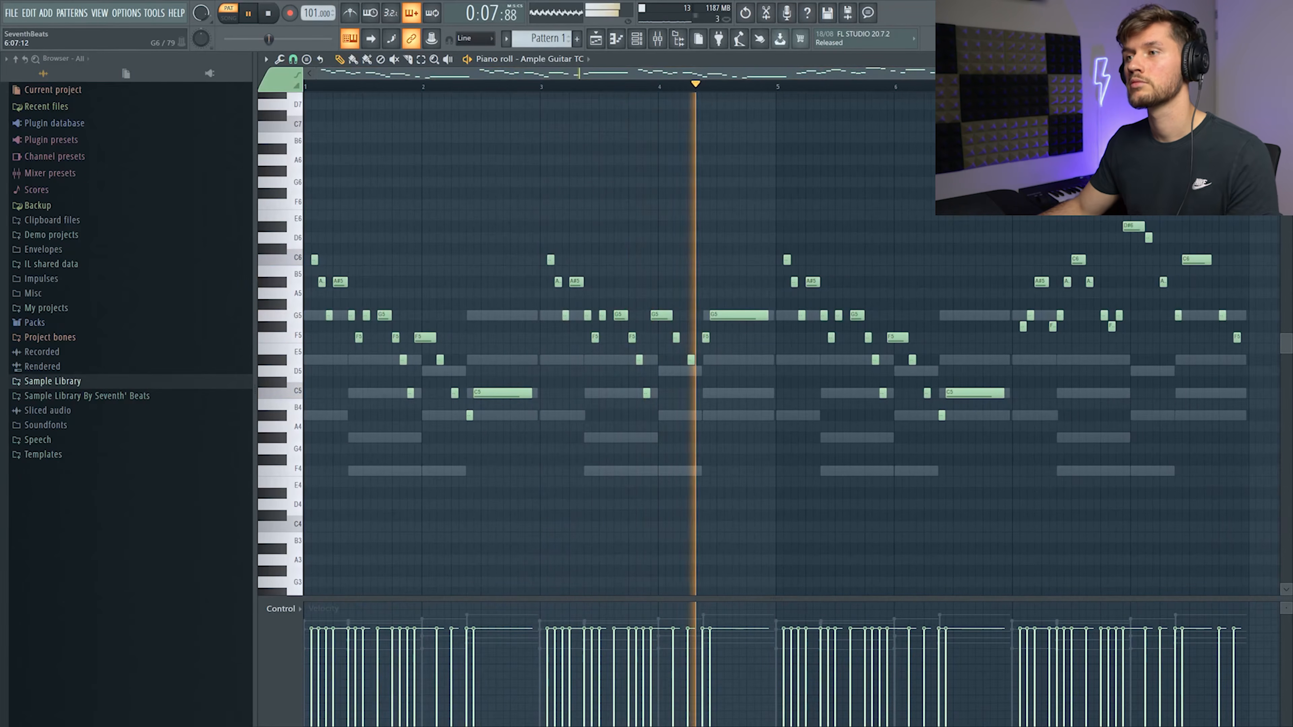
key(space)
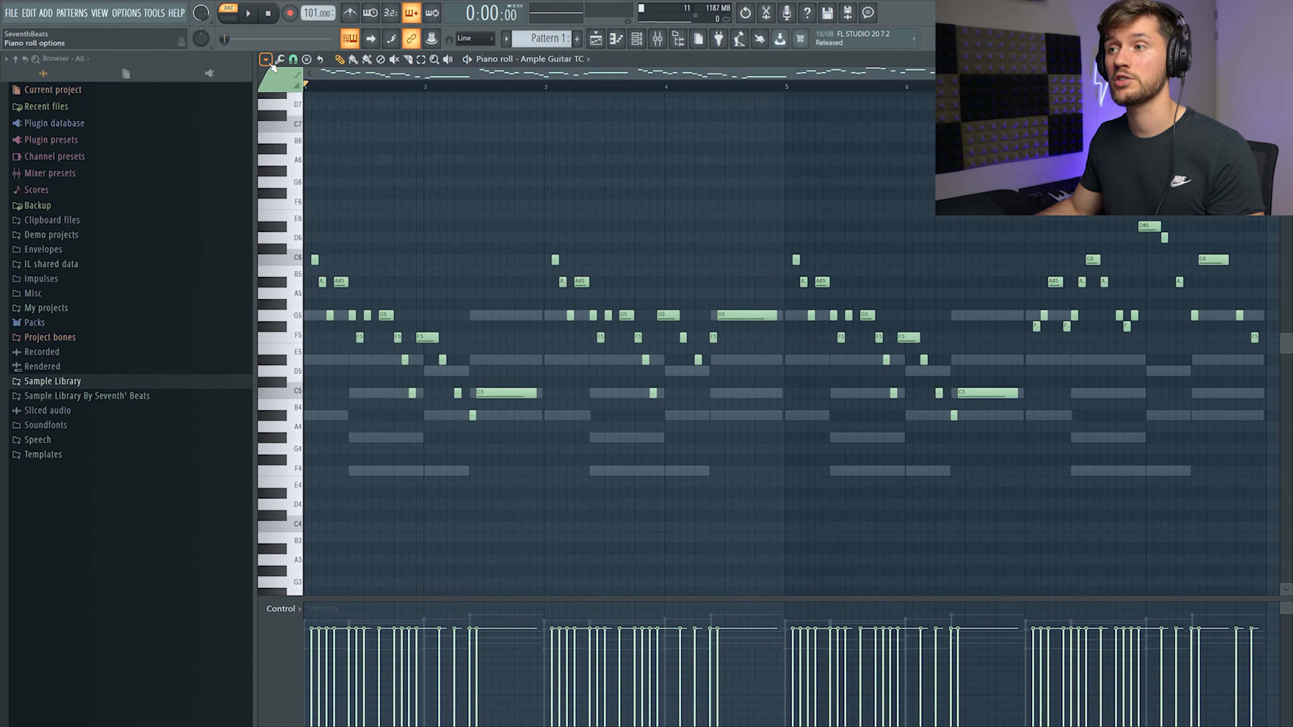
Open the piano roll's Helpers options
click(266, 60)
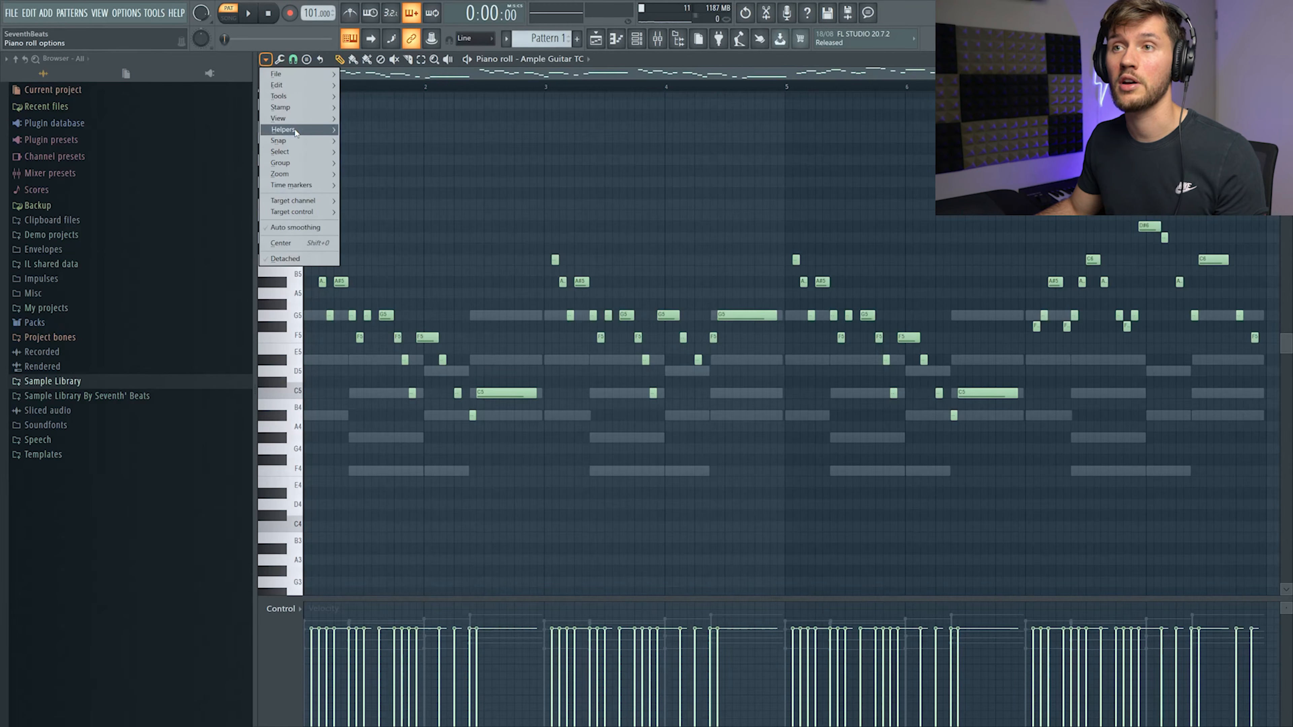
mouse_move(323, 133)
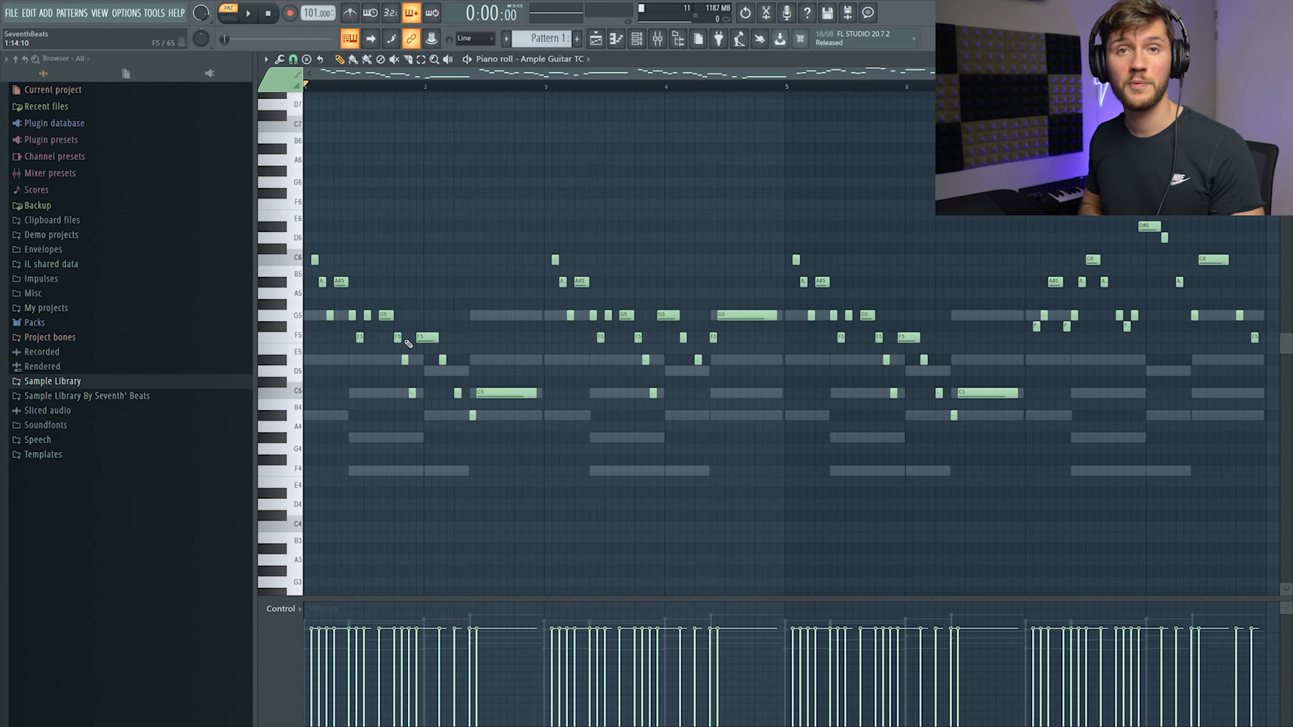
Add a Serum synth, enable oscillator B, and set the unison of both oscillators to 2 voices
key(F6)
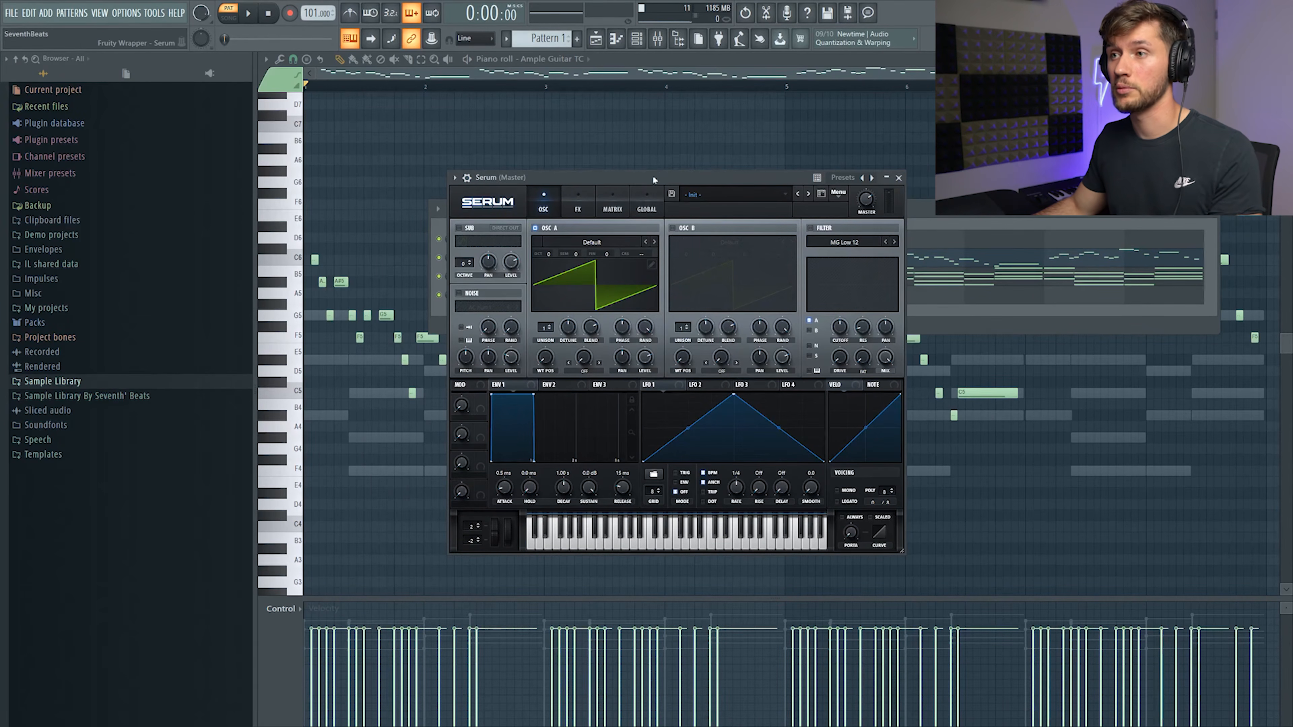
click(673, 228)
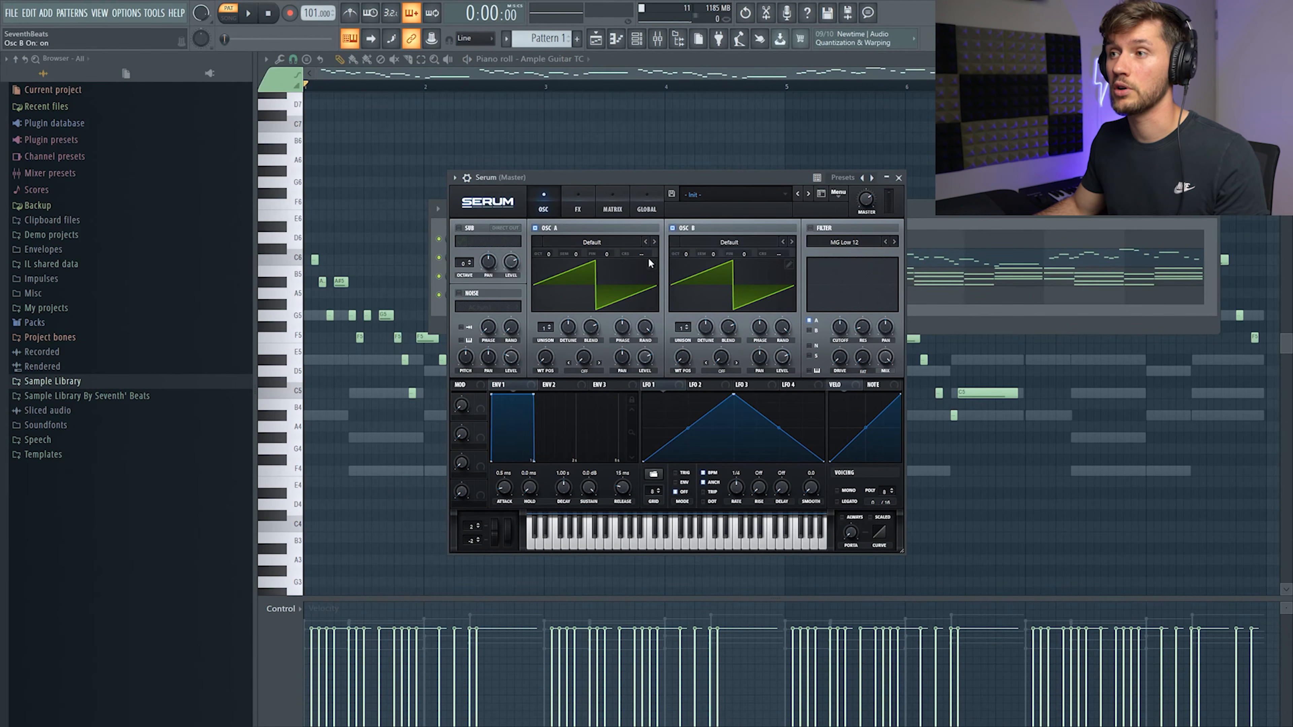
scroll(683, 327, up, 2)
scroll(550, 329, up, 1)
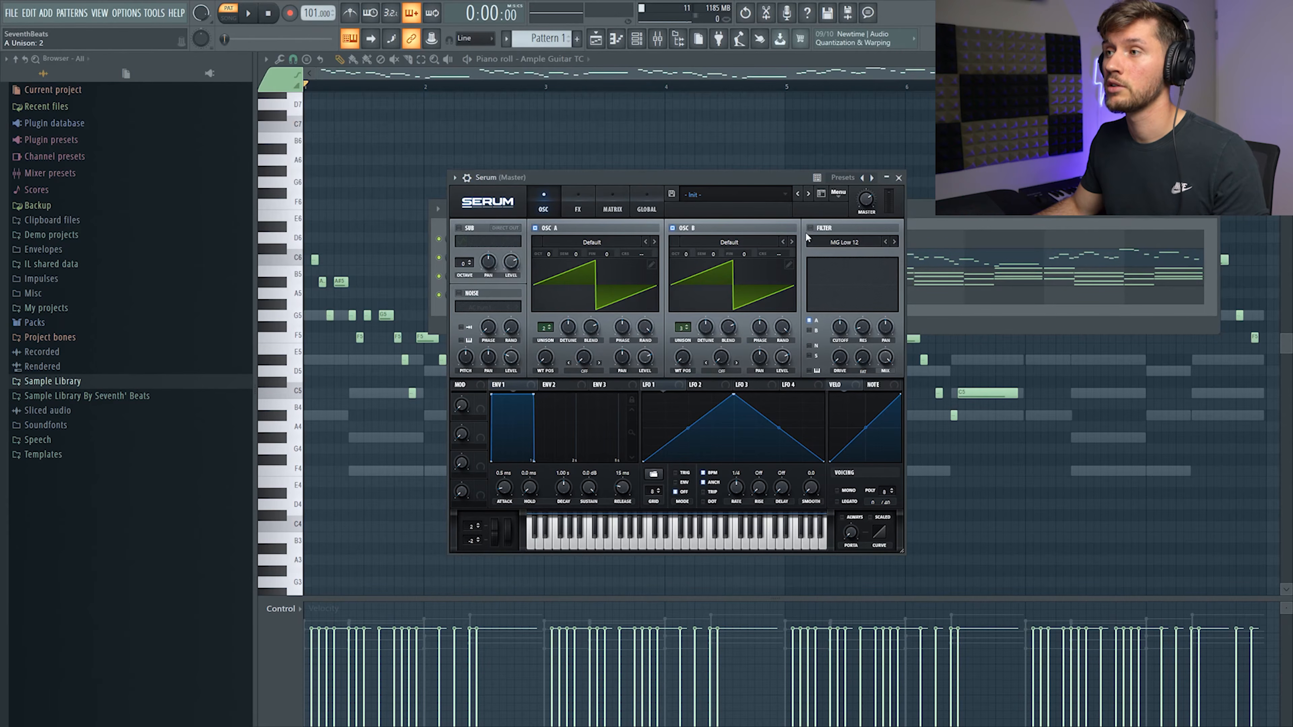
Enable the MG Low 24 filter for oscillators A and B and set its cutoff to 131 Hz
click(810, 228)
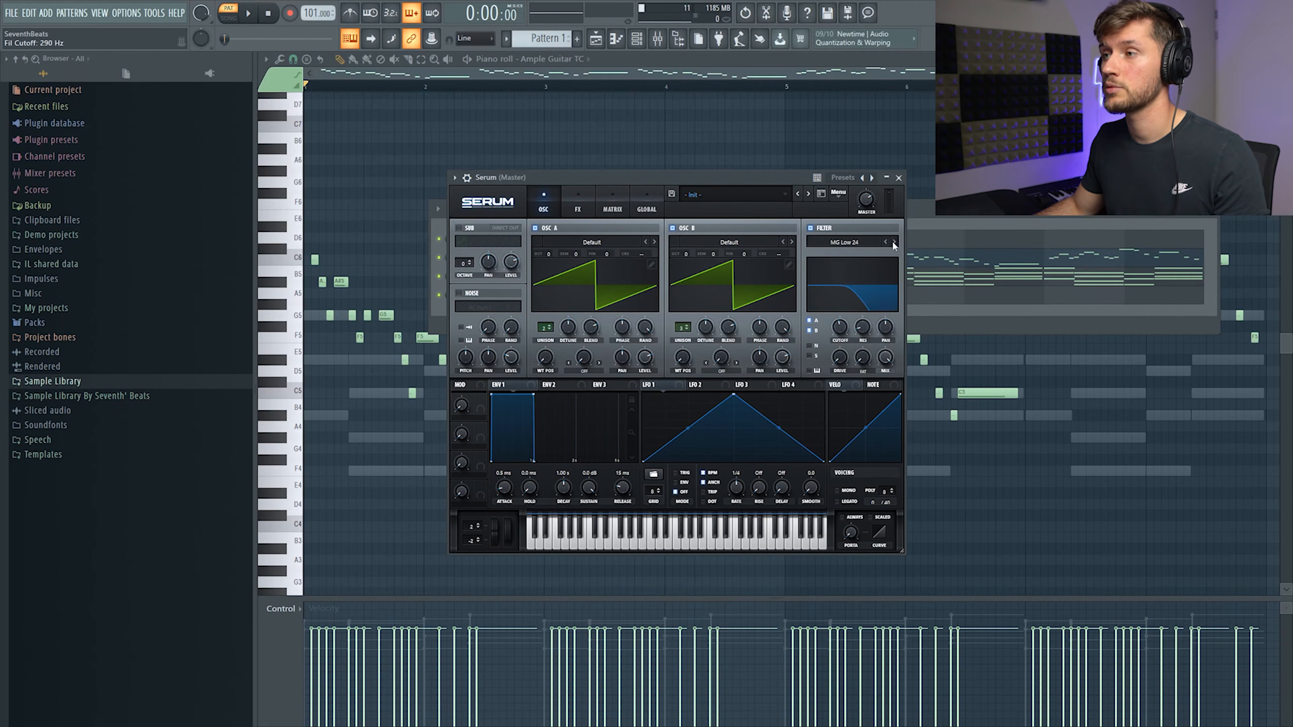
drag(842, 327, 842, 334)
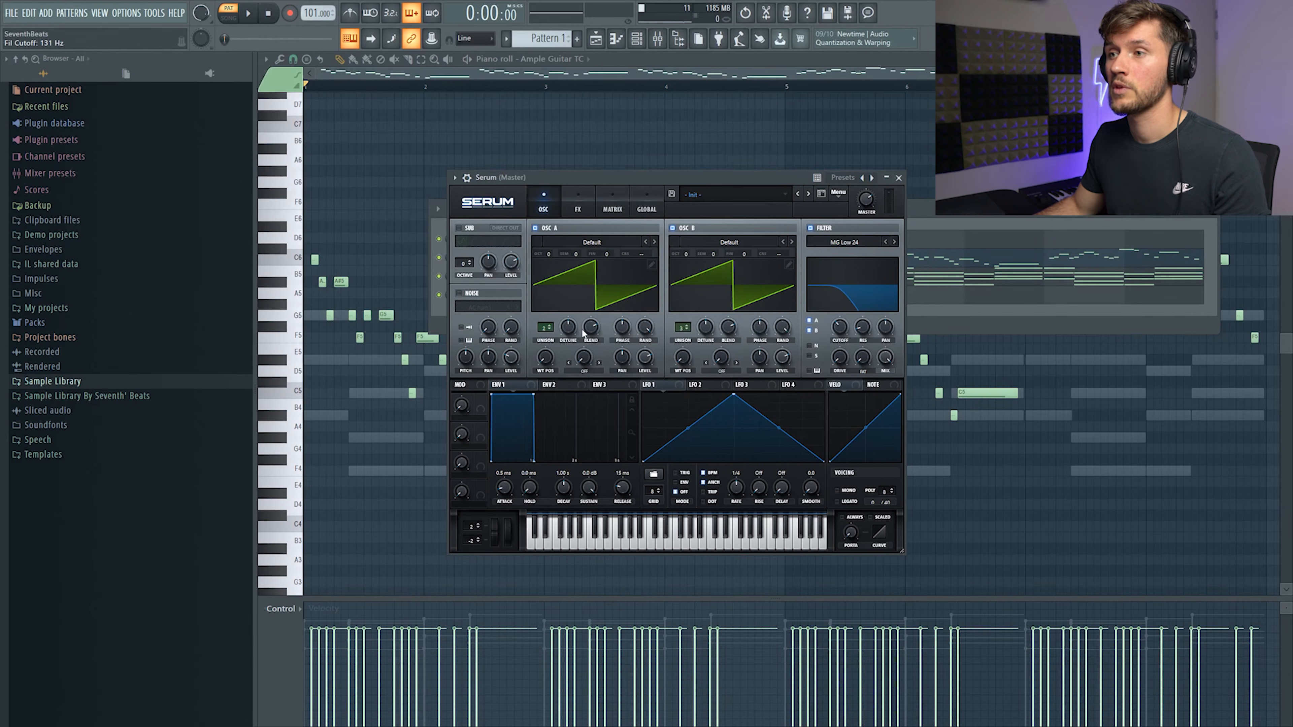
Set oscillator A's unison detune to 0.00 and octave to -2, and oscillator B's octave to -1
drag(569, 329, 566, 401)
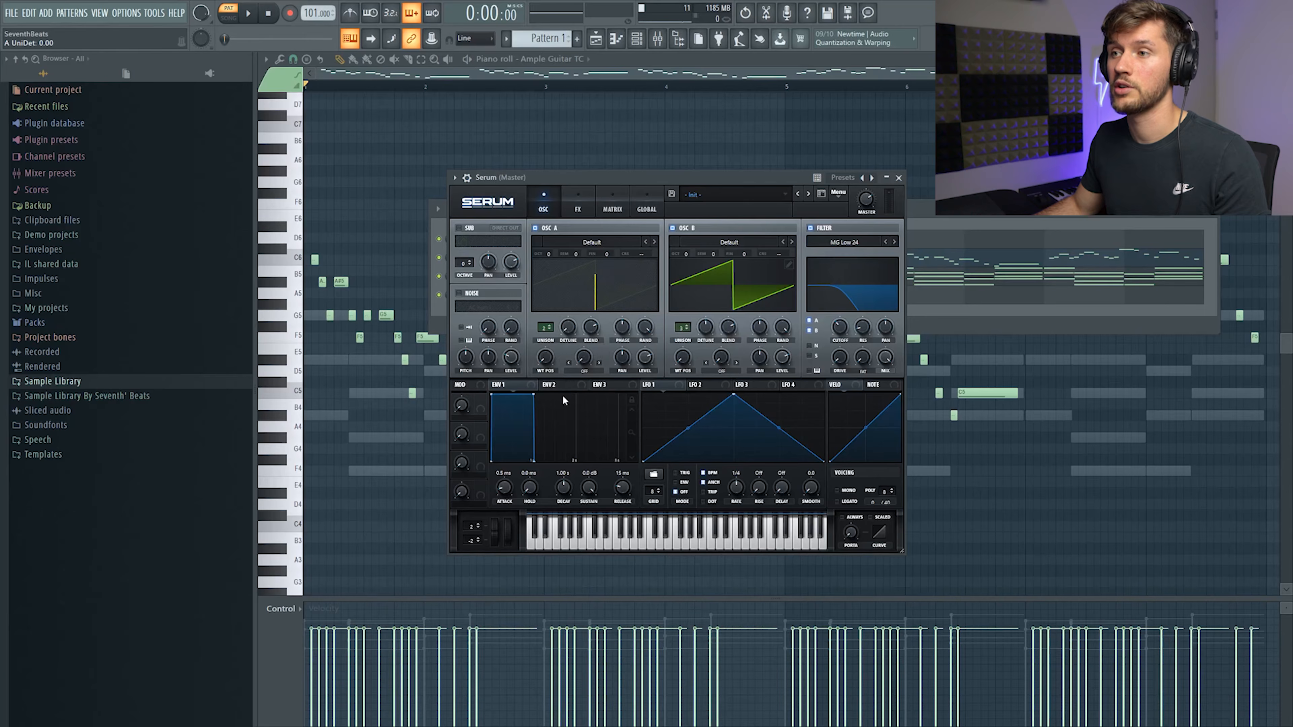
drag(547, 252, 617, 289)
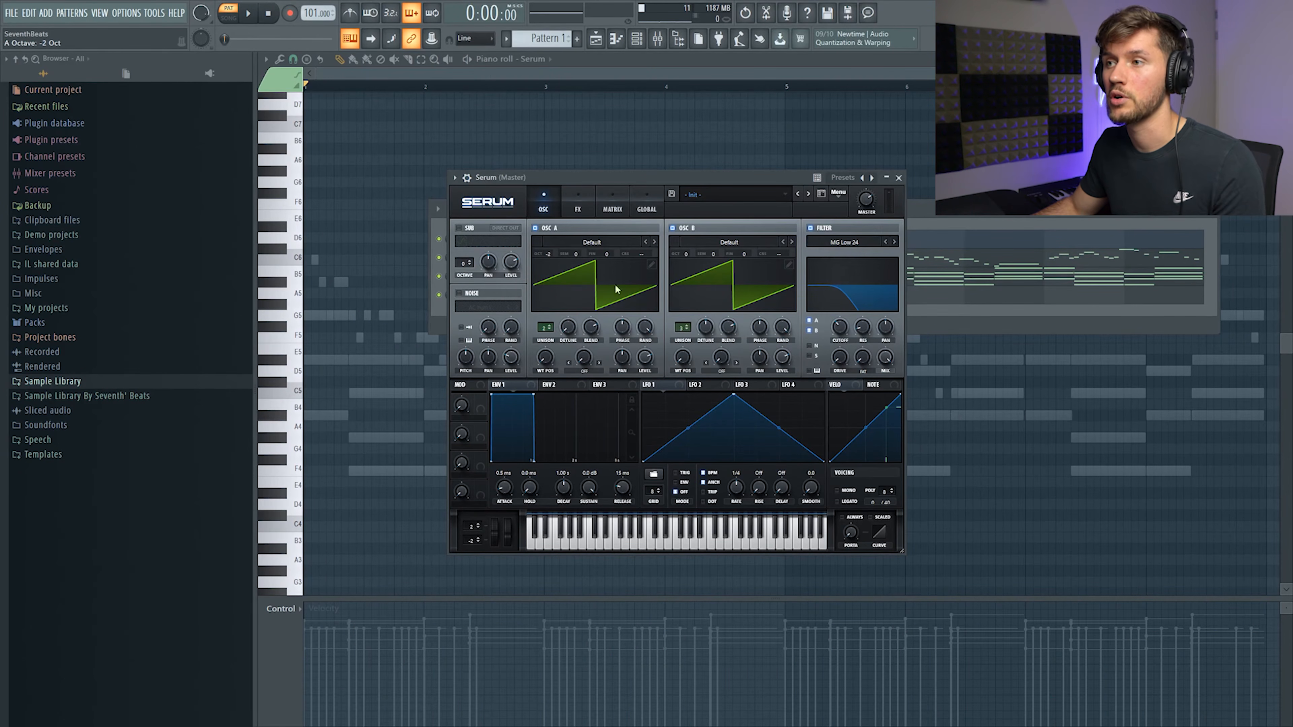
drag(686, 258, 689, 275)
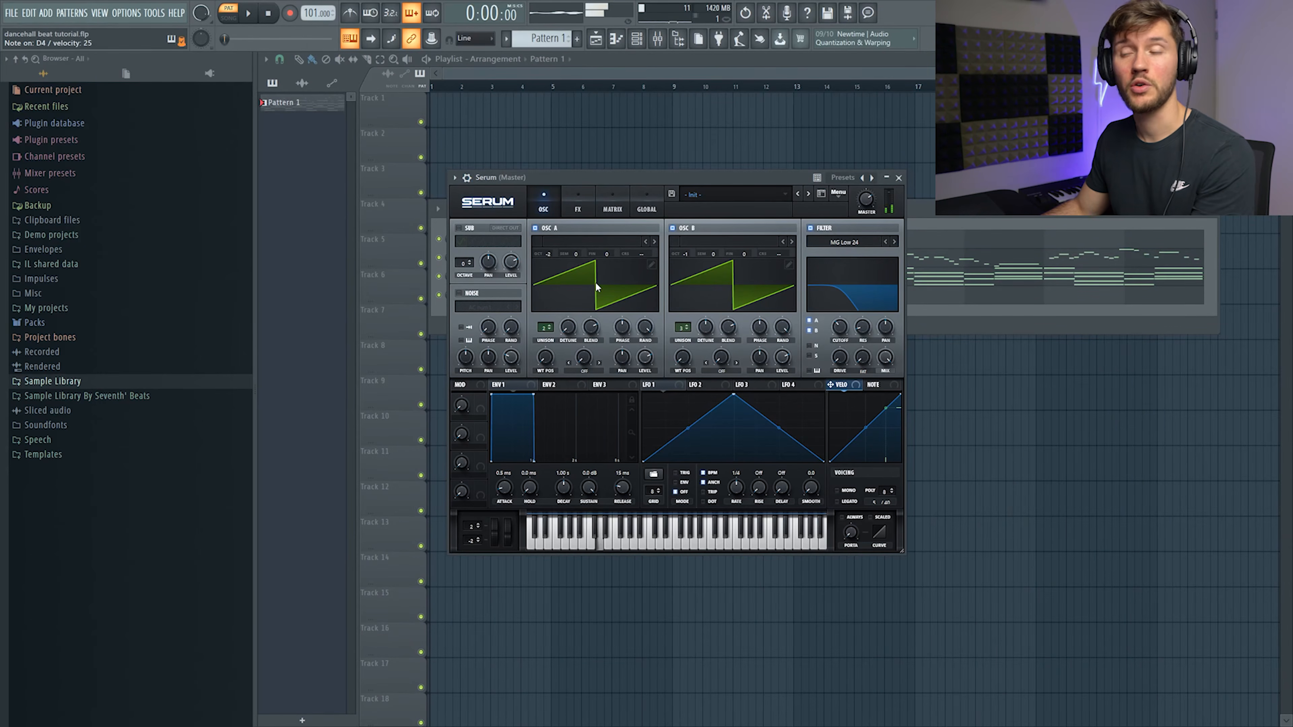
In Serum's piano roll, place a six-step C4 at the start of bar 1 followed by a ten-step F4, and preview them
click(961, 222)
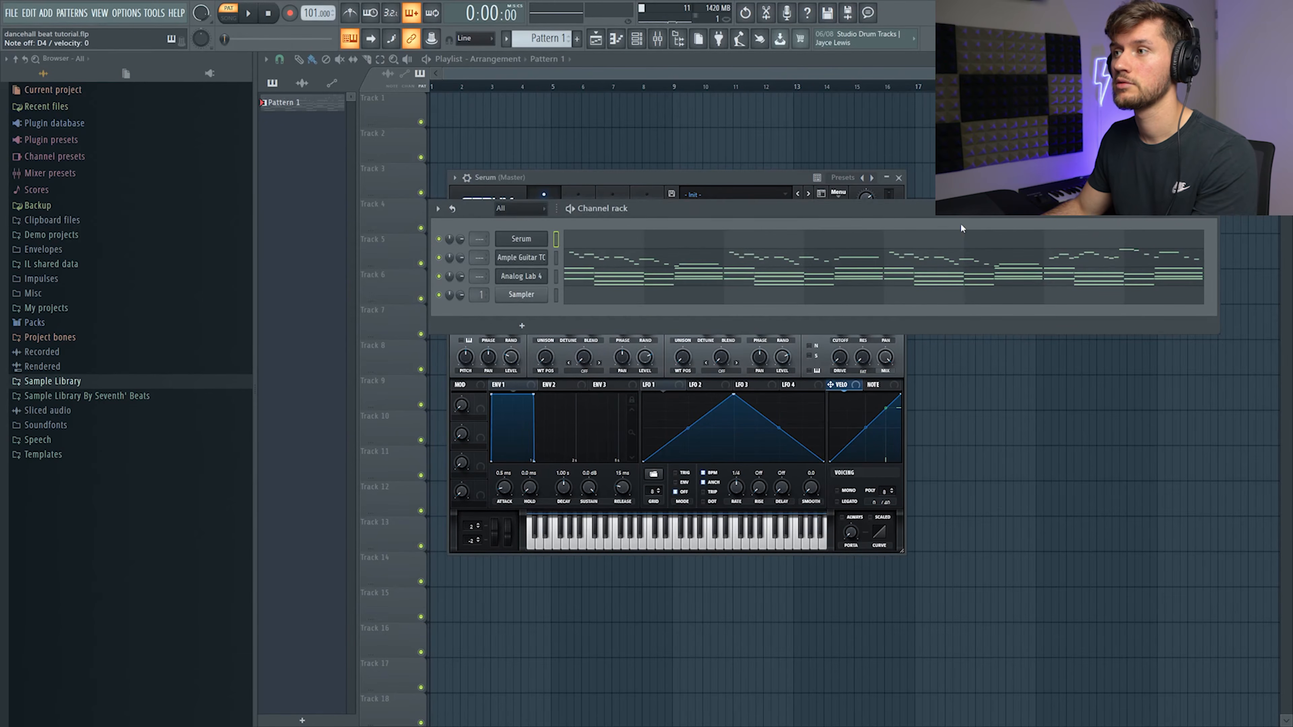
key(F7)
click(326, 492)
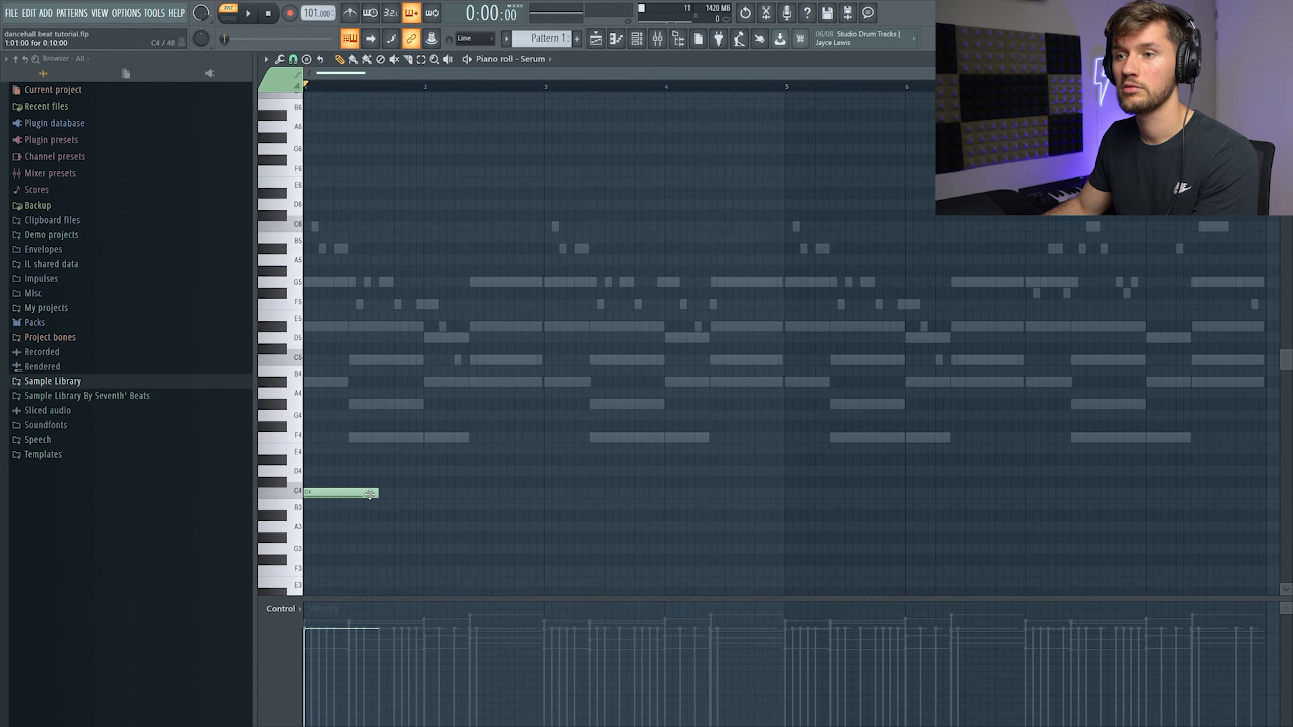
click(351, 438)
drag(393, 438, 424, 438)
key(space)
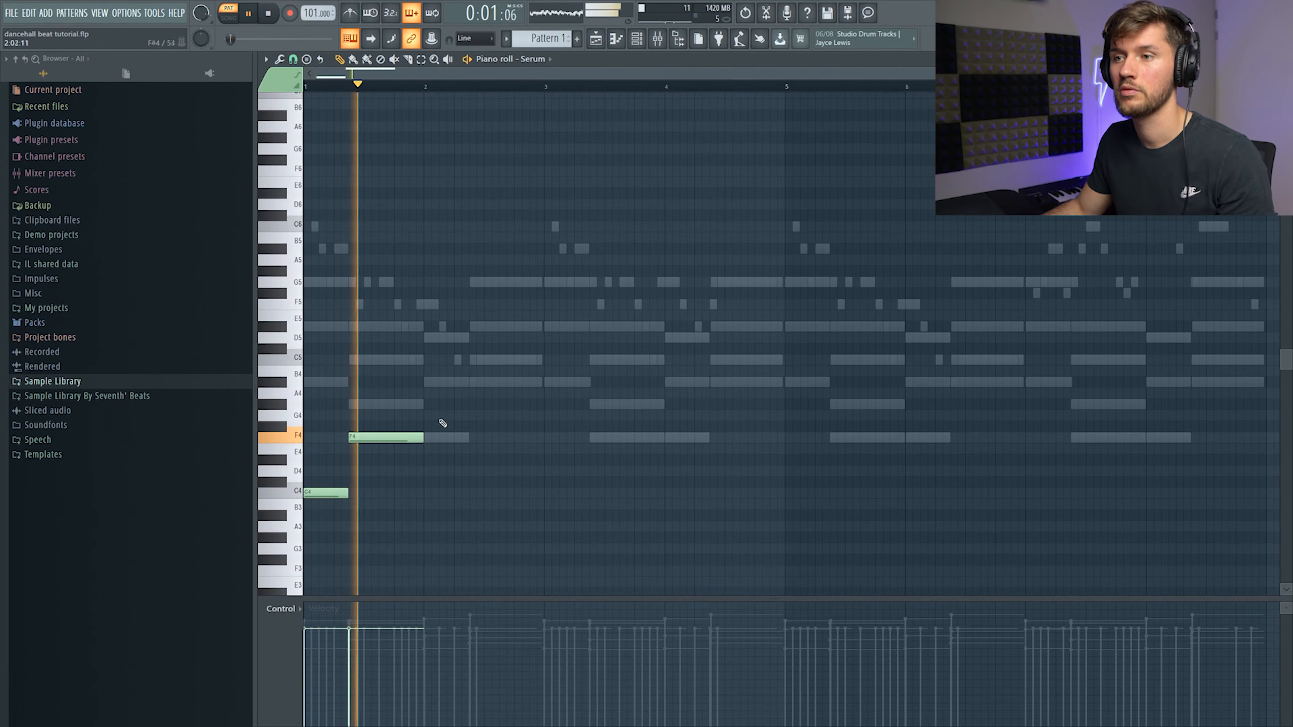
key(space)
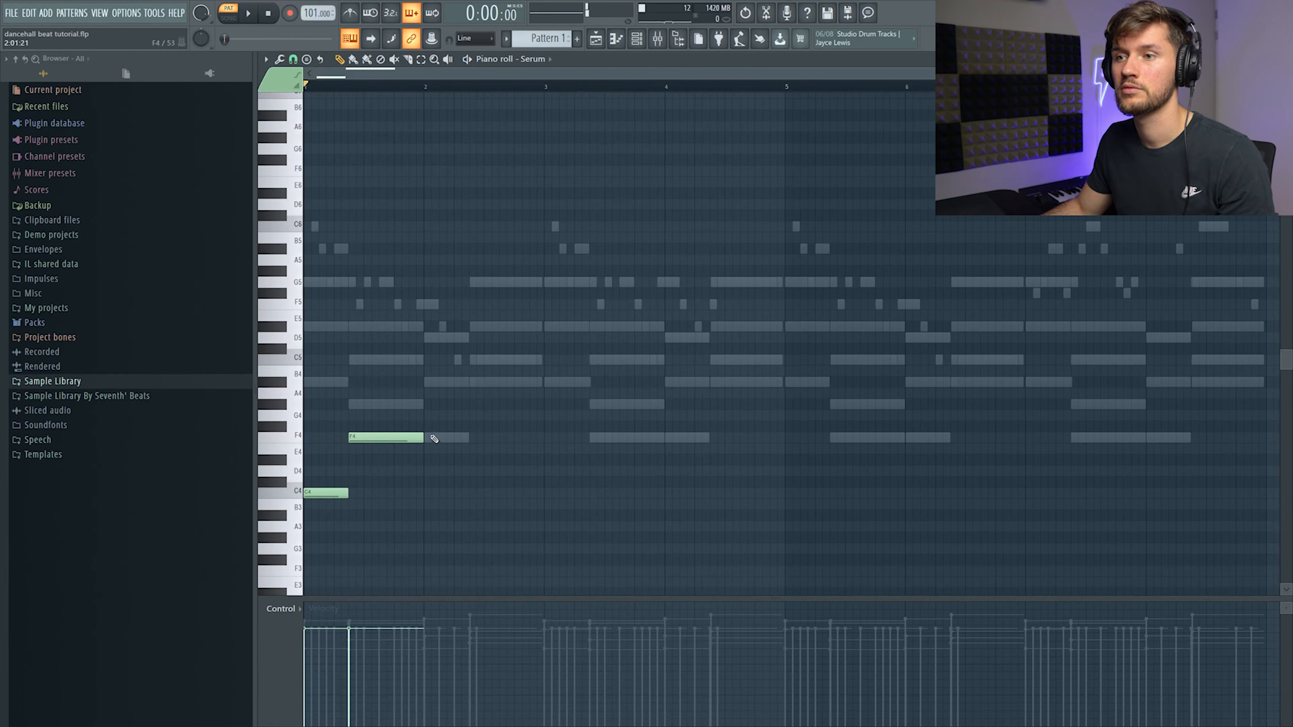
Add a six-step G4 at the start of bar 2 followed by a ten-step G#4, and play back the bass line
click(427, 415)
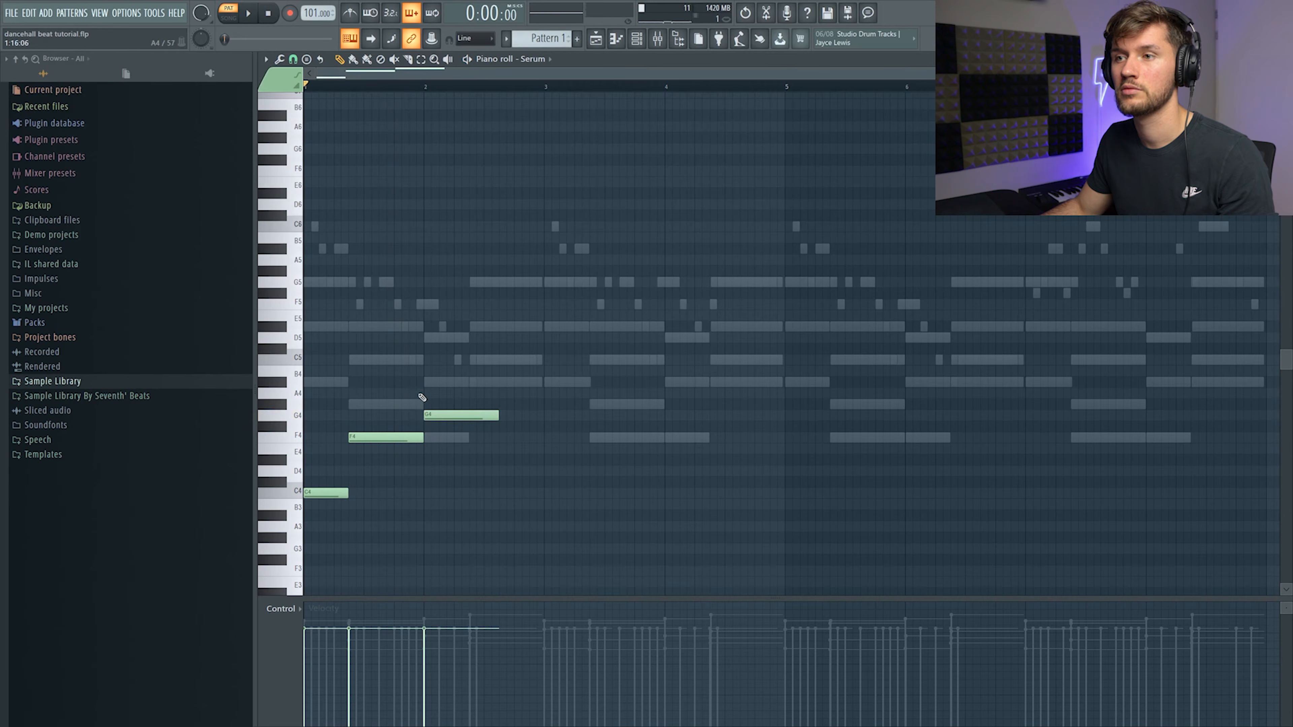
drag(500, 416, 543, 405)
click(475, 382)
key(space)
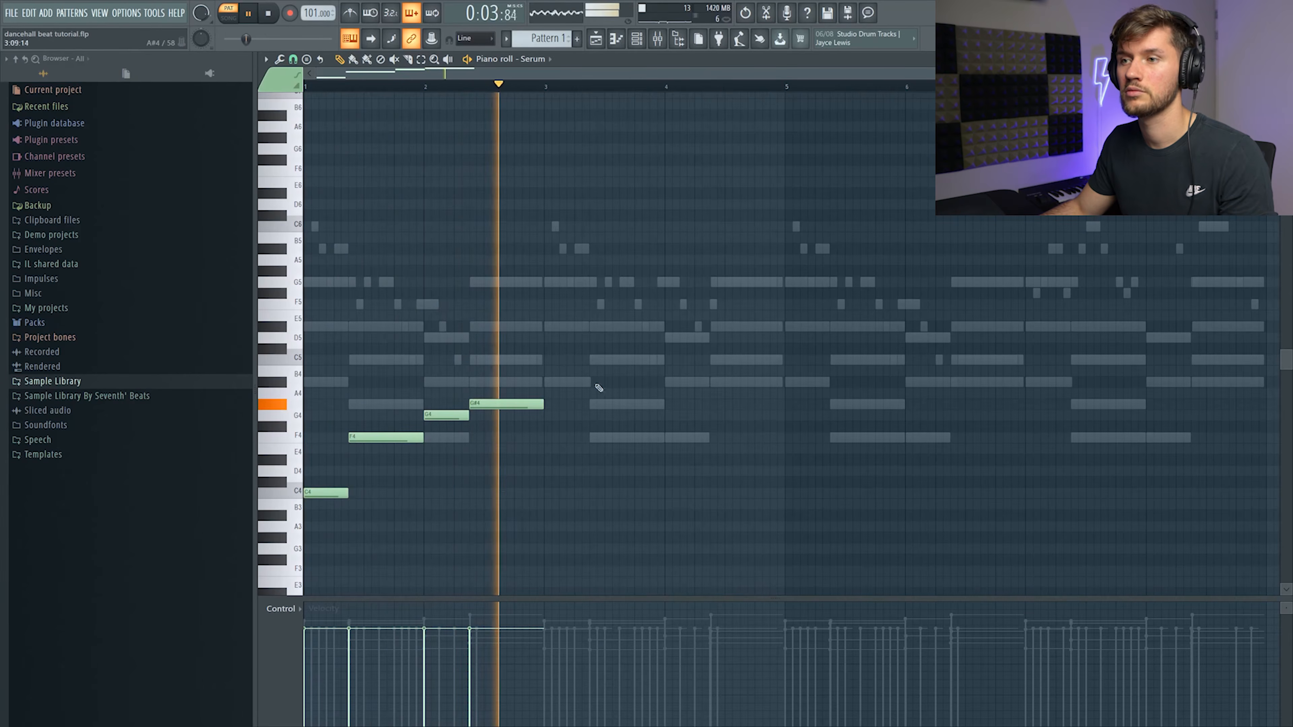
key(space)
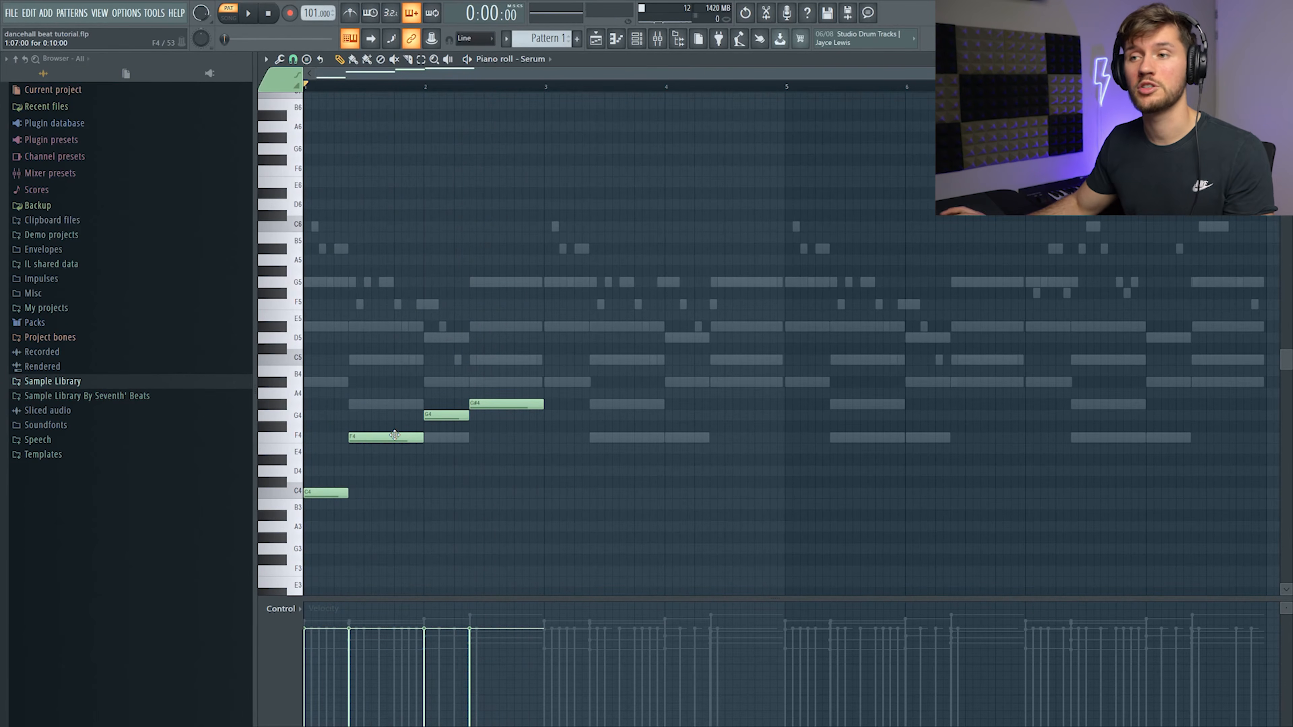
Duplicate the two-bar bass line until it fills all eight bars and play it back
key(ctrl+a)
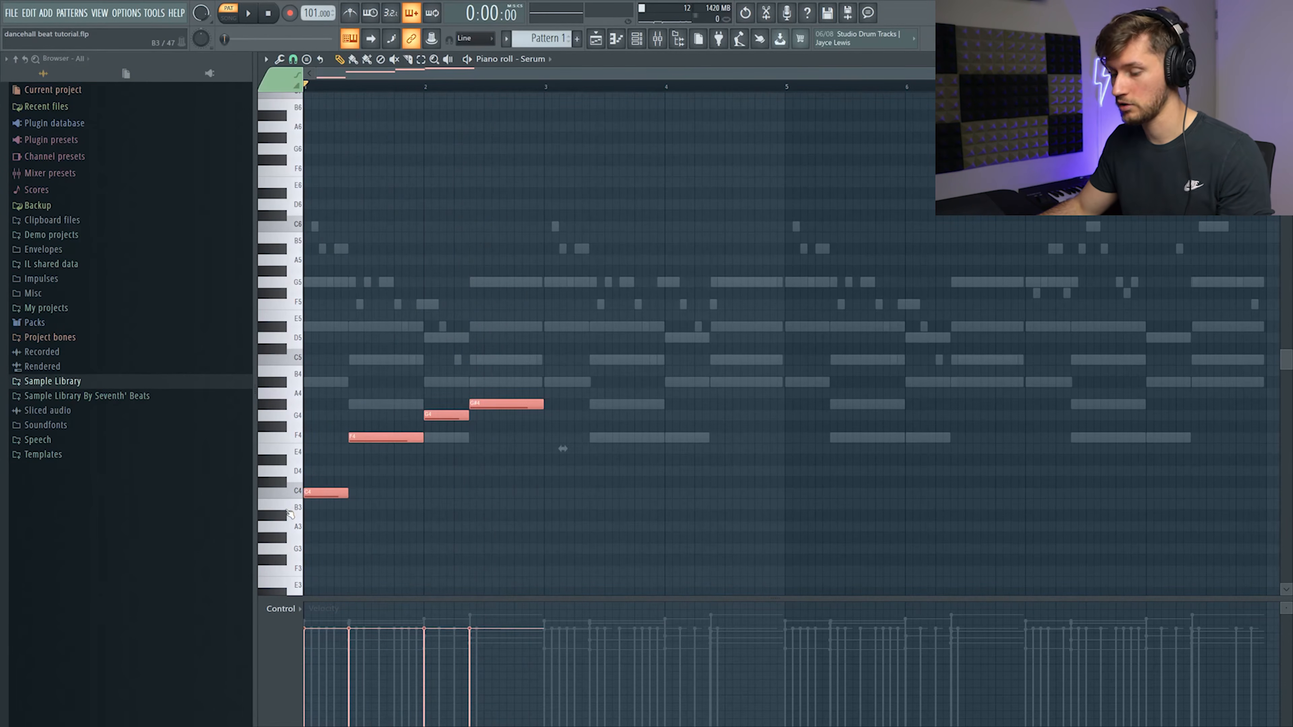
key(ctrl+b)
key(ctrl+a)
key(ctrl+b)
key(space)
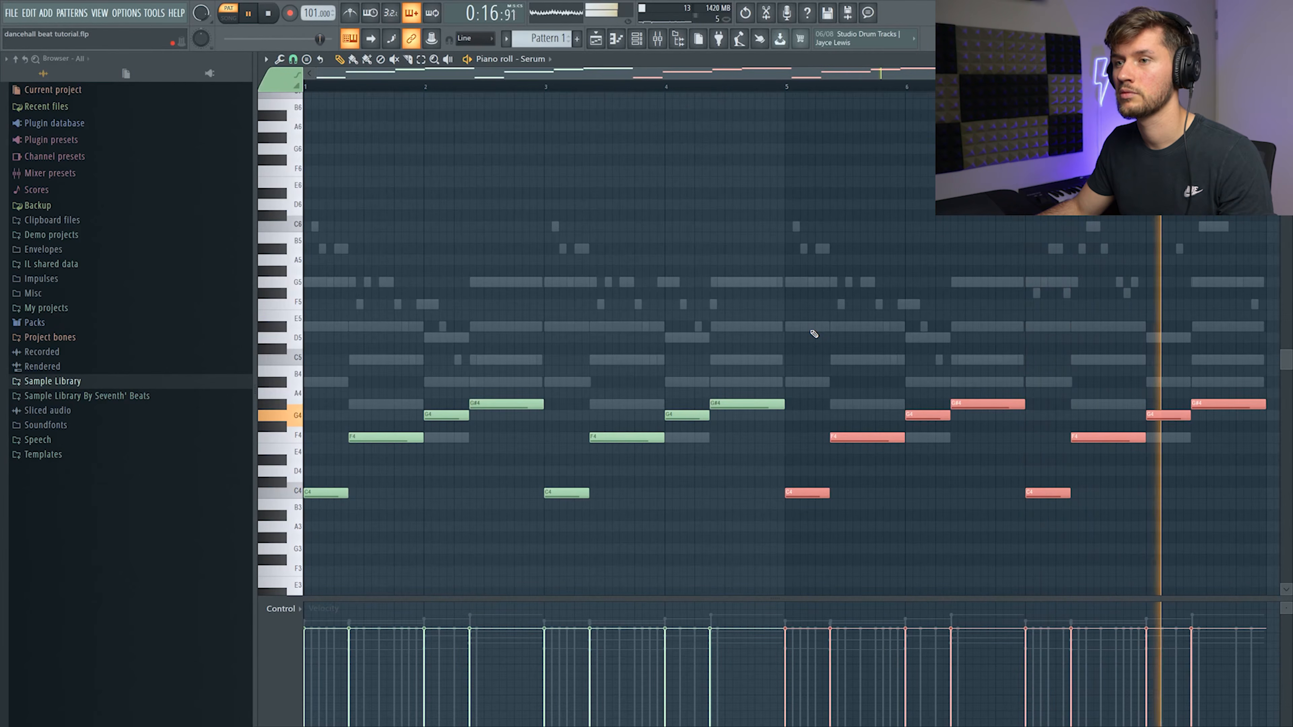
key(space)
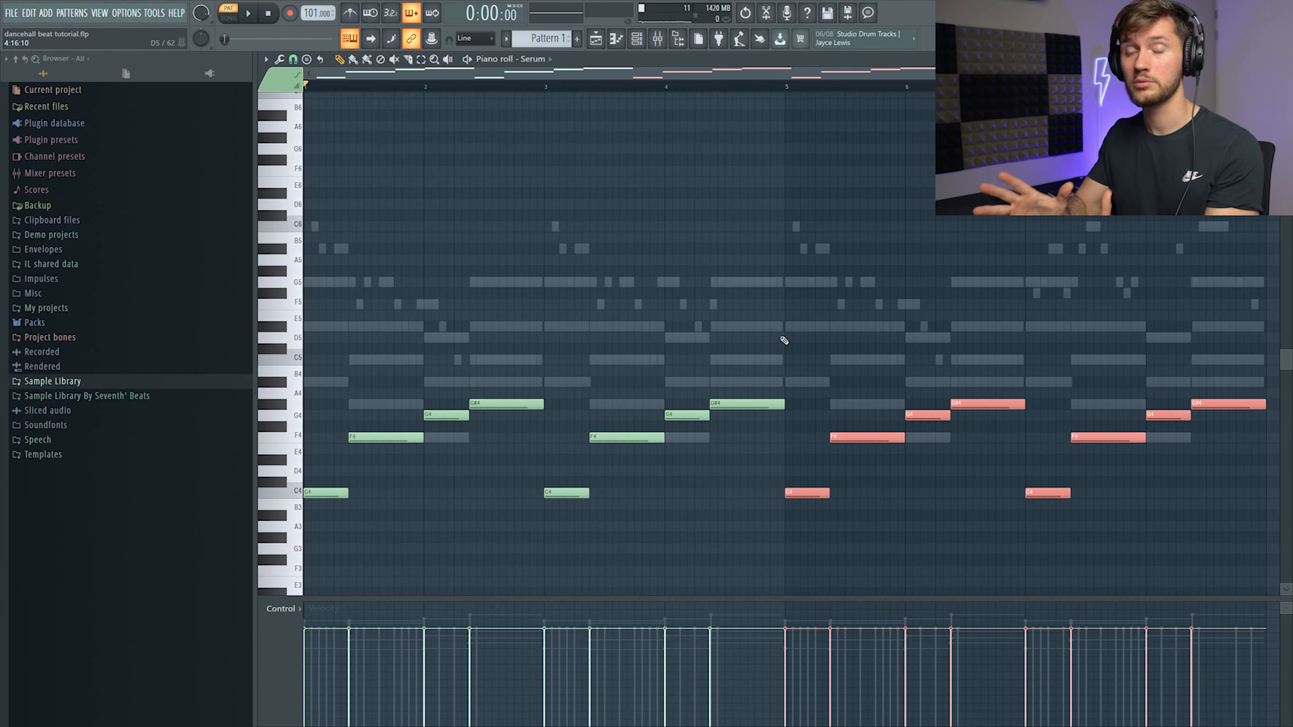
Open the Arcade instrument with the Stuck on You kit and switch its session key to minor
key(F6)
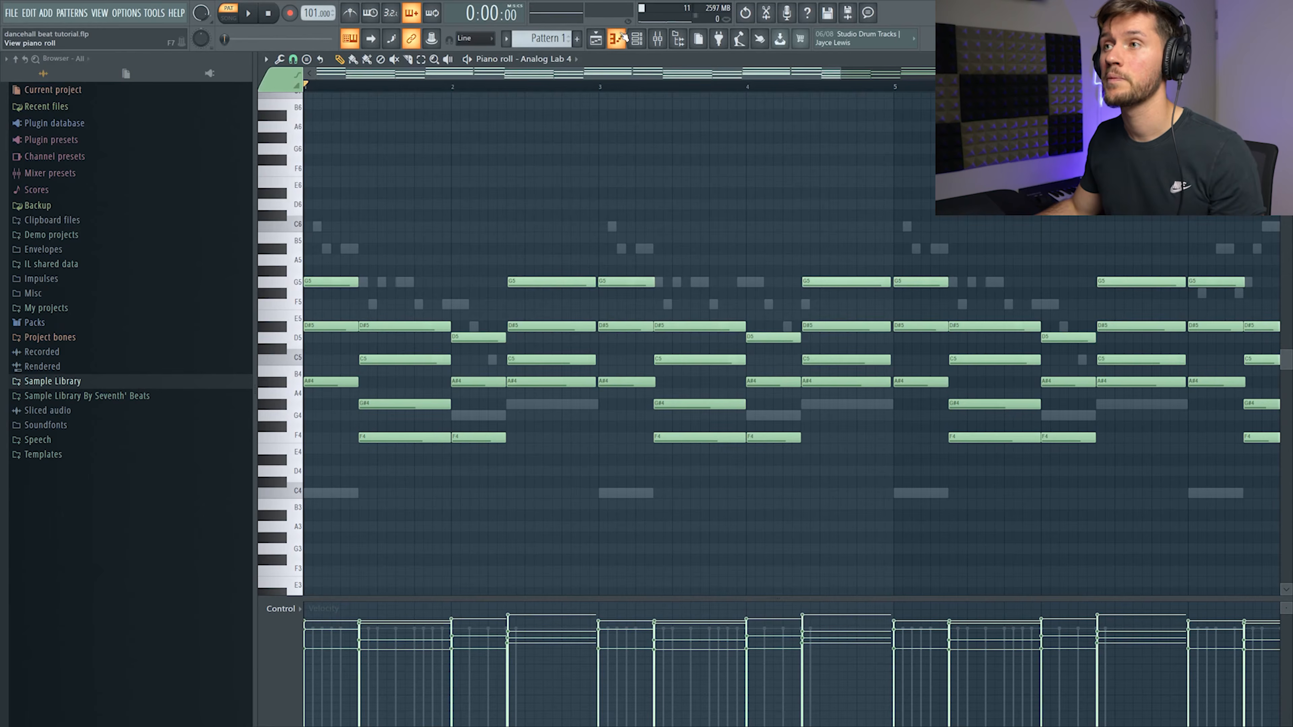
click(637, 38)
click(520, 238)
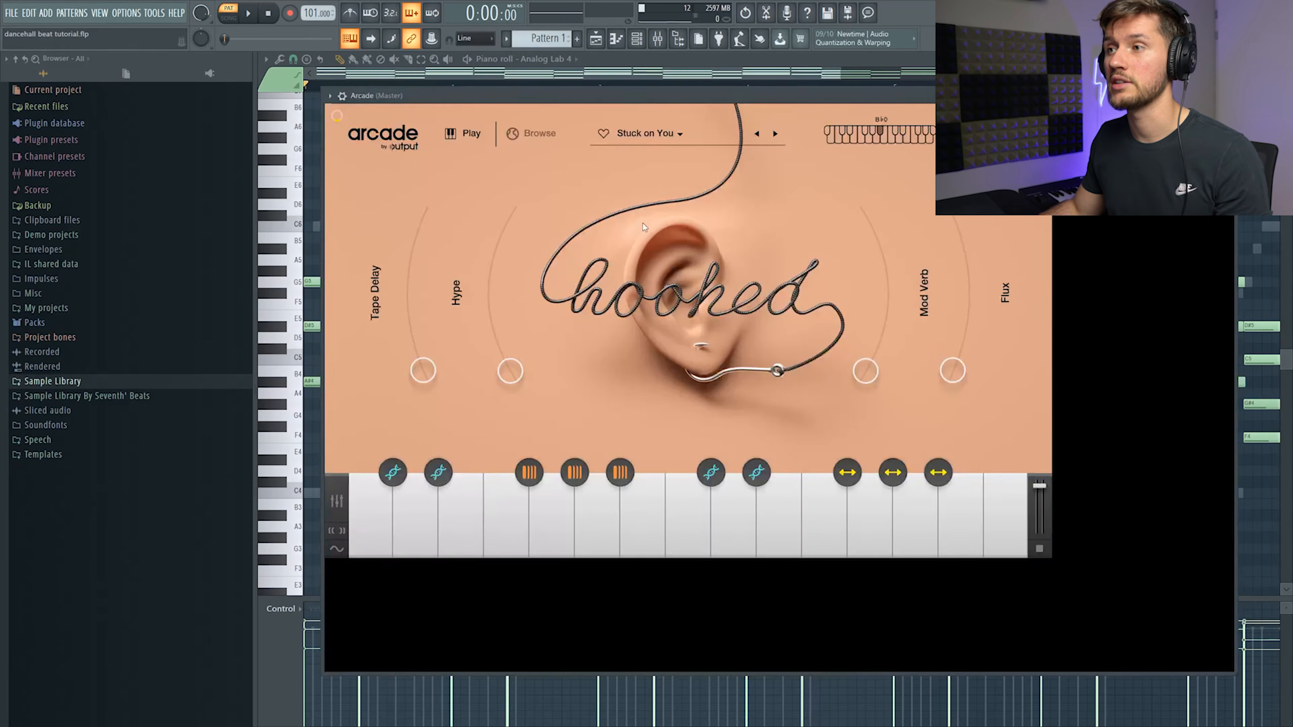
click(983, 135)
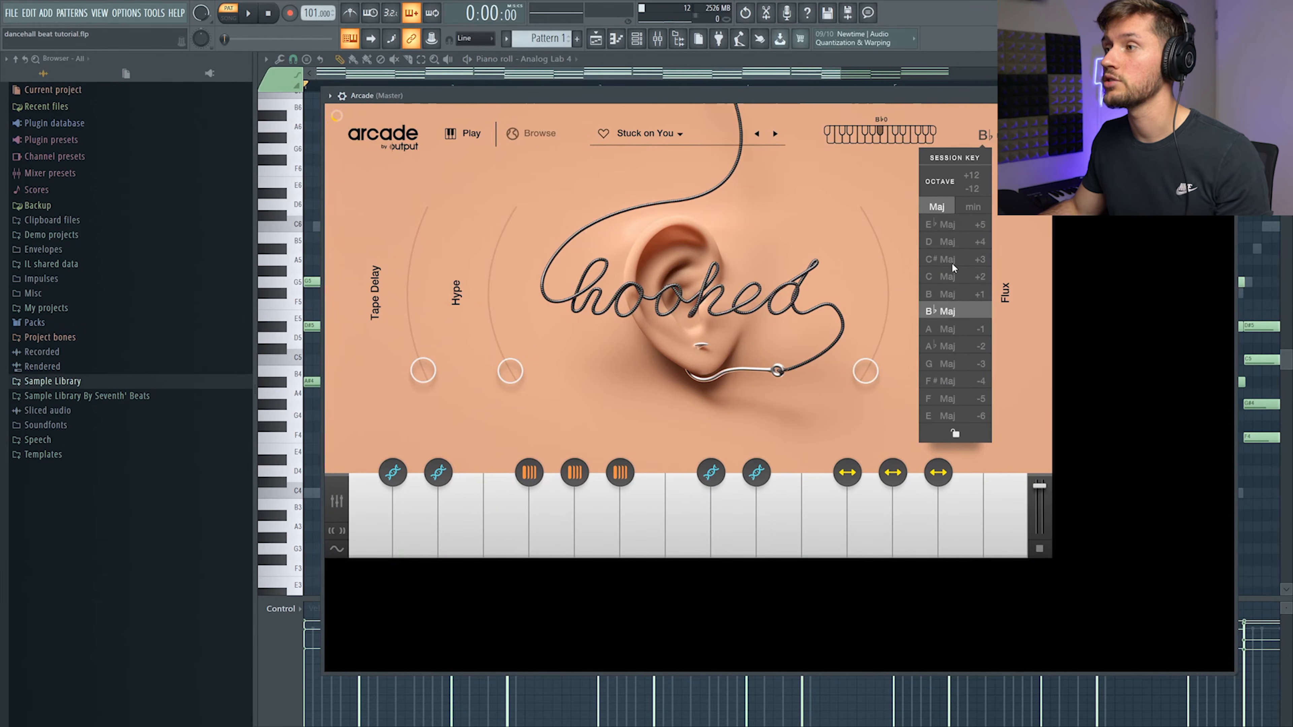
click(970, 208)
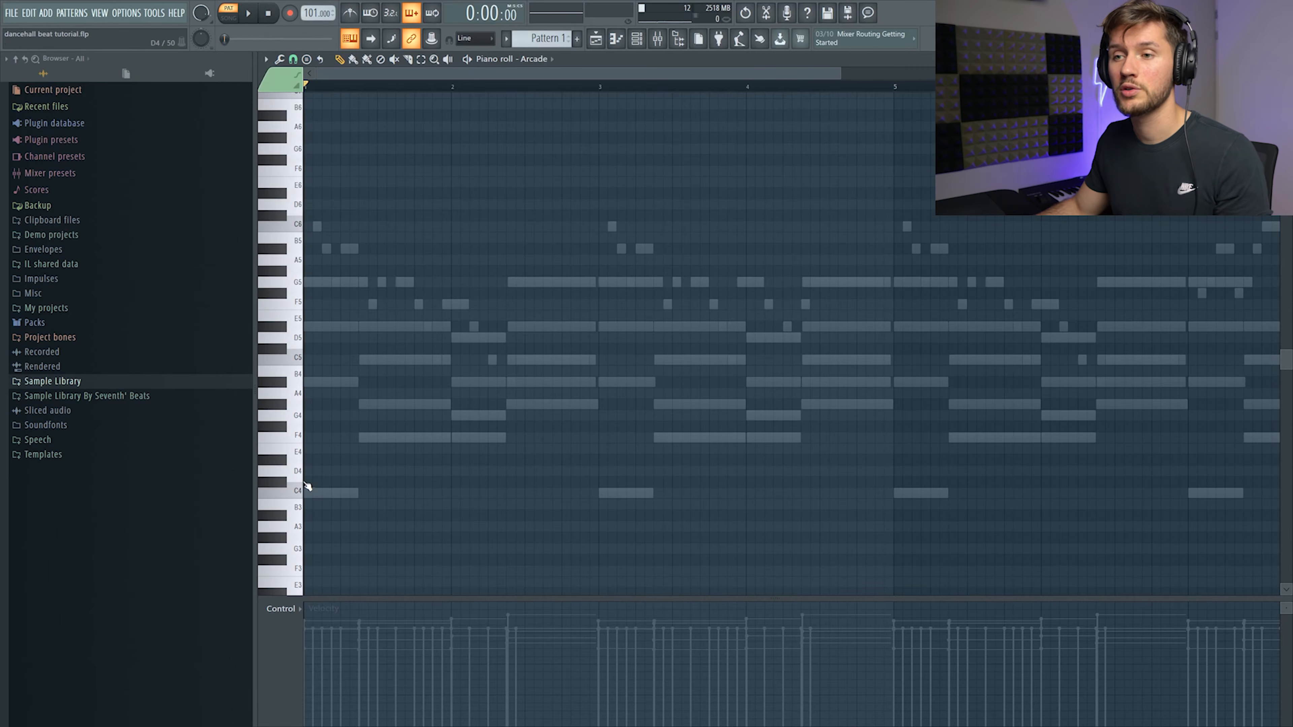
In Arcade's piano roll, place a one-bar note in bar 1, move it to C4 and preview it
click(320, 471)
drag(395, 471, 448, 478)
key(space)
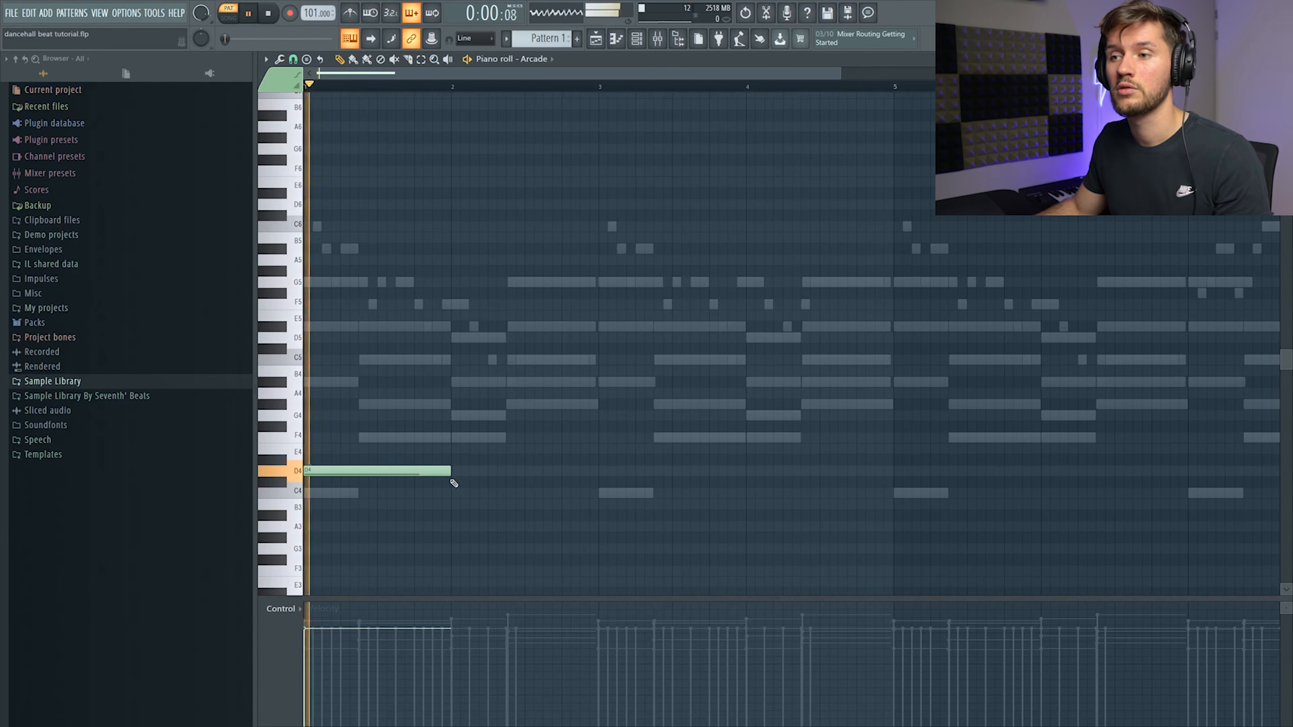
mouse_move(342, 472)
mouse_down()
mouse_move(346, 450)
mouse_move(347, 493)
mouse_up()
key(space)
key(space)
Add a one-bar note in bar 2, move it to F5 and play back the two-bar phrase
click(462, 280)
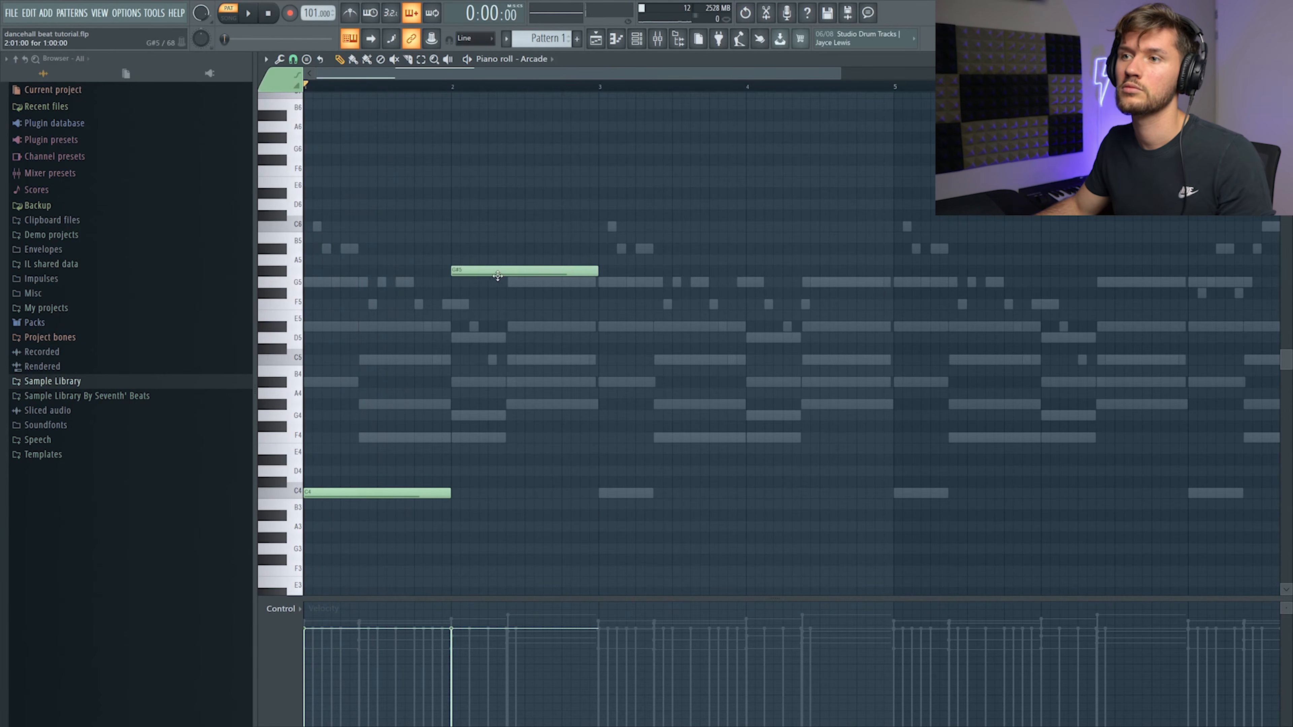
drag(494, 281, 494, 305)
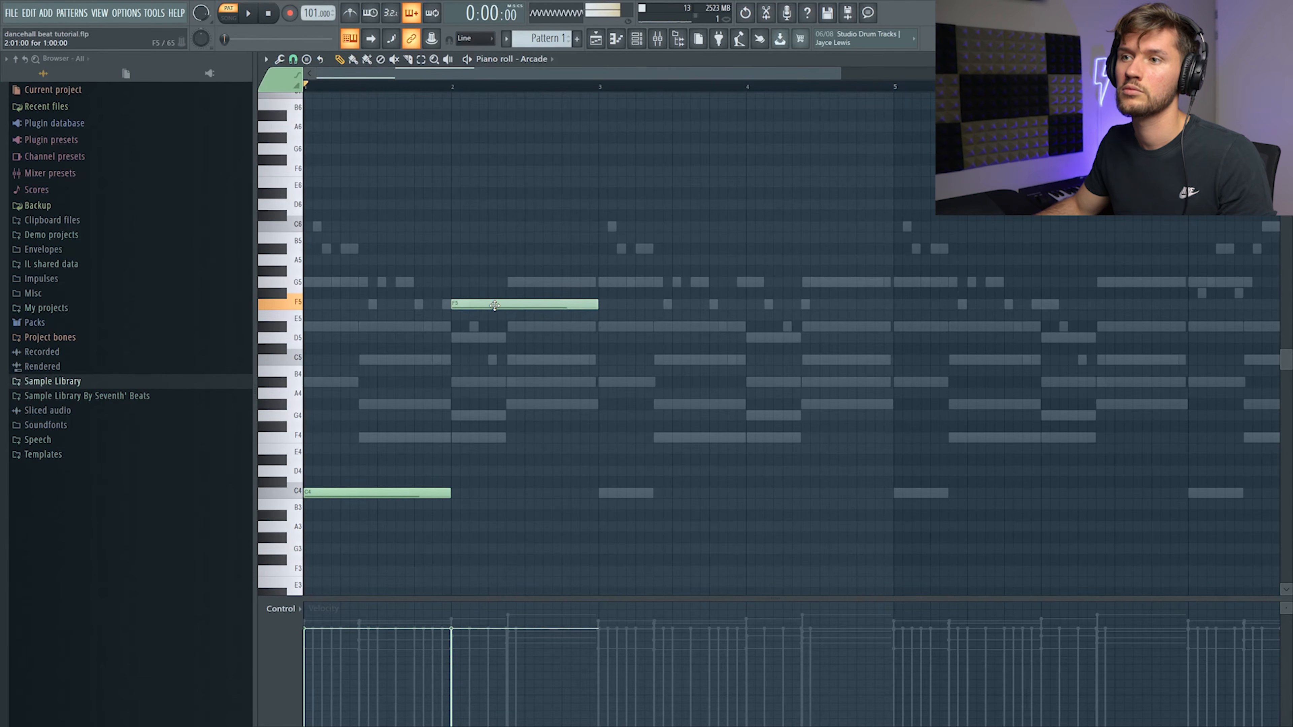
key(space)
key(space)
Try the bar 2 note at C5 and E5, previewing each pitch, and return it to F5
drag(507, 304, 503, 364)
key(space)
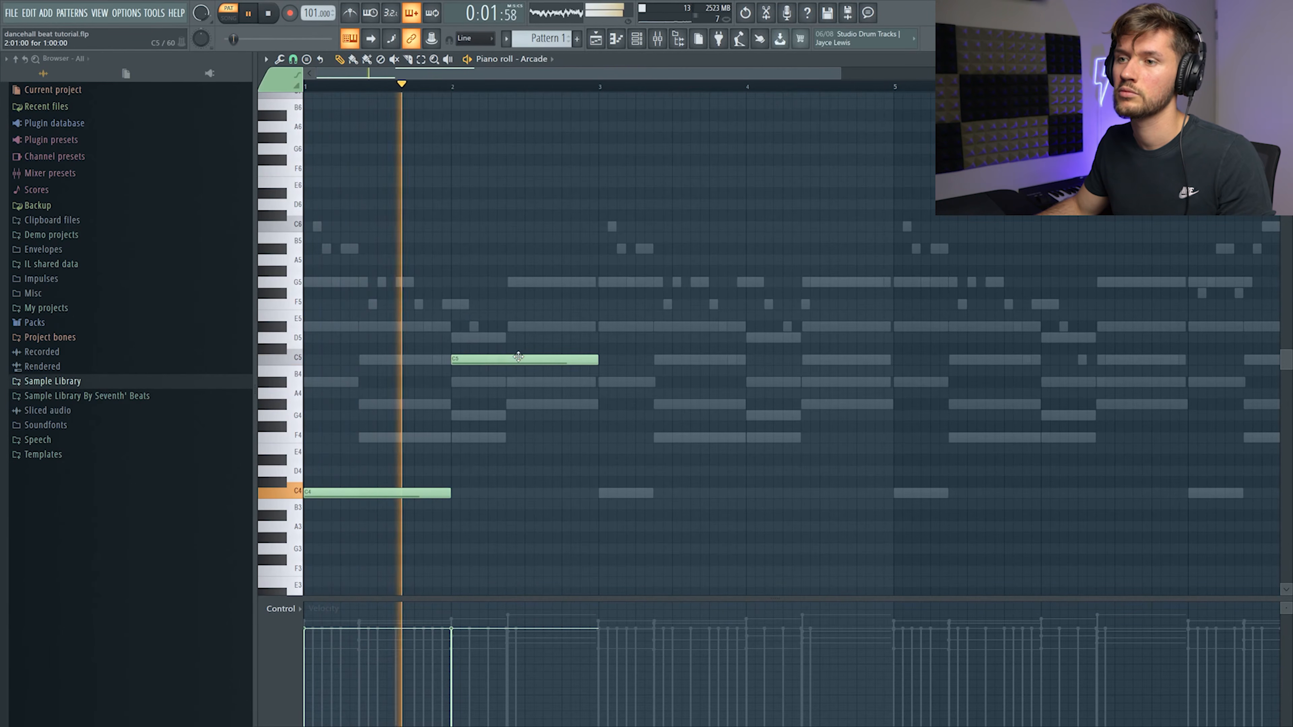
key(space)
drag(506, 358, 505, 314)
key(space)
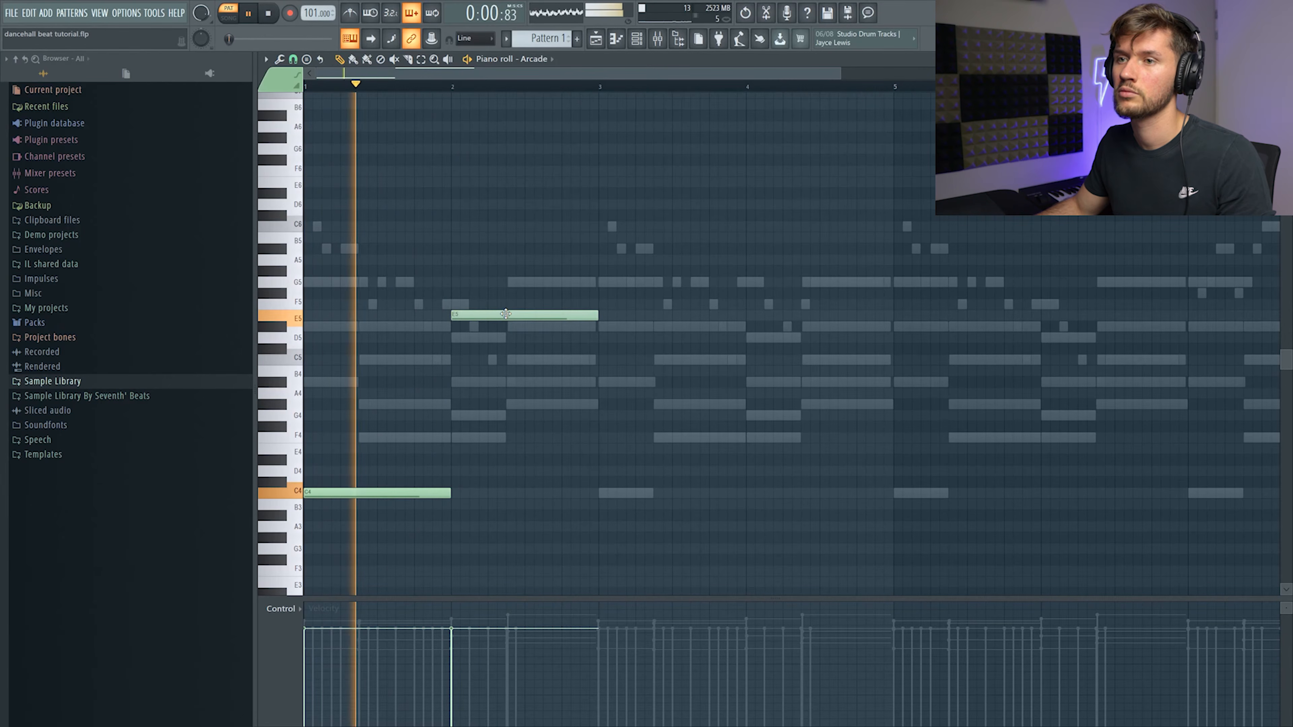
key(space)
drag(505, 314, 506, 304)
key(space)
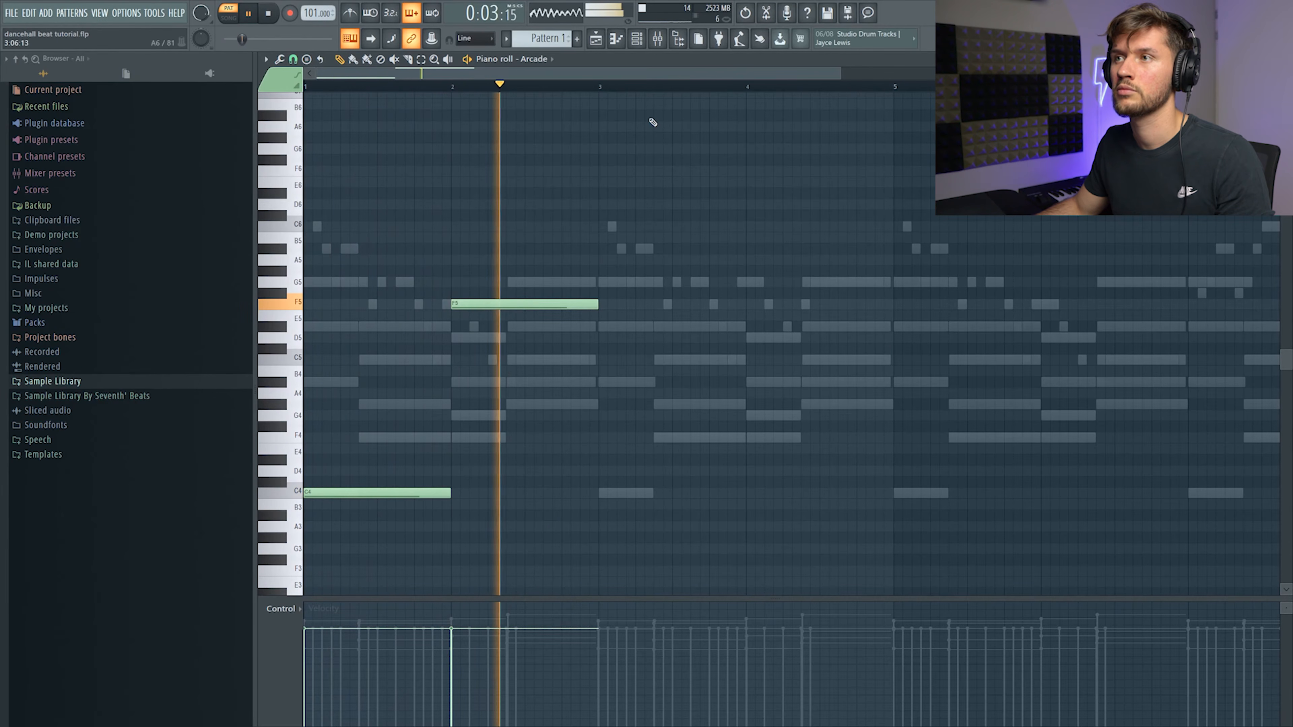
key(space)
Duplicate the two-bar Arcade phrase until it fills all eight bars
key(ctrl+a)
key(ctrl+b)
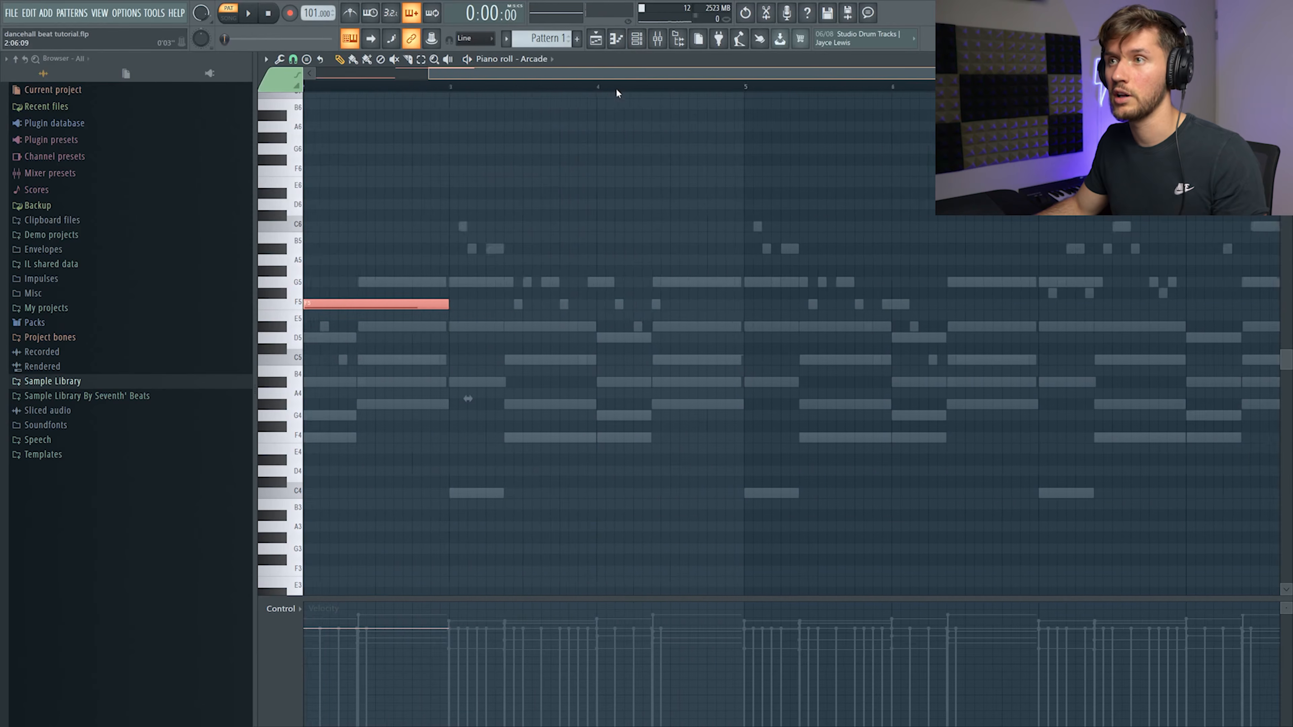
drag(654, 75, 486, 62)
key(ctrl+b)
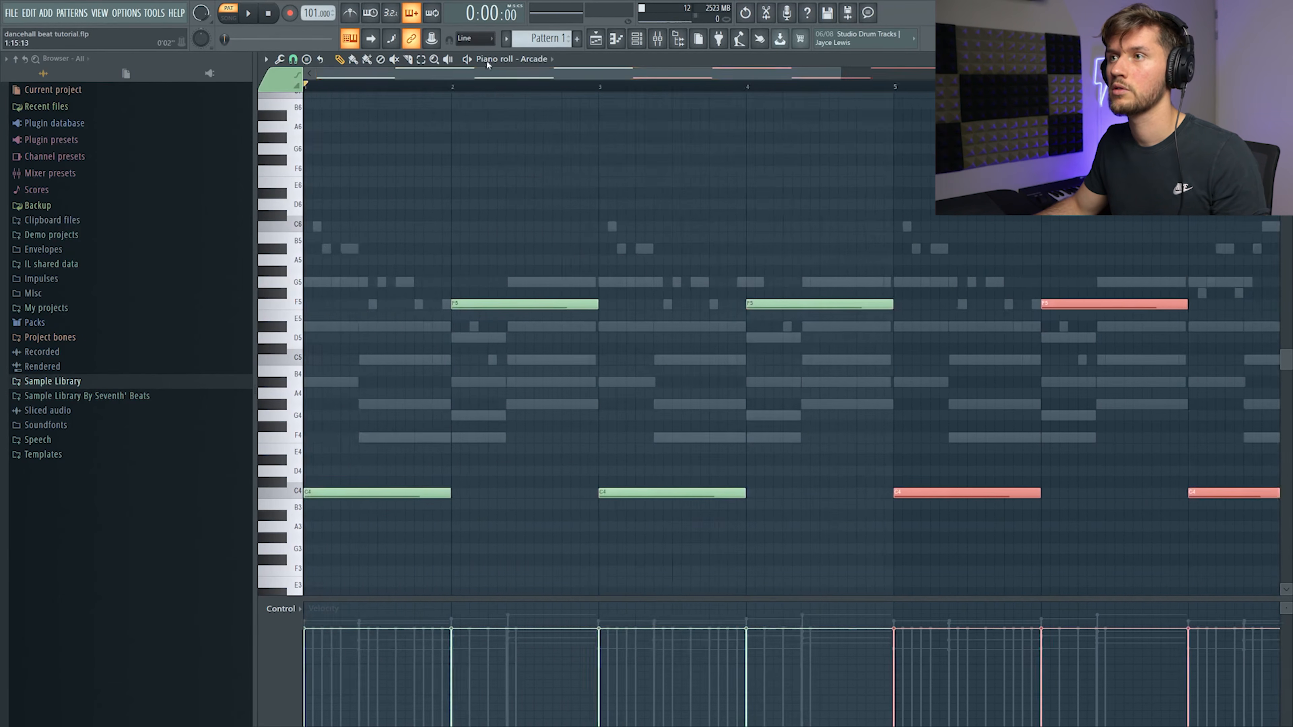
Rename the Arcade channel as Vocal in the channel rack
click(636, 40)
right_click(534, 239)
click(589, 265)
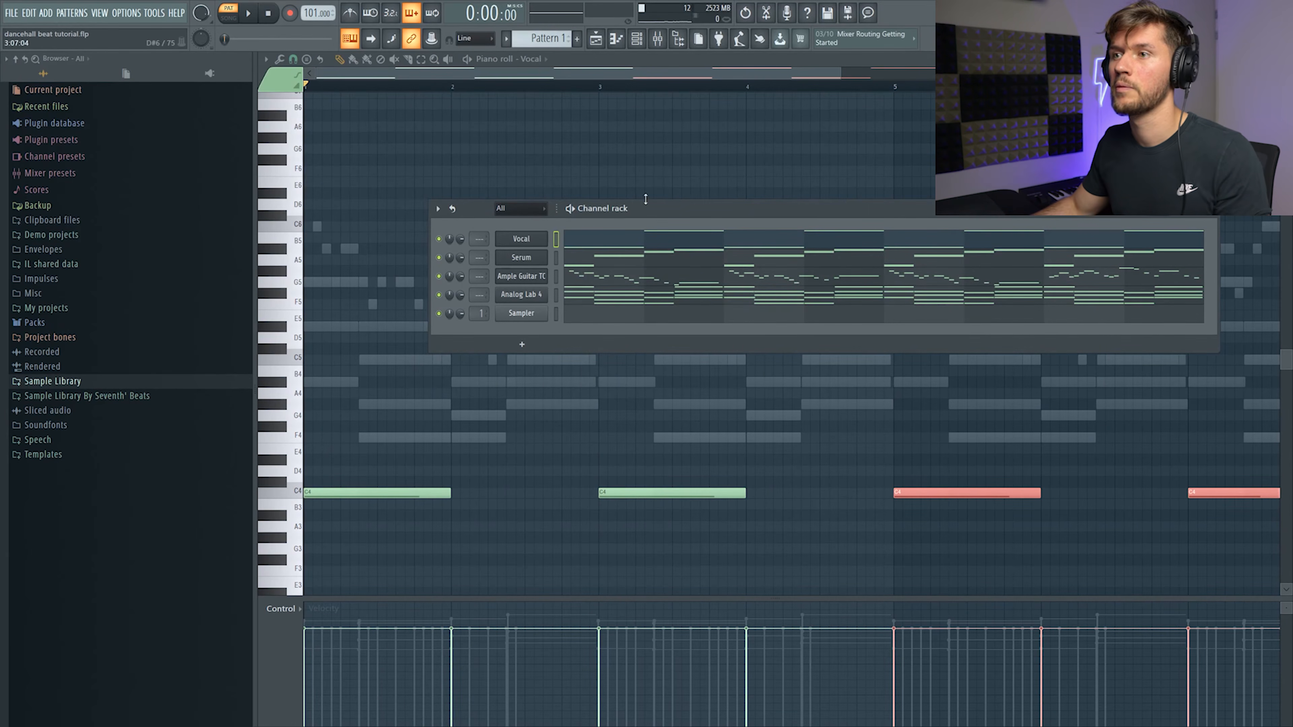
Route the Vocal channel to mixer track 20, name the track Vocal and load ValhallaVintageVerb in its first effect slot
click(657, 41)
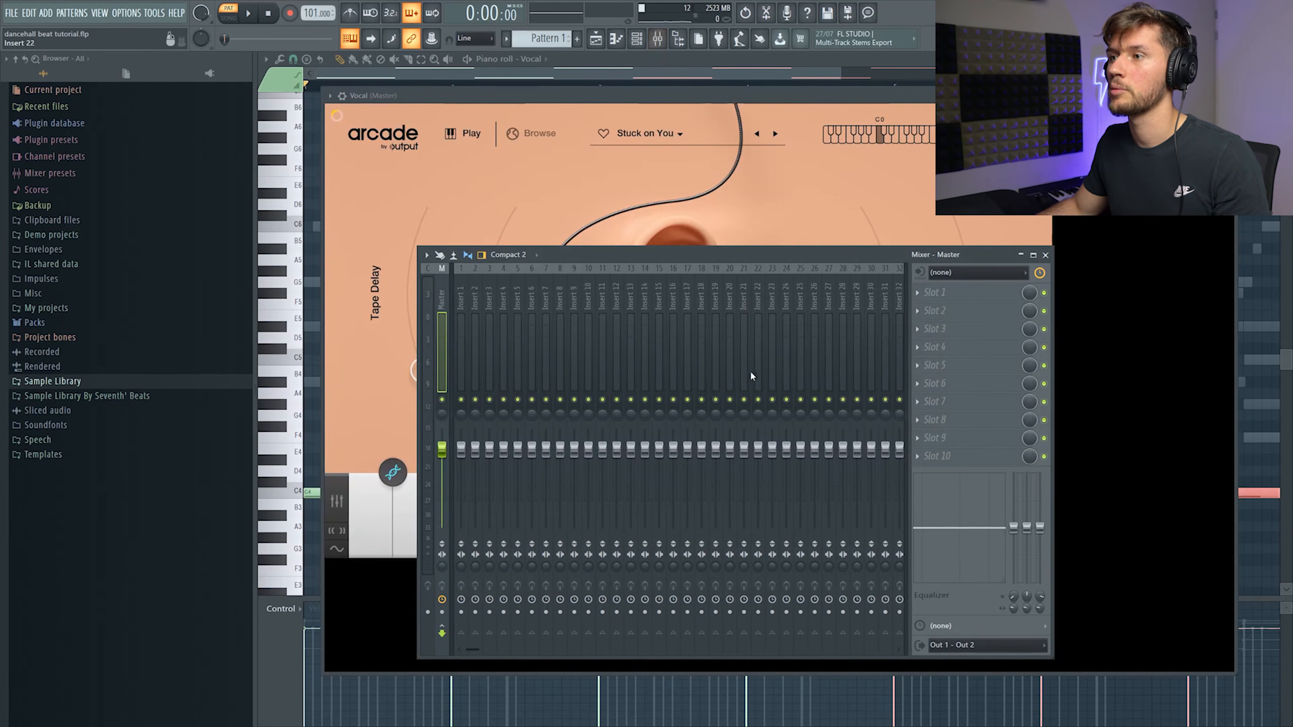
right_click(729, 296)
click(882, 390)
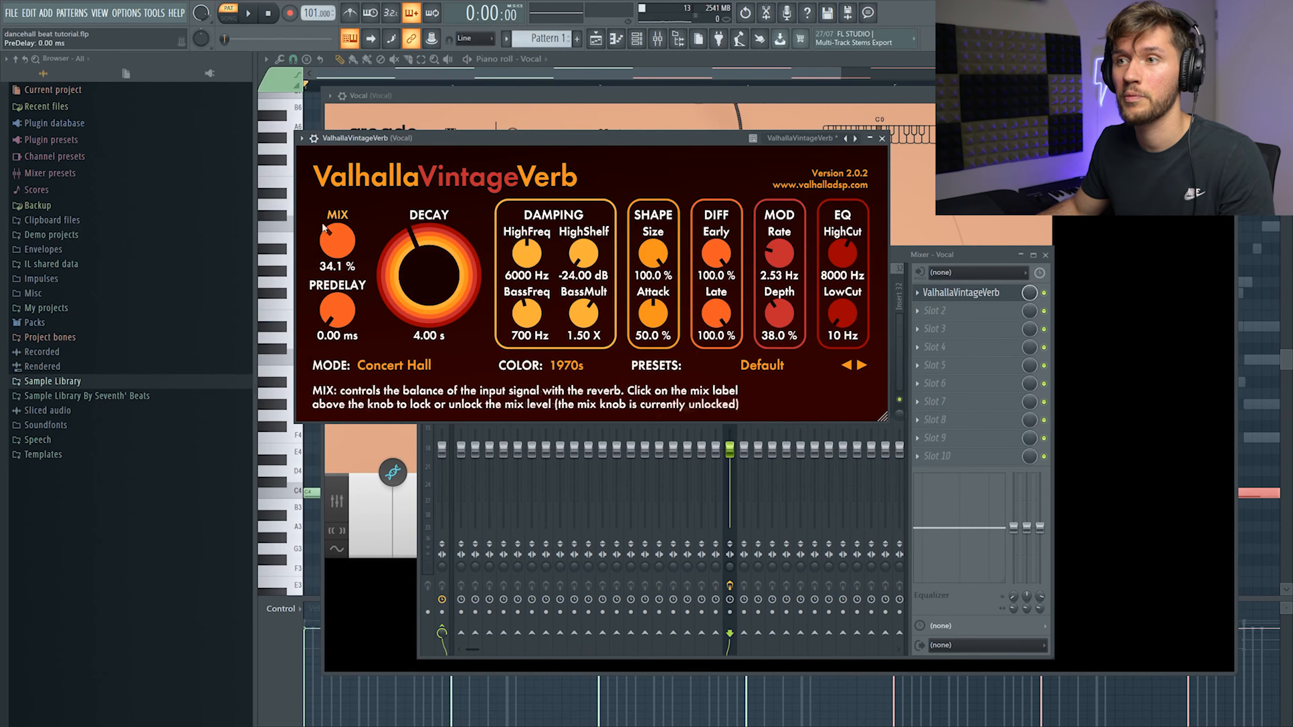
During playback, set the vocal reverb's decay to 2.31 s and its LowCut to 1500 Hz
click(251, 16)
click(397, 365)
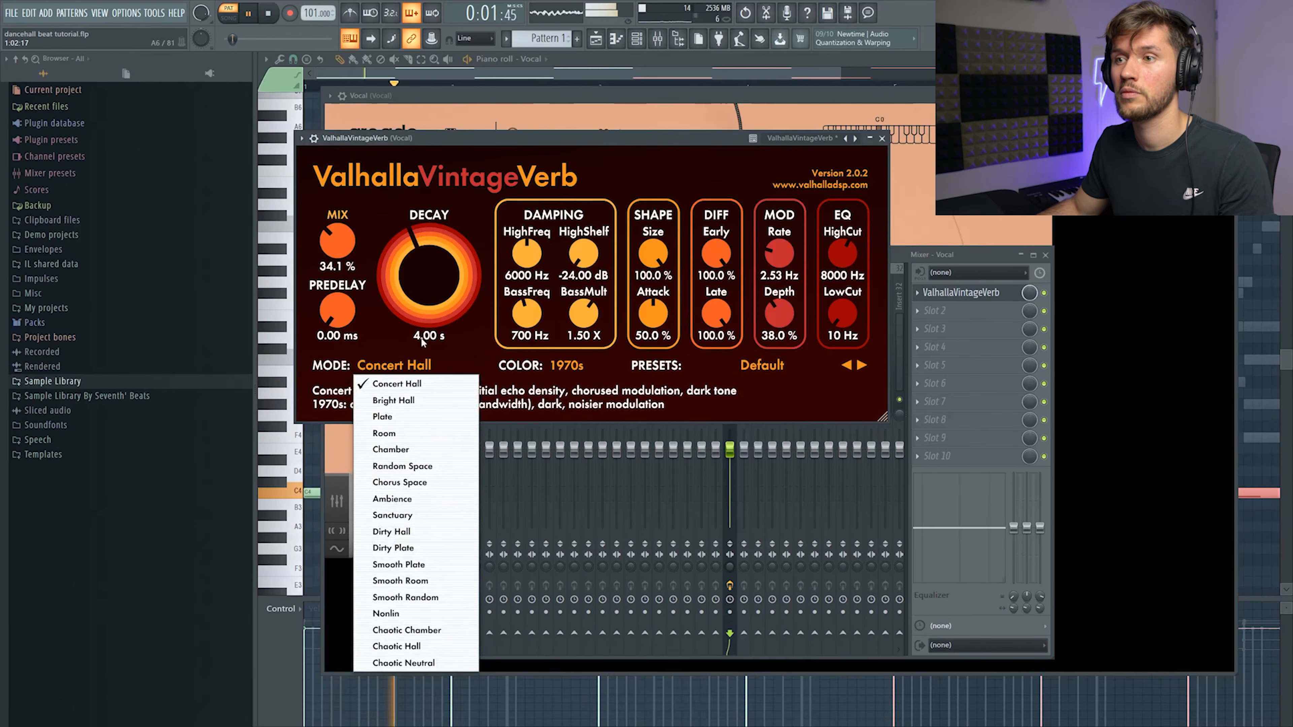
click(470, 135)
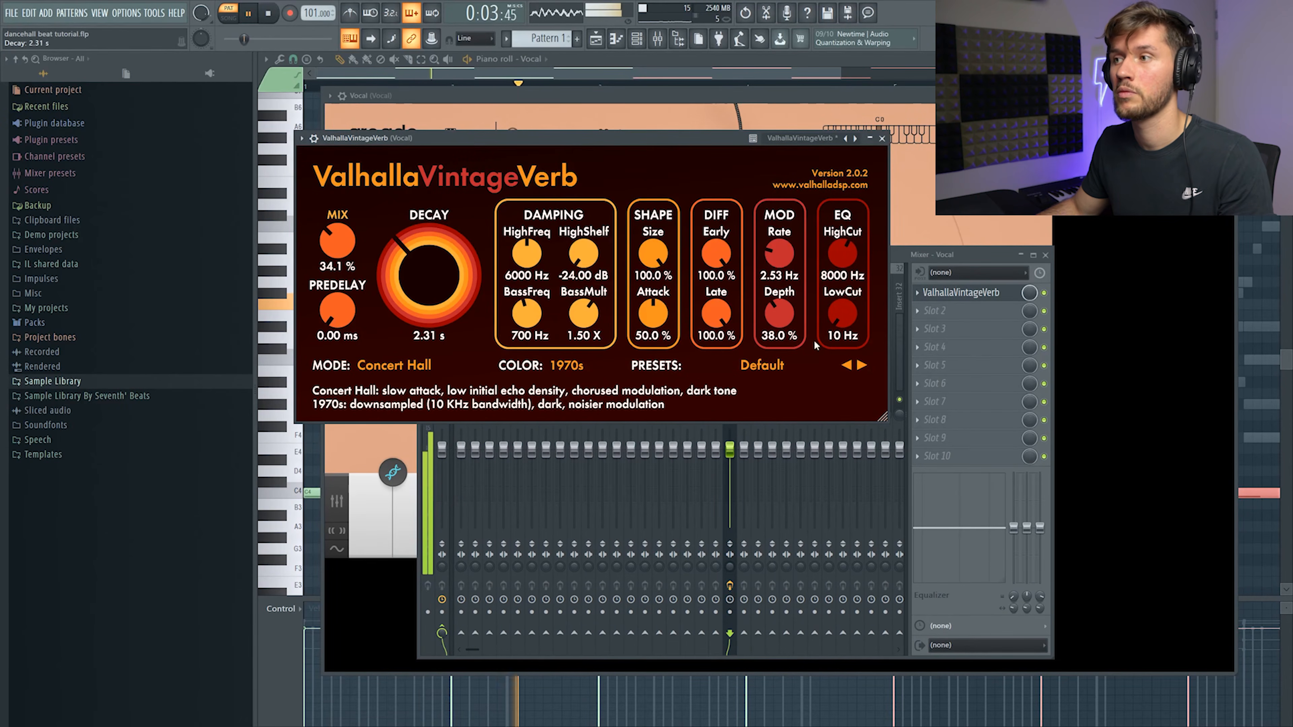
drag(859, 319, 851, 178)
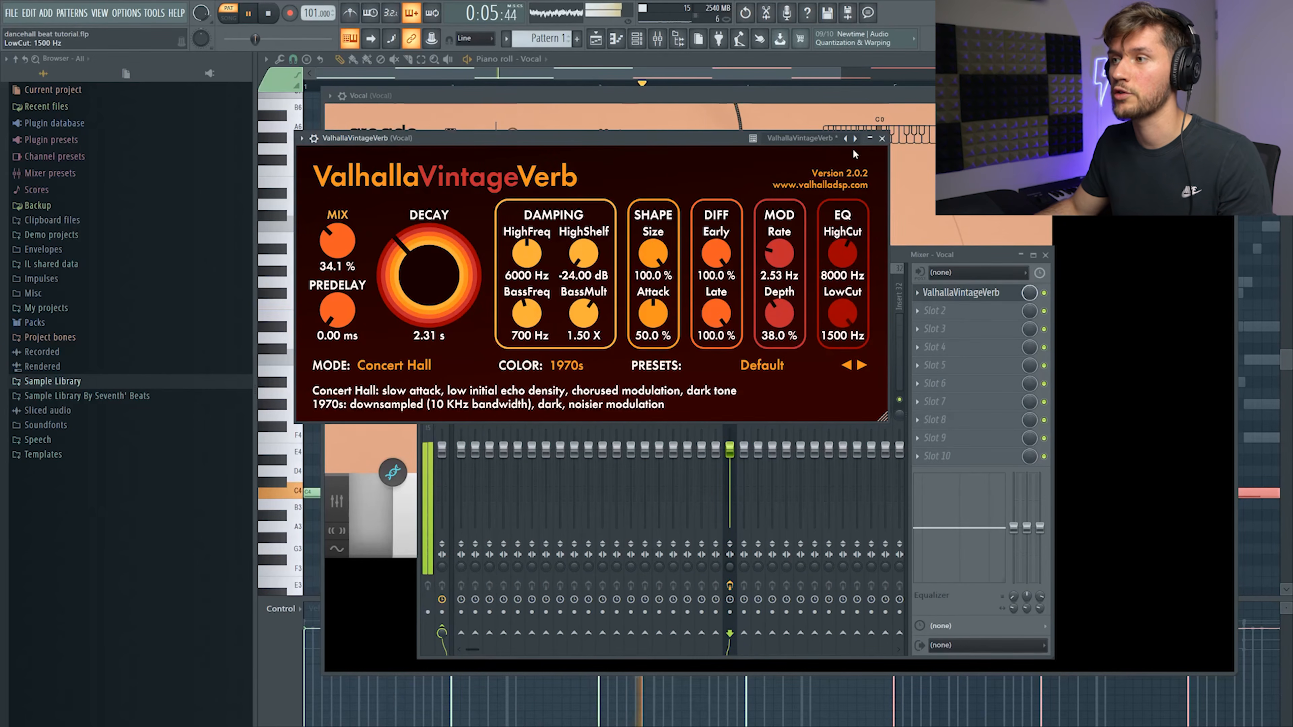
Fine-tune the vocal reverb to 47.6% mix, 3.28 s decay and 980 Hz LowCut, and settle on the Concert Hall mode
drag(335, 233, 336, 225)
drag(416, 260, 415, 251)
click(407, 366)
click(402, 410)
drag(338, 255, 338, 253)
click(377, 366)
click(394, 376)
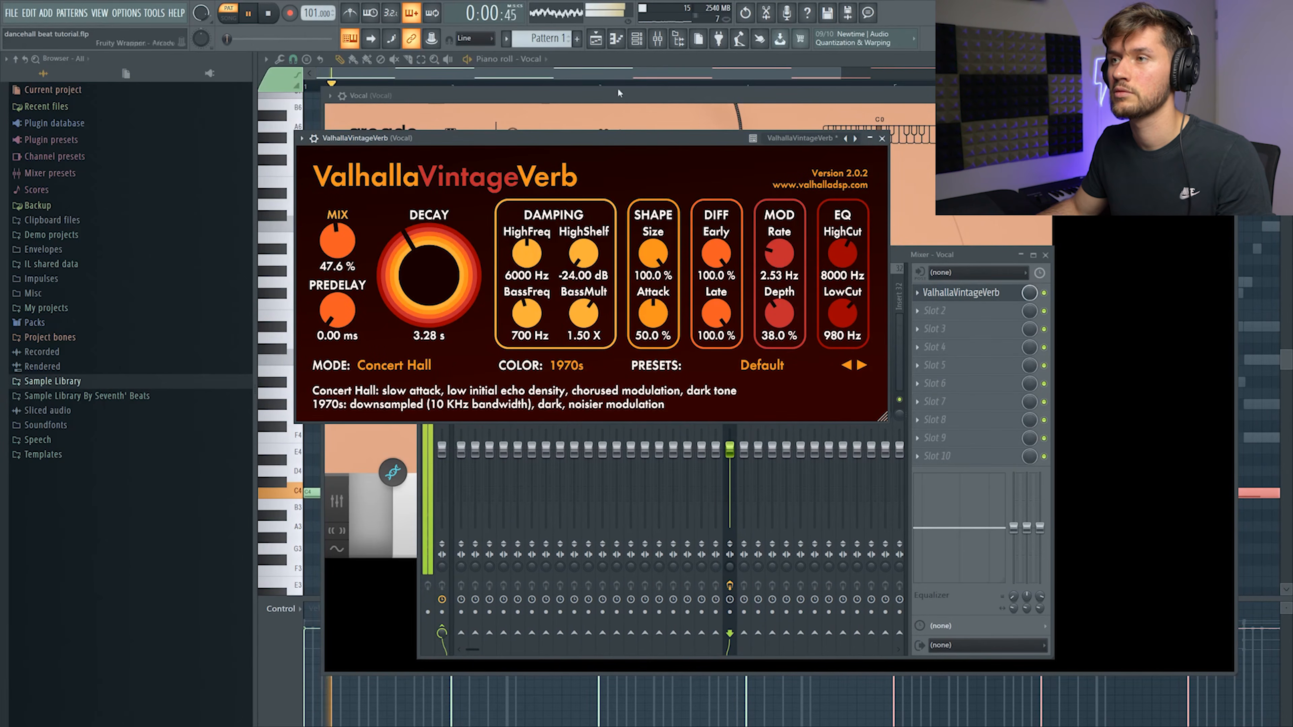
click(610, 70)
key(space)
Show the channel rack and play back the layered melody with Ample Guitar TC muted
click(637, 40)
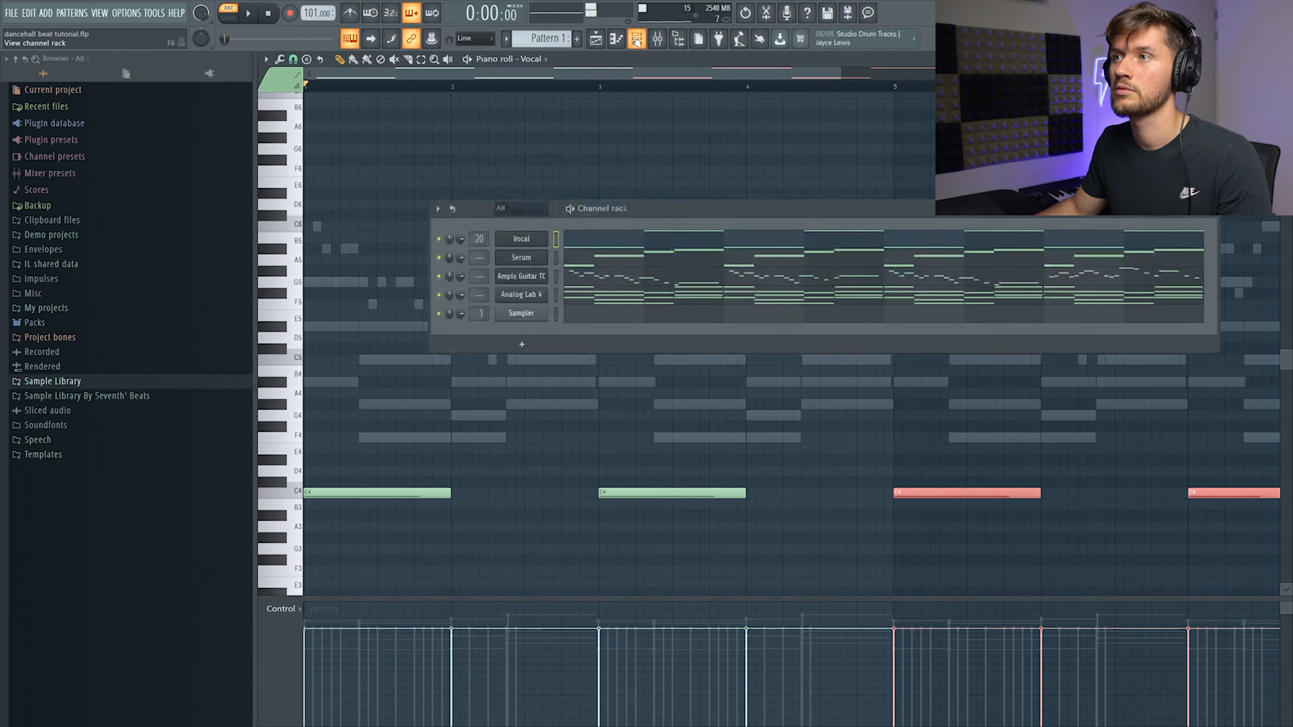
key(space)
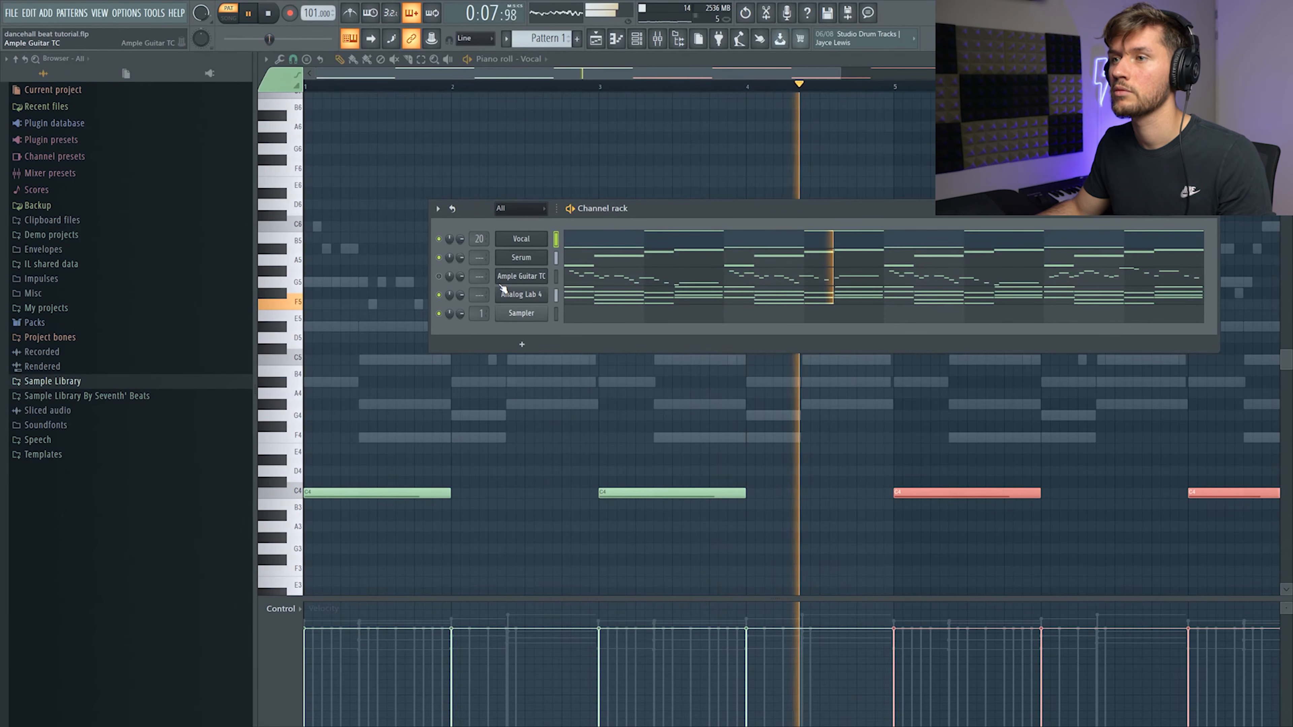
key(space)
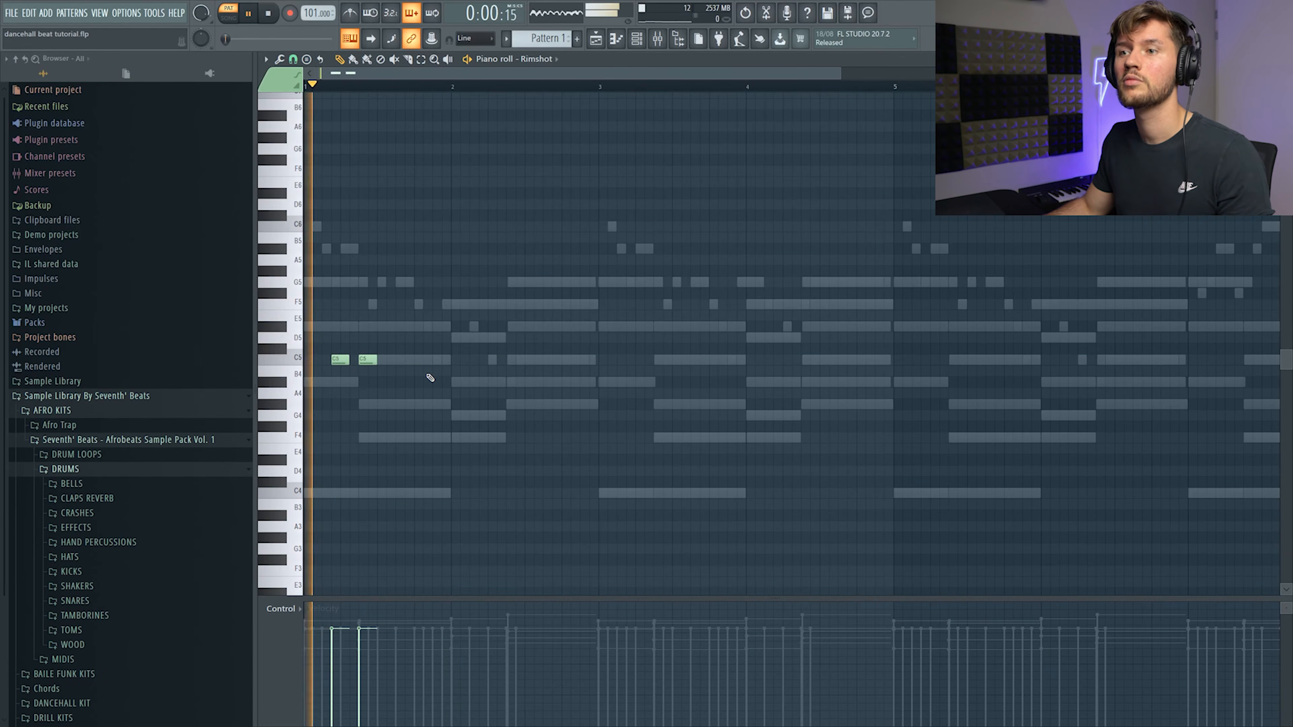
Add C5 rimshots at steps 11 and 13 of bar 1 and steps 7, 11 and 15 of bar 2, and duplicate the two bars once
click(403, 360)
click(421, 360)
click(509, 361)
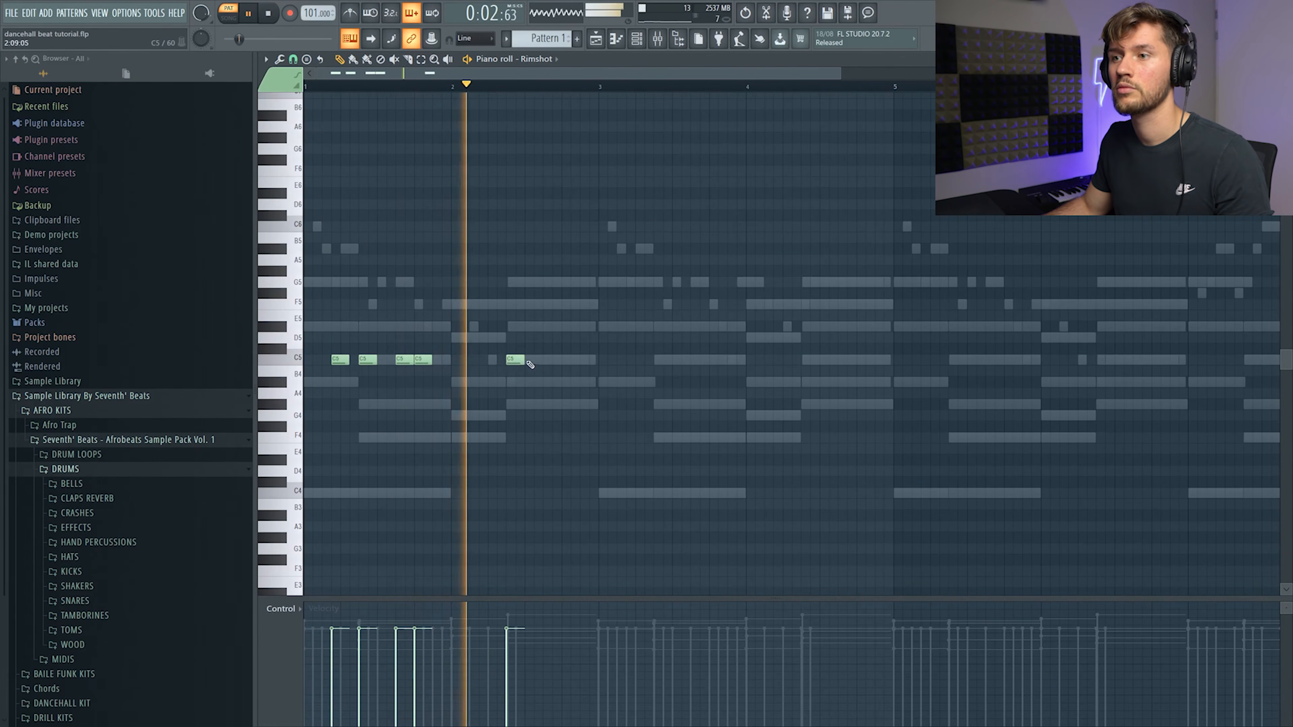
key(space)
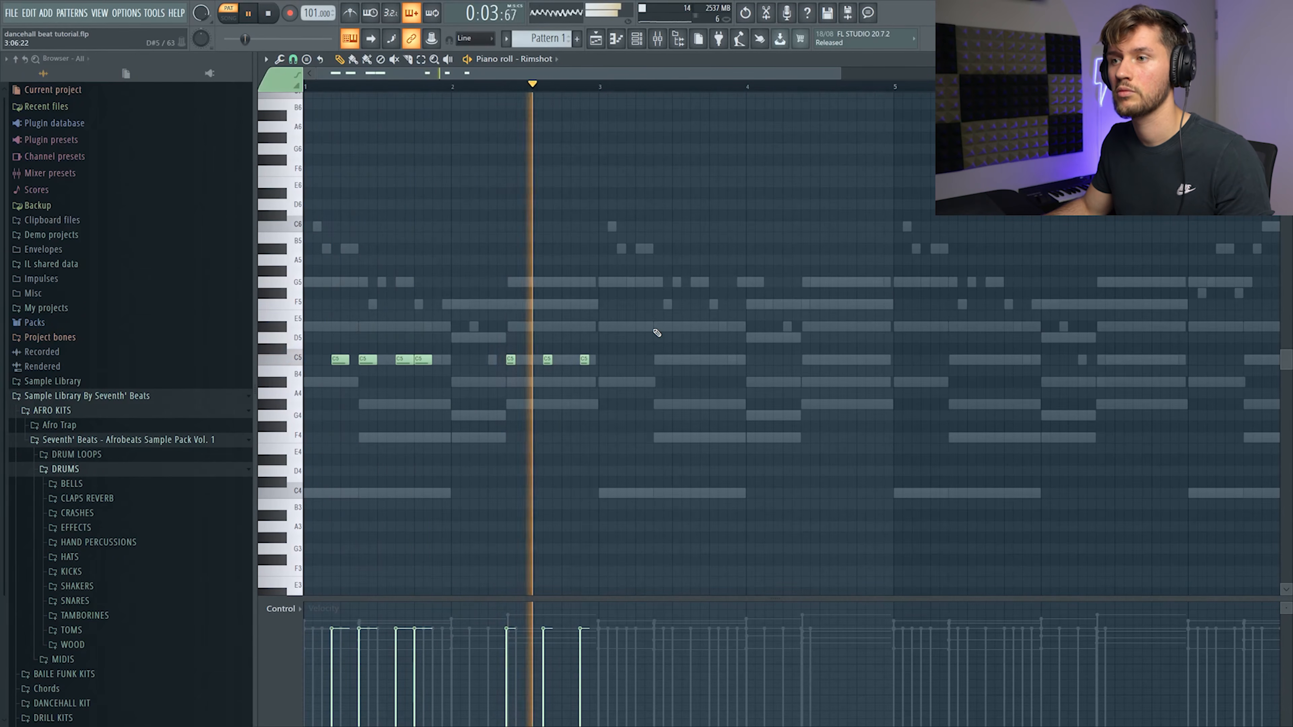
double_click(283, 362)
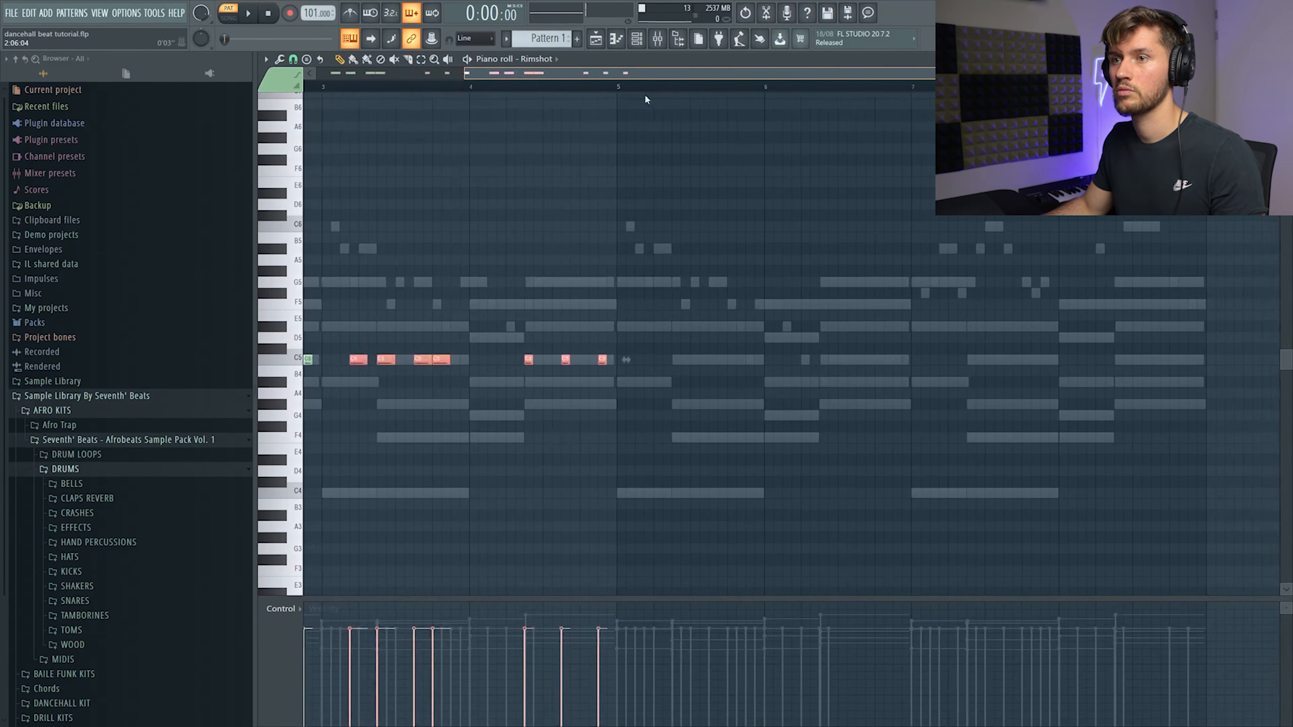
key(ctrl+b)
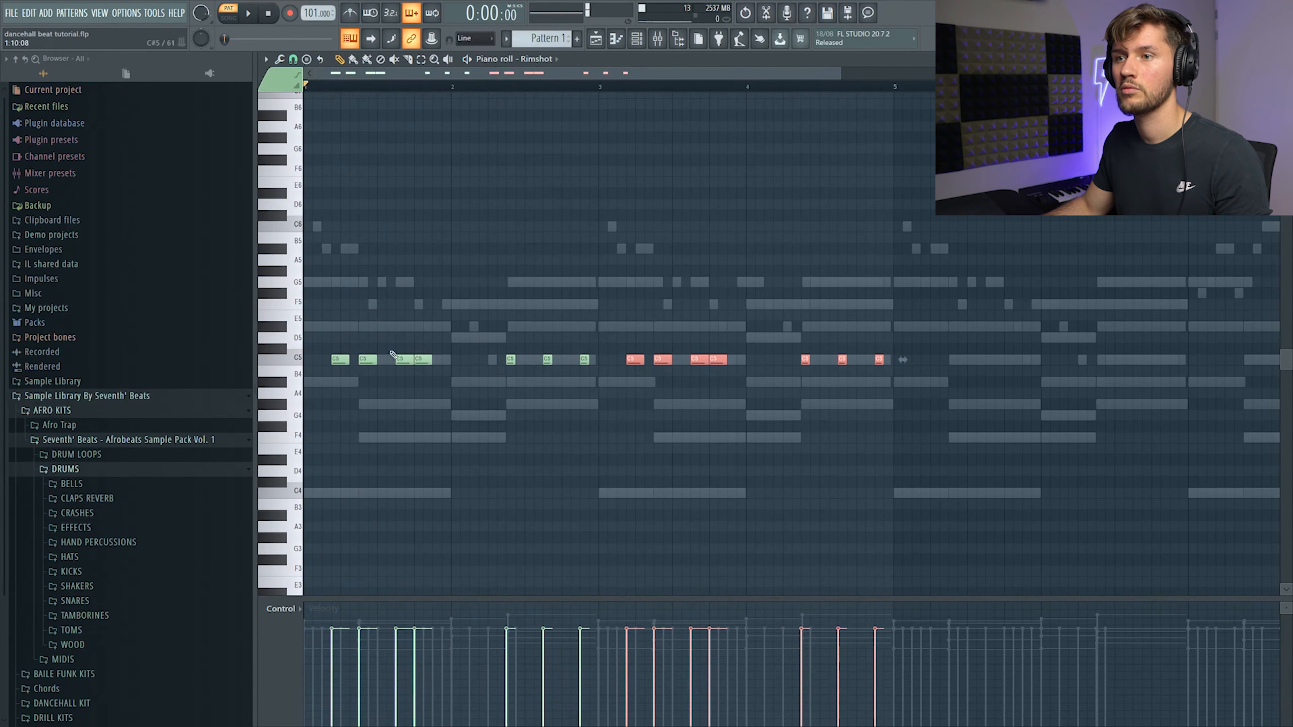
Add quieter one-step rimshots at steps 10 and 15 of bar 1 and steps 6 and 8 of bar 2, previewing them with the beat
key(space)
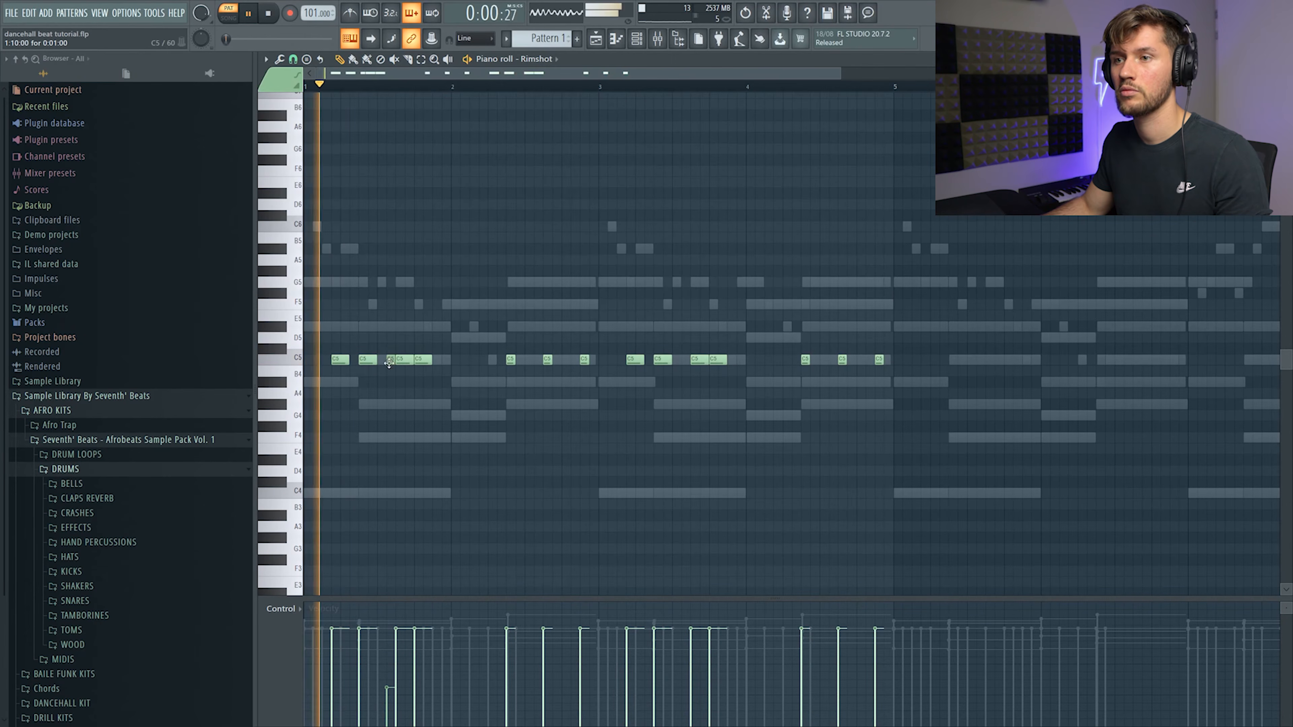
click(437, 359)
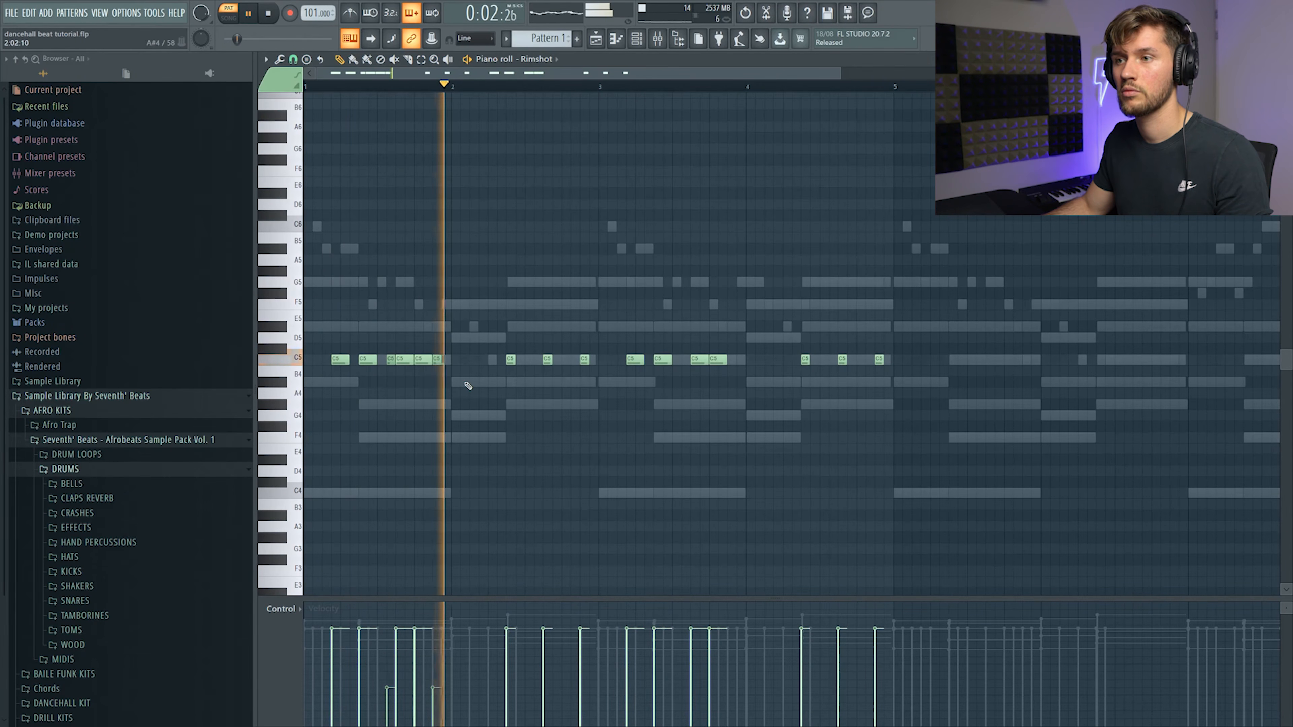
key(space)
drag(494, 365, 502, 366)
key(space)
click(520, 361)
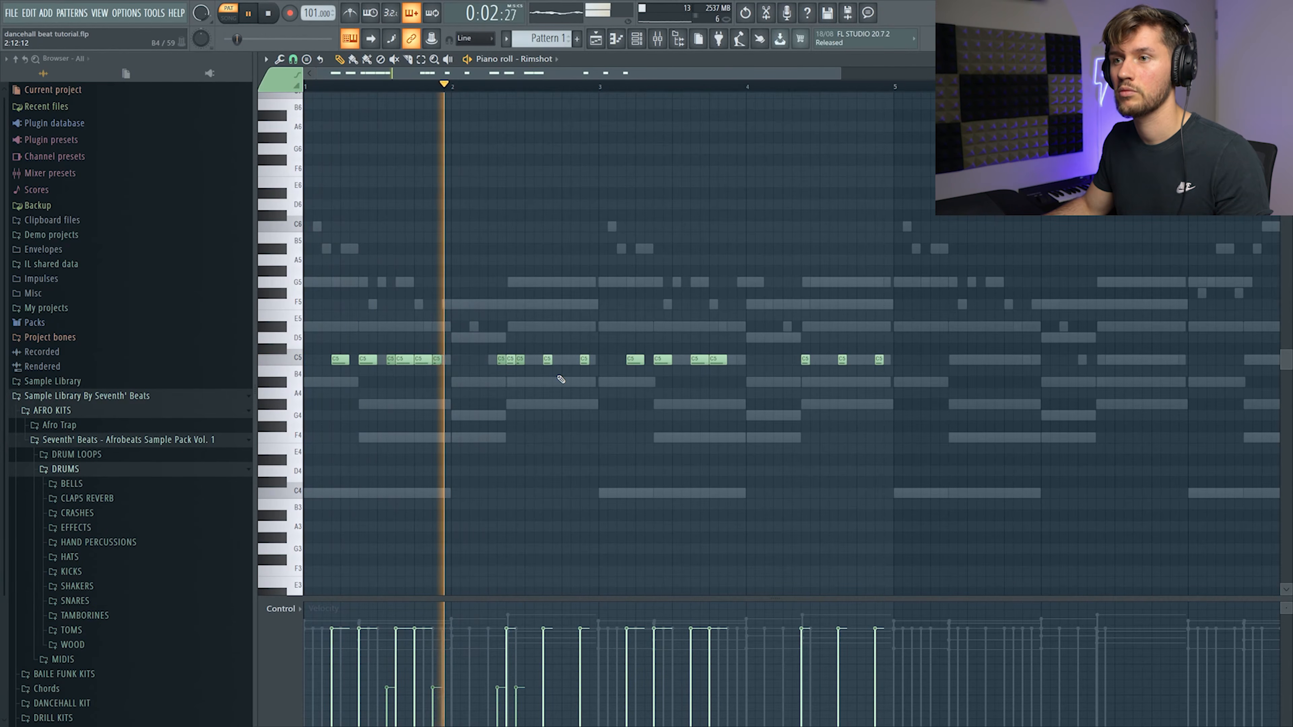
key(space)
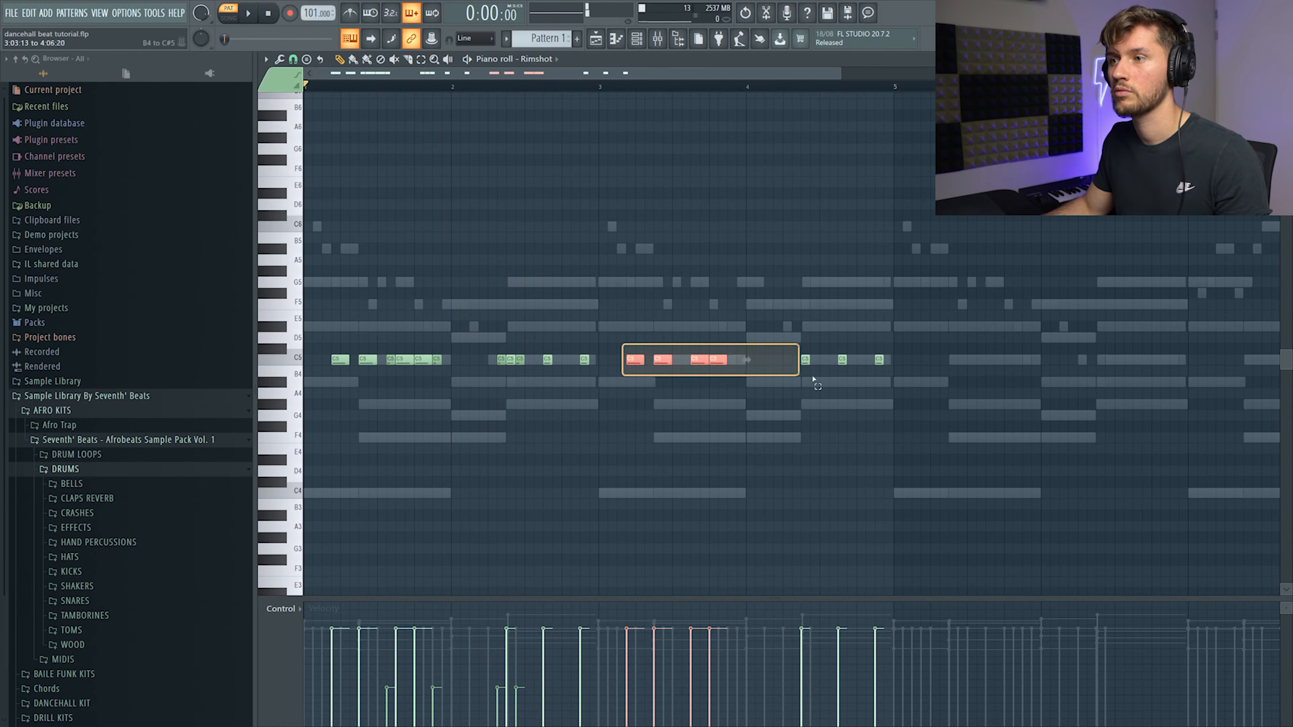
Replace the rimshots in bars 3 and 4 with a copy of the updated two-bar pattern and play it back
key(ctrl+a)
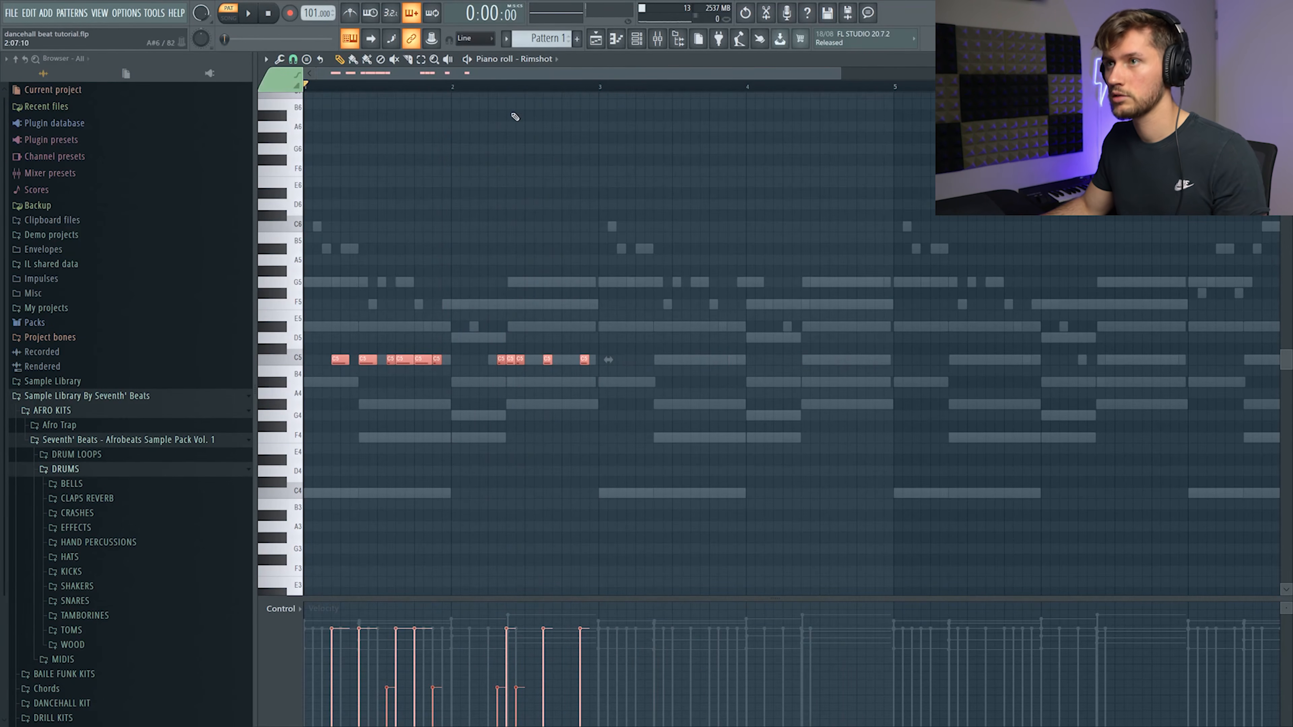
key(ctrl+b)
key(space)
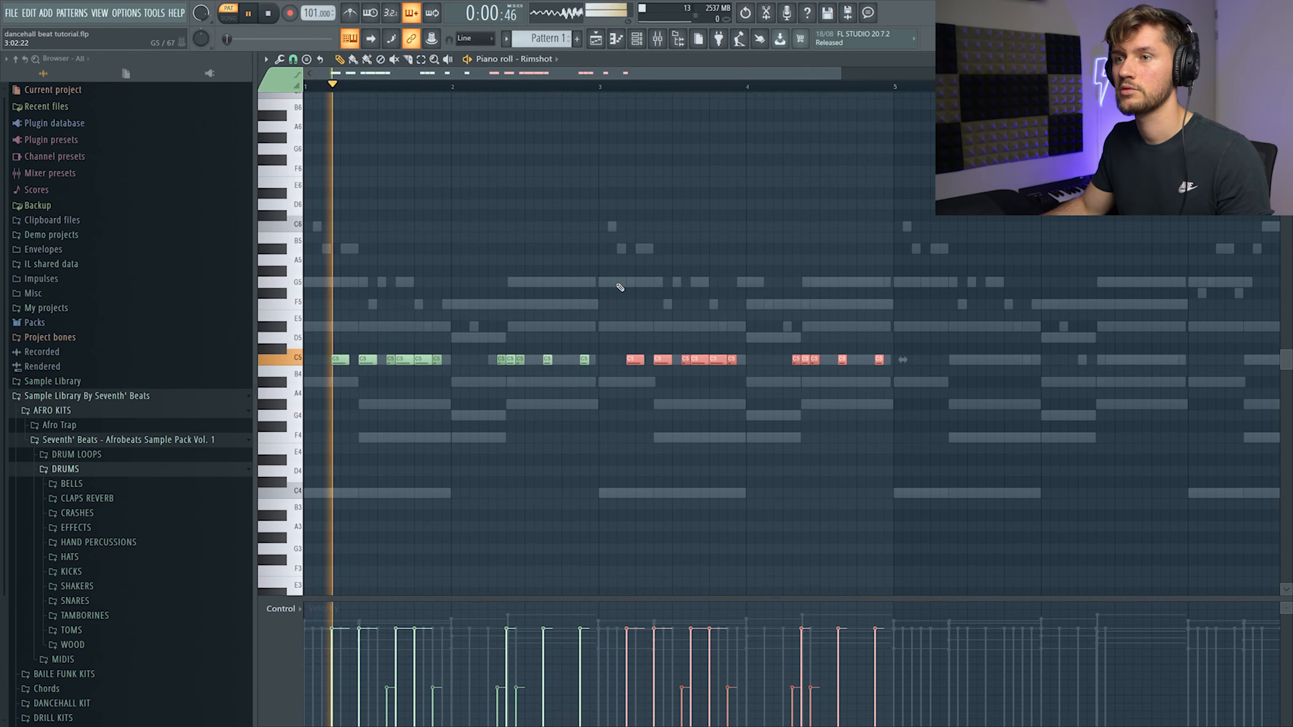
Add C5 kicks at step 1 of bar 1 and steps 4 and 13 of bar 2, previewing them with the beat
click(636, 39)
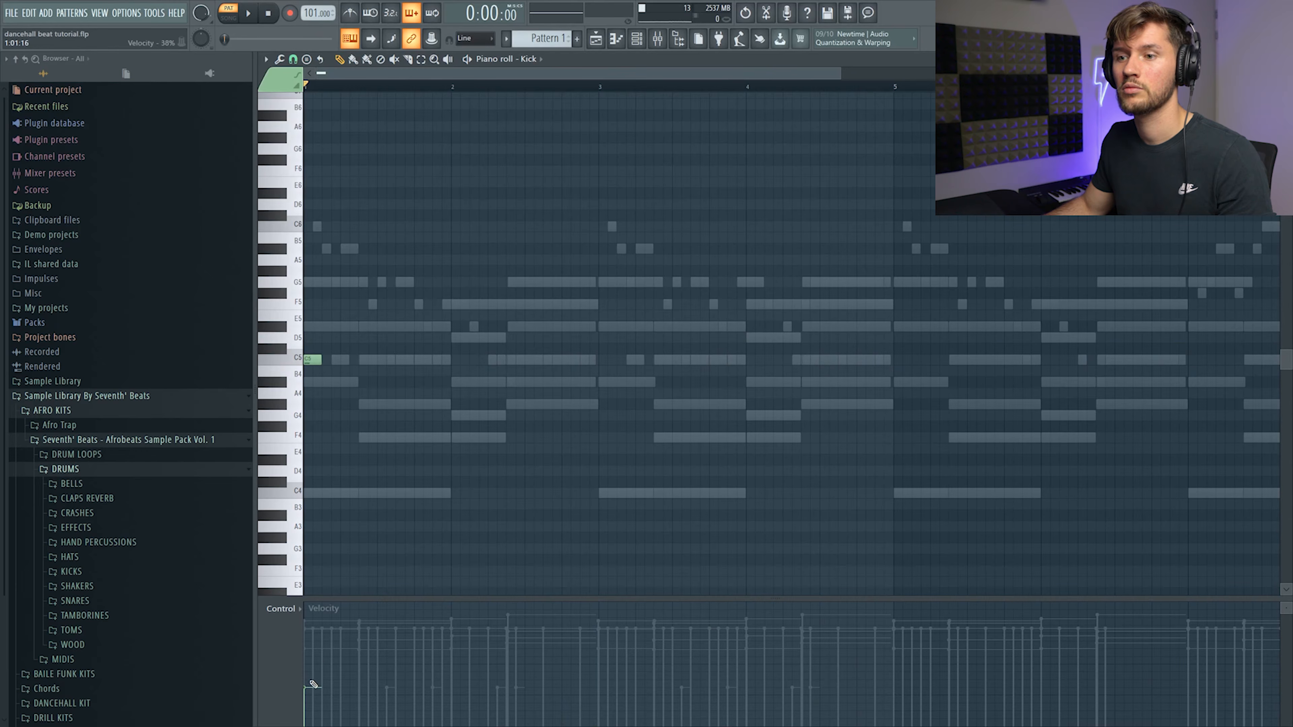
key(space)
click(487, 360)
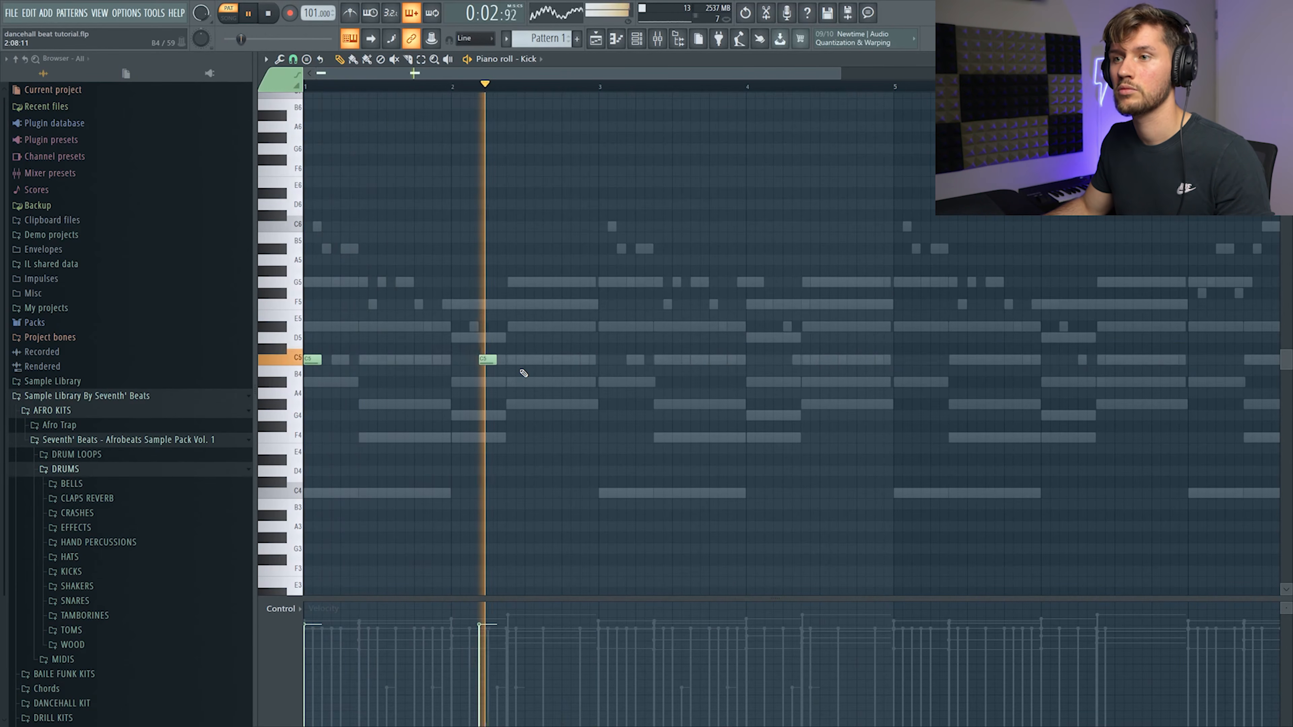
key(space)
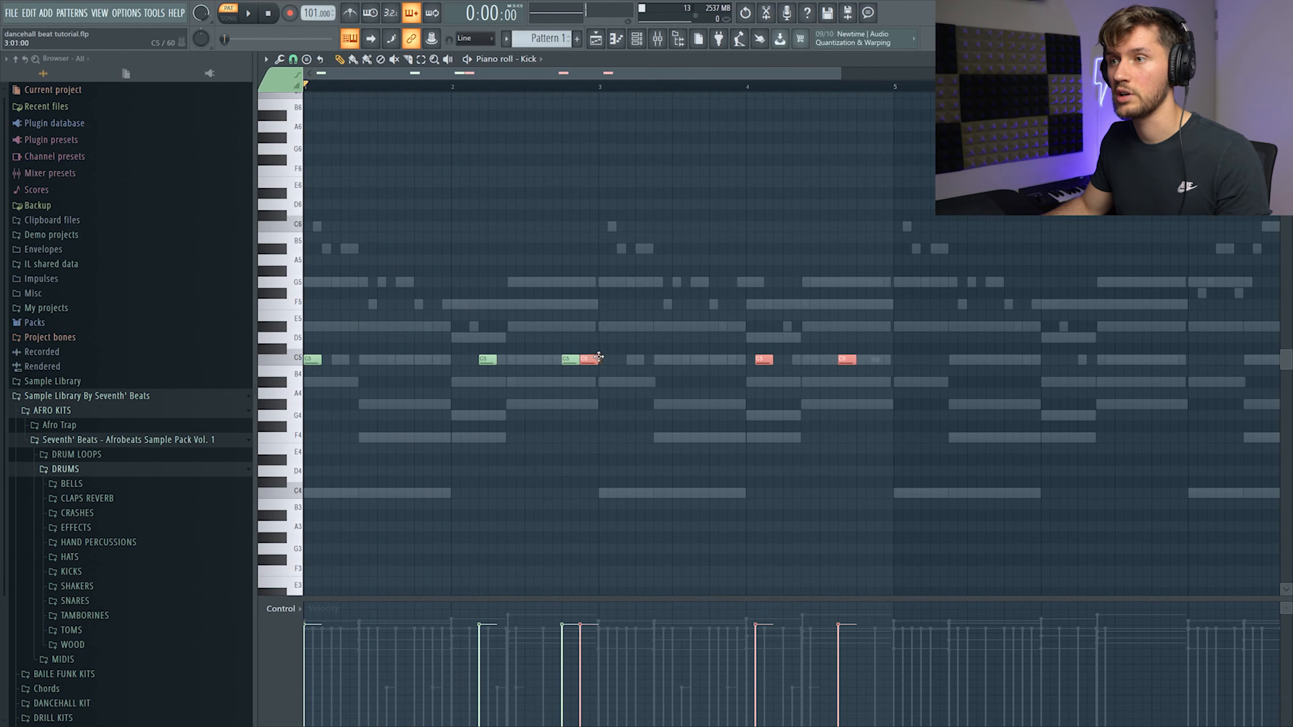
Repeat the two kick bars with an extra kick at step 9 of bar 4, and duplicate the four bars over bars 5 to 8
click(818, 360)
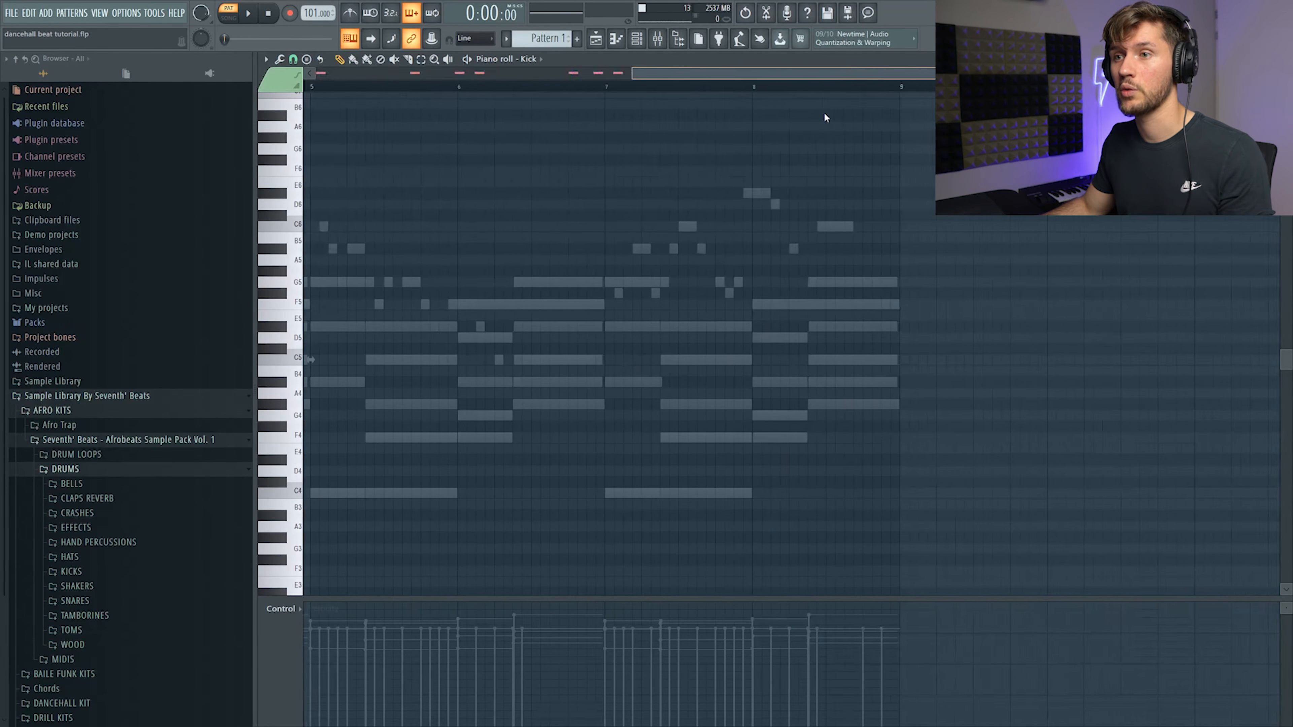
key(ctrl+b)
Vary the rimshots in bars 2 and 4, duplicate the four bars over bars 5 to 8, and play the pattern back
click(637, 45)
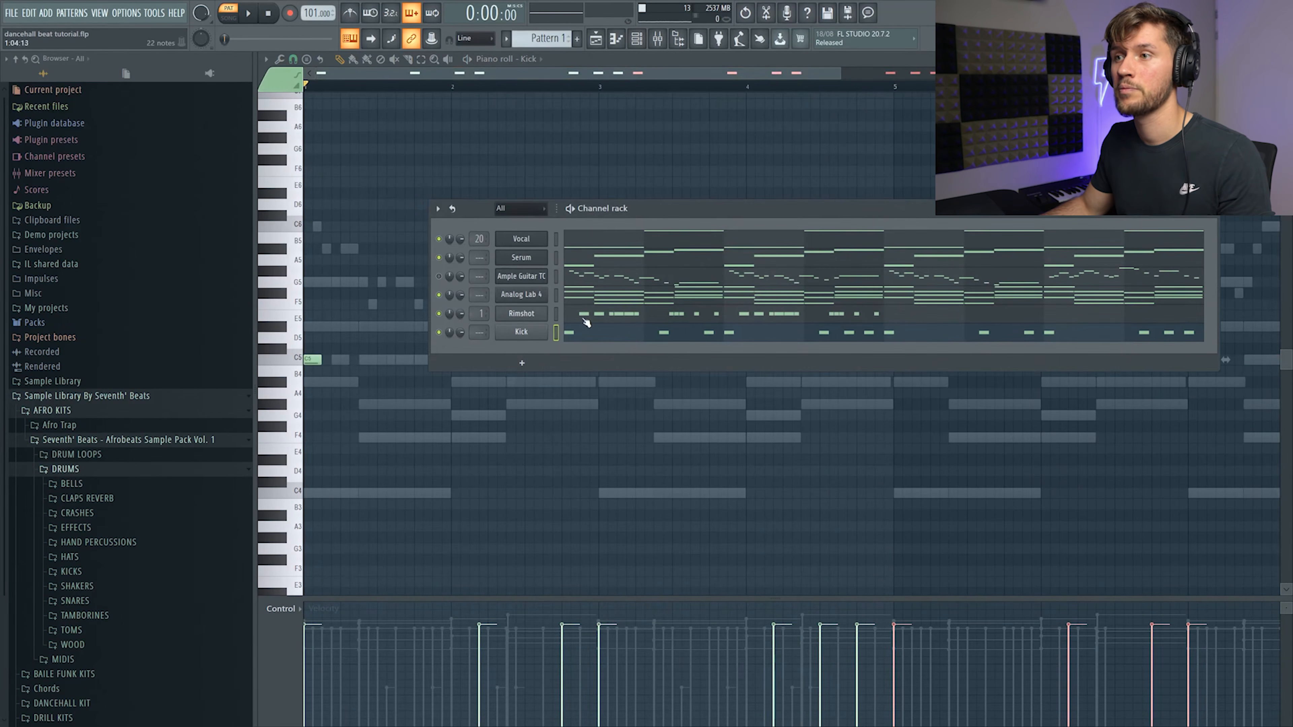
click(631, 314)
key(space)
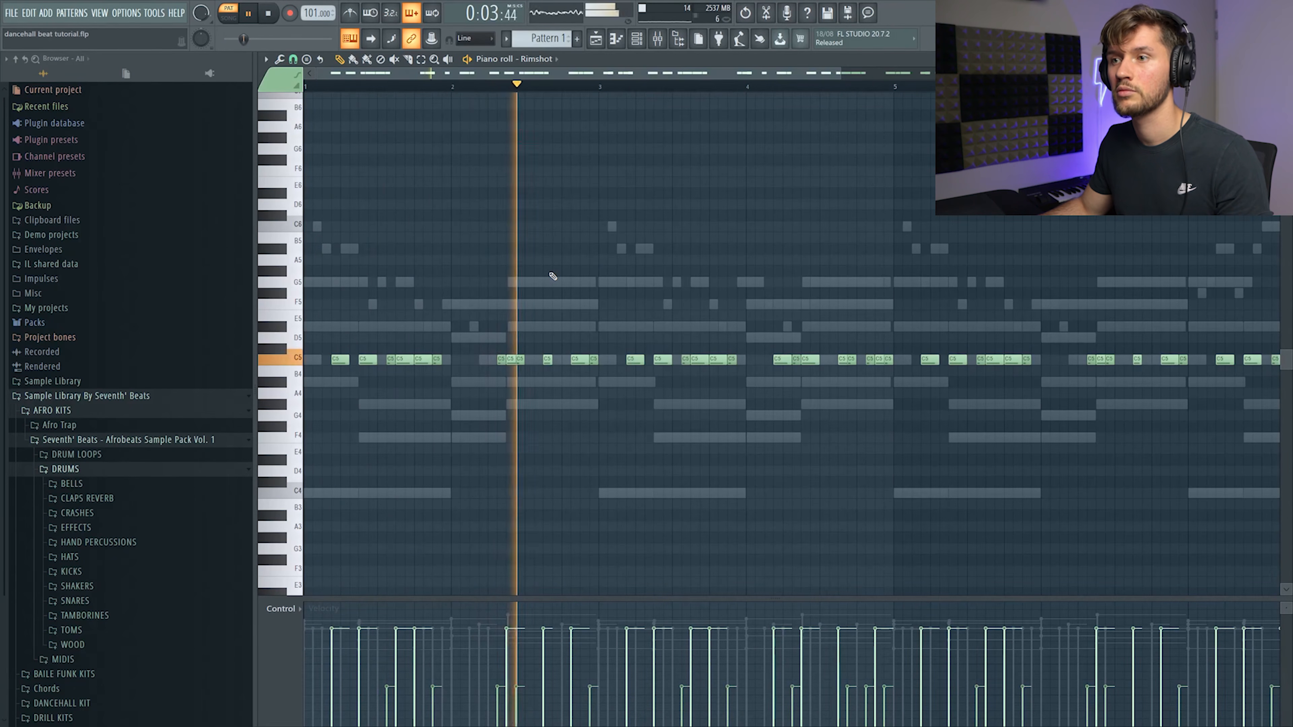
drag(838, 72, 1001, 72)
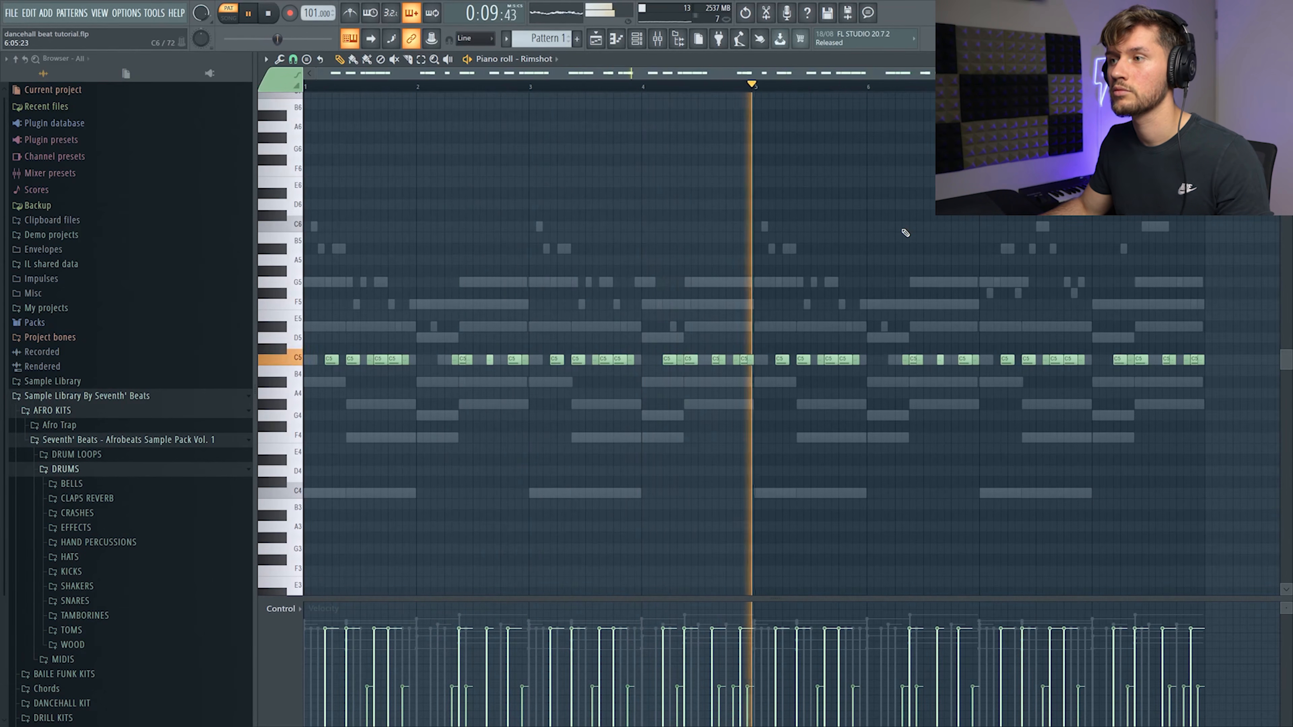
Review the kick notes, unmute Ample Guitar TC, mute Vocal, and play back the beat
key(F6)
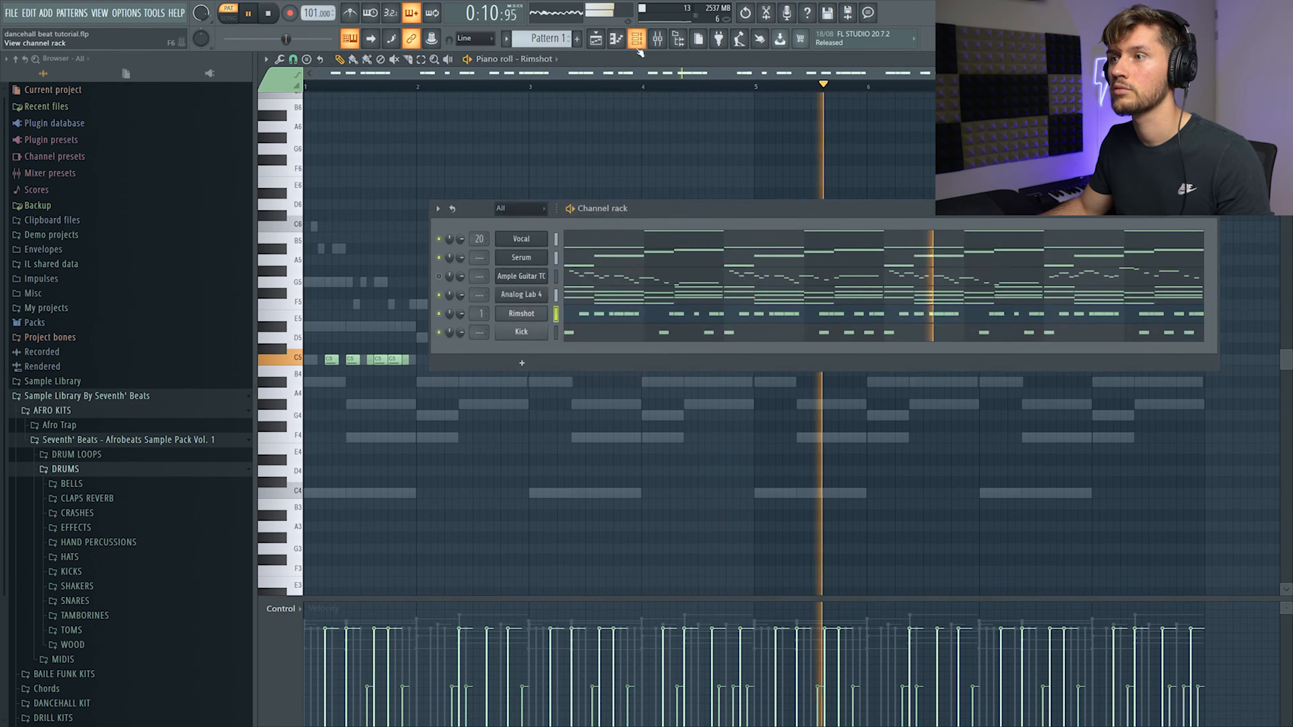
click(839, 328)
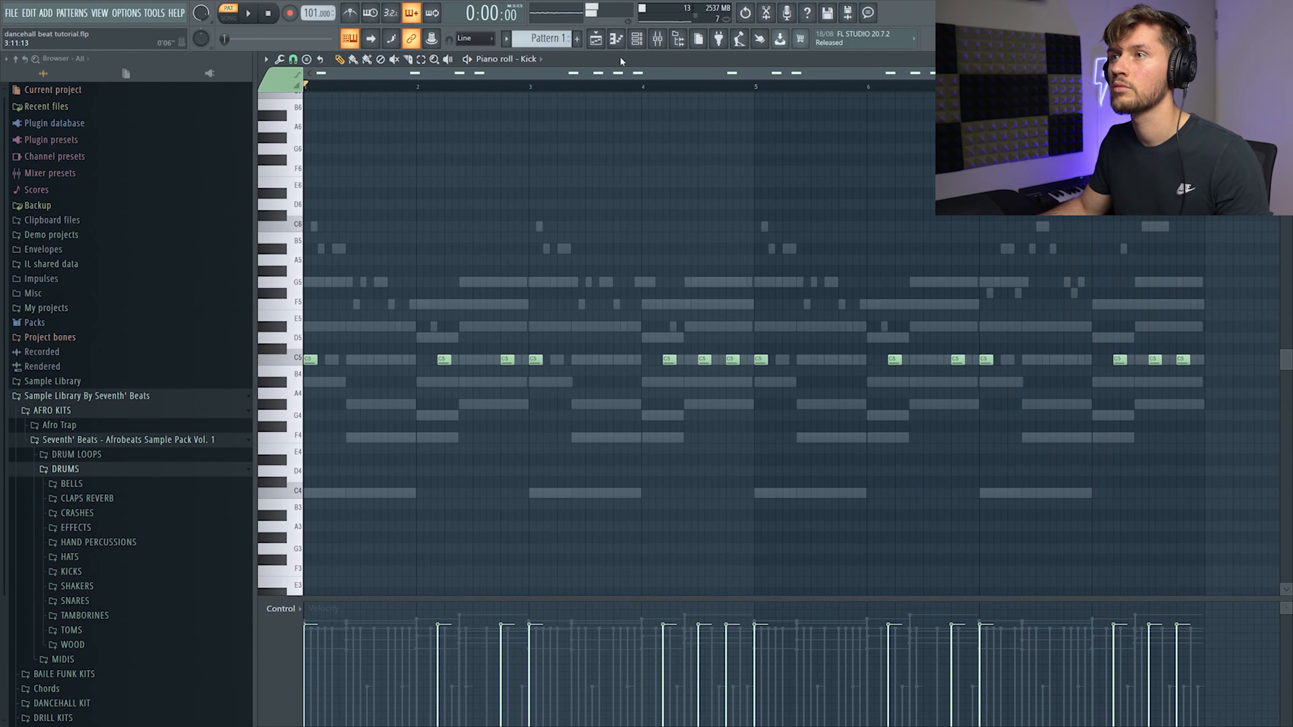
click(636, 38)
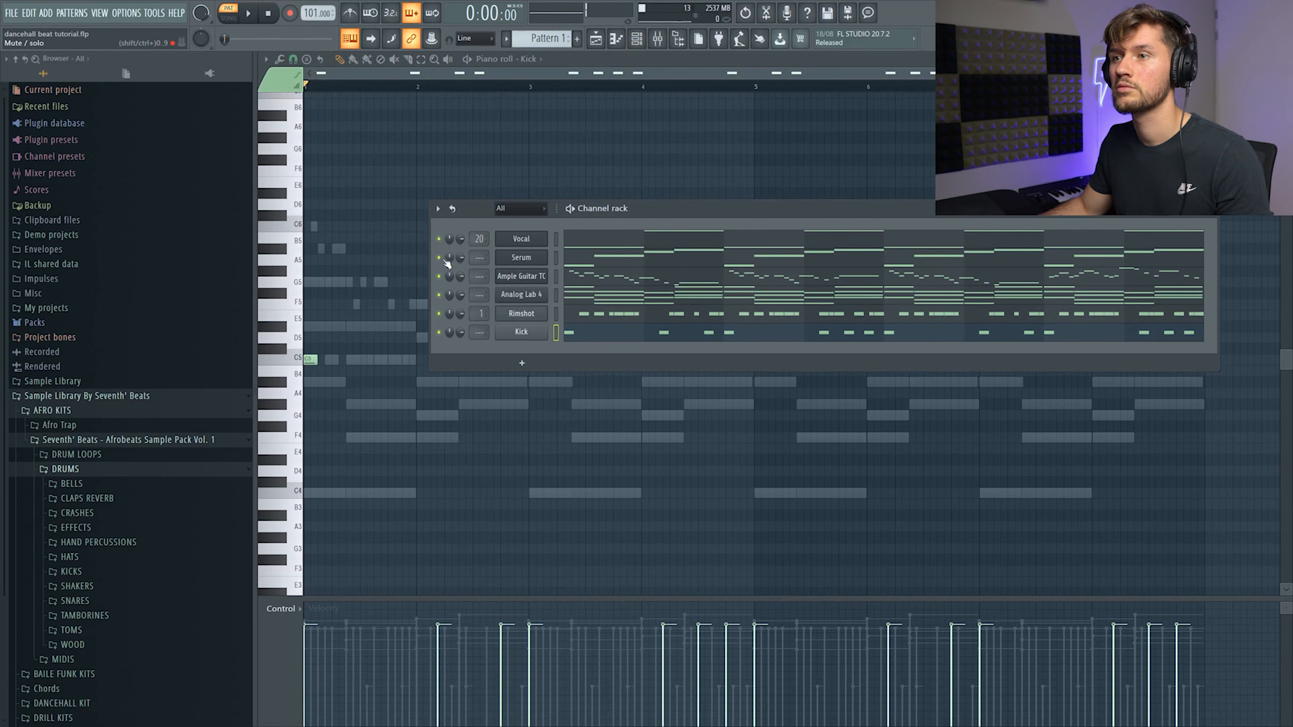
key(space)
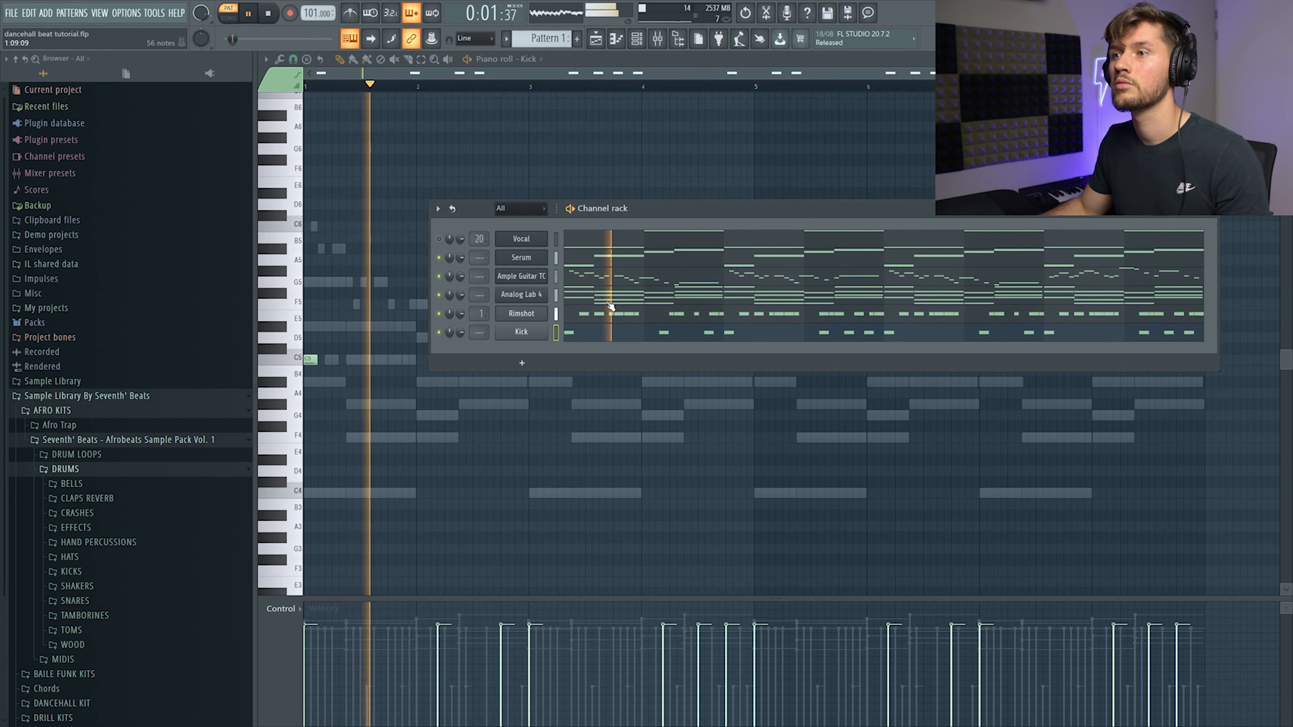
key(space)
Humanize the Ample Guitar TC melody with uneven note timing, lengths and velocities, and play it back
click(694, 279)
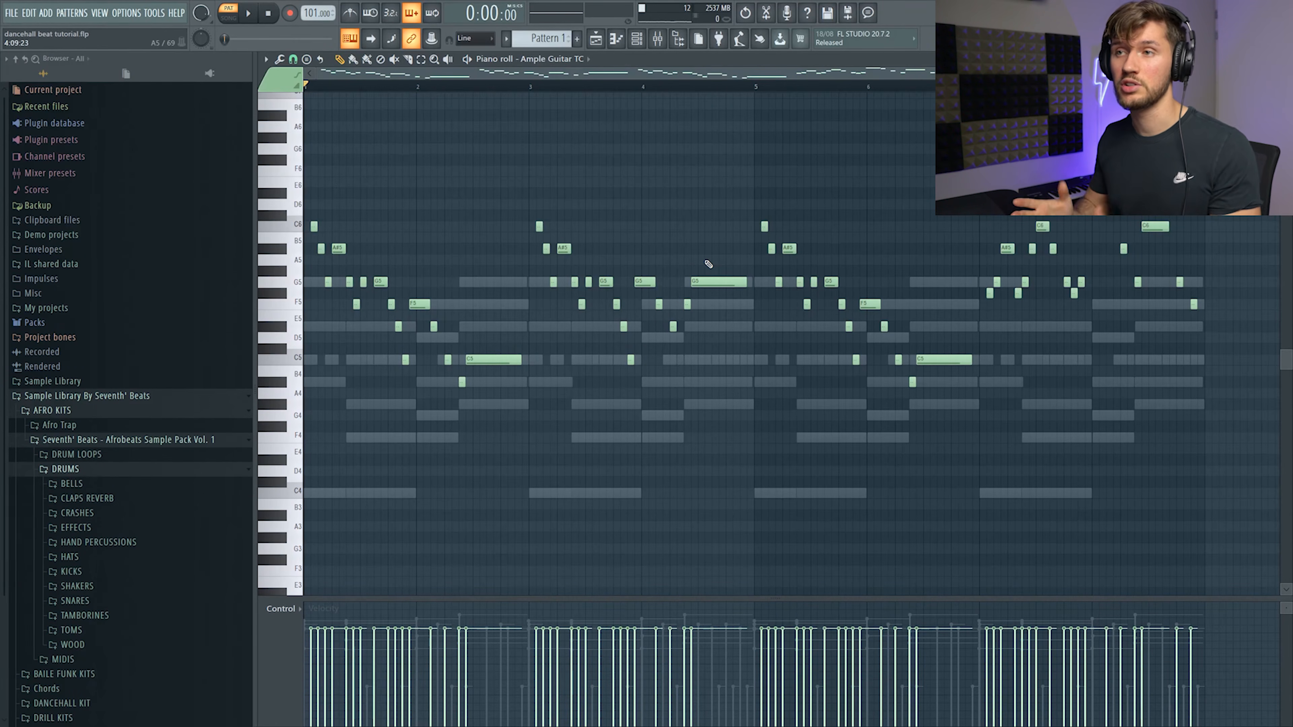
key(space)
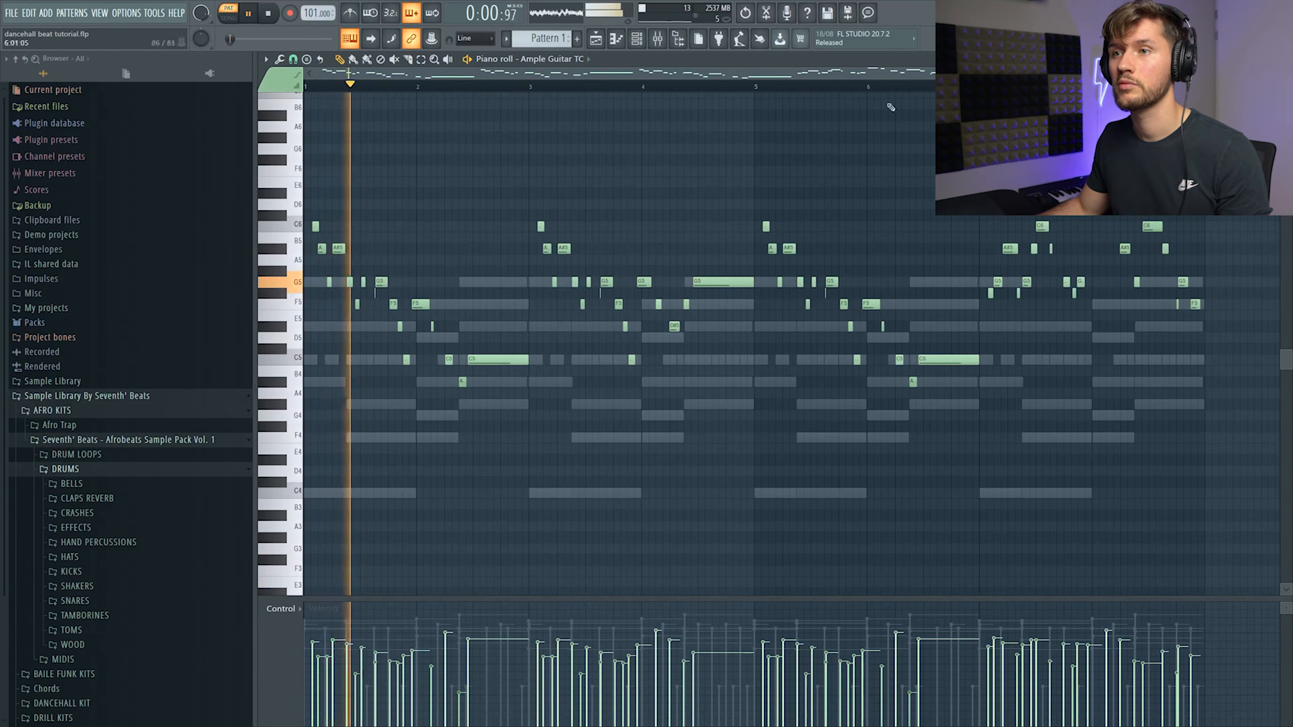
drag(932, 75, 941, 117)
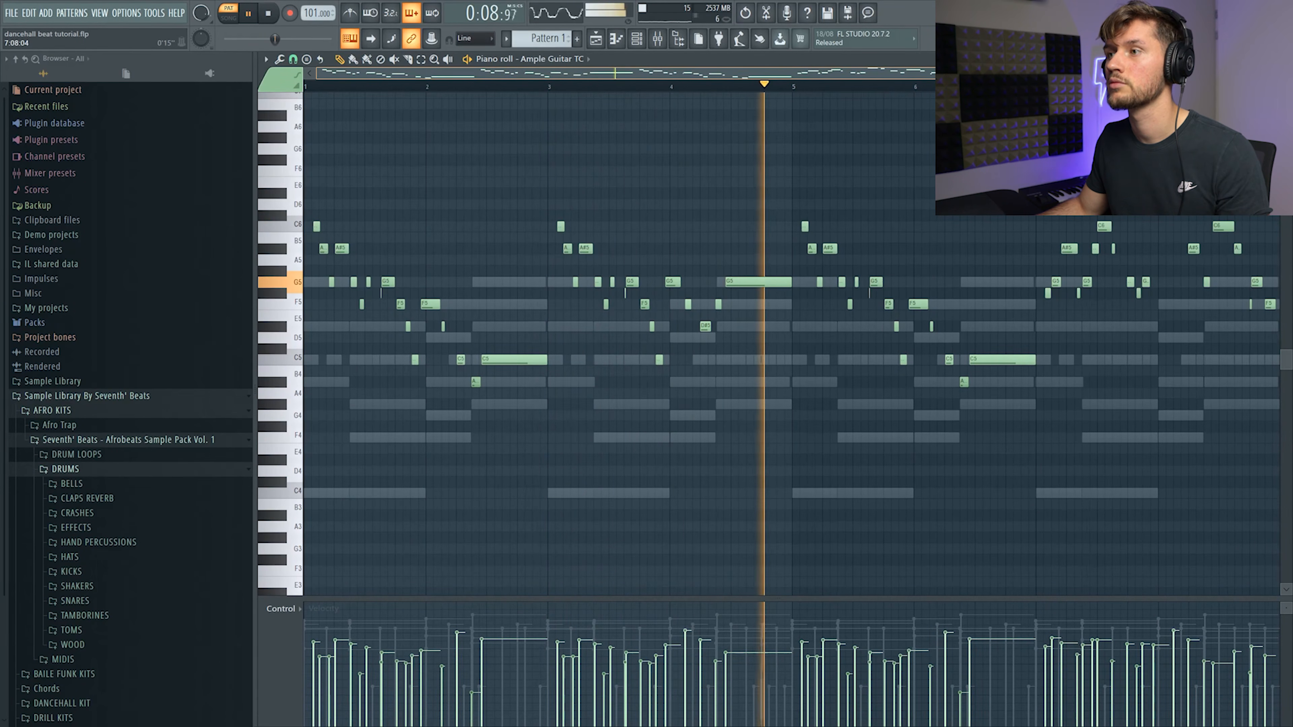
drag(942, 118, 997, 118)
drag(1030, 73, 1019, 72)
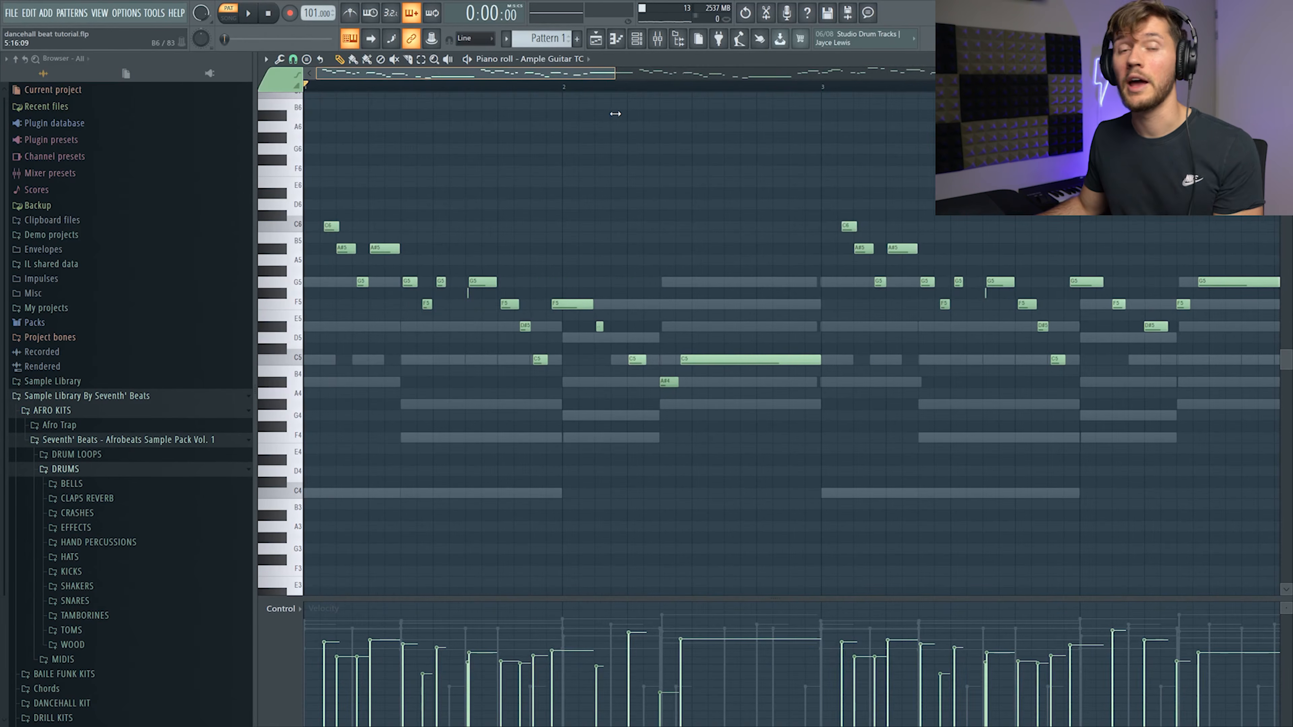
drag(615, 113, 389, 126)
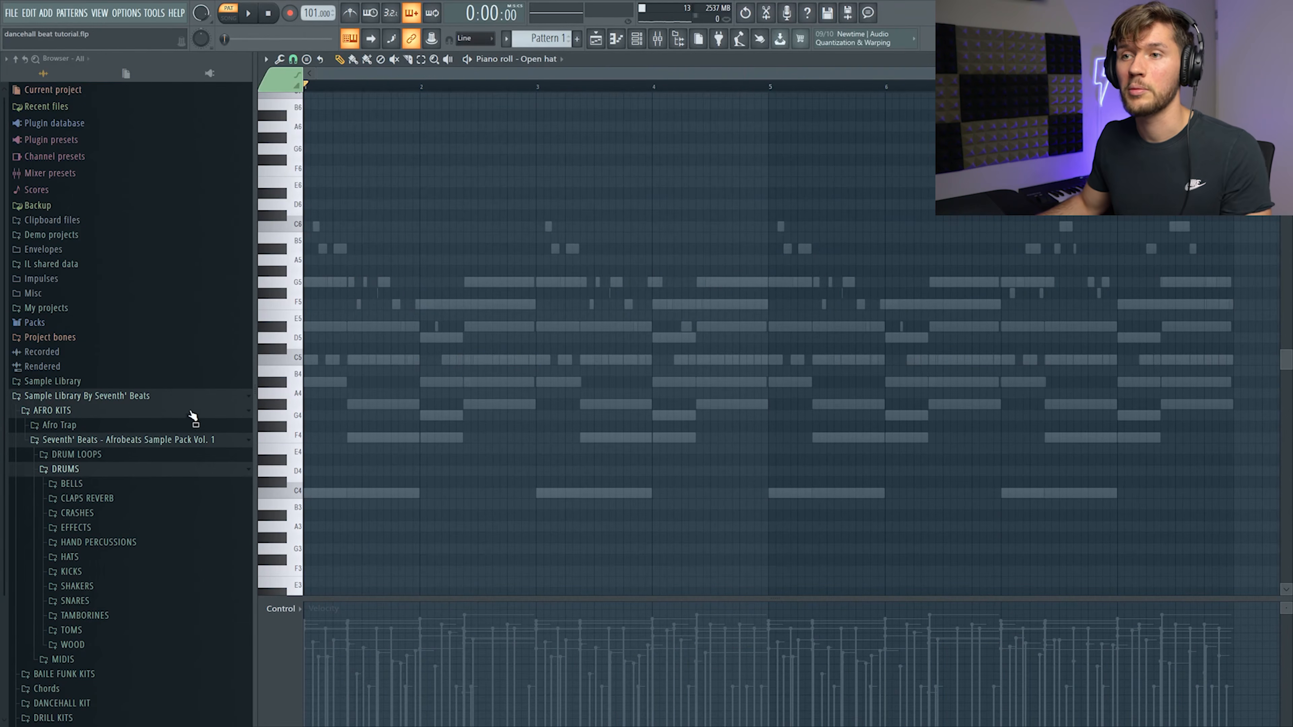
Add C5 open hats at step 5 of bars 1, 3, 5 and 7 and play them with the beat
click(337, 360)
key(space)
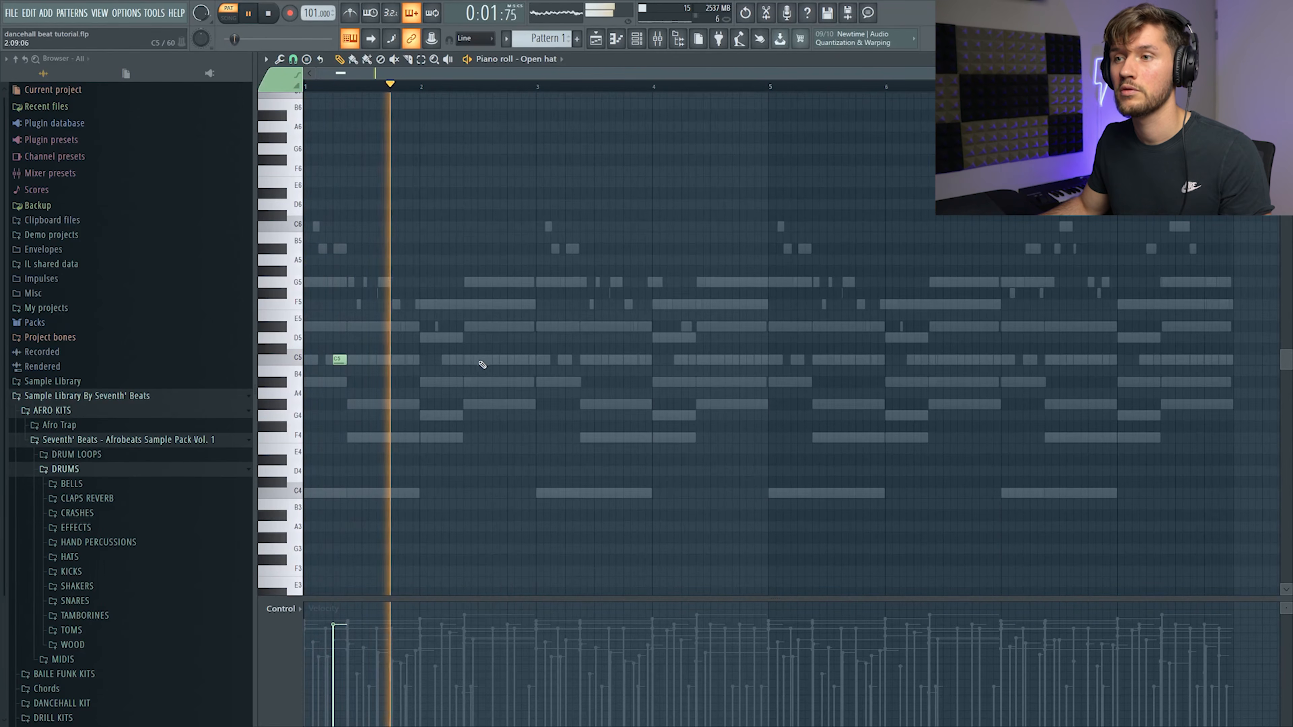
click(566, 361)
click(802, 364)
click(1033, 363)
key(F6)
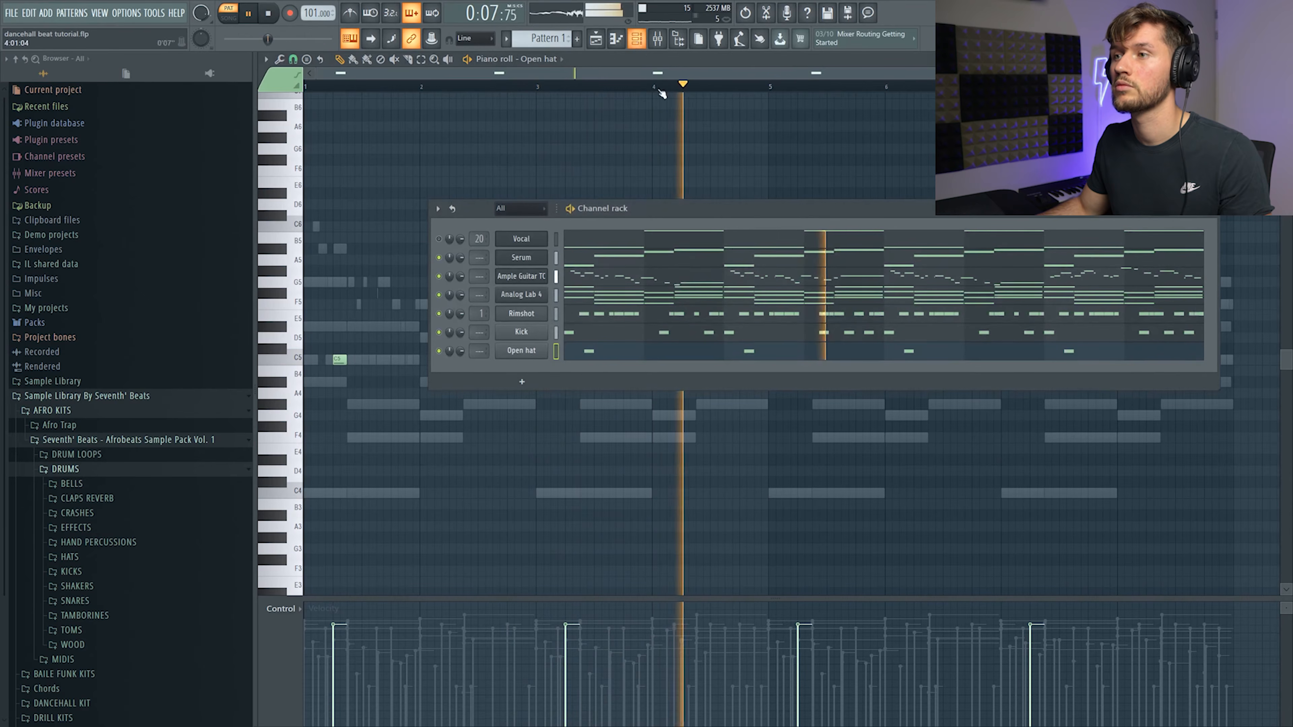
key(space)
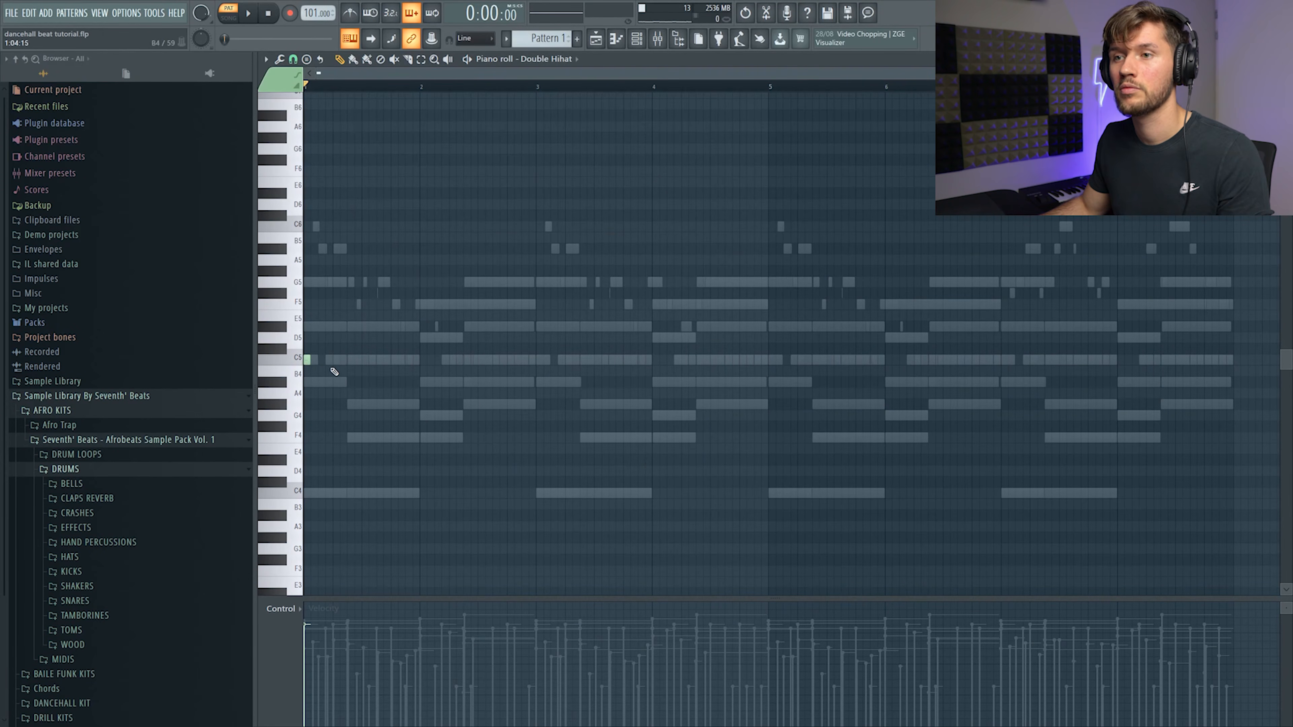
Add one-step C5 Double Hihat notes at steps 1, 4, 7, 8, 11, 12, 13, 15 and 16 of bar 1, previewing them
drag(357, 349, 358, 360)
click(377, 359)
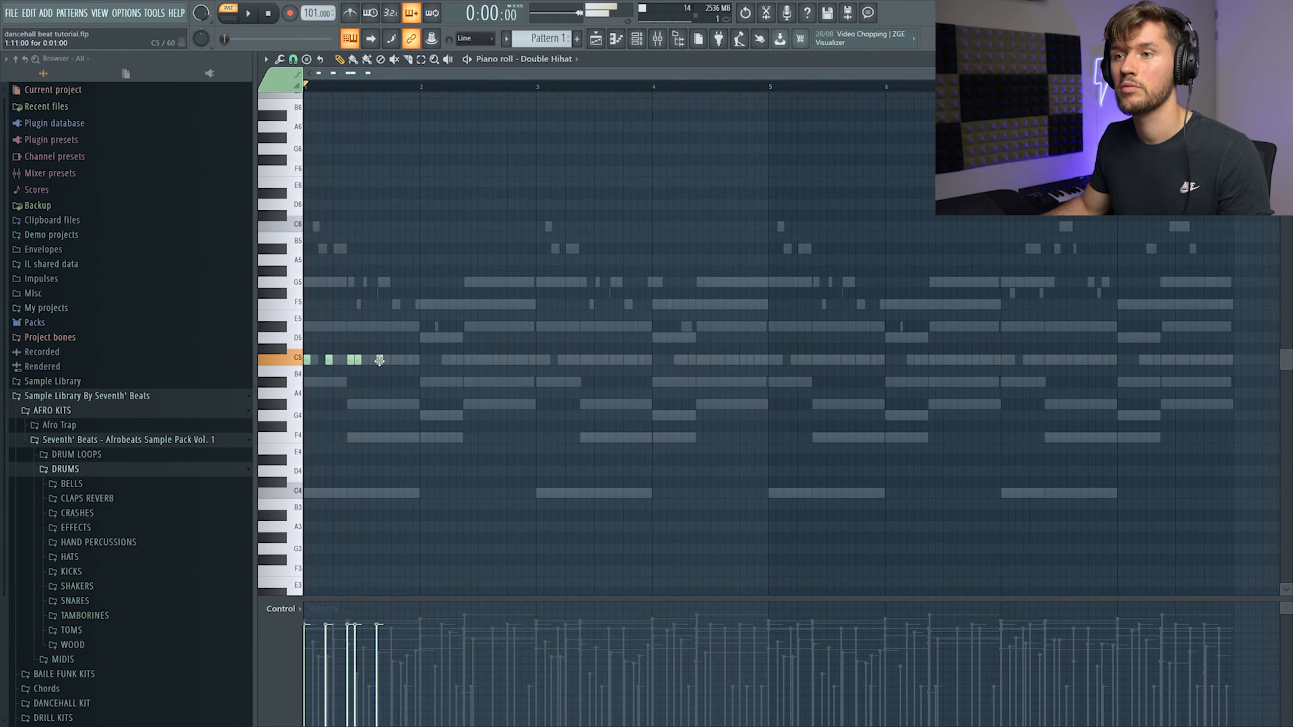
key(space)
click(416, 360)
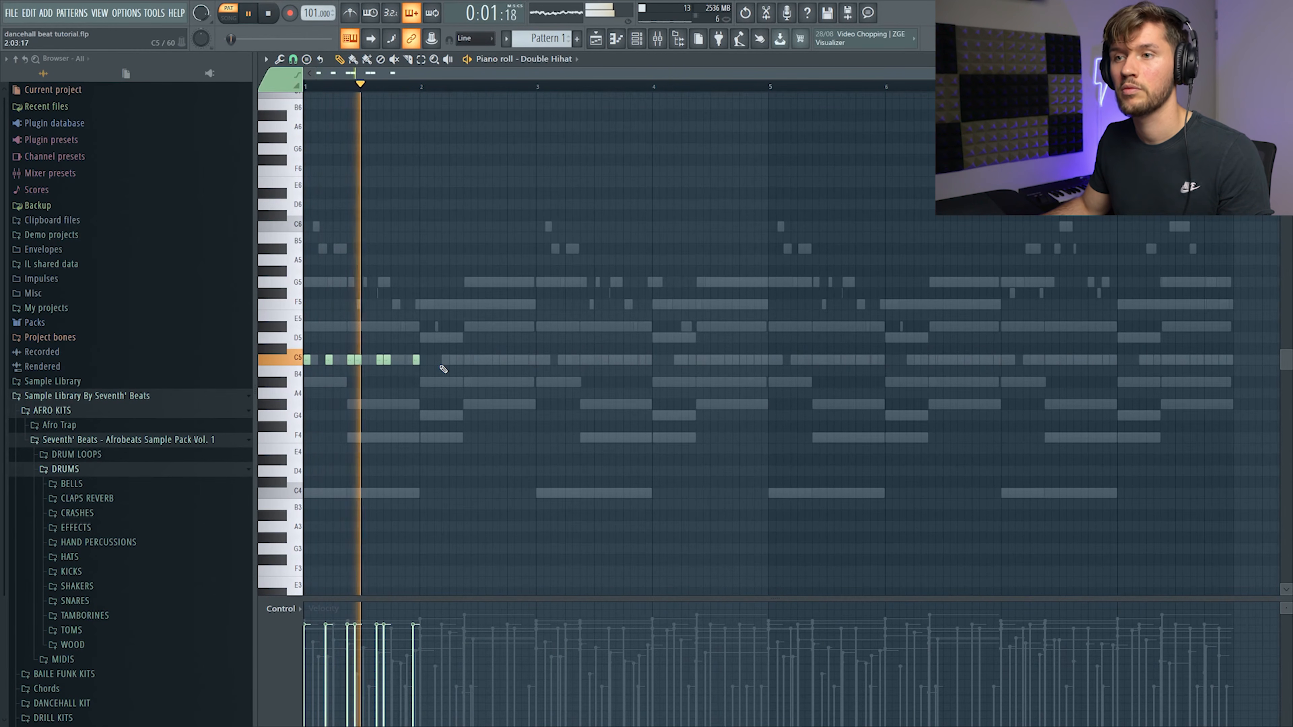
click(394, 360)
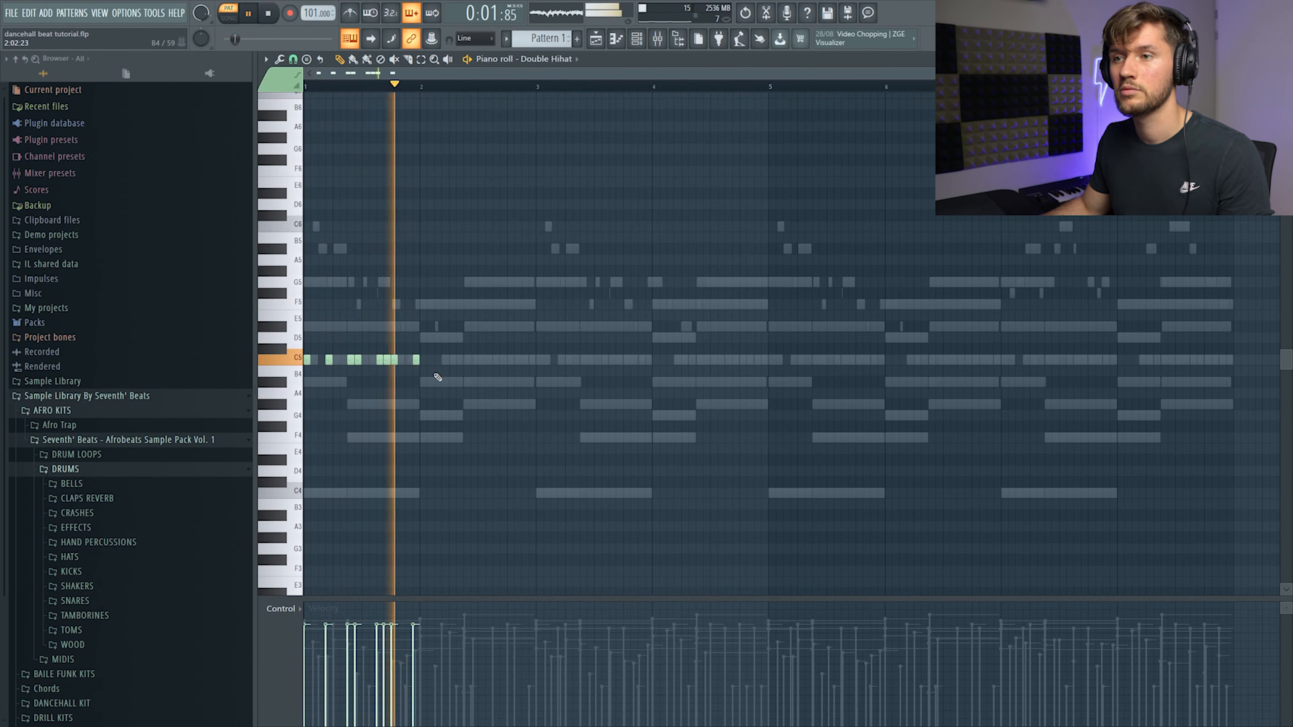
key(space)
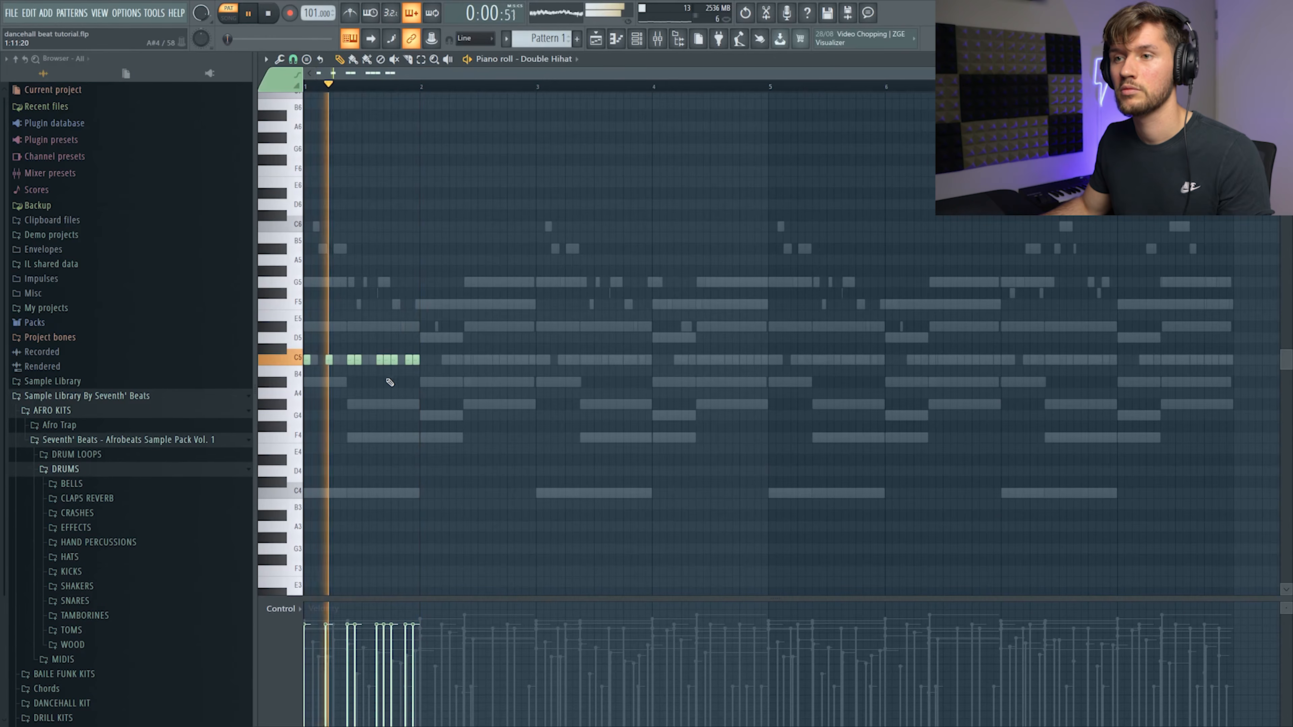
key(space)
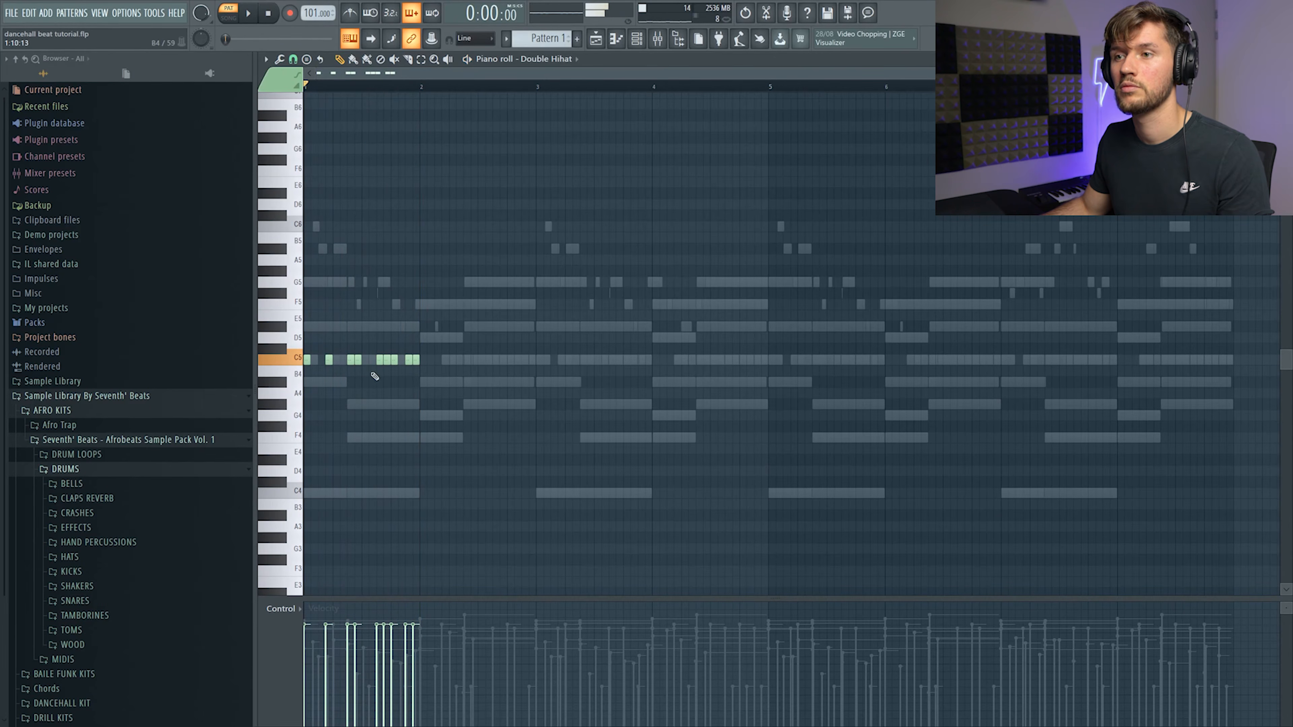
Copy all the Double Hihat notes of bar 1 and paste them one bar later into bar 2
key(ctrl+a)
key(ctrl+c)
key(ctrl+v)
key(shift+Right)
key(shift+Right)
key(shift+Right)
key(shift+Right)
key(shift+Right)
key(shift+Right)
key(shift+Right)
key(shift+Right)
key(shift+Right)
key(shift+Right)
key(shift+Right)
key(shift+Right)
key(shift+Right)
key(shift+Right)
key(shift+Right)
key(shift+Right)
Rearrange the bar 2 Double Hihat notes to steps 4, 8, 9, 10, 12, 13, 15 and 16 and play them back
click(475, 329)
right_click(476, 329)
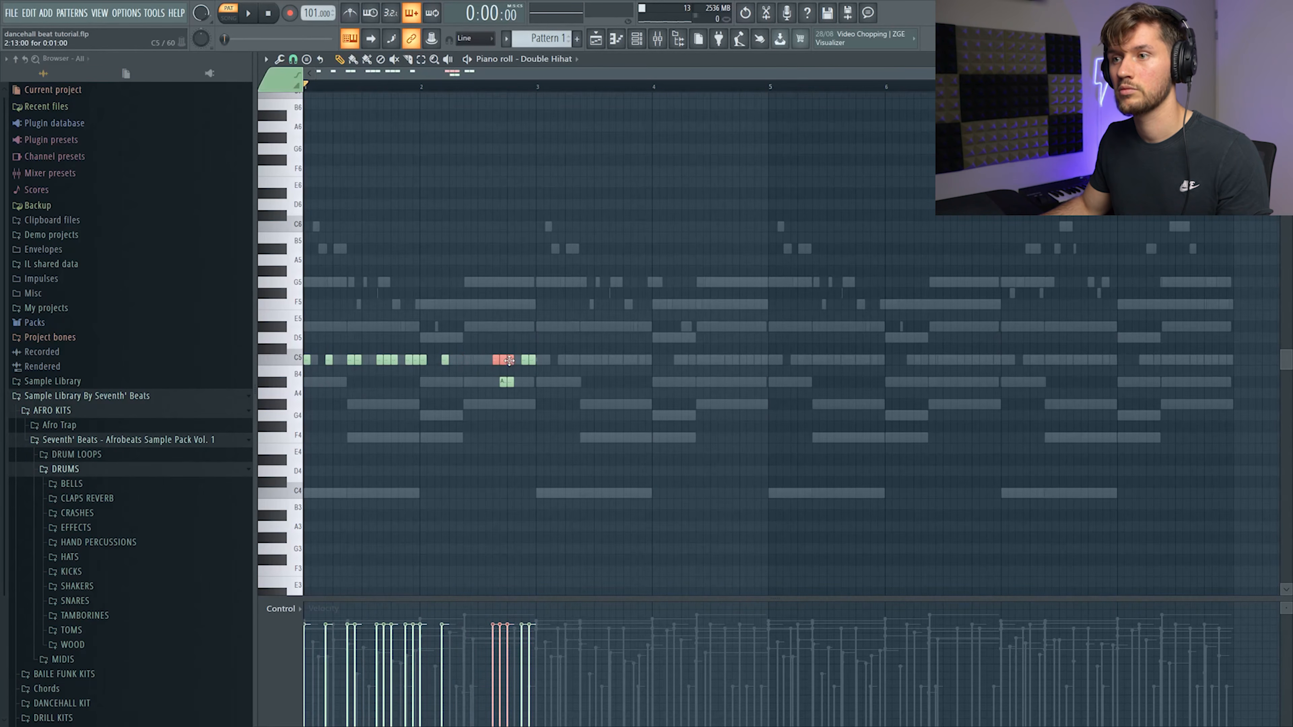
drag(511, 383, 511, 361)
key(space)
right_click(510, 327)
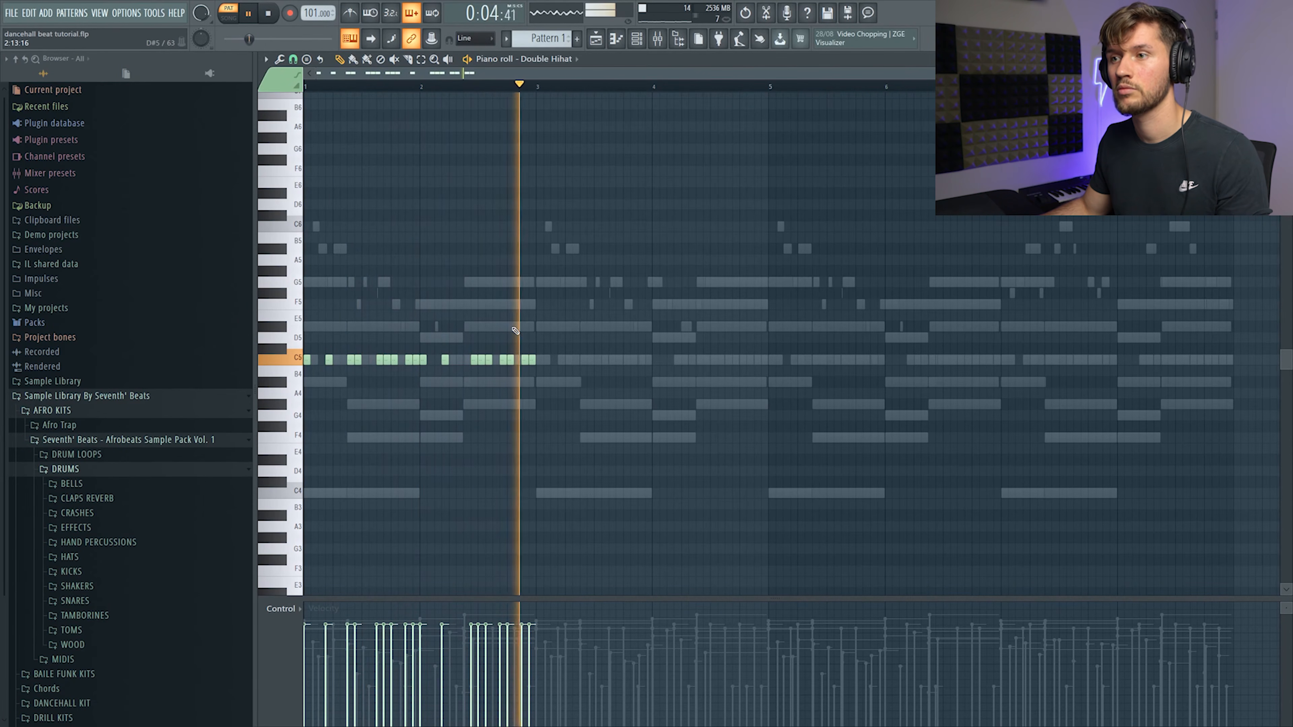
Rearrange the Double Hihat to bar 1 steps 1, 4, 6-7, 10-12, 15-16 and bar 2 steps 1, 5-7, 10-11, 13-14, 16, slightly quieter
key(space)
key(space)
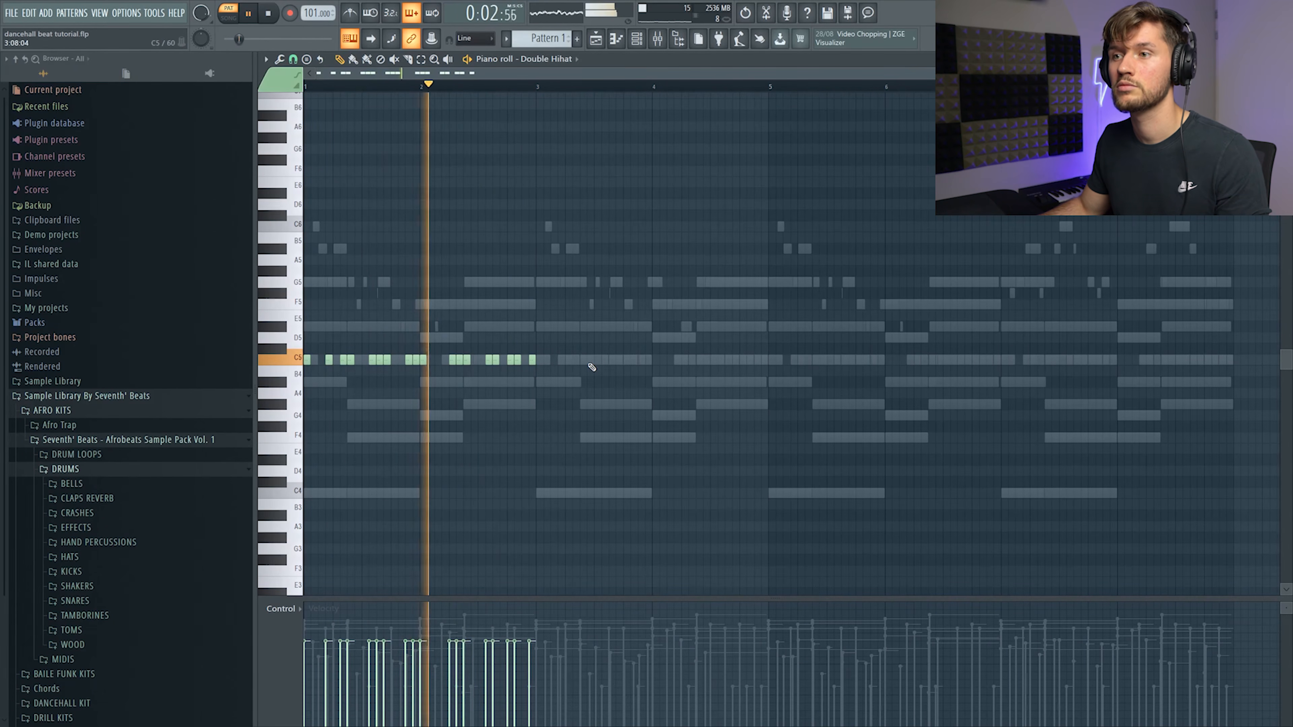
key(space)
Duplicate the two-bar Double Hihat pattern until it fills bars 3 to 8
key(ctrl+a)
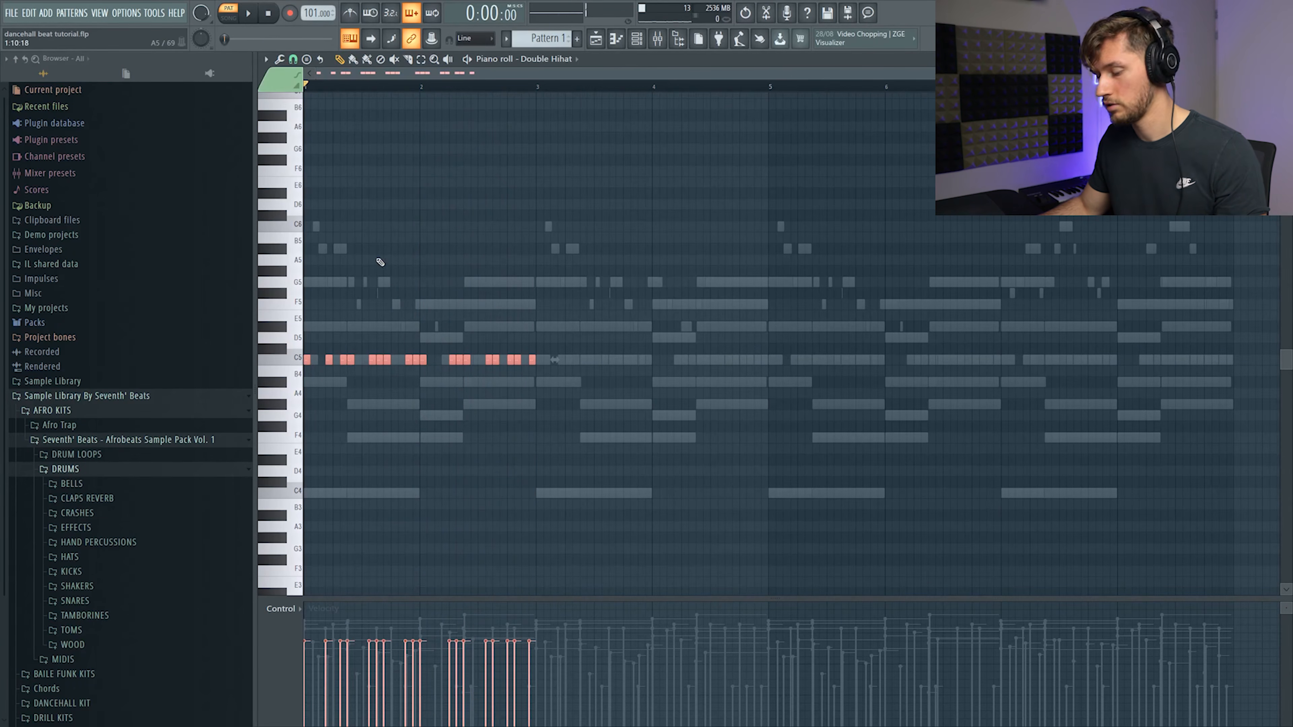
key(ctrl+b)
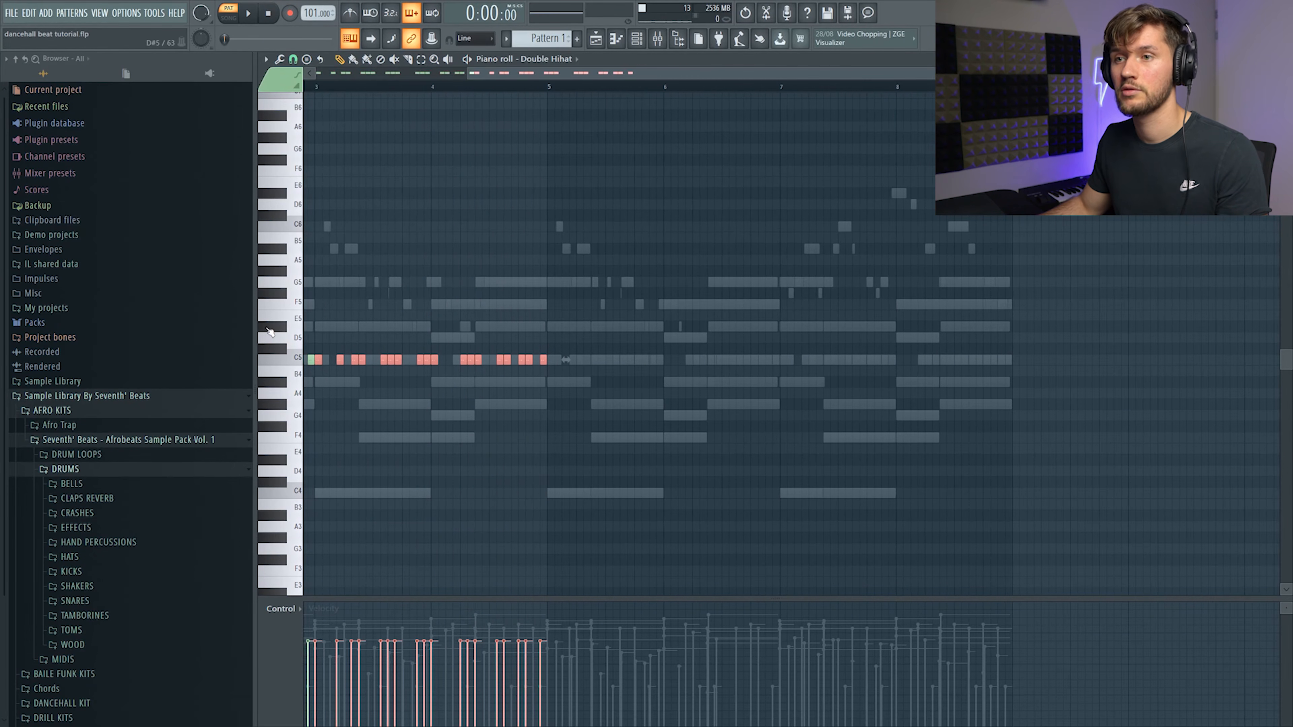
key(ctrl+a)
key(ctrl+b)
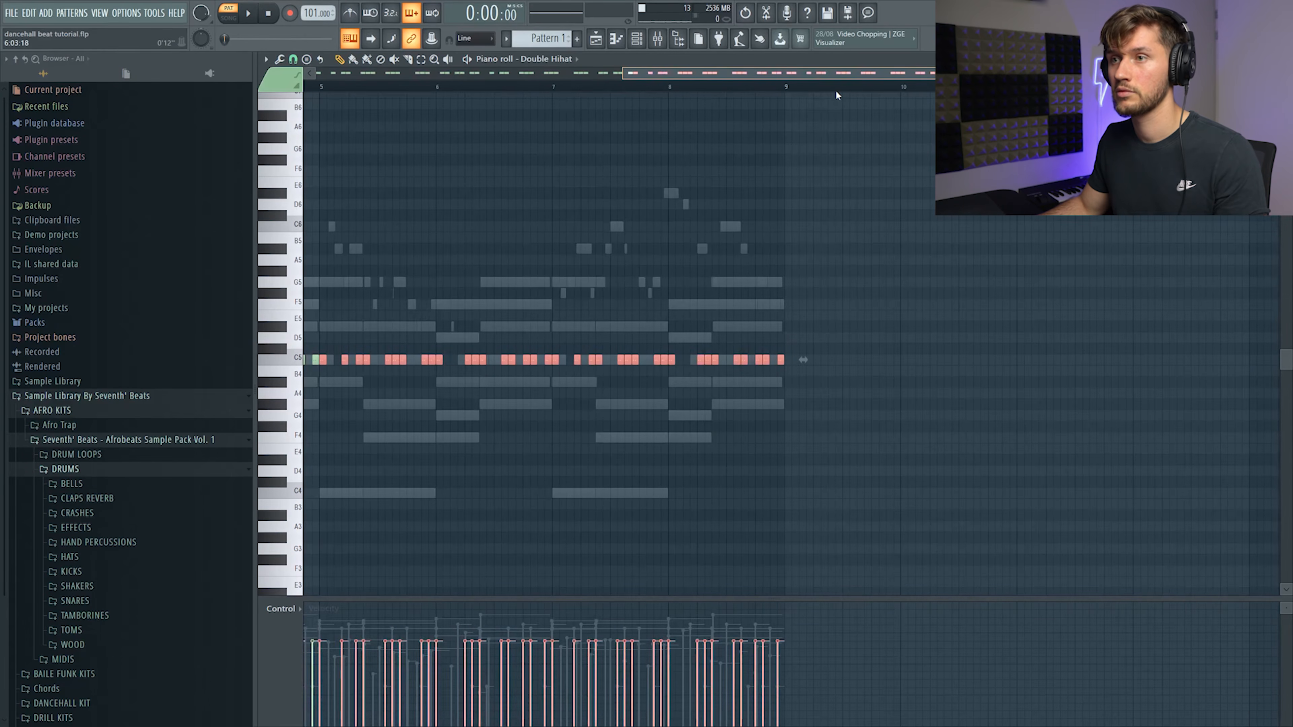
Copy the rimshots of bars 1 and 2 into the Clap channel, leave out the quieter hits, and play the claps back
key(F6)
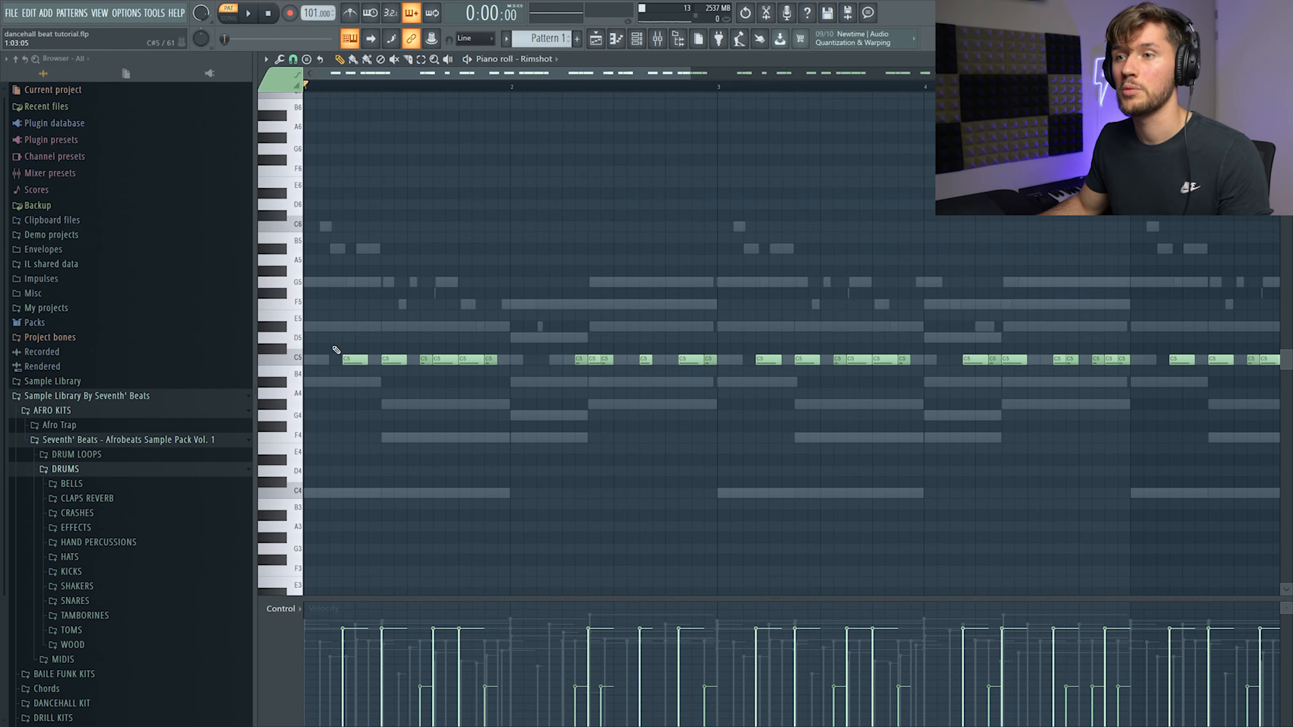
drag(337, 346, 712, 387)
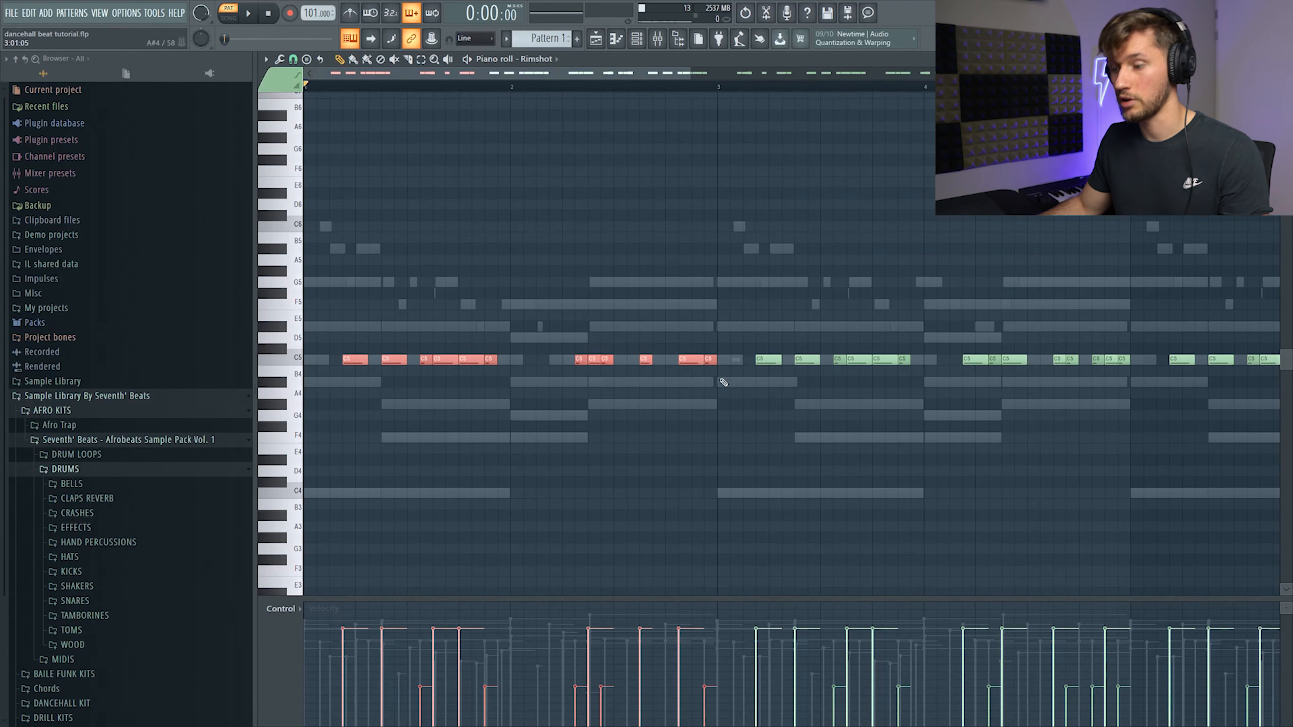
click(643, 39)
click(592, 395)
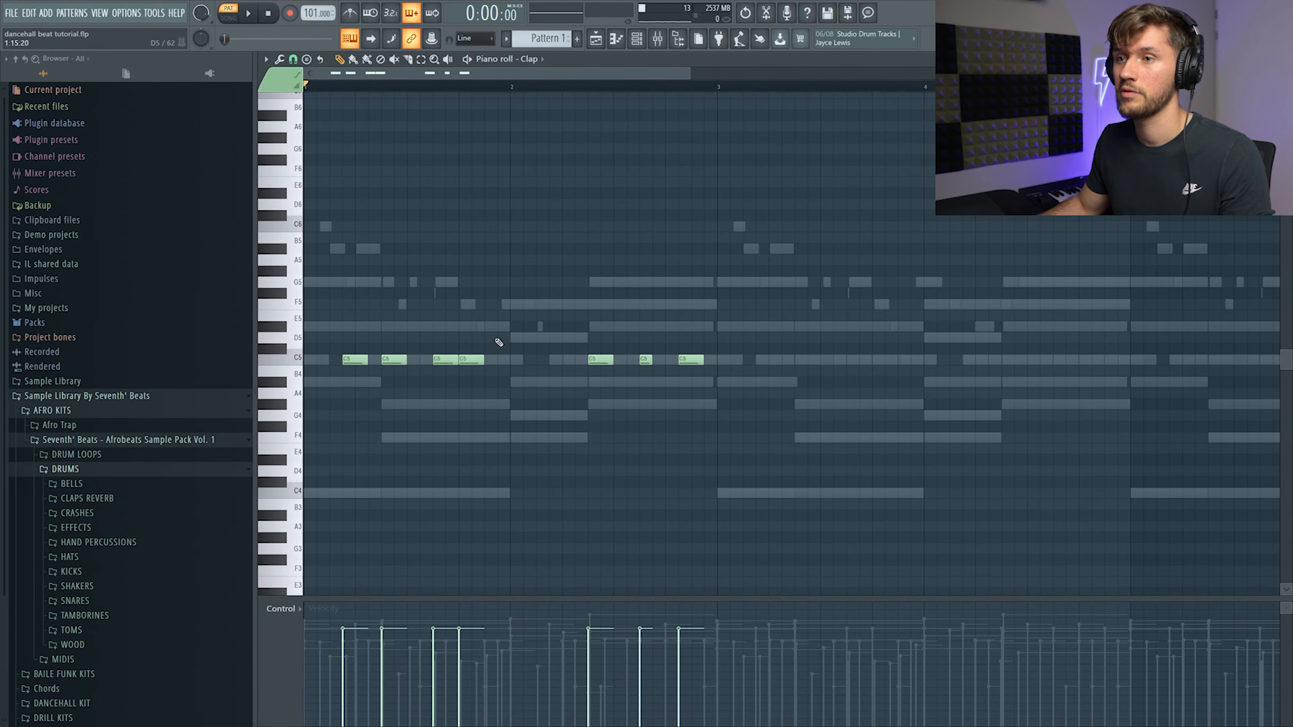
key(space)
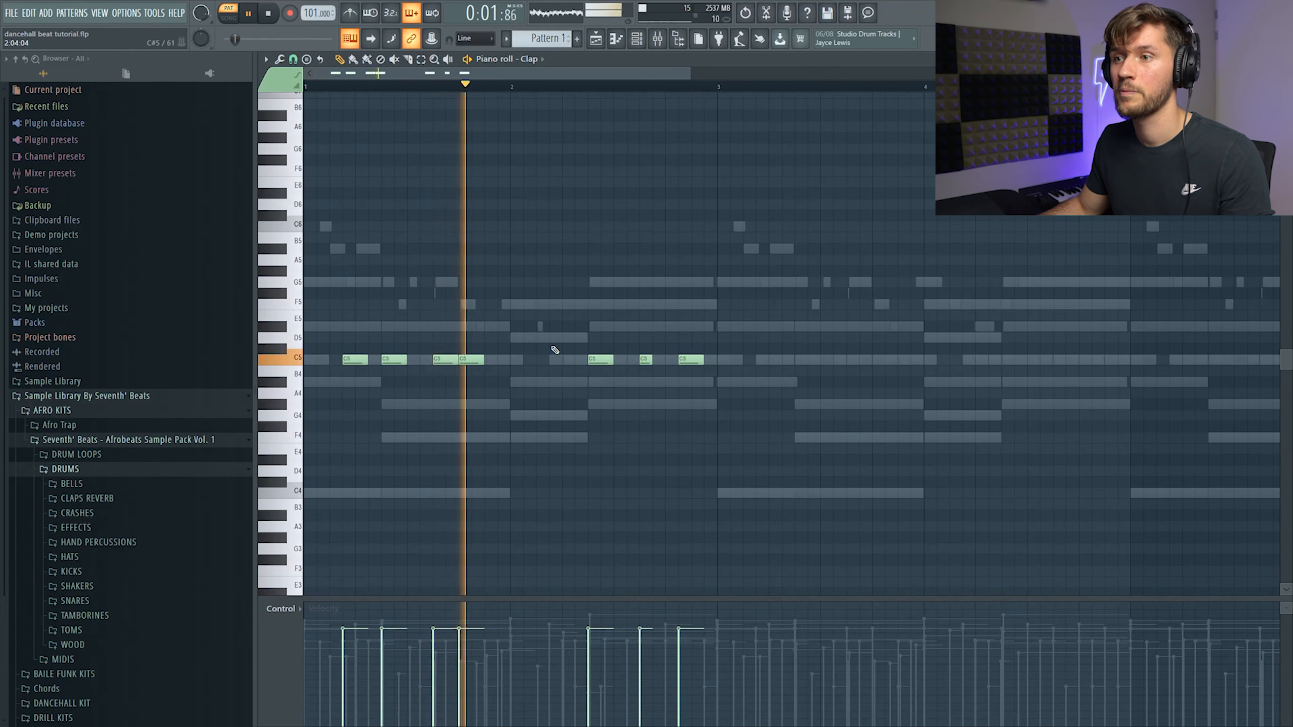
key(space)
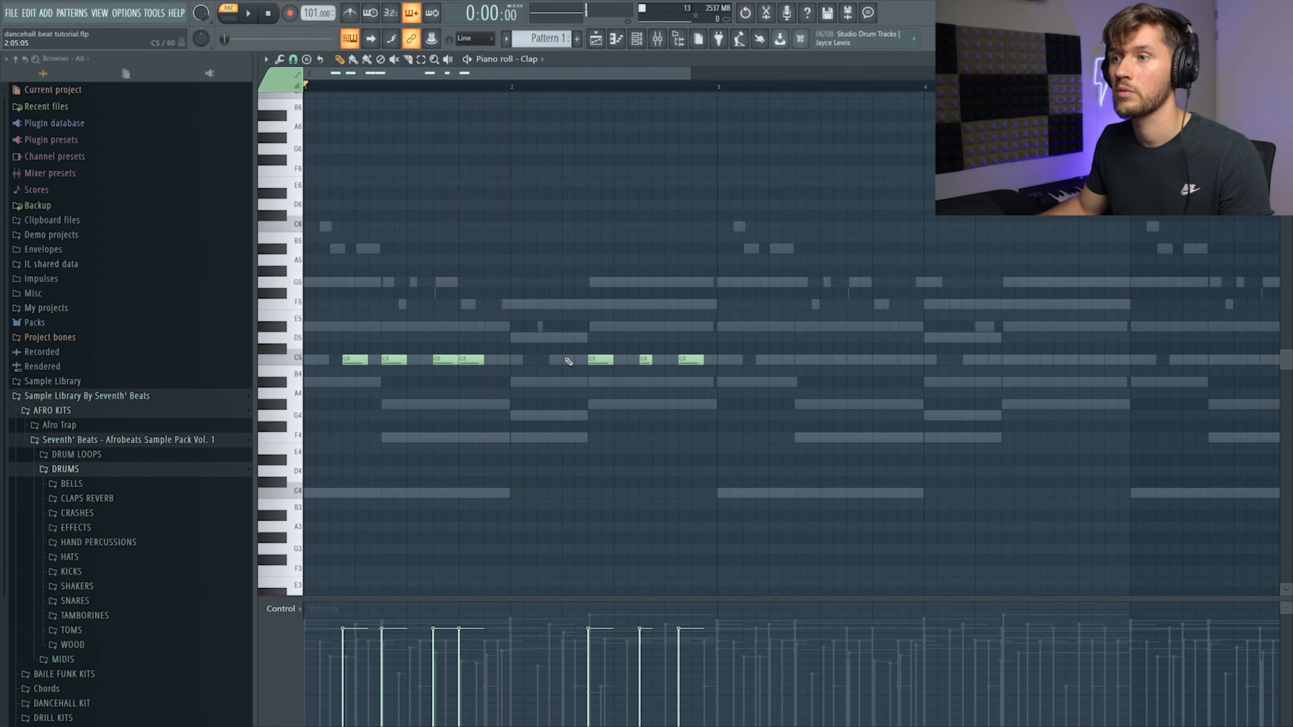
Set the note snap to 1/2 step, add four short claps with rising velocity before bar 2's step 7, and play them back
ctrl+scroll(538, 275, up, 2)
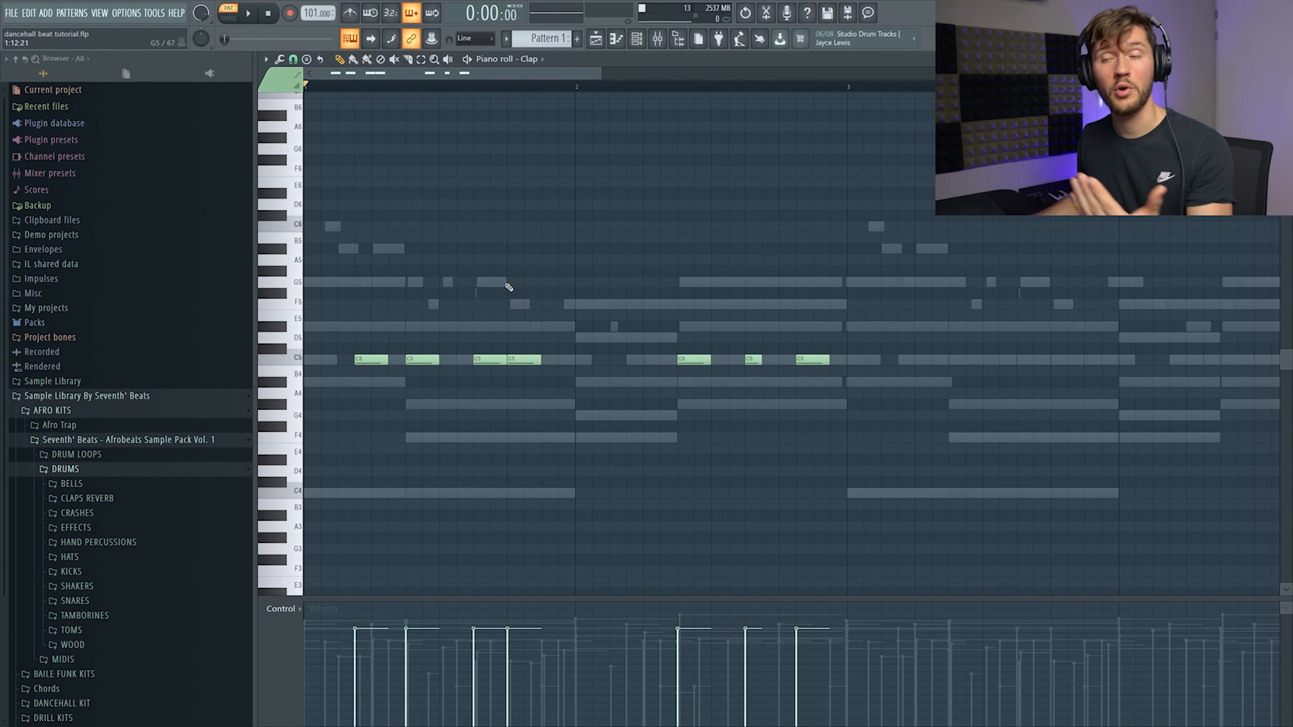
click(293, 59)
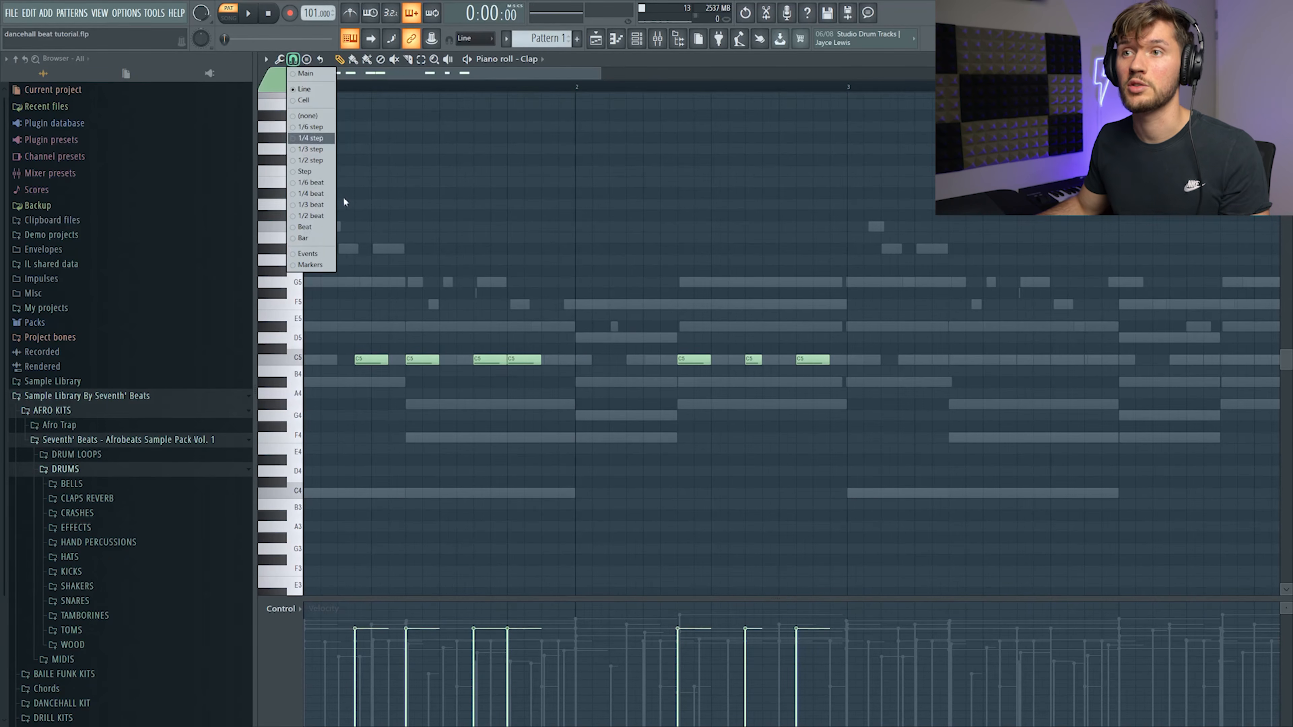
click(308, 161)
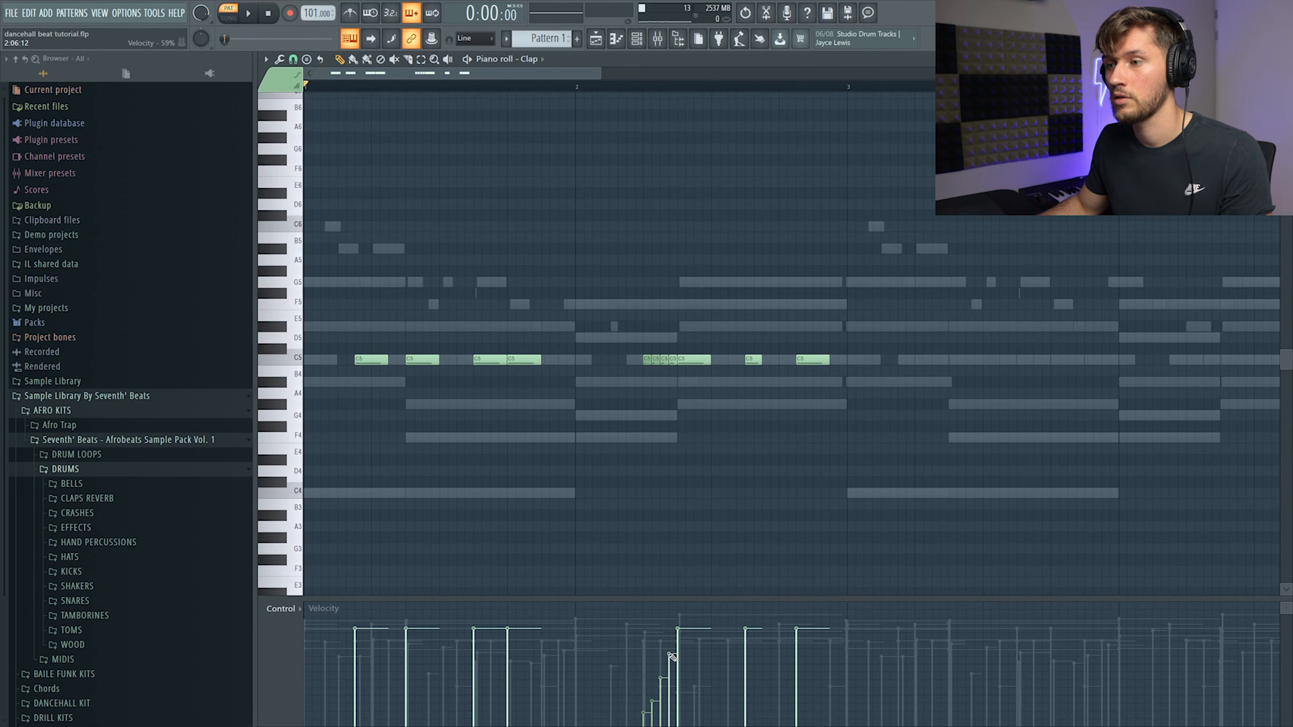
key(space)
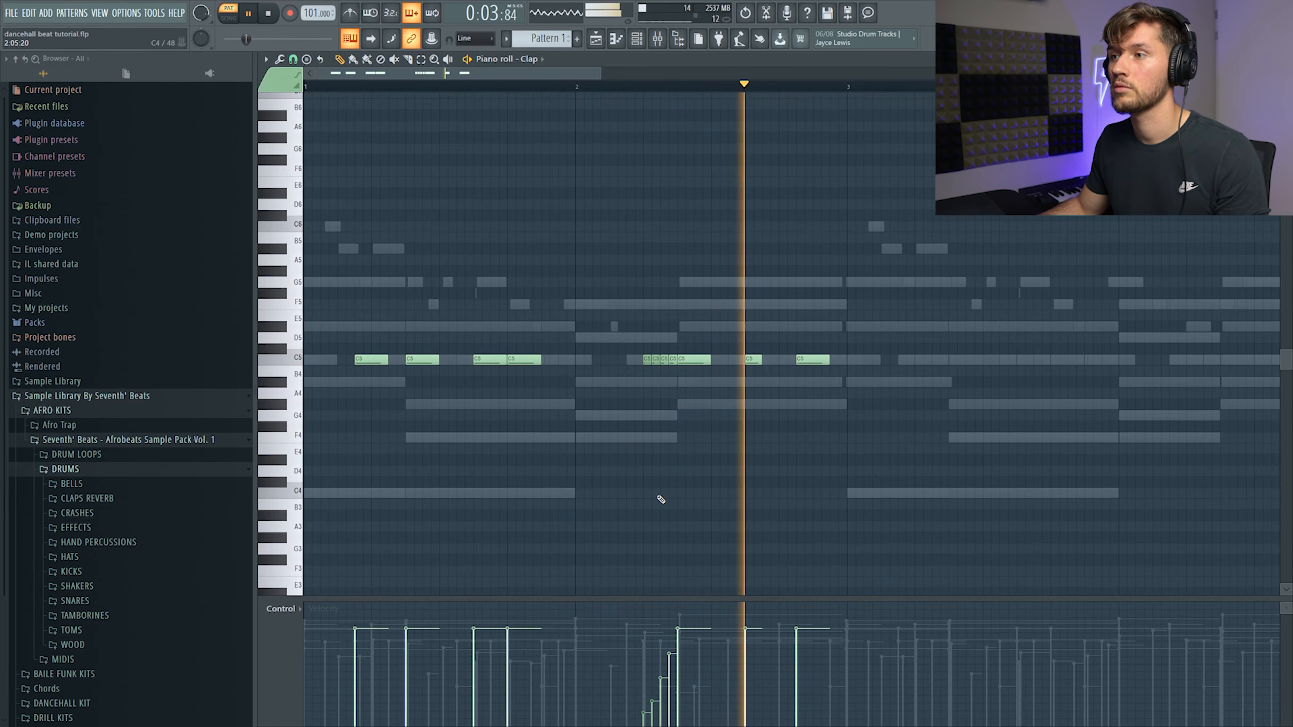
key(space)
Lower and slightly vary the clap velocities across bars 1 and 2 while listening
scroll(682, 346, up, 1)
key(space)
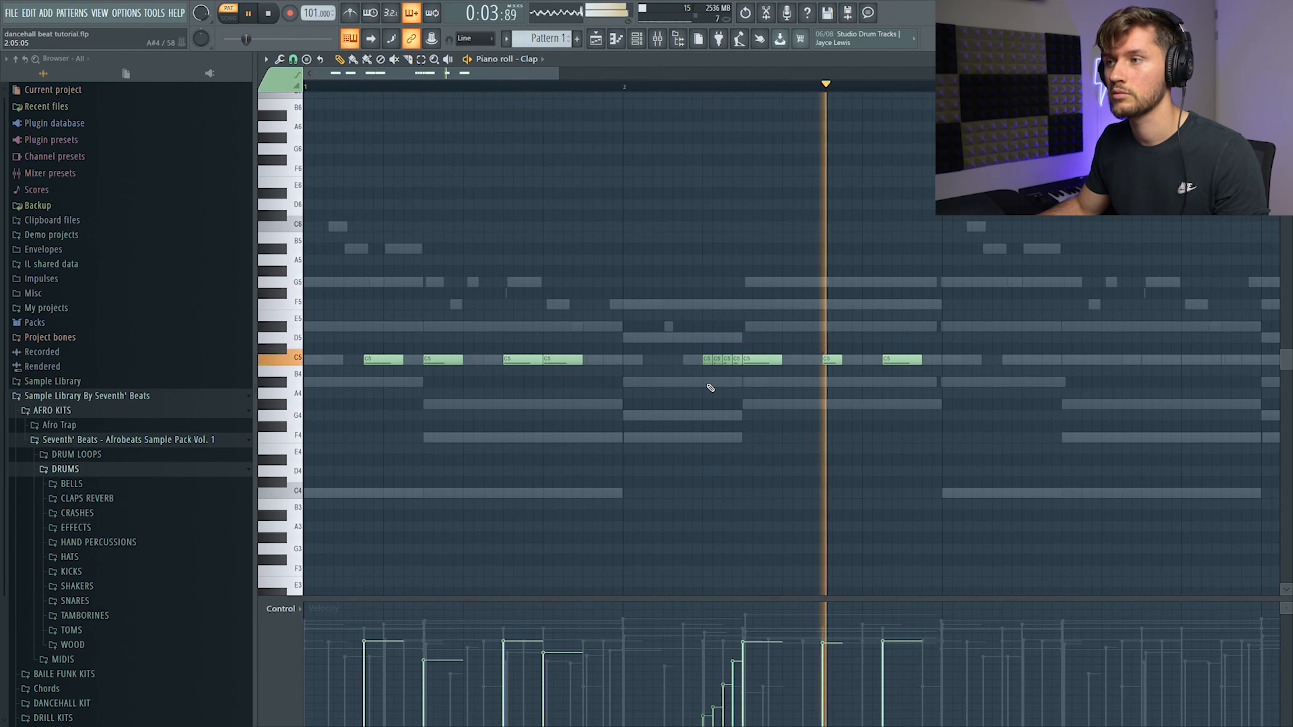
key(space)
Duplicate the two-bar clap pattern until it fills bars 3 to 8
key(ctrl+a)
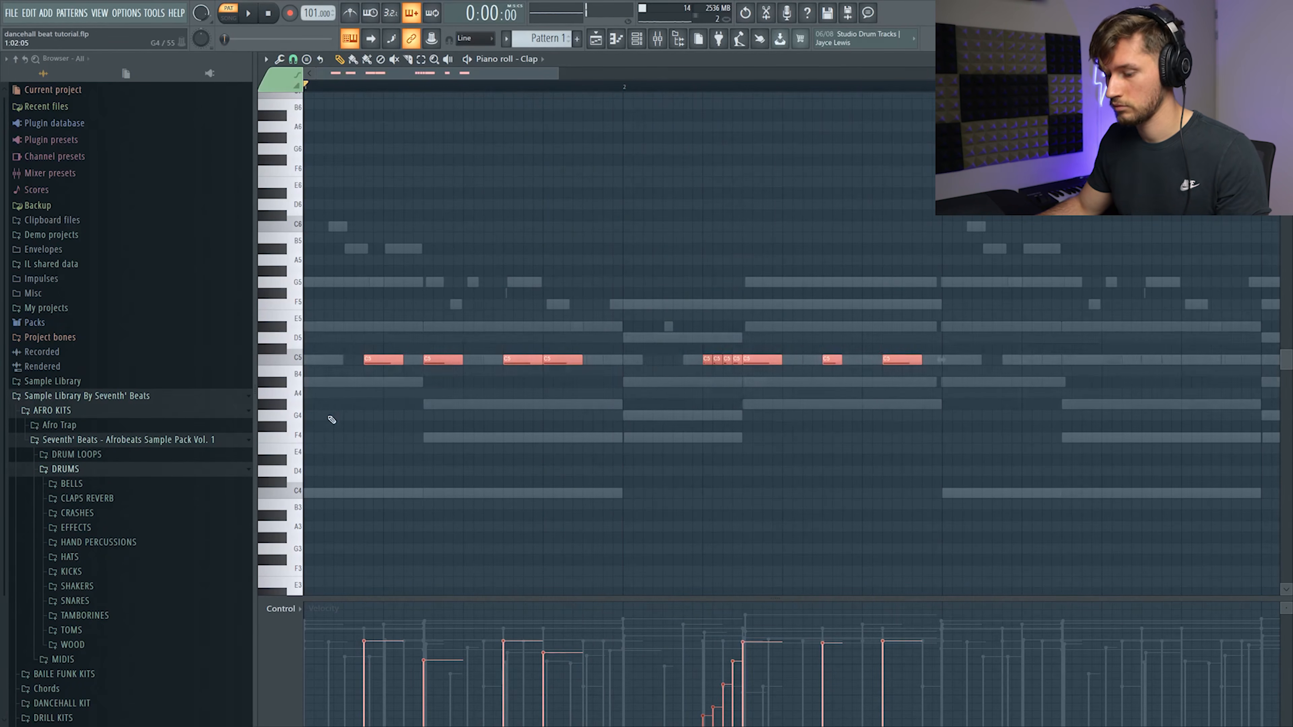
drag(558, 72, 865, 98)
key(ctrl+b)
scroll(754, 79, left, 5)
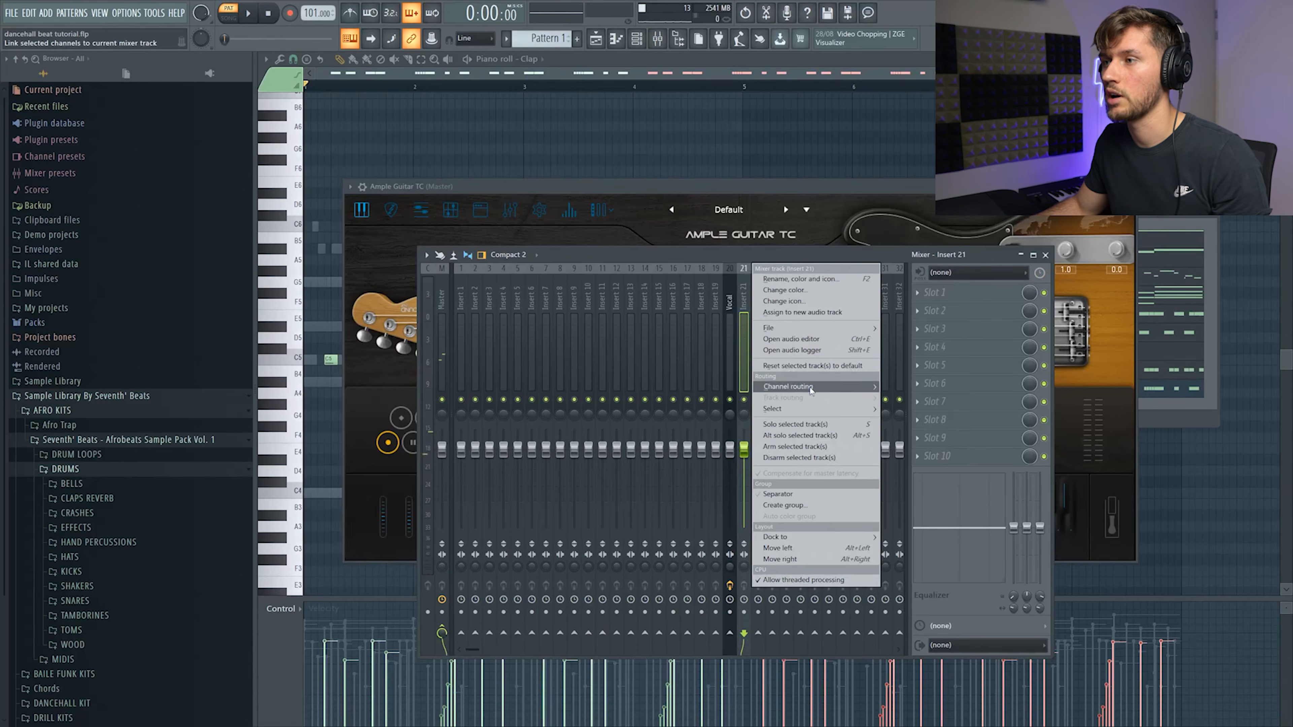
Route Ample Guitar TC to mixer insert 21 and load ValhallaVintageVerb in its first effect slot
mouse_move(840, 387)
click(925, 387)
click(936, 292)
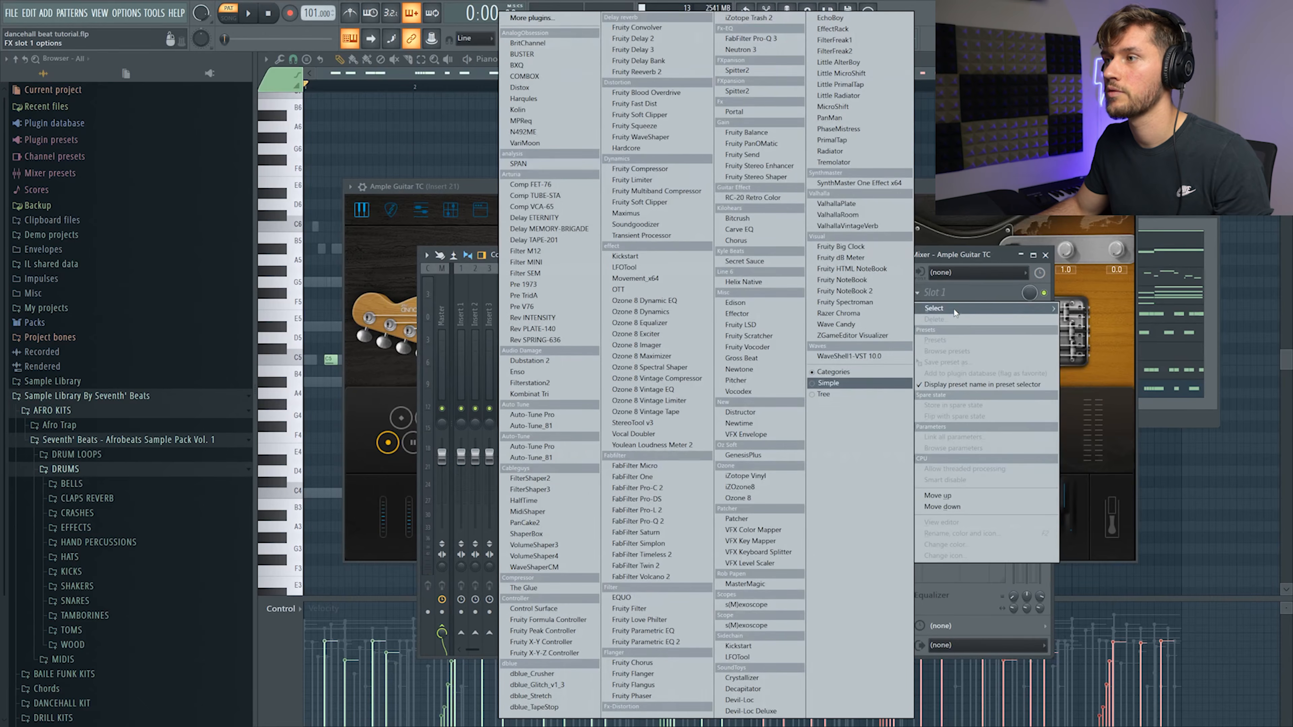
click(846, 225)
During playback, set the guitar reverb to 10.5 % mix, 1.40 s decay, 6290 Hz high cut and 1500 Hz low cut
drag(377, 403, 377, 401)
drag(370, 343, 370, 438)
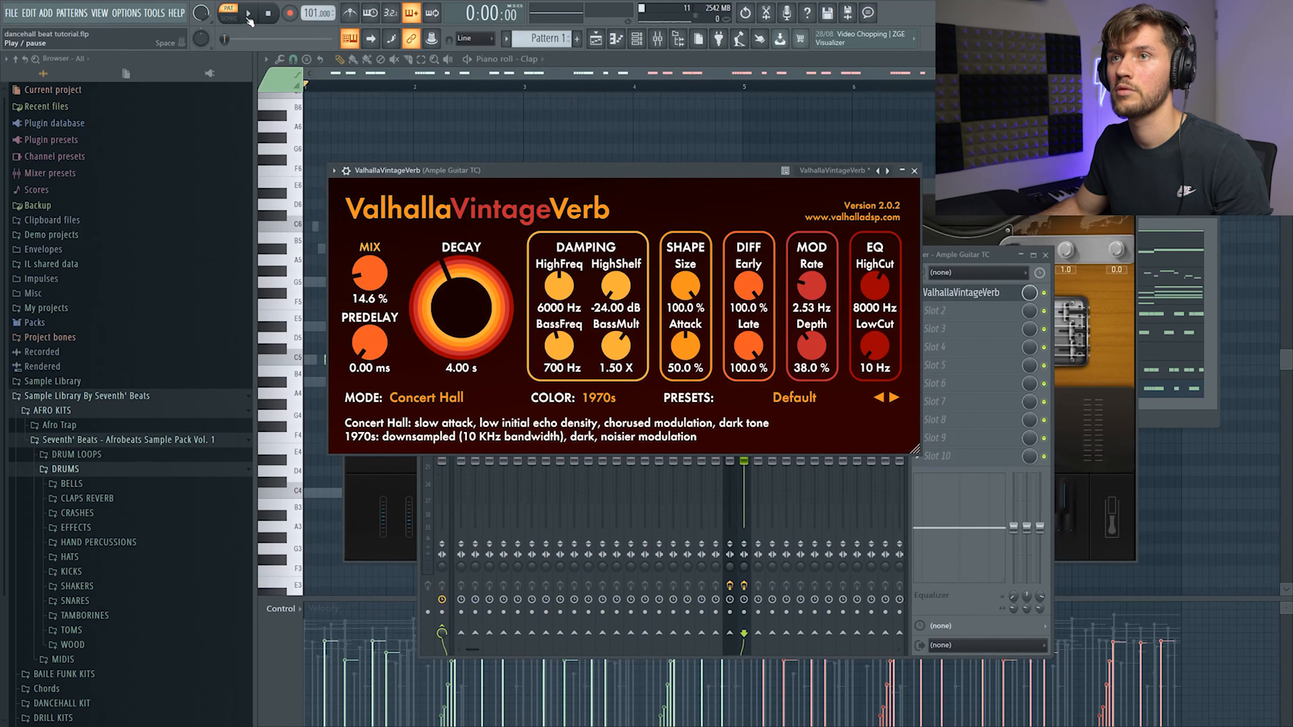
click(249, 17)
drag(370, 279, 370, 272)
drag(460, 287, 460, 307)
drag(374, 281, 374, 293)
drag(874, 346, 875, 306)
drag(370, 275, 370, 280)
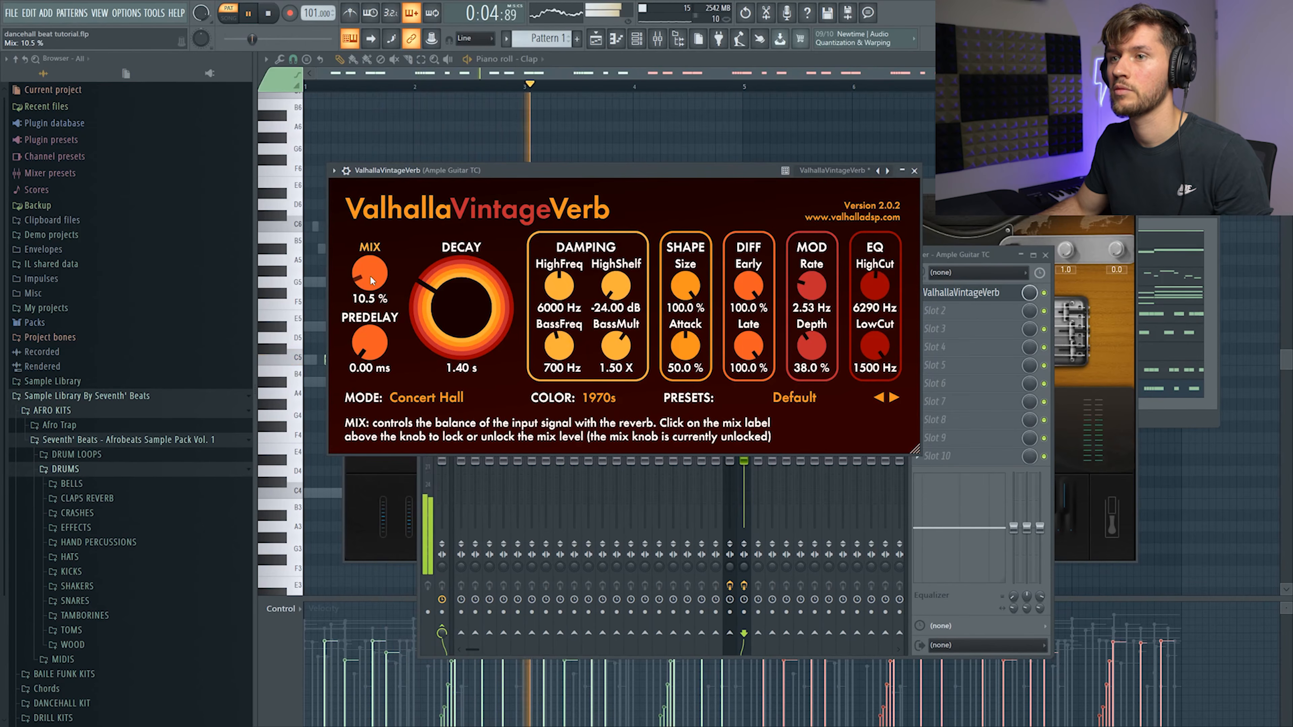
Route kick, clap, double hi-hat, open hat, bass and chords to inserts 1, 2, 3, 4, 10 and 22, and lower the guitar to 85%
click(960, 261)
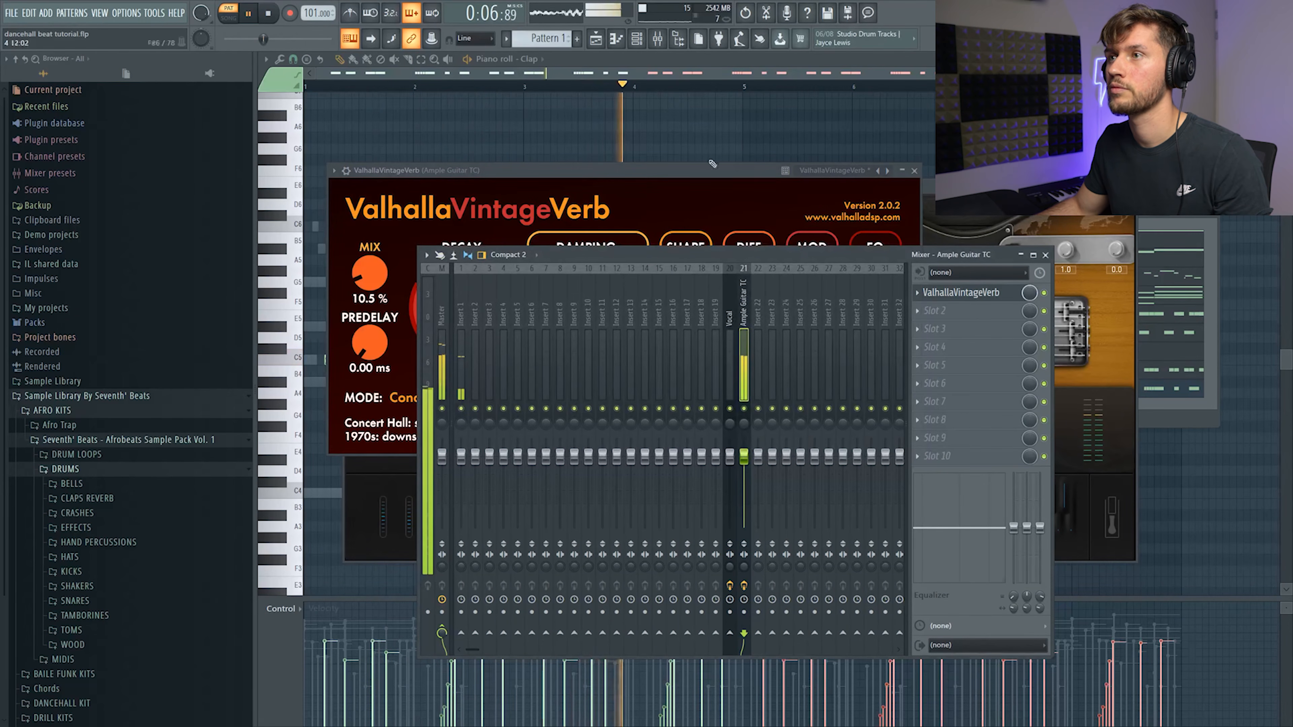
click(637, 39)
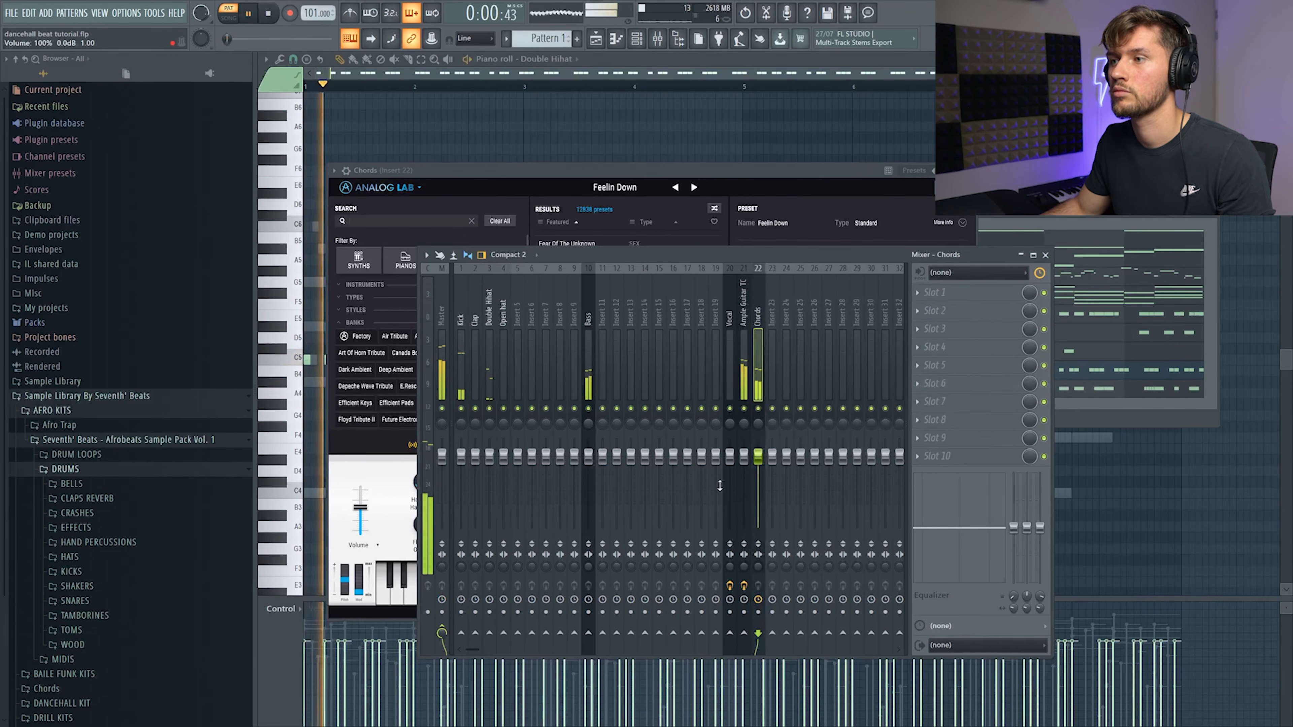
drag(744, 455, 744, 467)
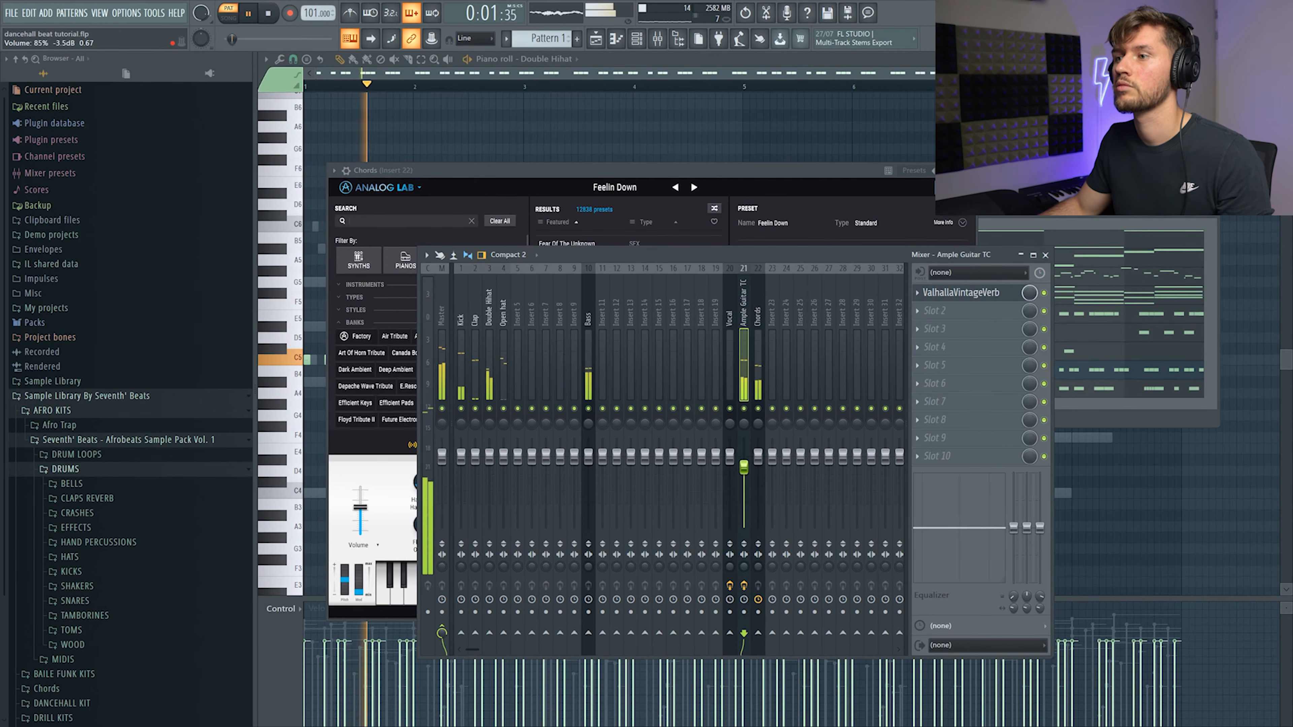
key(space)
Split the guitar into Pattern 2 and the chords into Pattern 3, and place both clips at bar 5 on tracks 1 and 2
click(598, 40)
click(637, 40)
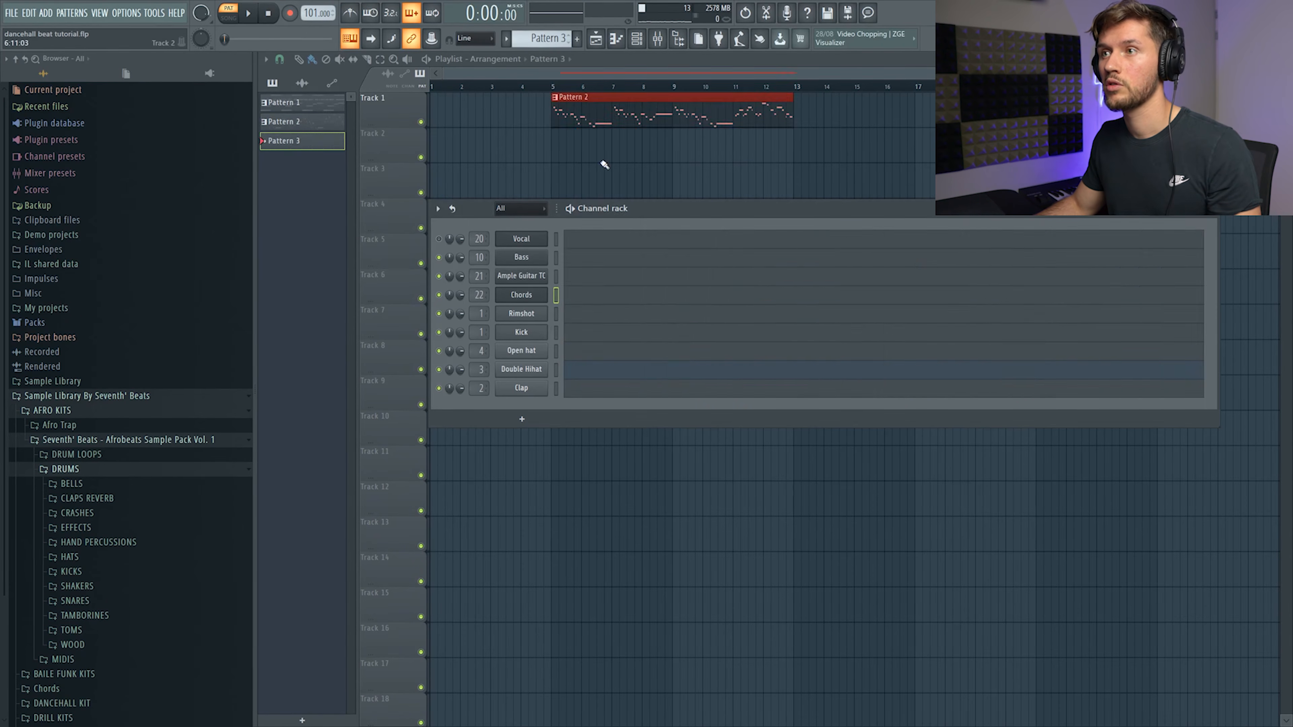
key(ctrl+v)
click(620, 161)
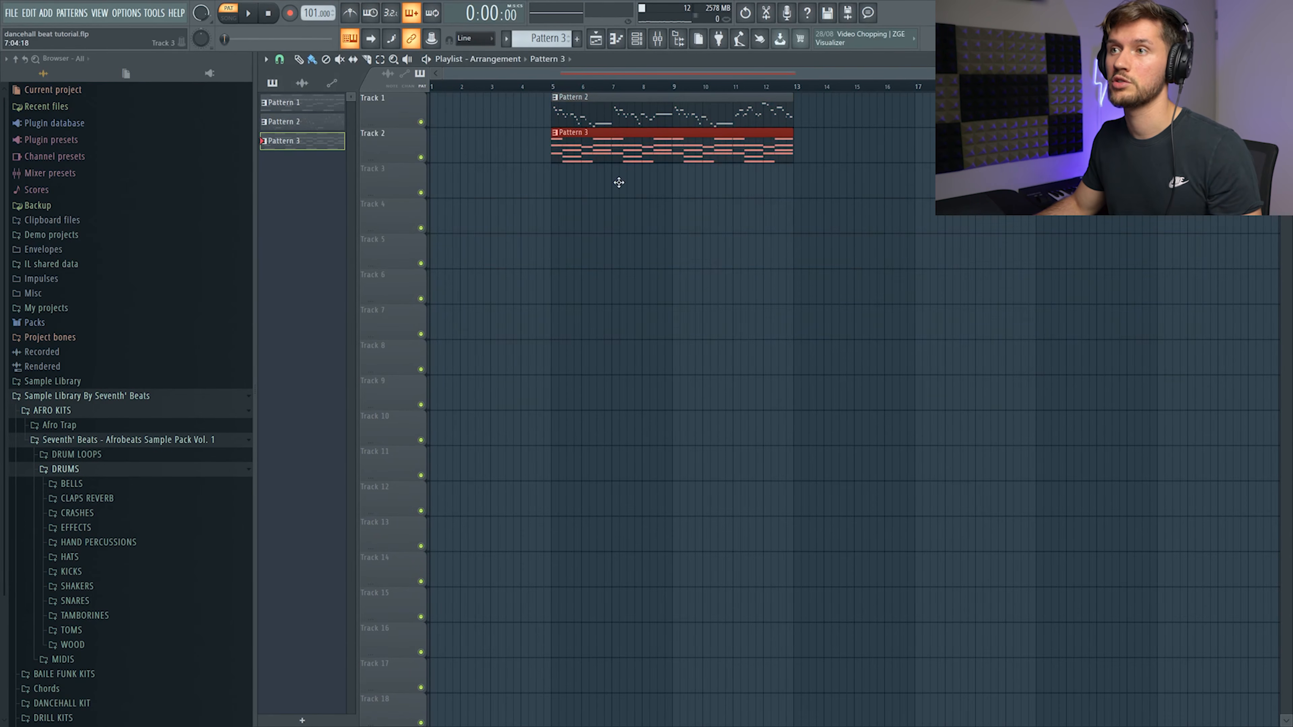
Move the guitar and chord clips down to tracks 4 and 5
click(636, 39)
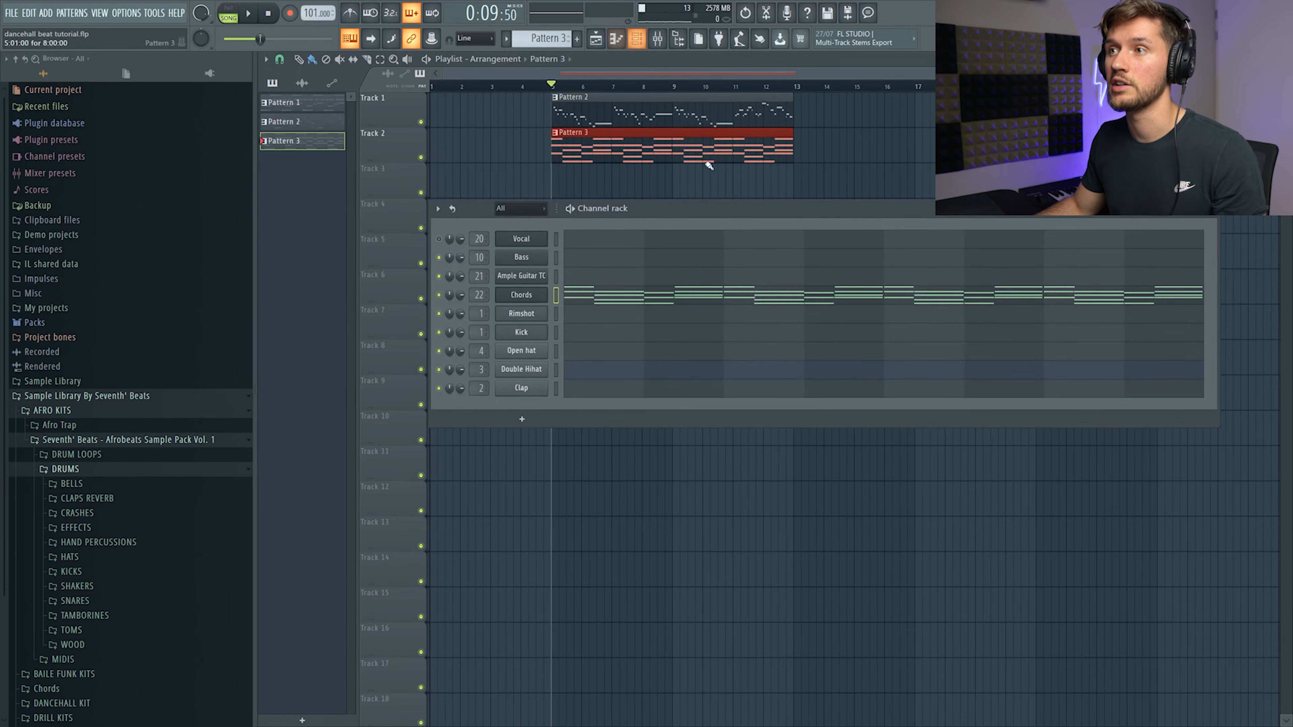
drag(537, 109, 770, 152)
drag(705, 138, 705, 242)
Split the bass into Pattern 4 and place its clip on track 7, covering bars 9 to 12
click(639, 39)
key(KP_Subtract)
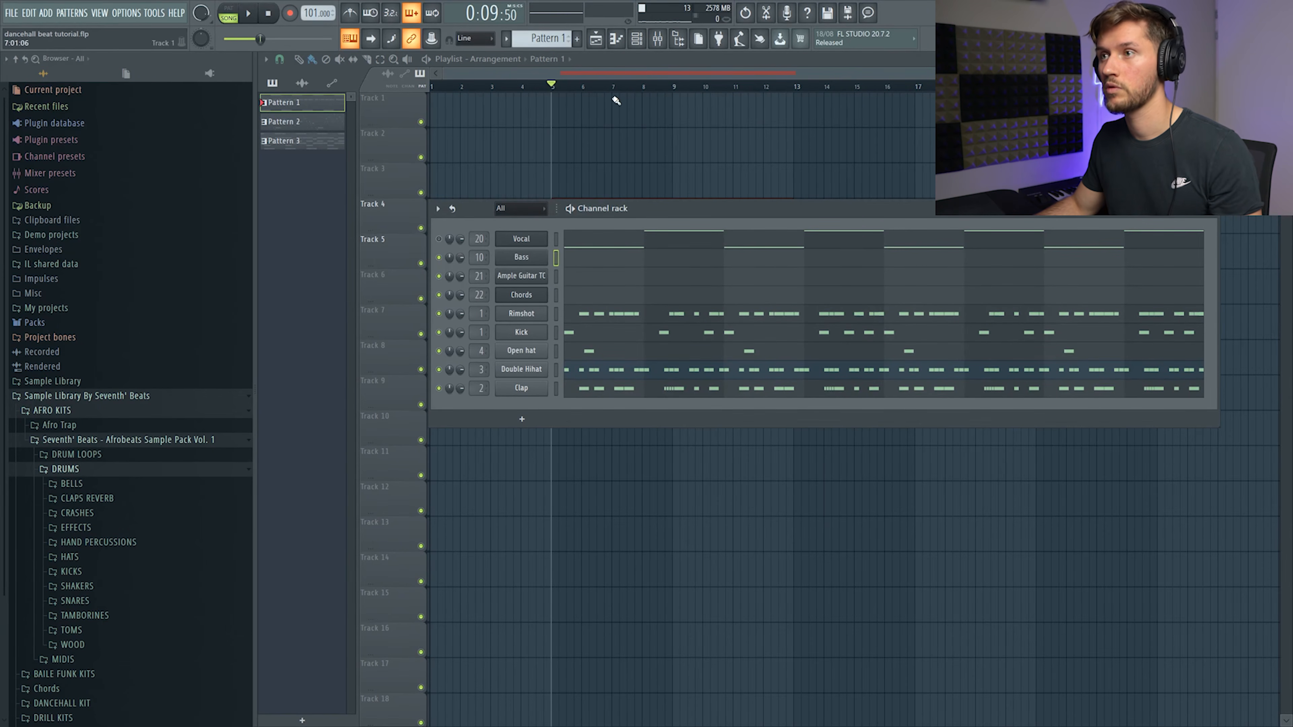
click(579, 41)
click(637, 40)
click(616, 114)
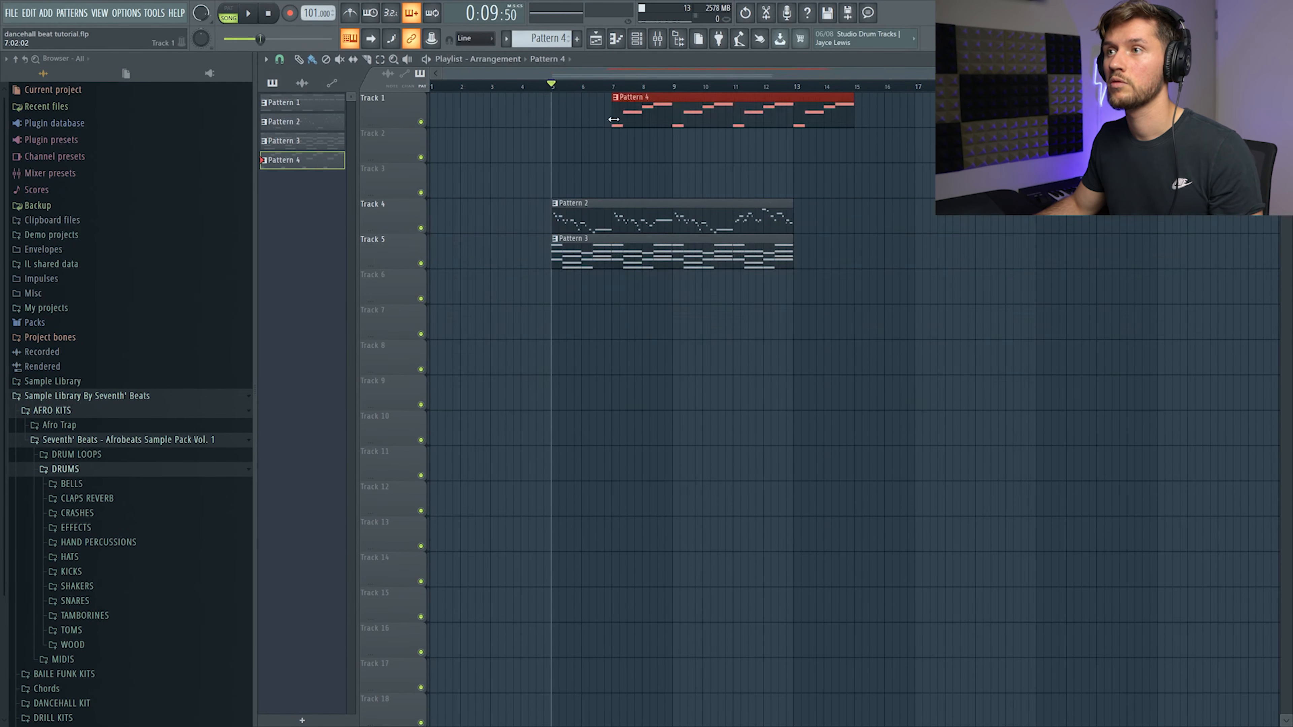
drag(691, 116, 745, 326)
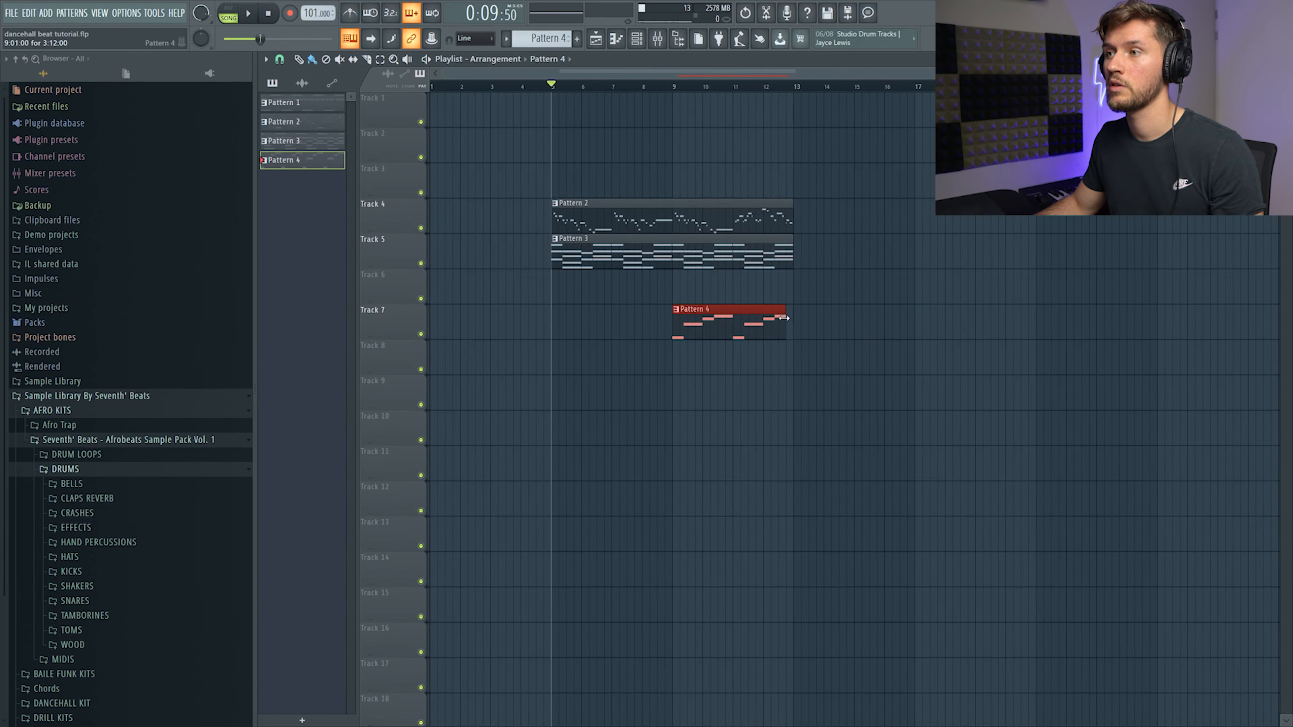
Split the vocal into Pattern 5 and place its clip on track 8 at bar 21
click(636, 39)
key(KP_Subtract)
key(KP_Subtract)
key(KP_Subtract)
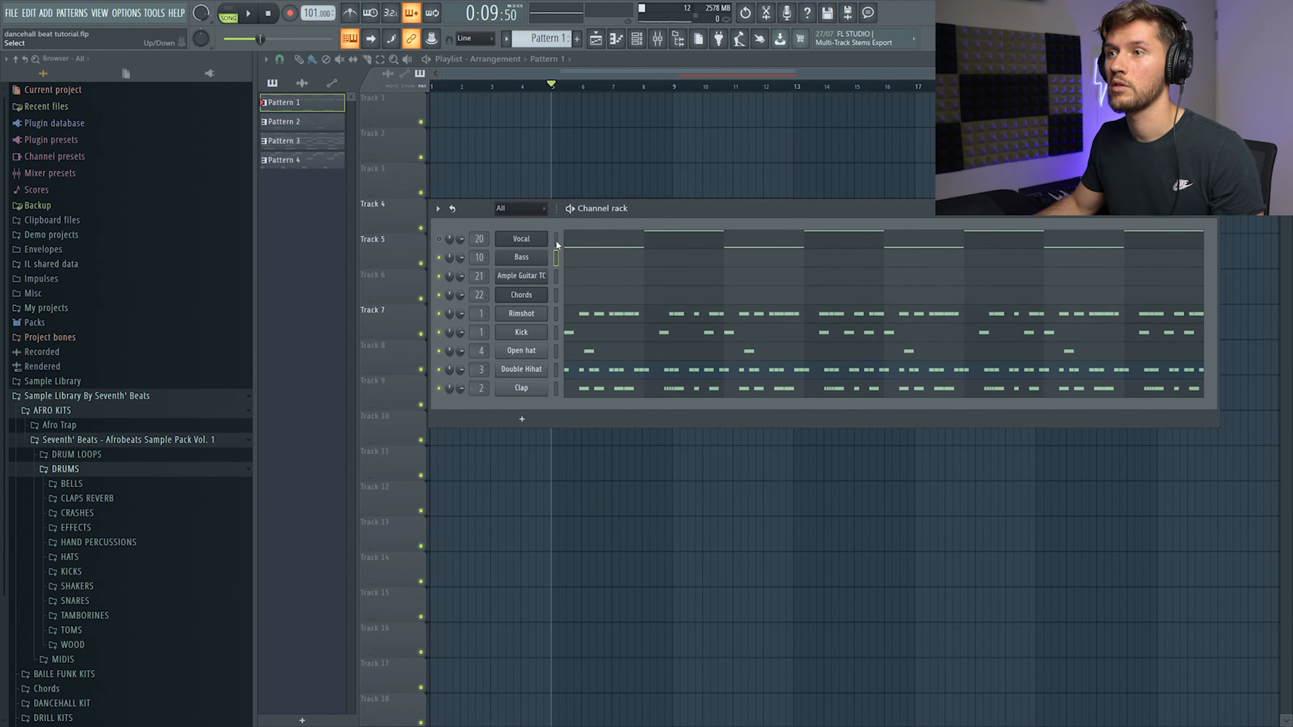
click(578, 38)
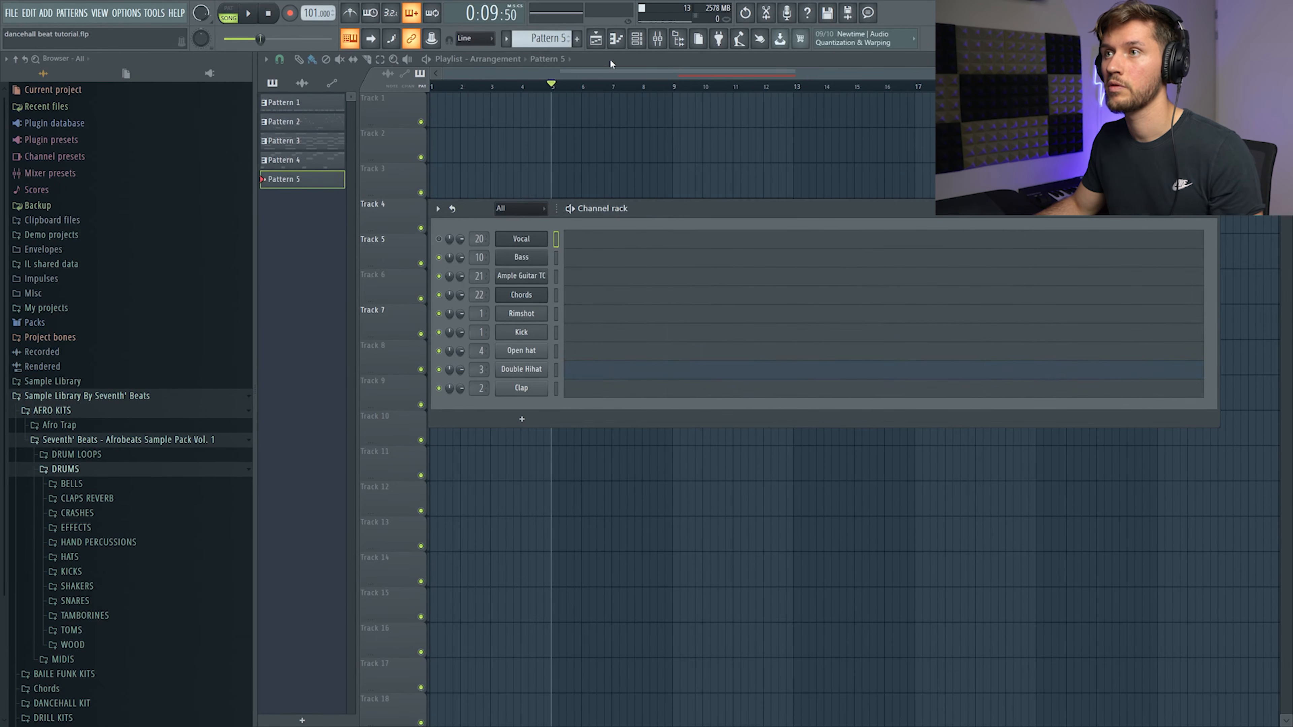
click(637, 38)
click(857, 167)
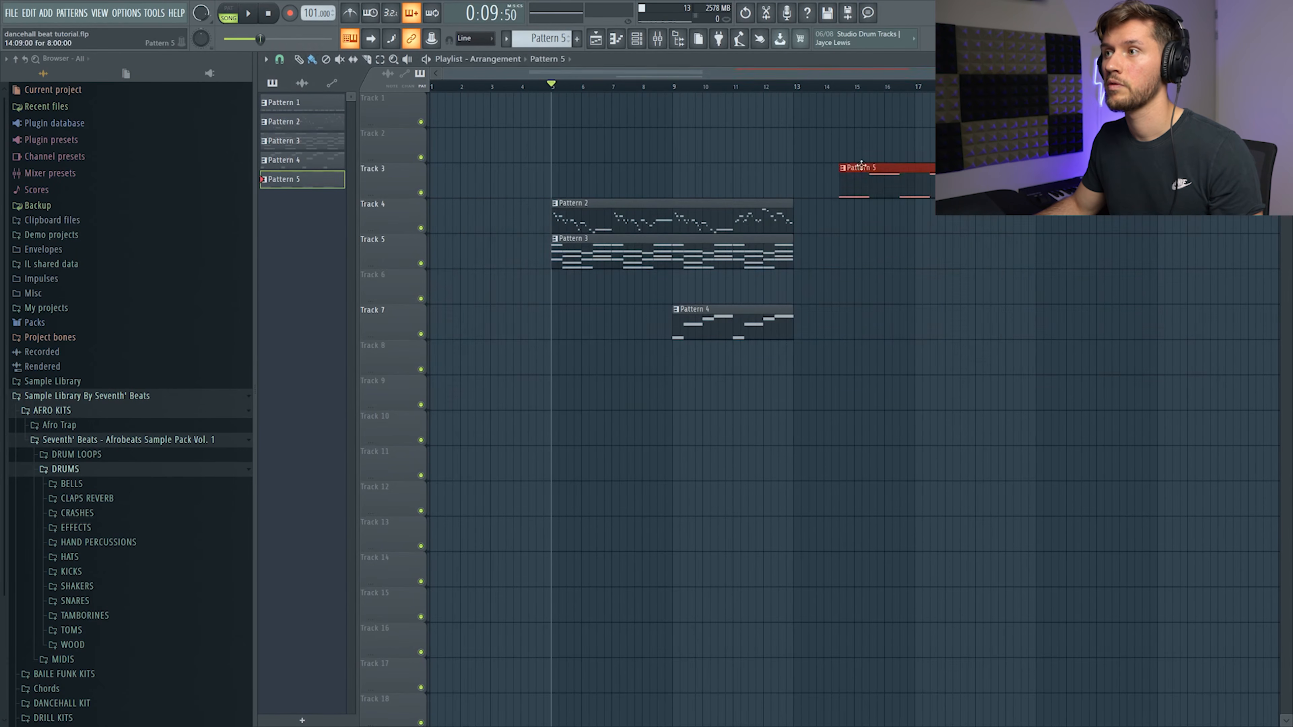
drag(896, 170, 1100, 365)
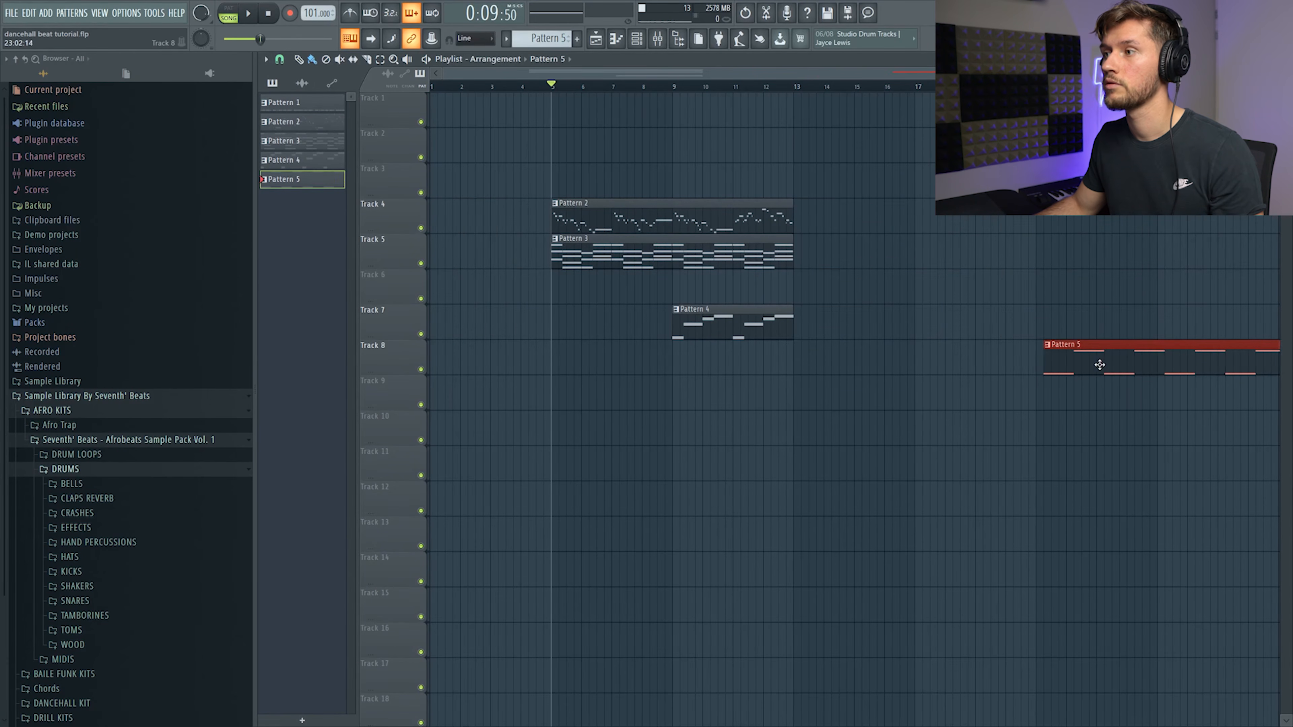
Repeat the Pattern 3 chord clip on track 5 at bars 13 and 21
click(668, 250)
click(803, 185)
drag(851, 194, 846, 271)
click(1036, 296)
drag(1062, 298, 1085, 246)
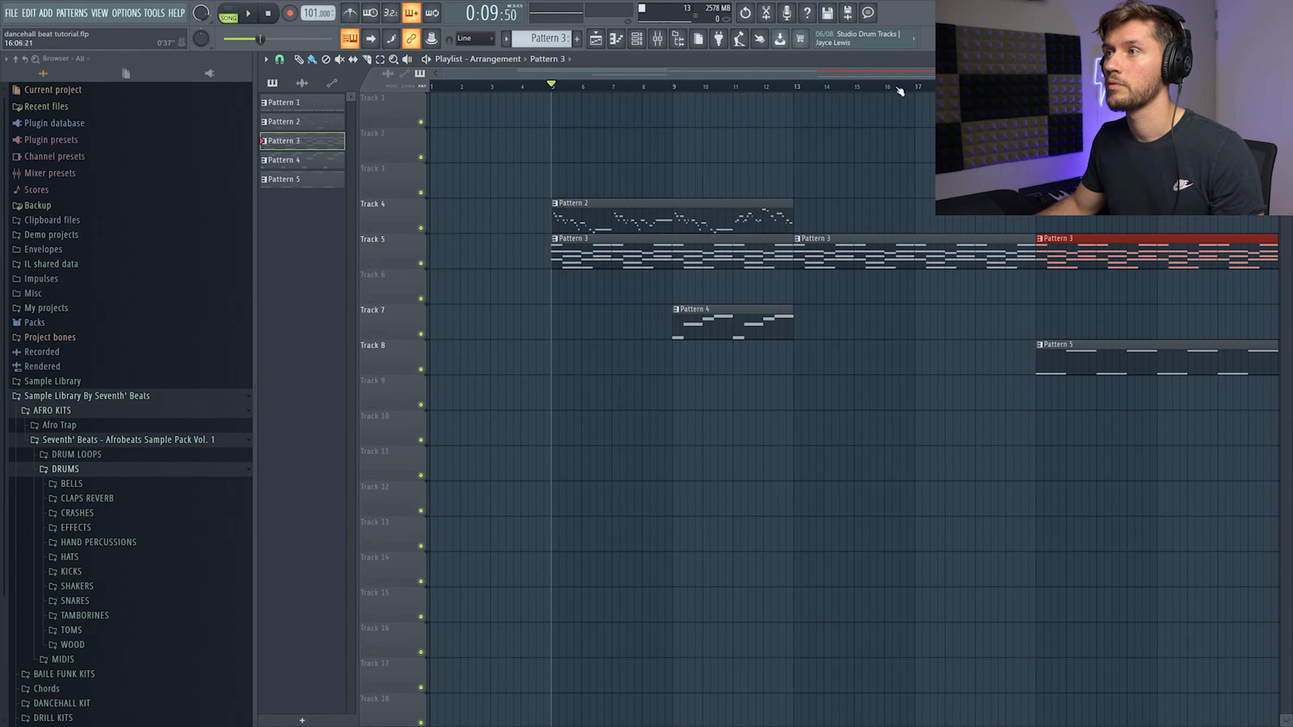
During playback, split the kick out of Pattern 1 into Pattern 6 and place its clip on track 1 at bar 13
key(space)
click(636, 39)
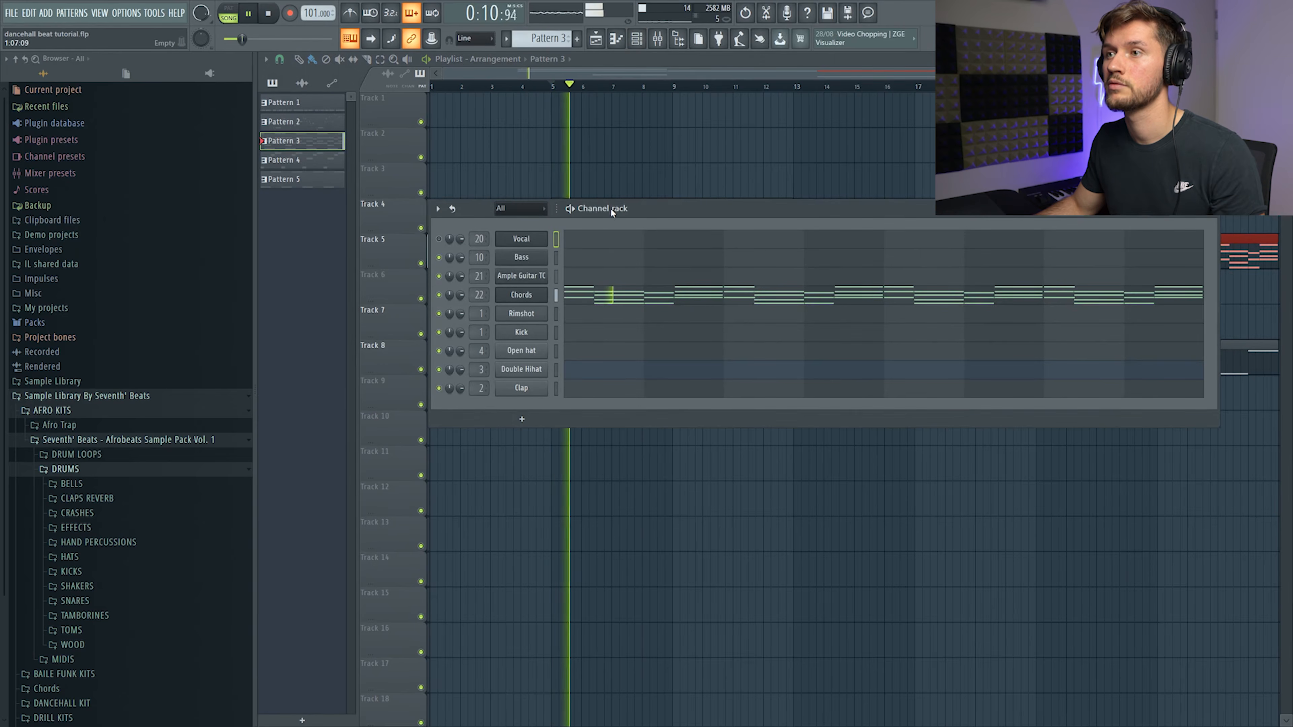
key(KP_Subtract)
key(KP_Subtract)
click(557, 333)
key(ctrl+x)
click(577, 38)
key(ctrl+v)
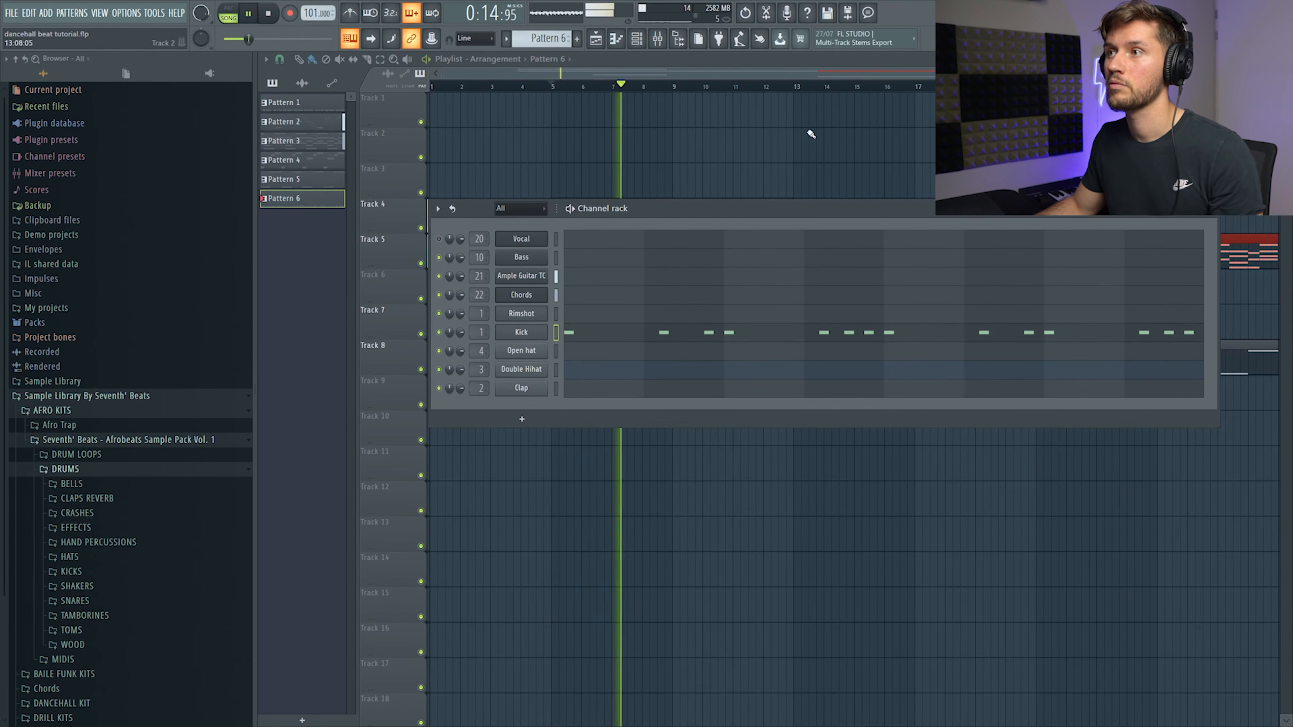
click(797, 117)
Place the Pattern 1 drum clip on track 2 at bar 13
key(KP_Subtract)
key(KP_Subtract)
key(KP_Subtract)
key(KP_Subtract)
key(KP_Subtract)
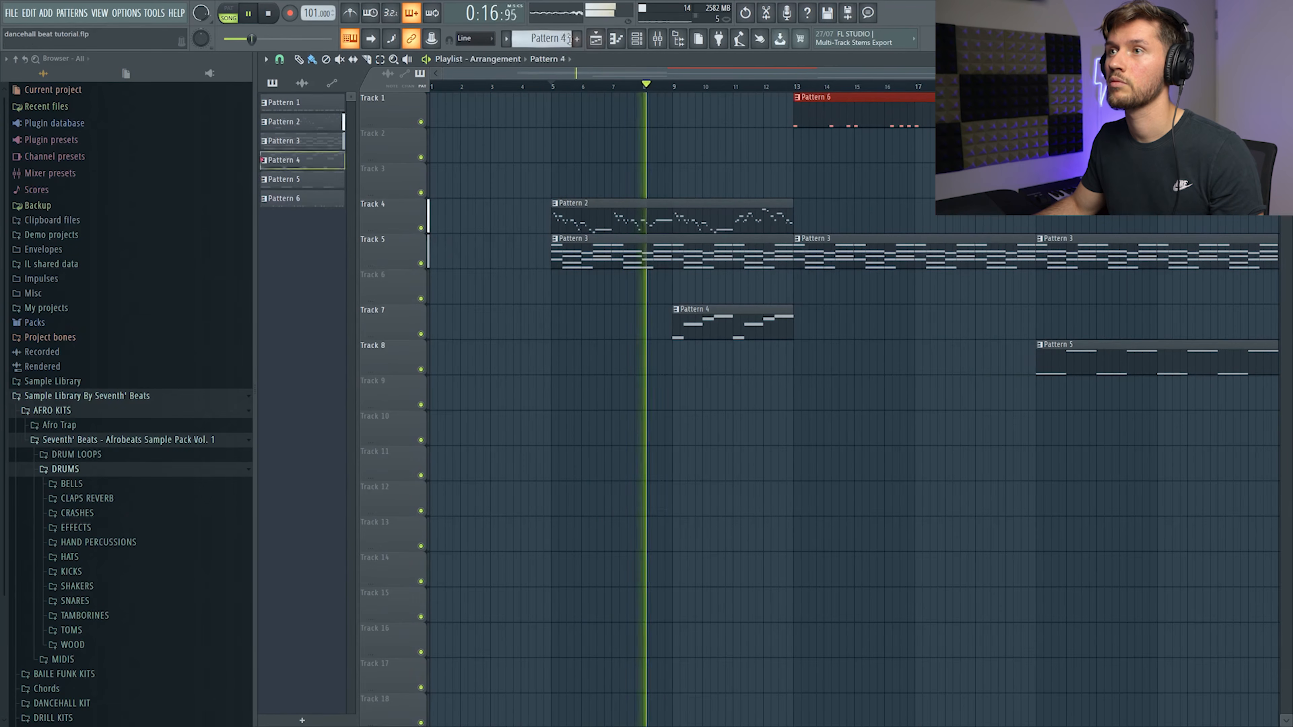
click(797, 148)
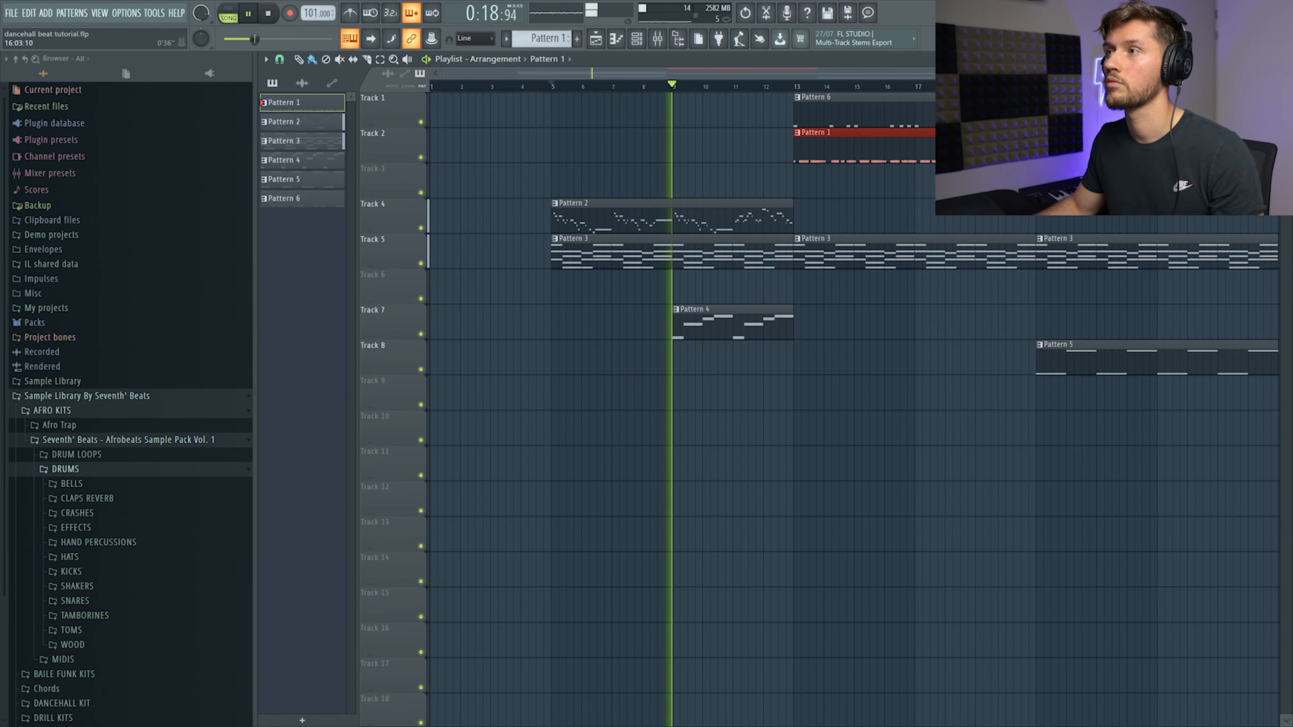
Shift the guitar, chord, bass and vocal clips down one track to tracks 5, 6, 8 and 9
scroll(1160, 111, down, 2)
drag(1135, 180, 495, 356)
drag(568, 221, 569, 258)
drag(1016, 234, 1185, 220)
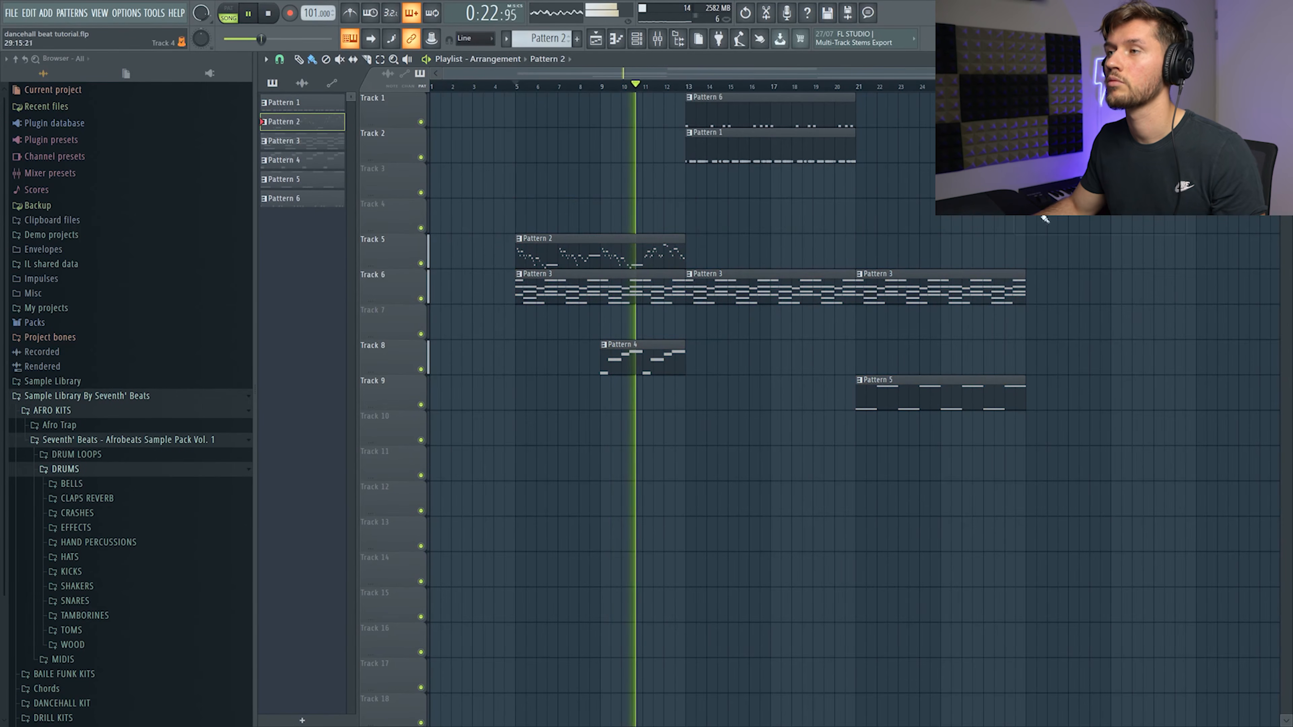
Add a second Pattern 1 drum clip on track 2 at bar 21
click(844, 153)
click(872, 179)
drag(911, 182, 896, 146)
drag(1226, 230, 1063, 224)
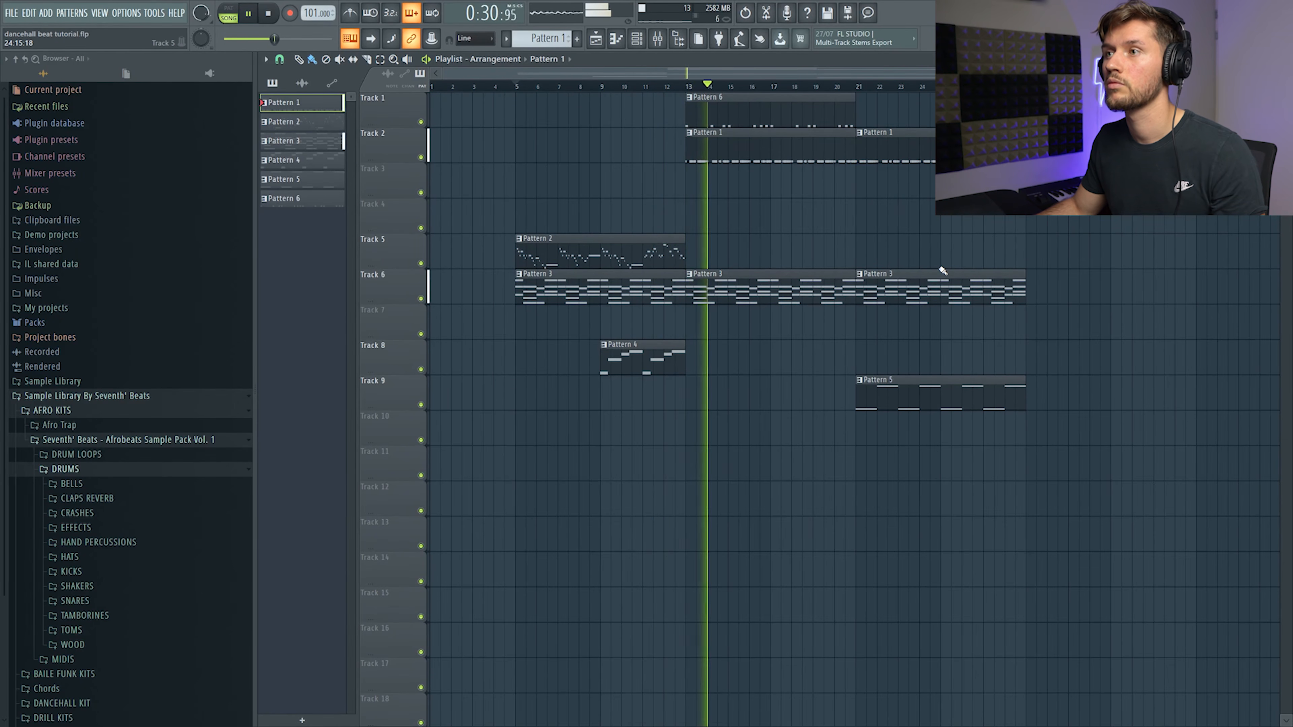
Listen to the drum section while checking the channel notes and mixer levels, and stop playback
click(637, 39)
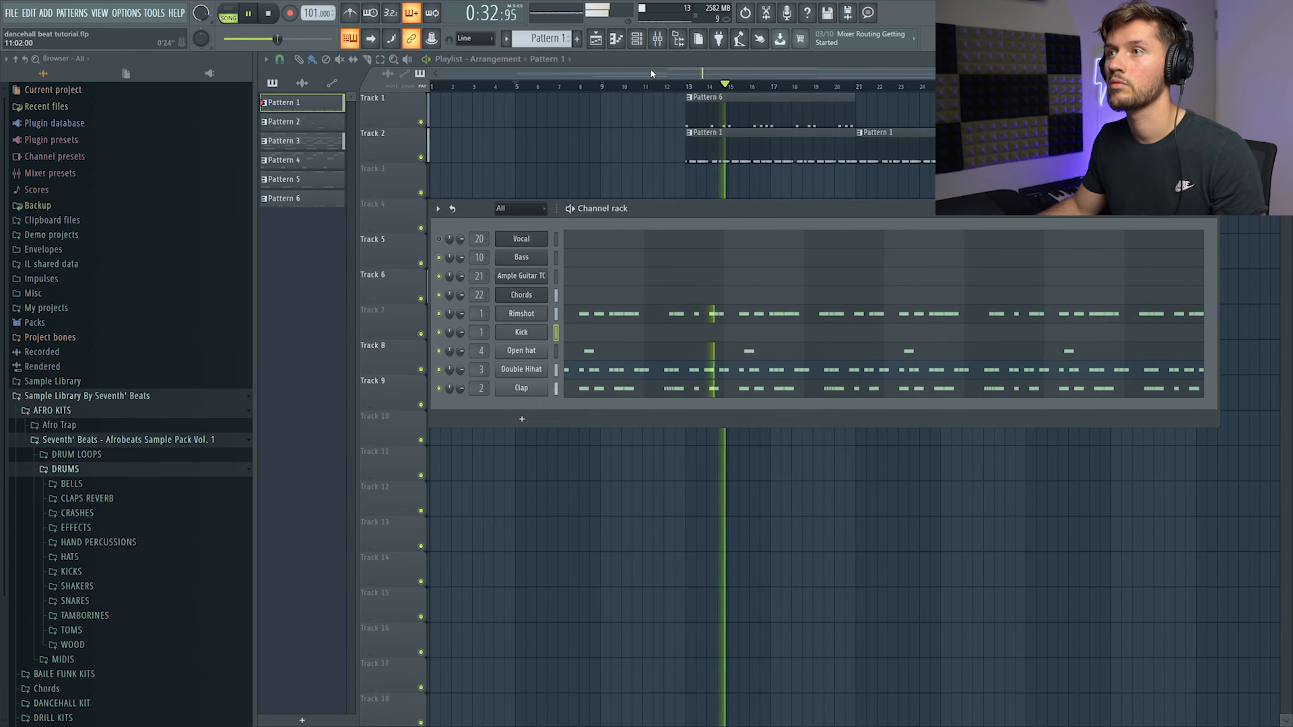
key(F9)
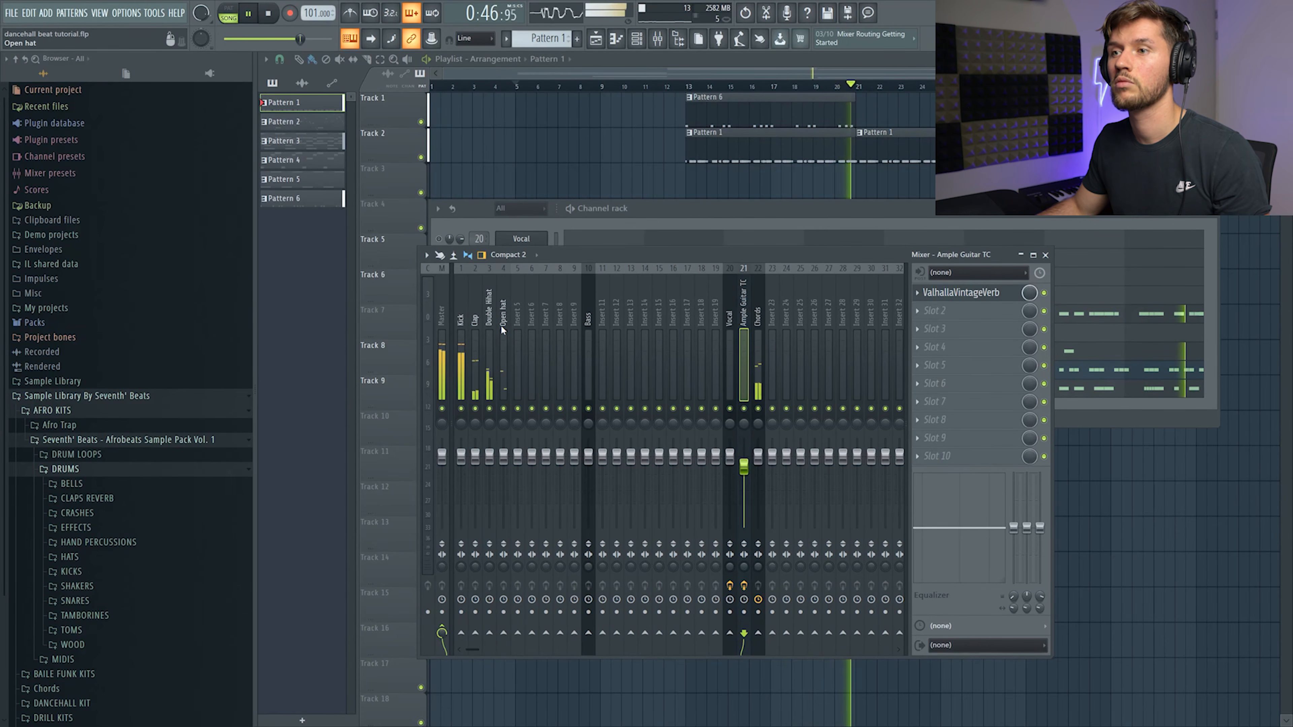
click(806, 192)
key(space)
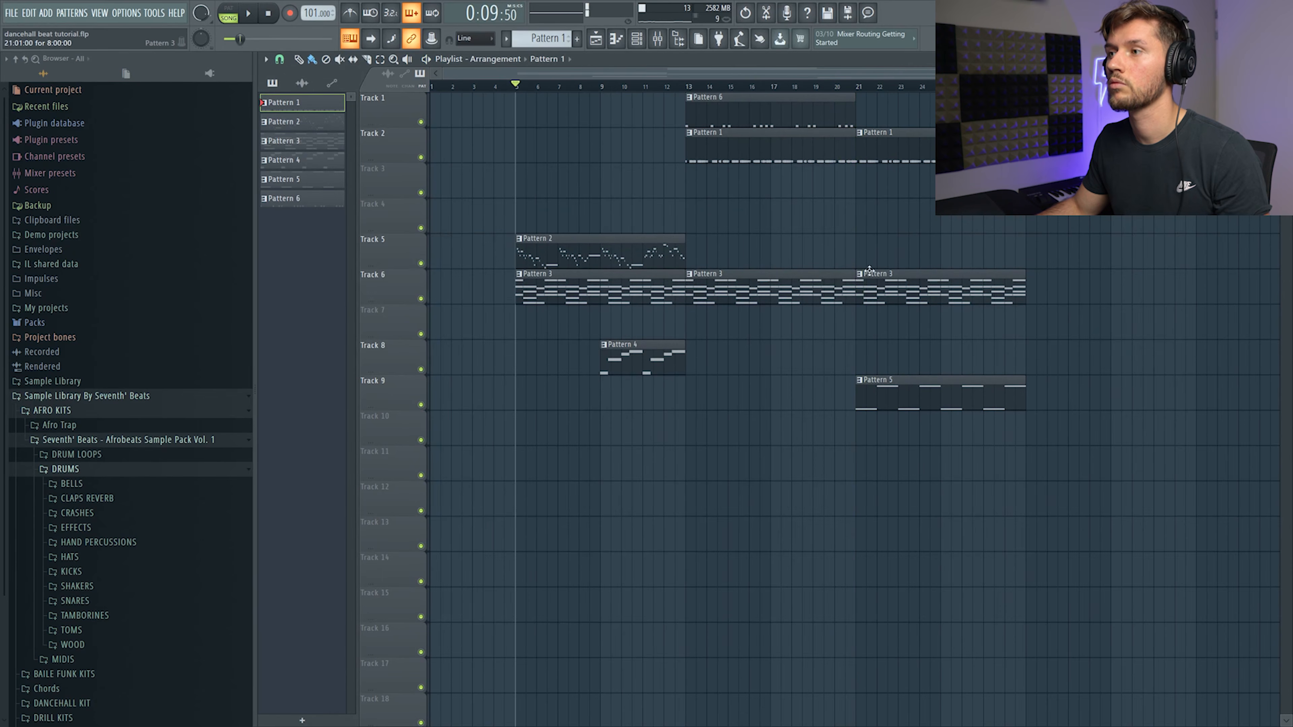
Create Pattern 7 with a busier C5 kick rhythm than Pattern 6, place it on track 1 at bar 21, and listen to it
double_click(795, 115)
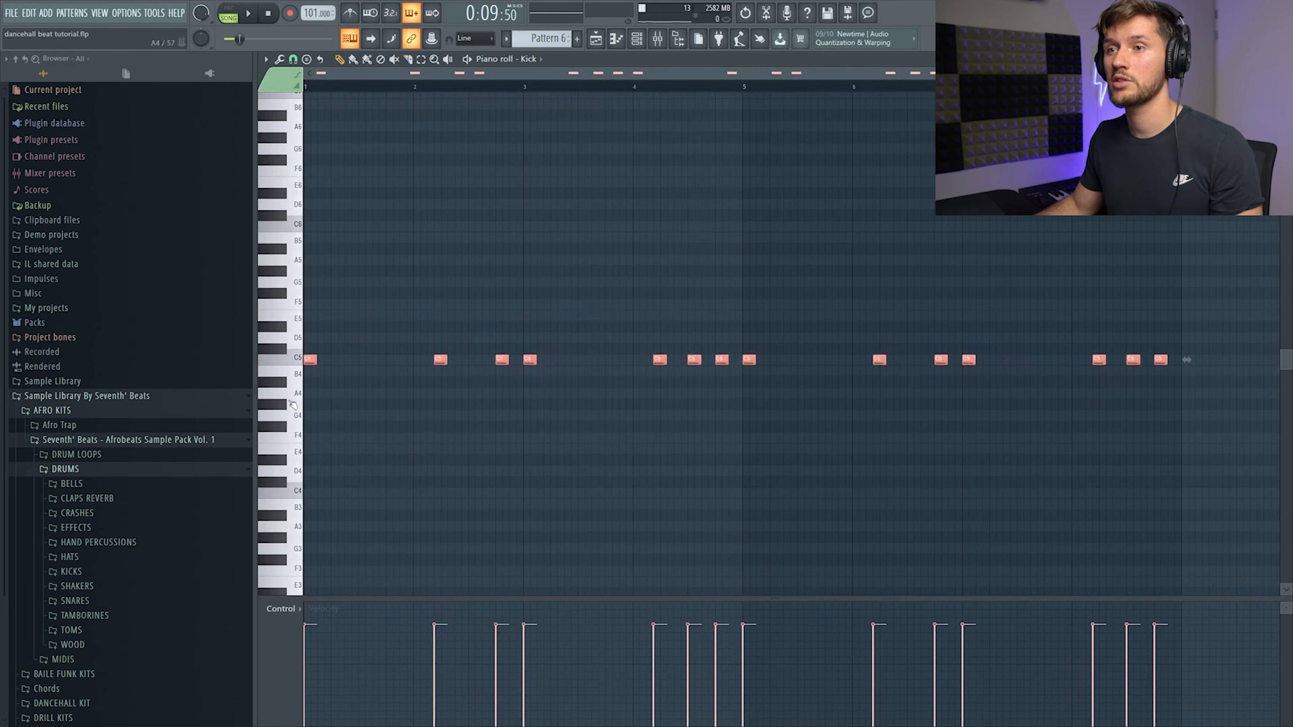
click(580, 40)
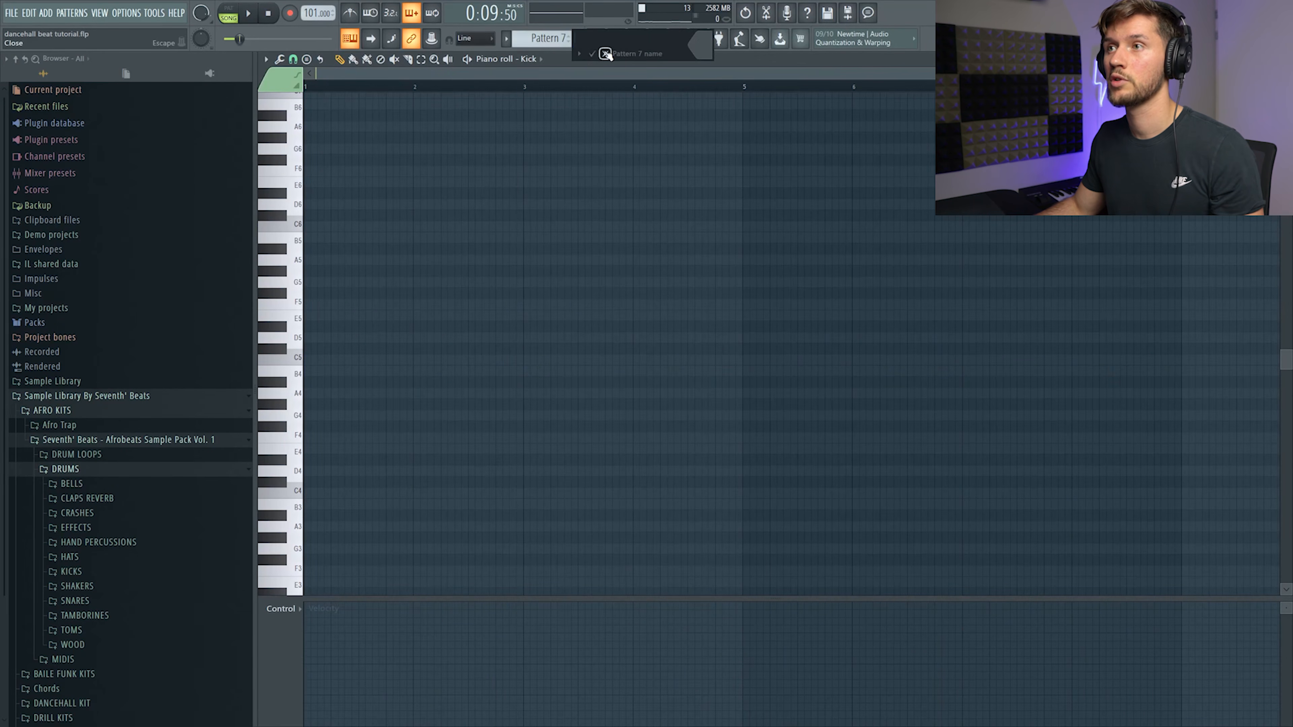
click(511, 183)
right_click(510, 184)
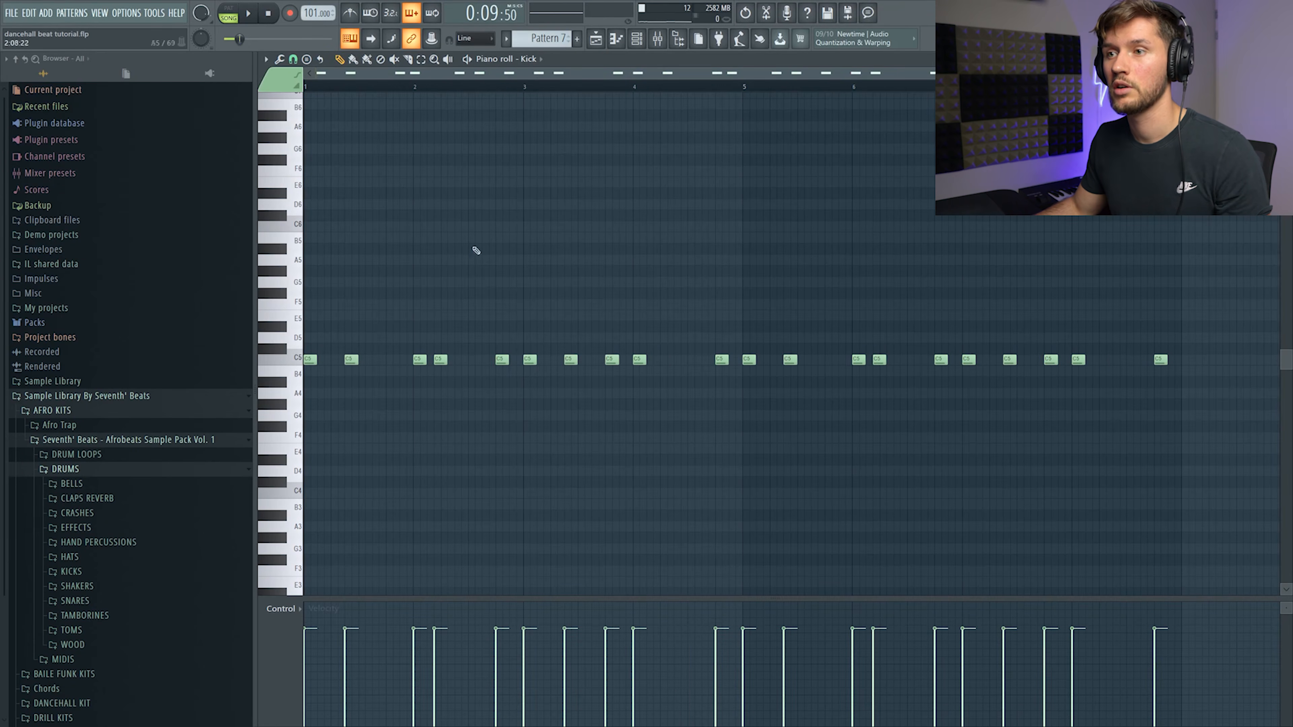
click(598, 41)
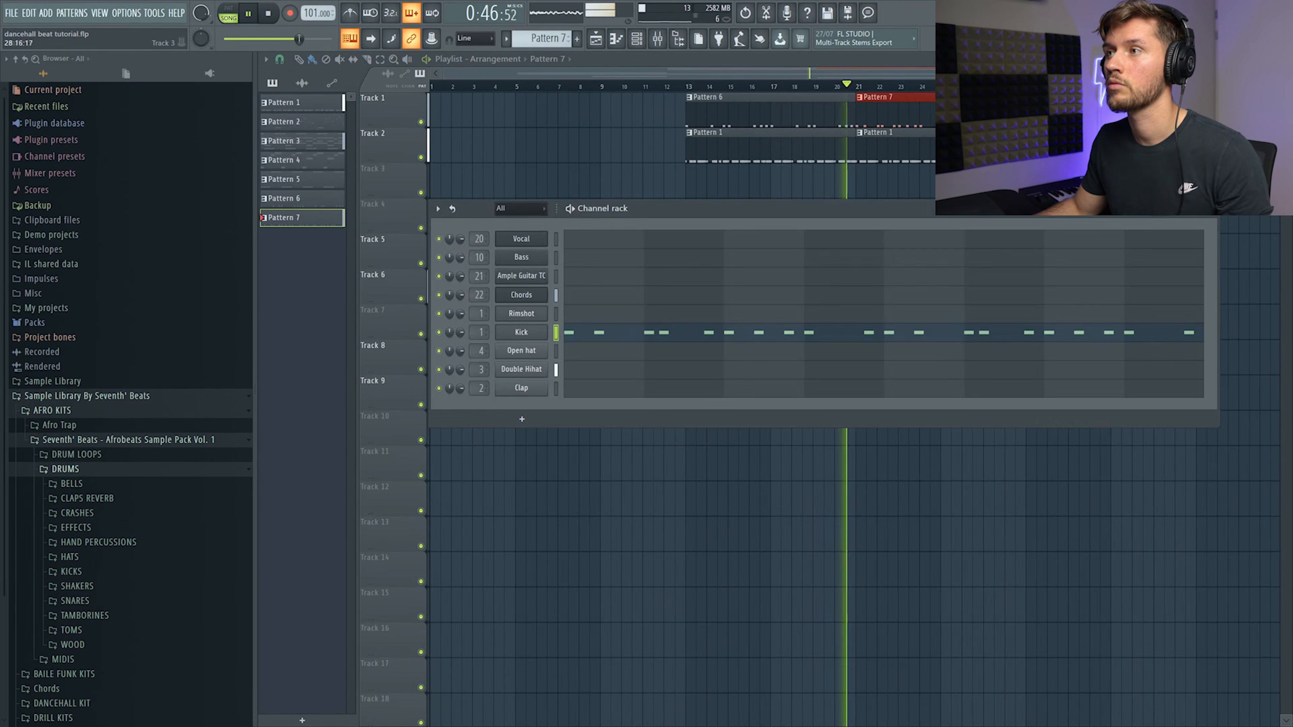
key(F6)
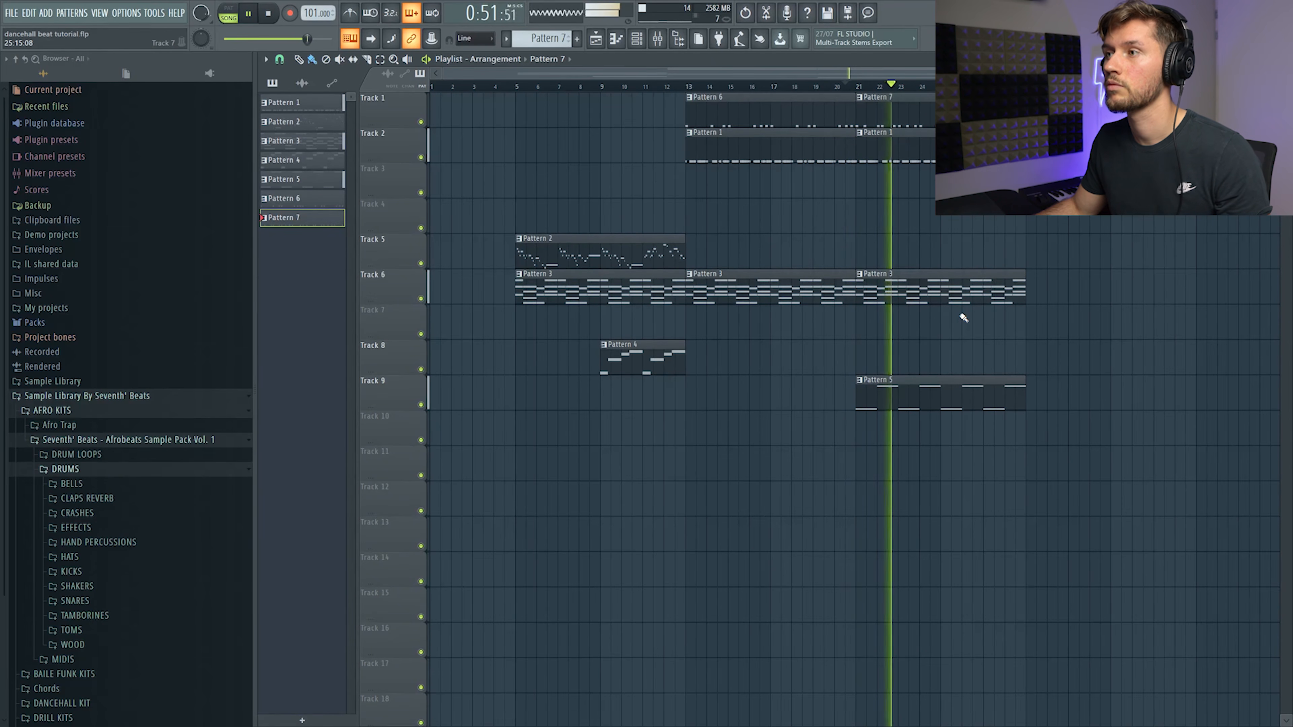
key(space)
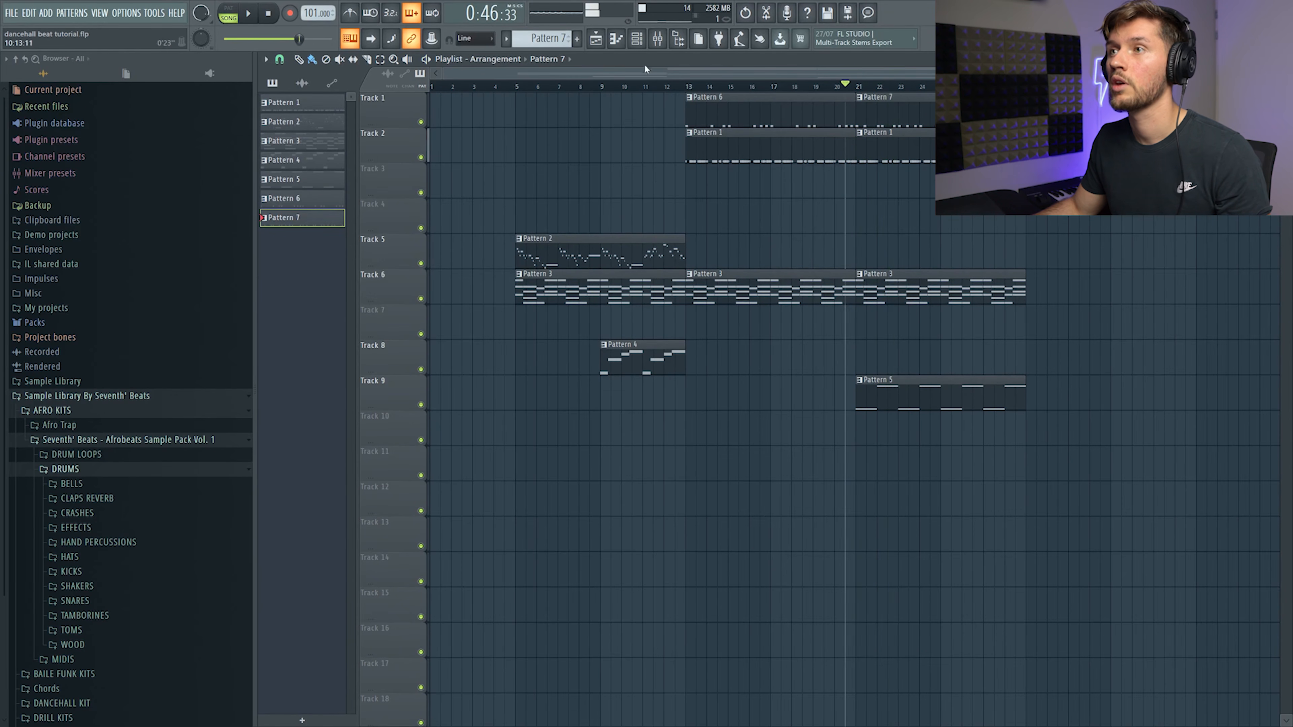
Open the 808 channel's sample in the Edison audio editor and detect its pitch regions
click(636, 40)
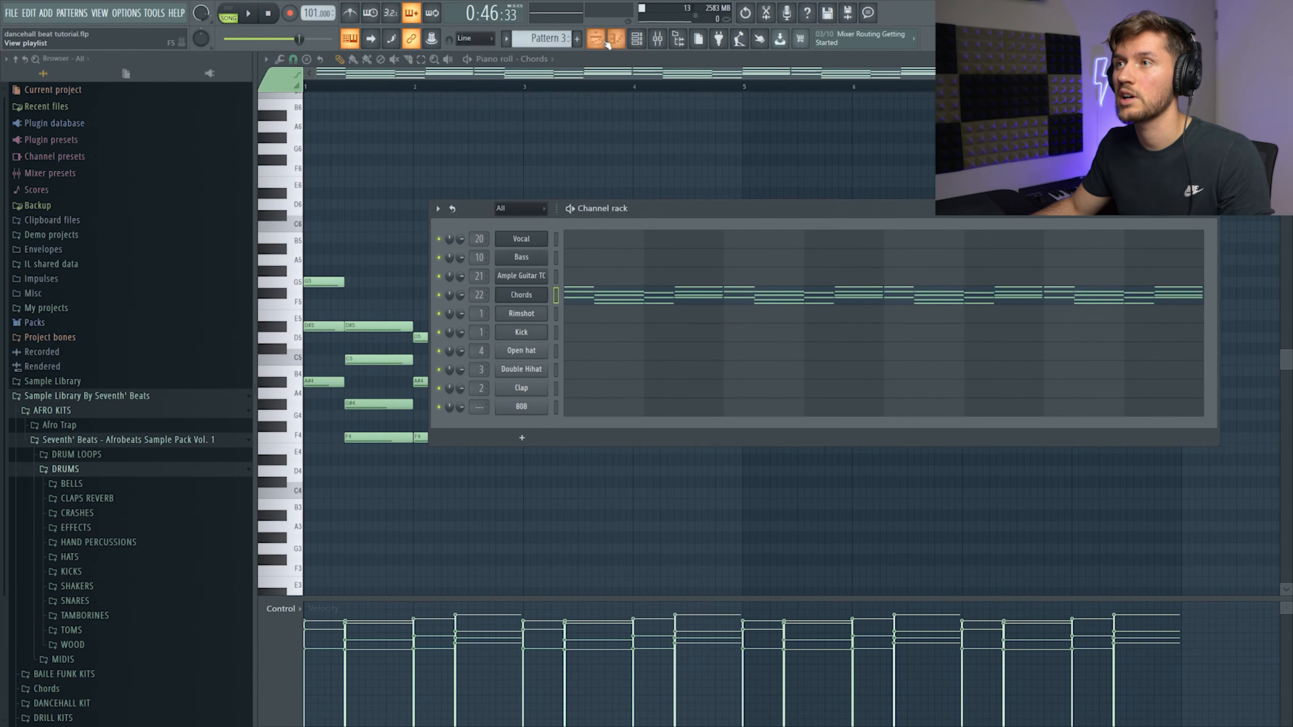
click(606, 43)
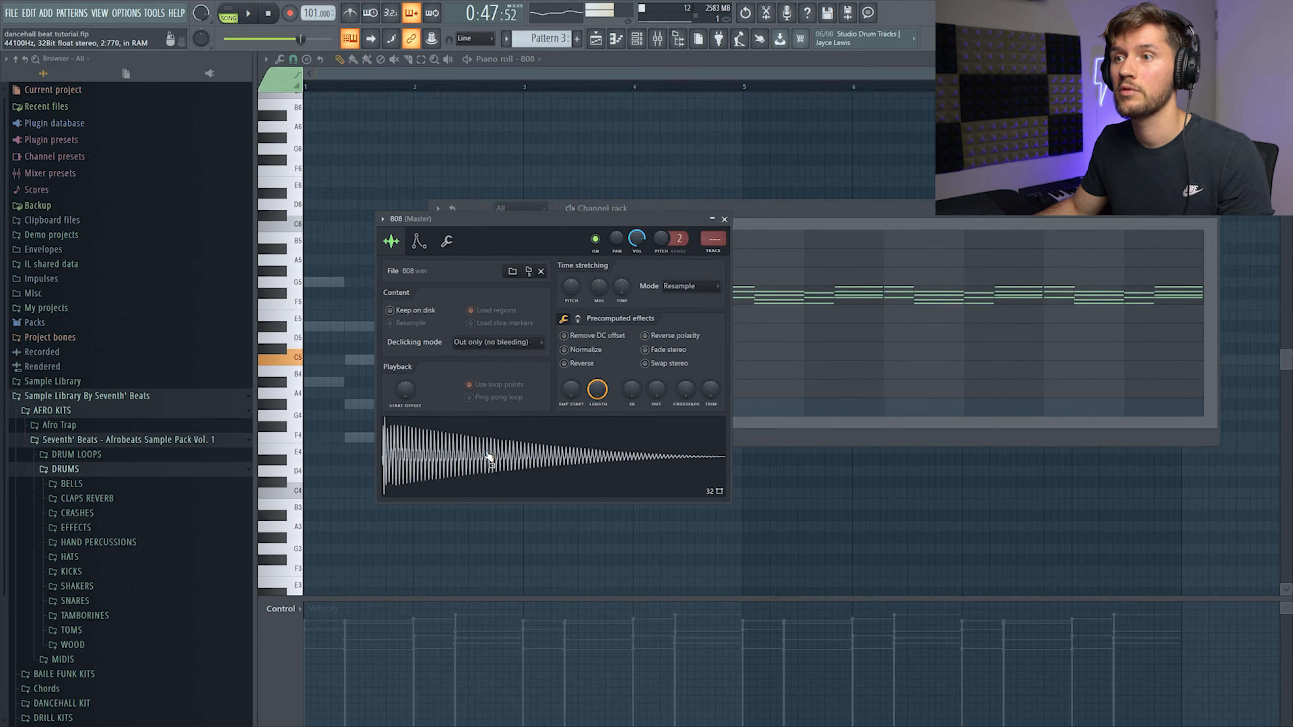
right_click(488, 459)
click(532, 488)
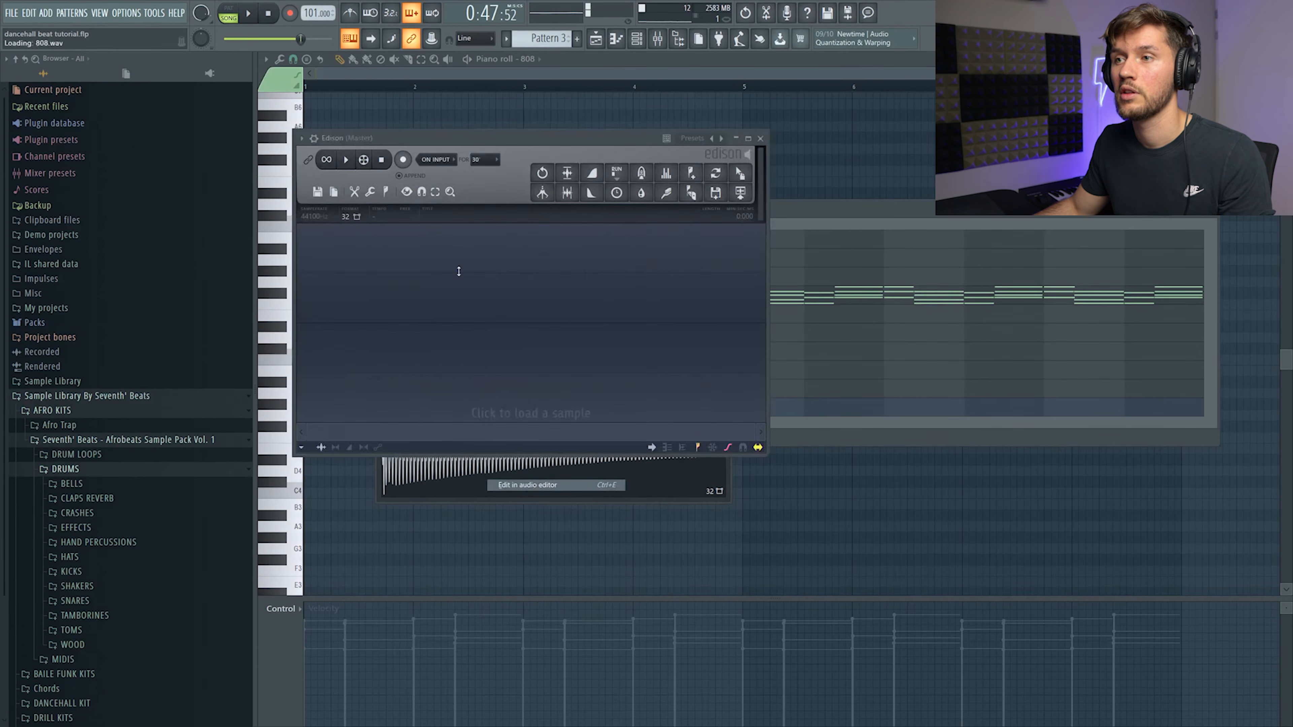
click(386, 192)
click(425, 358)
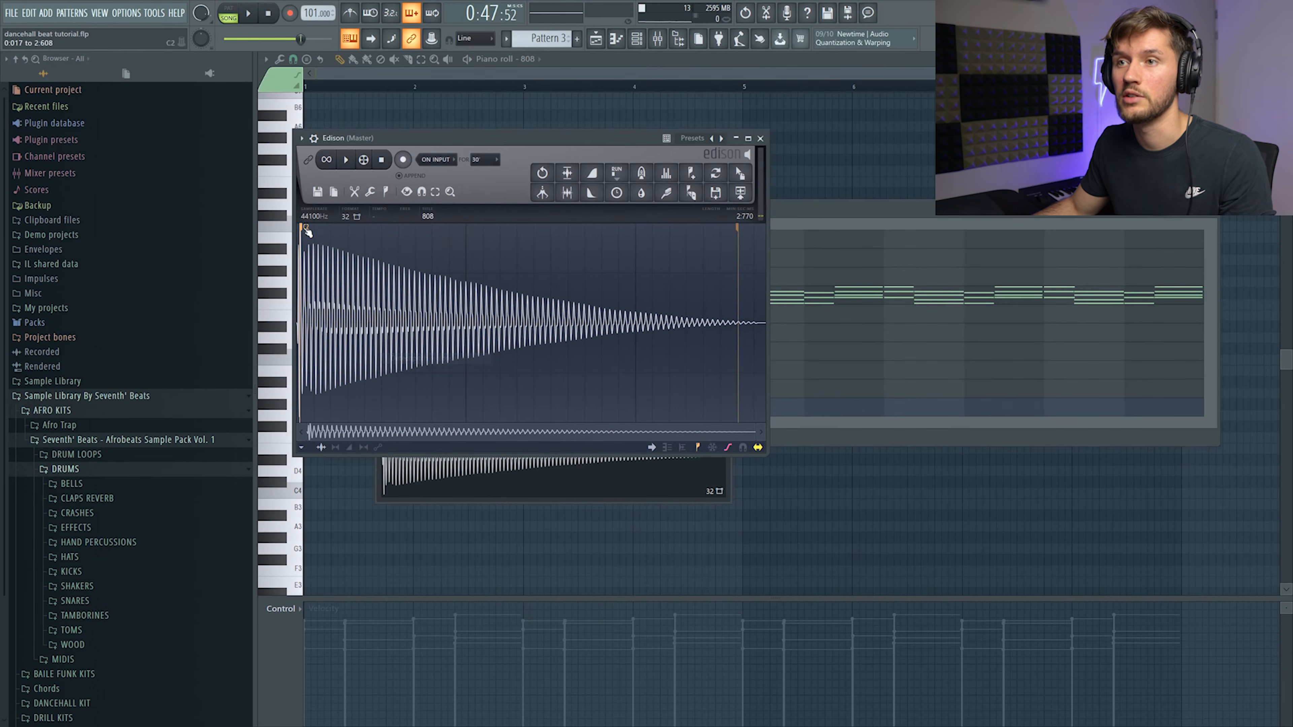
key(Escape)
click(752, 217)
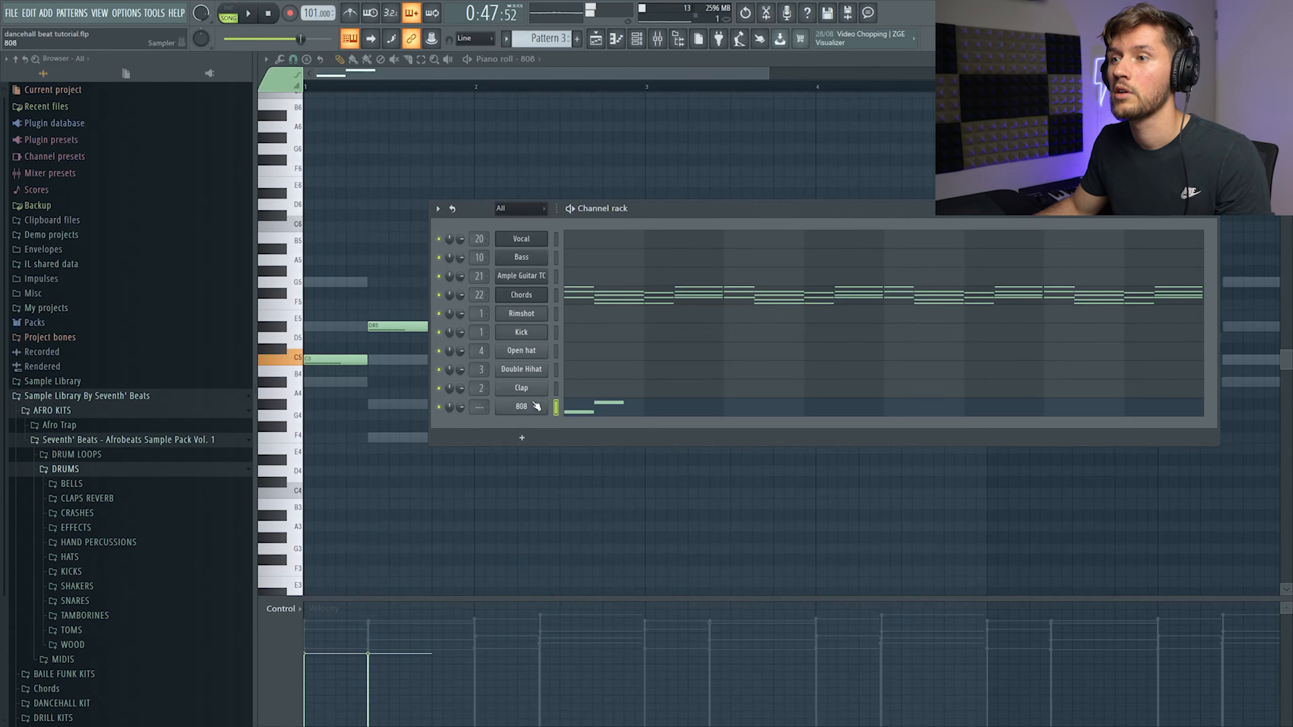
Draw the 808's C5, F5, D5 and G5 notes over the first two bars of Pattern 3, following the ghost chord timing
click(536, 406)
click(418, 241)
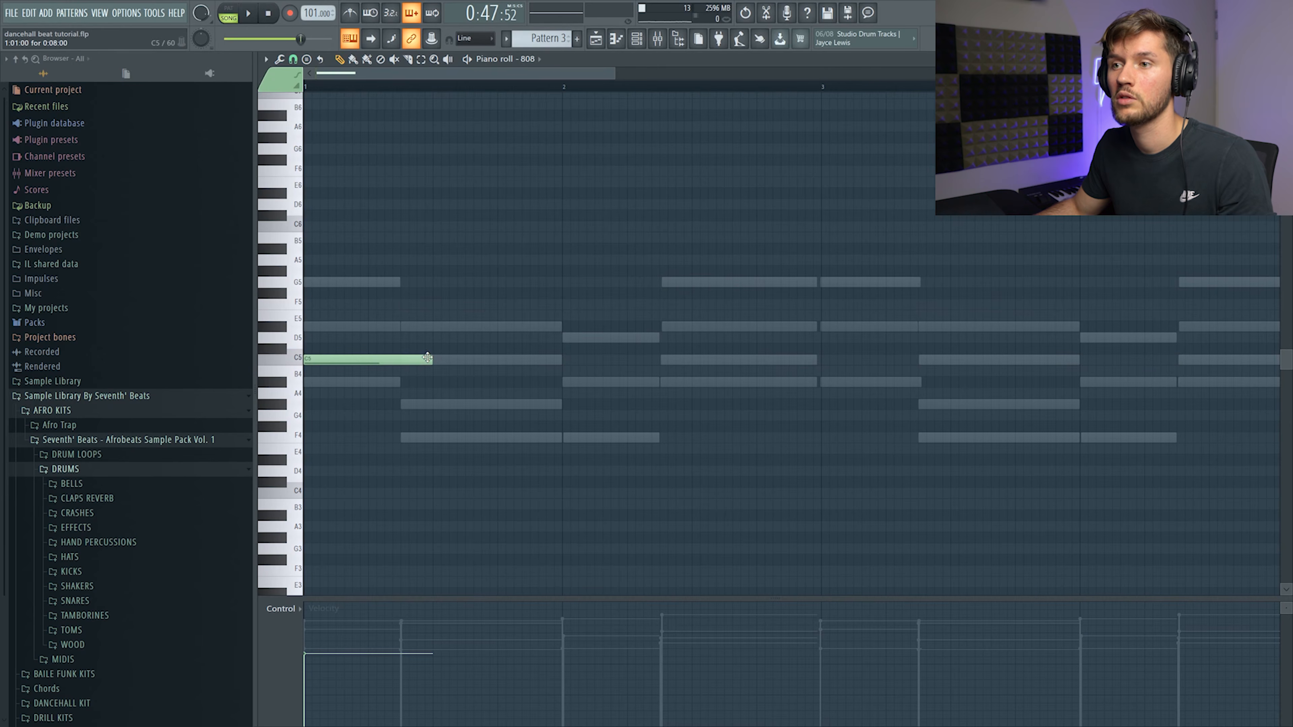
drag(427, 358, 398, 355)
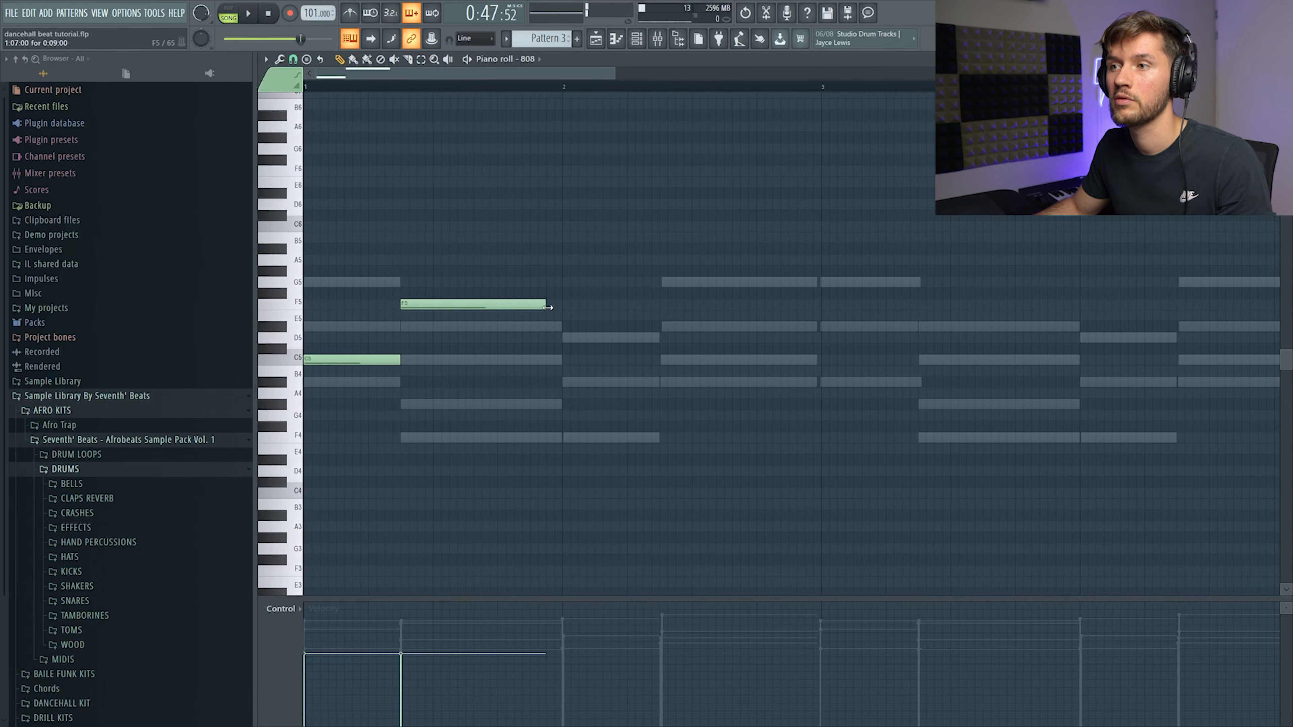
key(space)
click(562, 339)
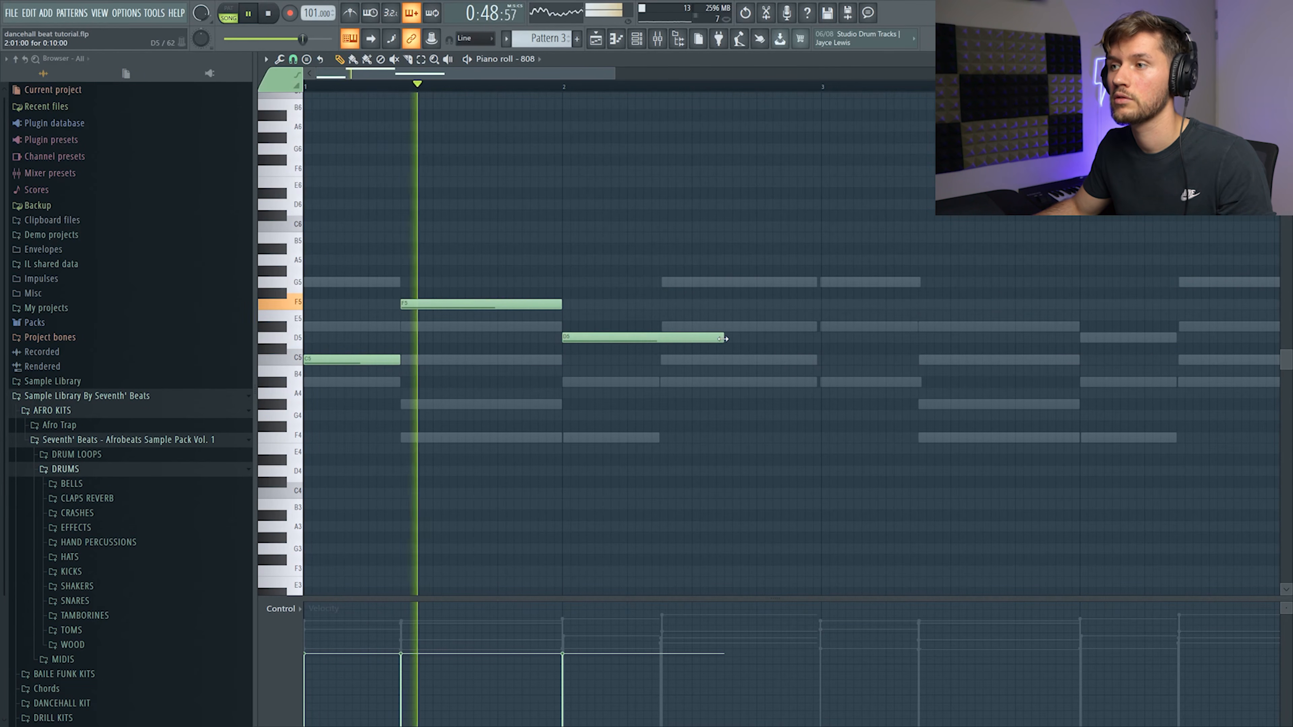
drag(669, 350, 660, 351)
click(664, 281)
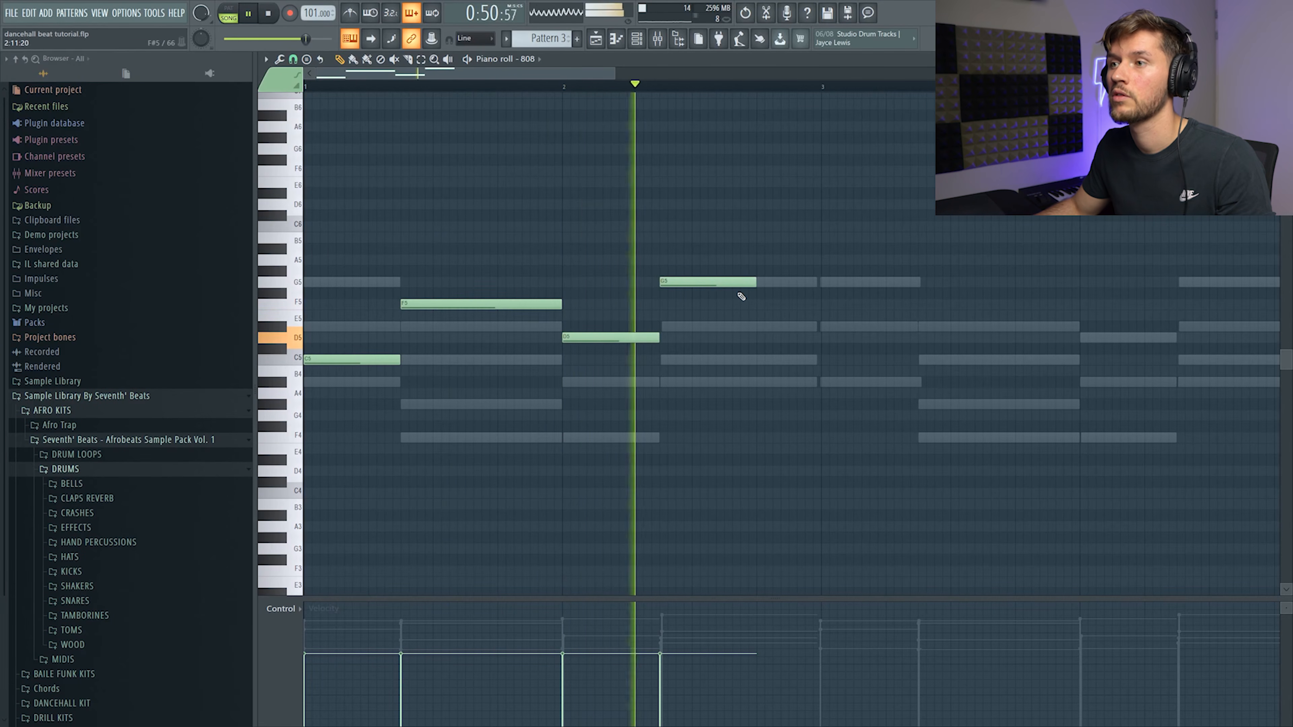
key(space)
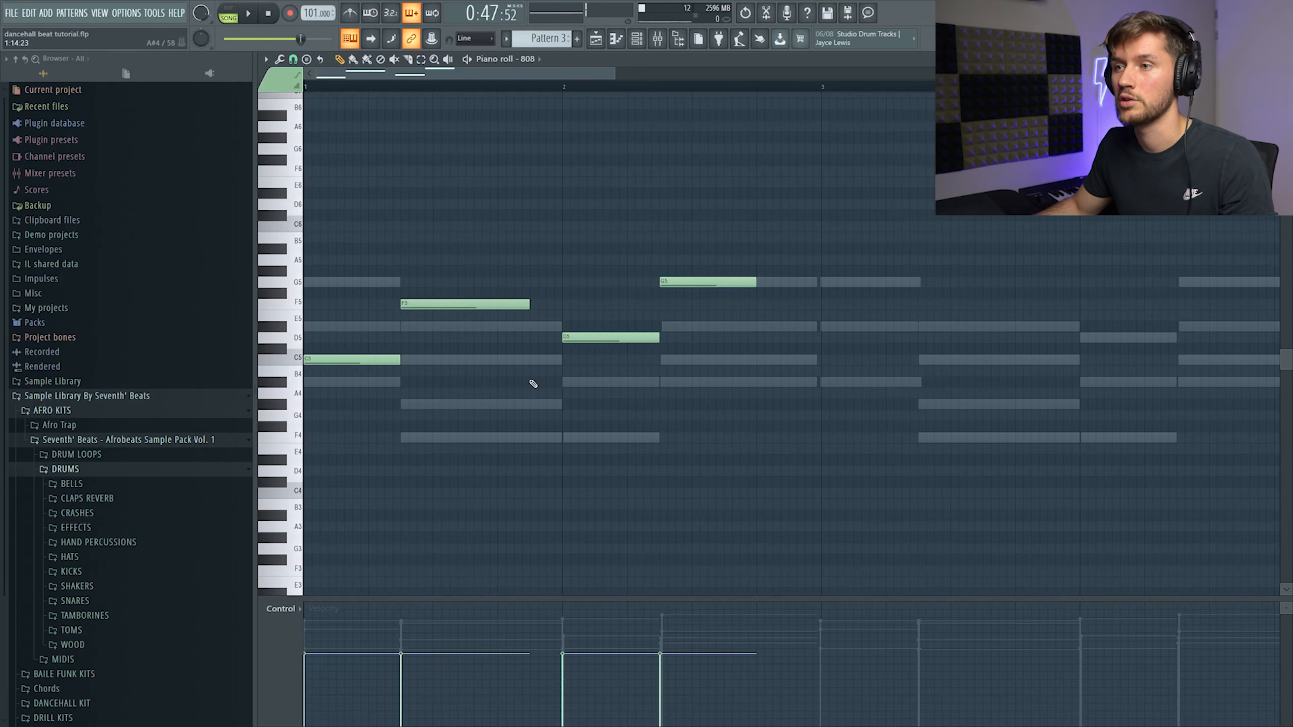
Add C5 notes to the 808 line after the F5 and G5 notes, filling up to the next bar lines, while listening
key(space)
drag(659, 360, 562, 360)
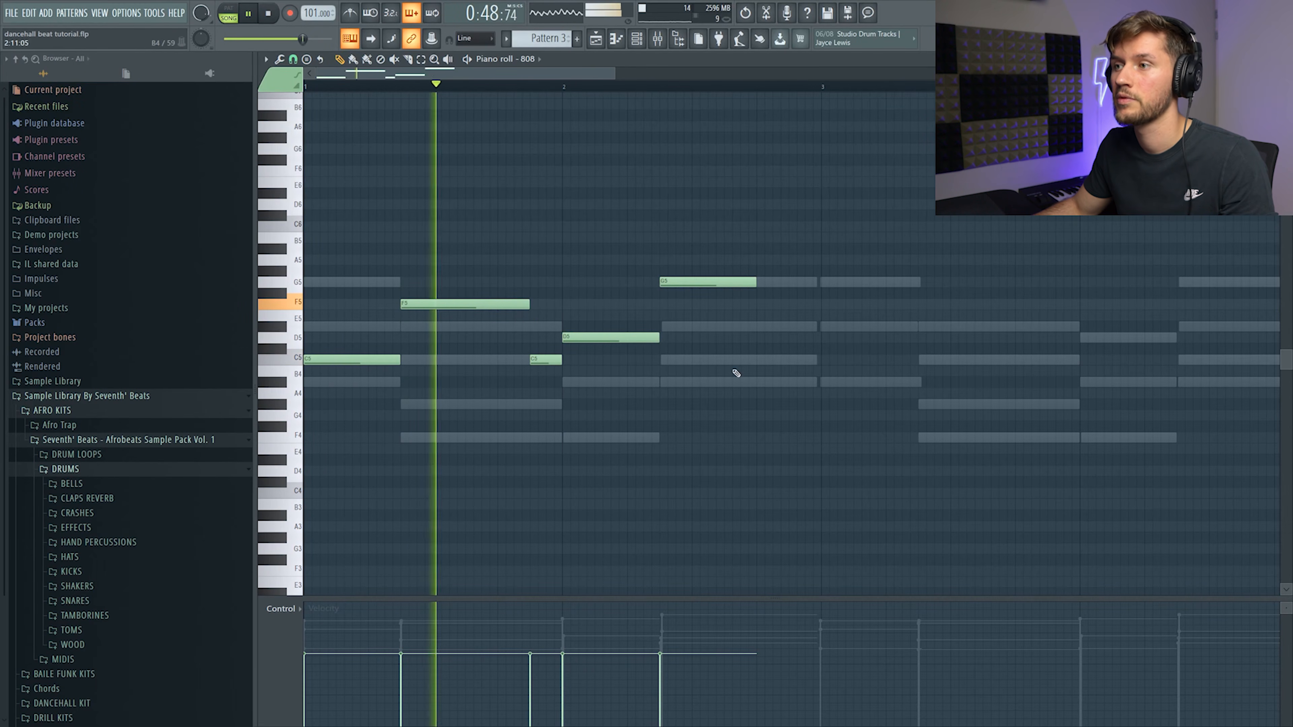
click(756, 360)
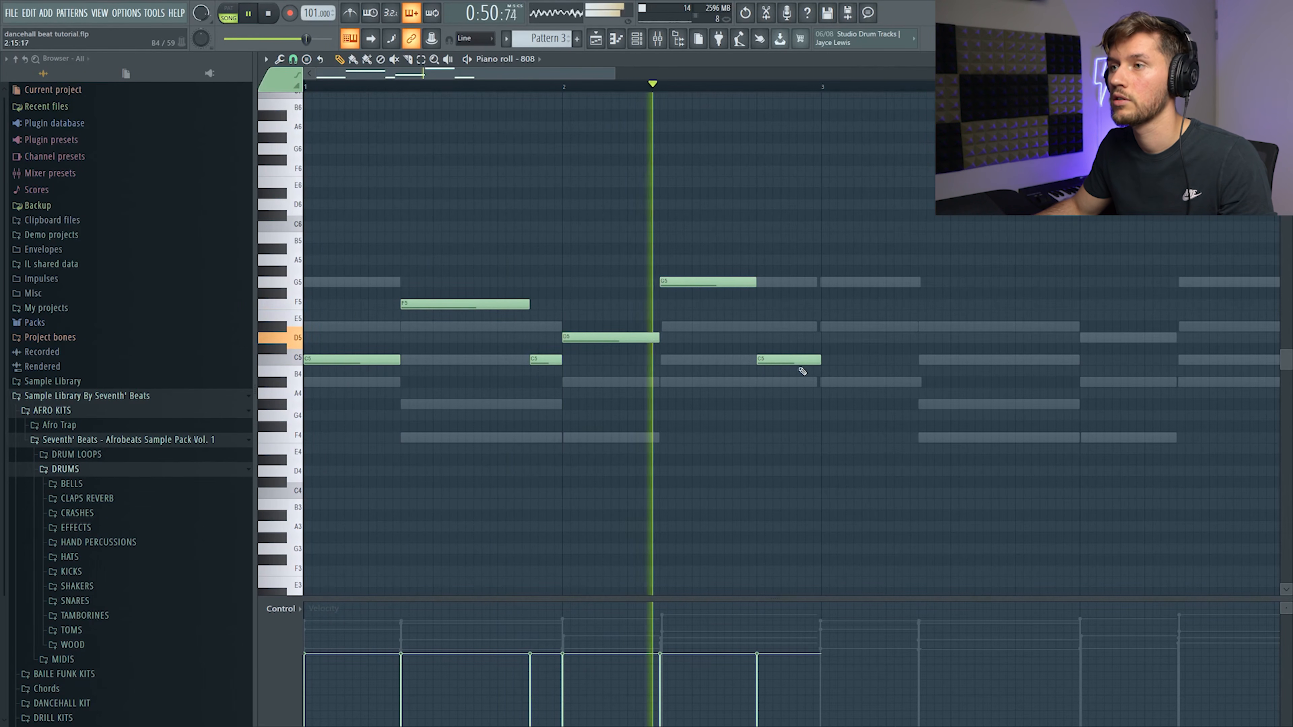
key(space)
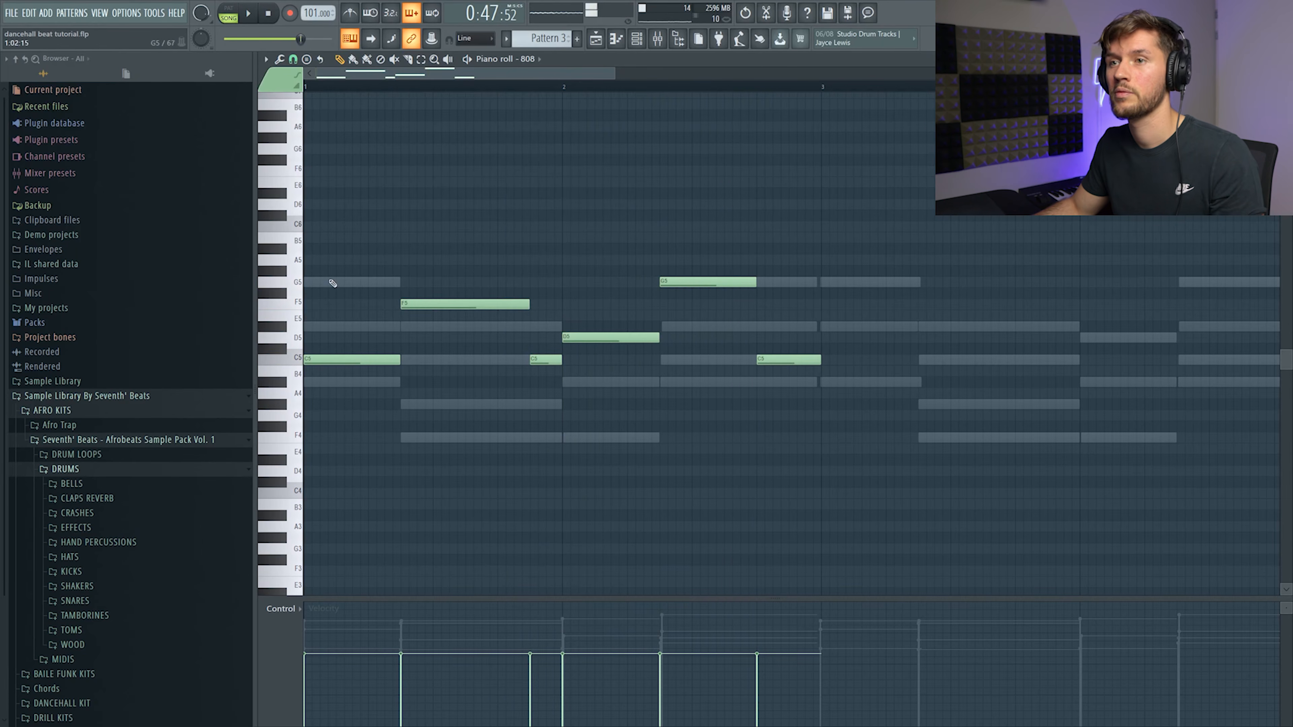
Repeat the two-bar 808 phrase by duplicating all notes until it fills the eight-bar pattern
key(ctrl+a)
drag(487, 79, 193, 135)
key(ctrl+b)
drag(614, 75, 864, 91)
key(ctrl+a)
drag(537, 80, 2, 197)
key(ctrl+b)
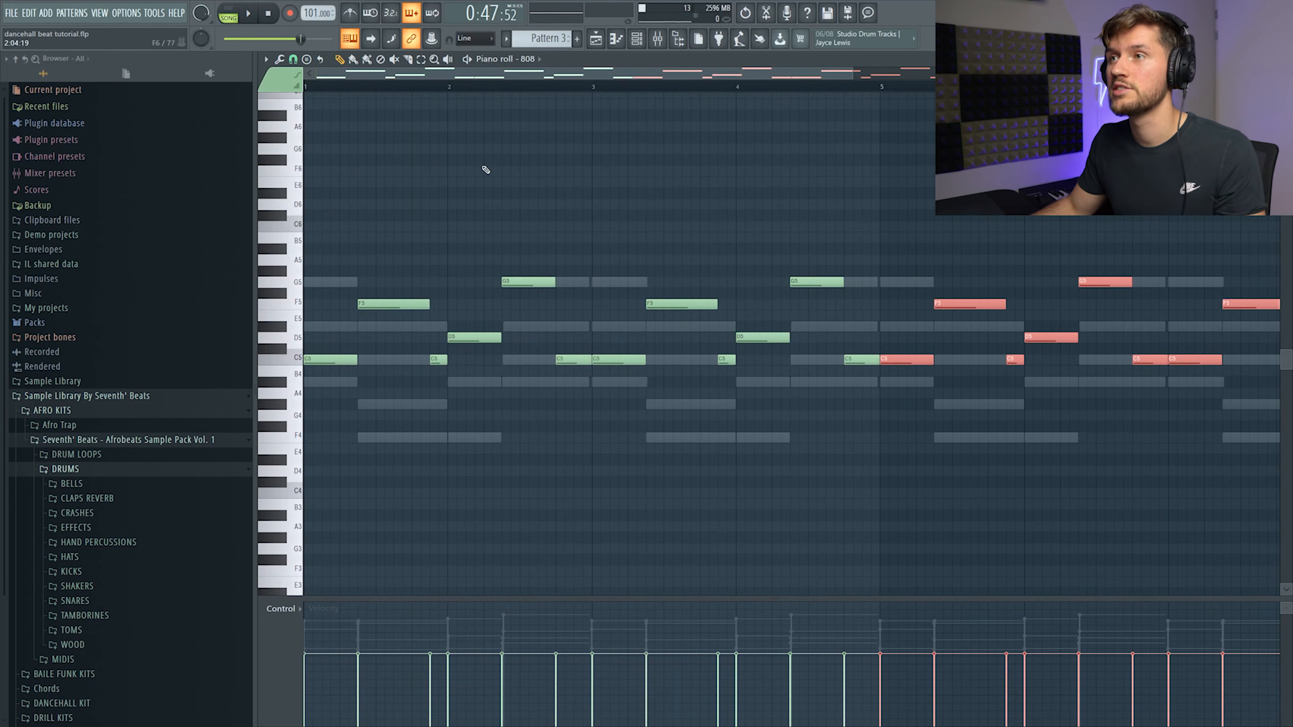
Move the 808 notes out of Pattern 3 into a new Pattern 8 and place its clip on track 11 at bar 21
key(F5)
click(857, 231)
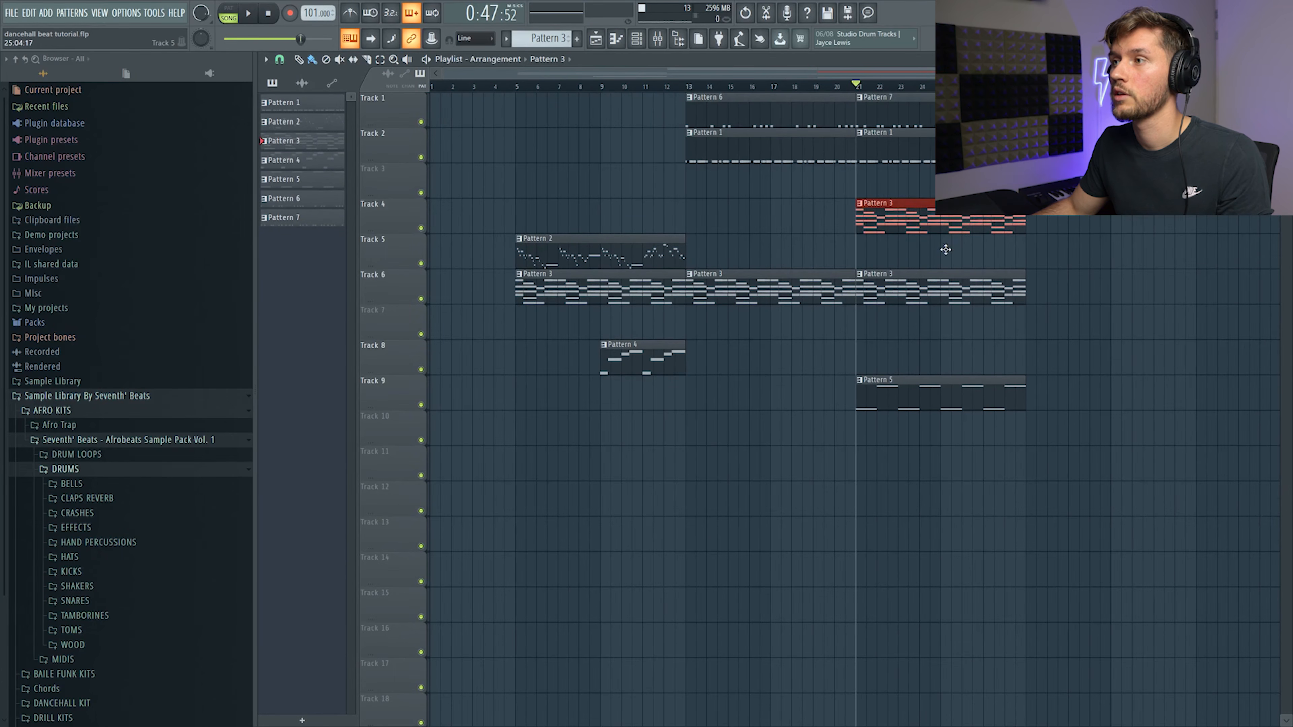
right_click(934, 227)
click(638, 42)
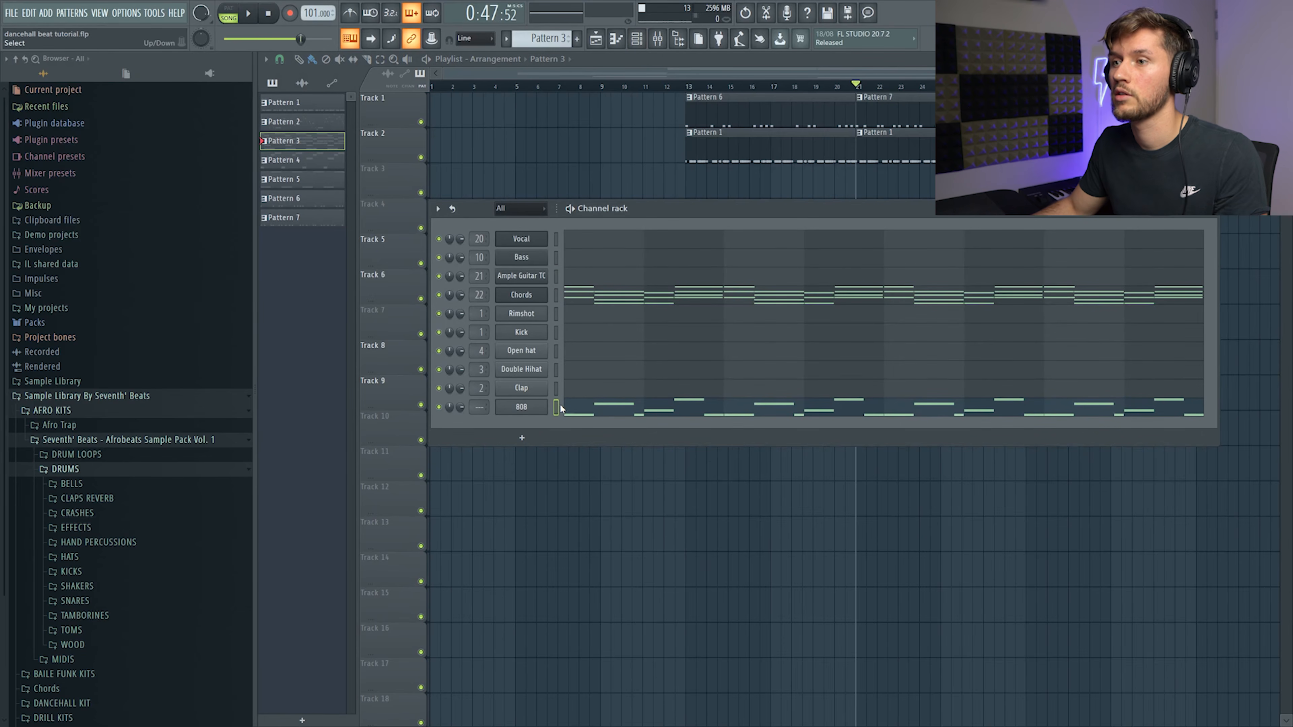
key(ctrl+x)
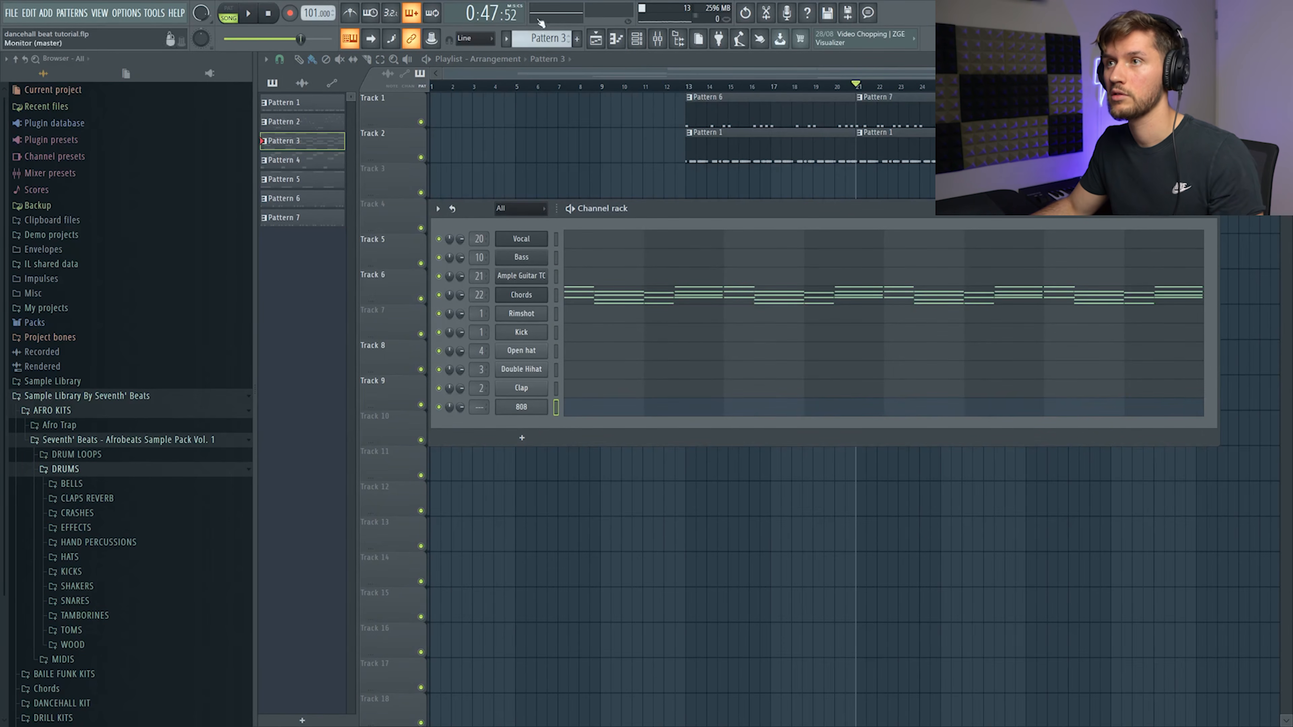
click(578, 40)
key(Return)
key(ctrl+v)
drag(874, 183, 895, 484)
During playback, cut the low frequencies of the Clap mixer track with its equalizer and lower its volume to -3.1 dB
key(space)
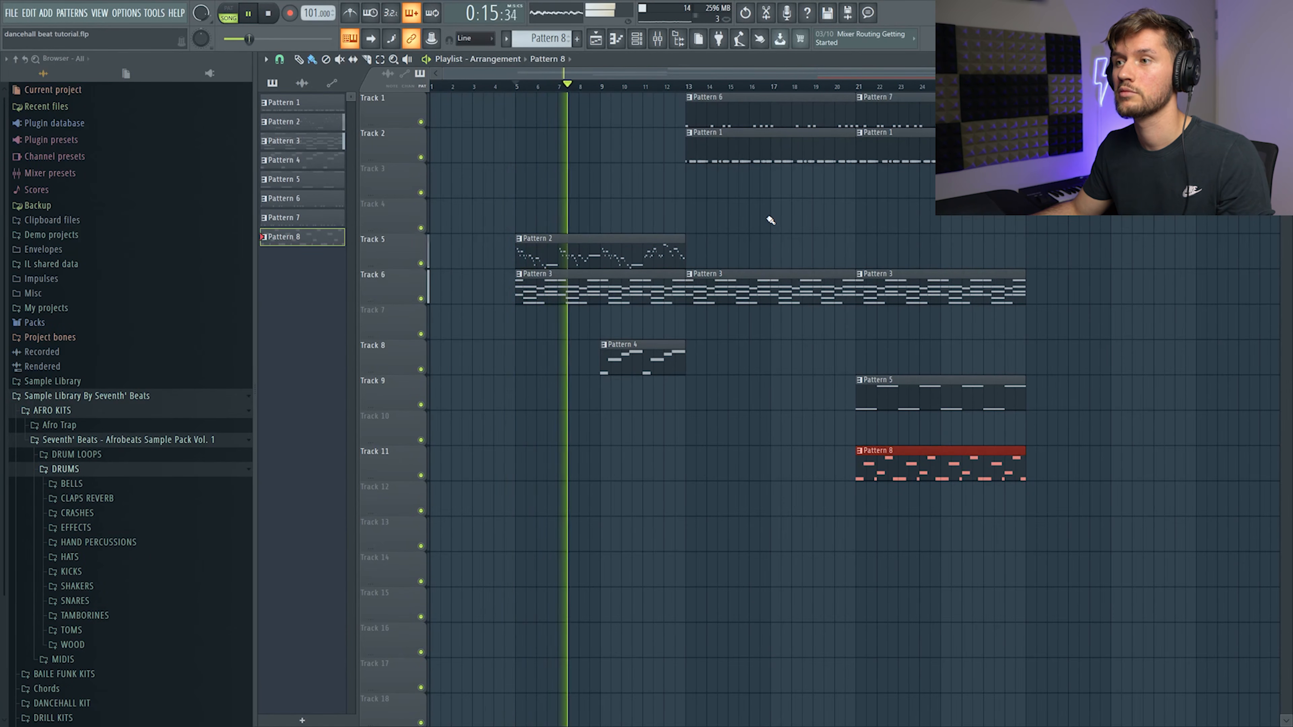
click(656, 39)
click(476, 319)
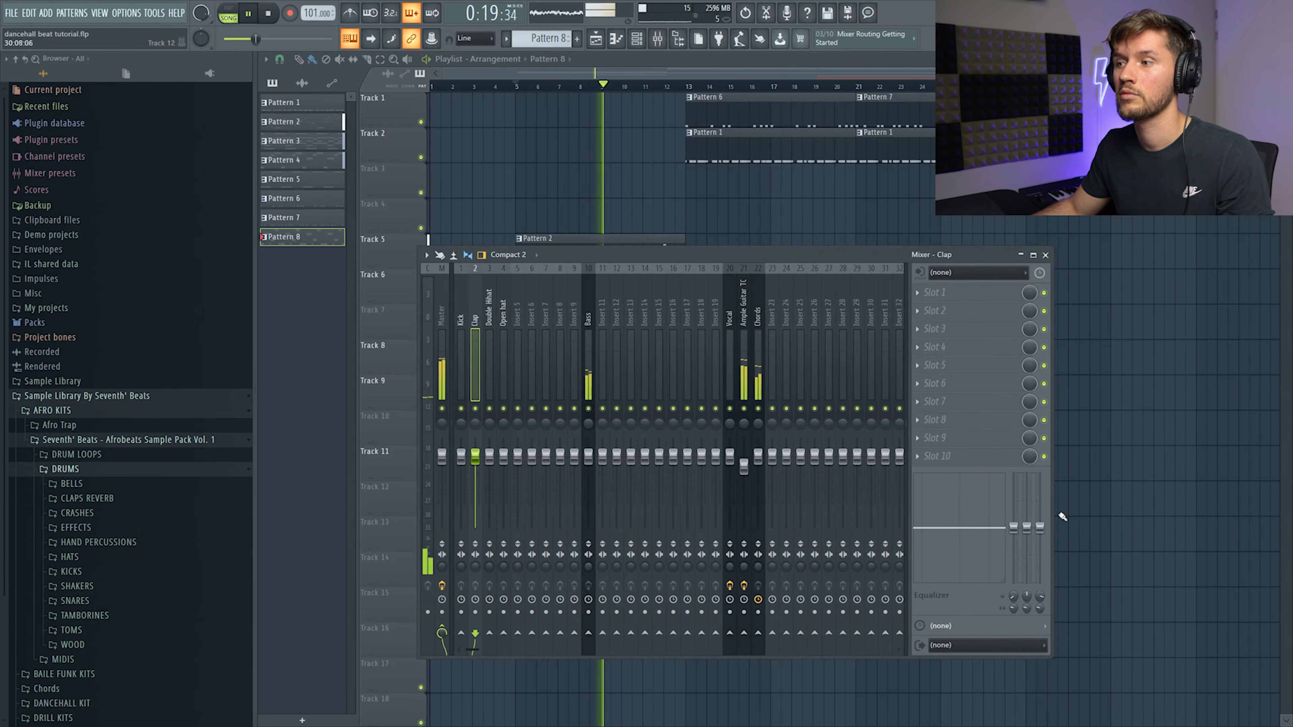
drag(1014, 529, 1013, 583)
drag(925, 558, 949, 558)
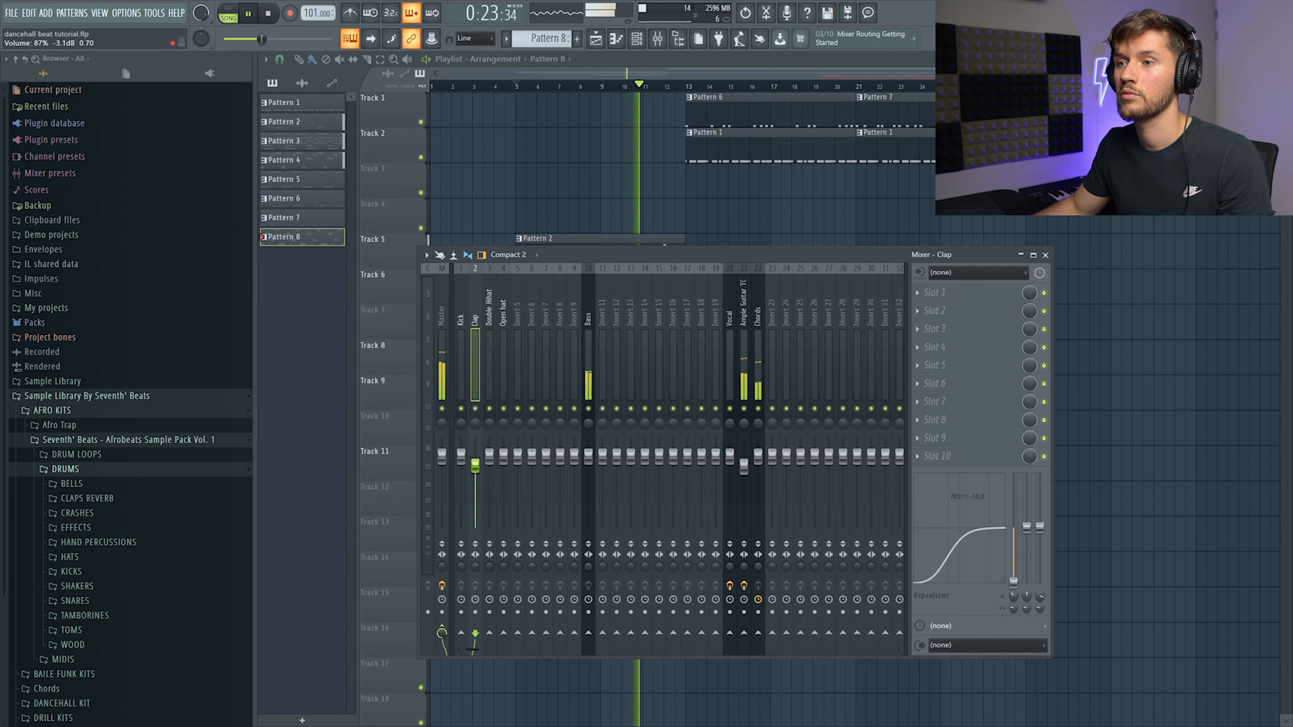
key(F9)
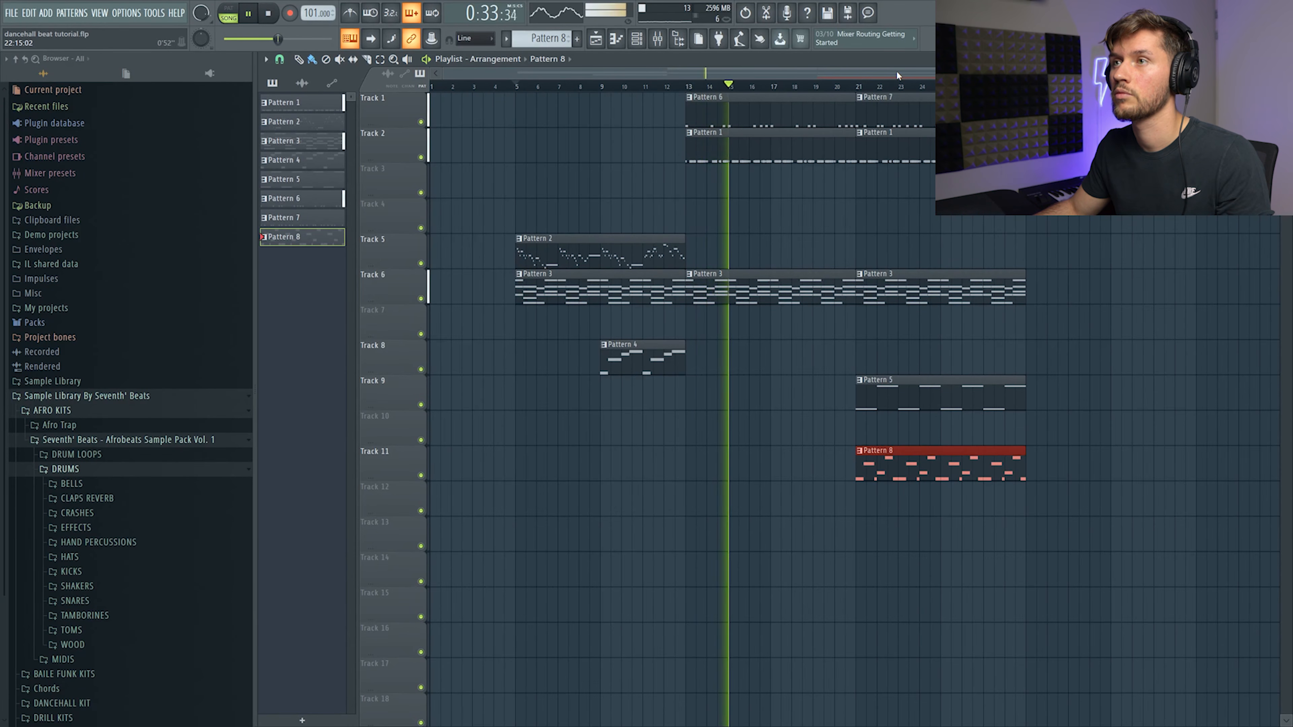
key(F9)
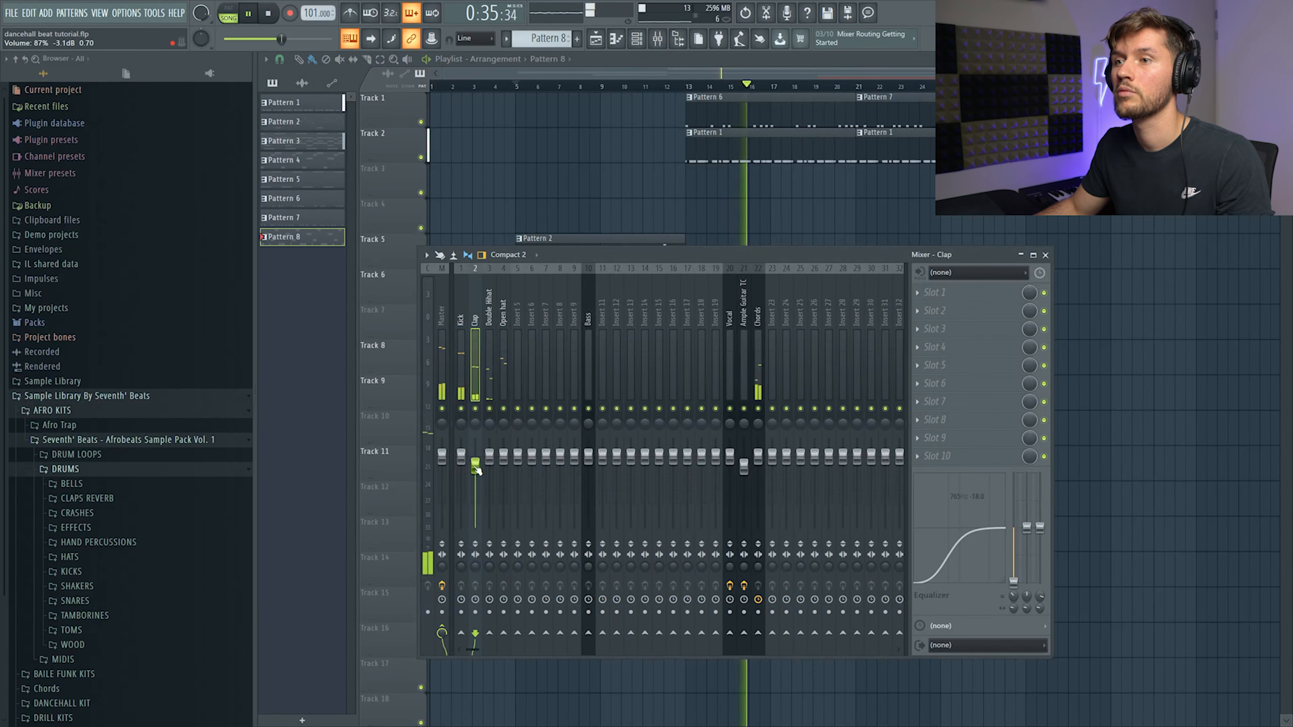
Route the Rimshot channel to its own mixer track 5, separate from the Kick
key(F6)
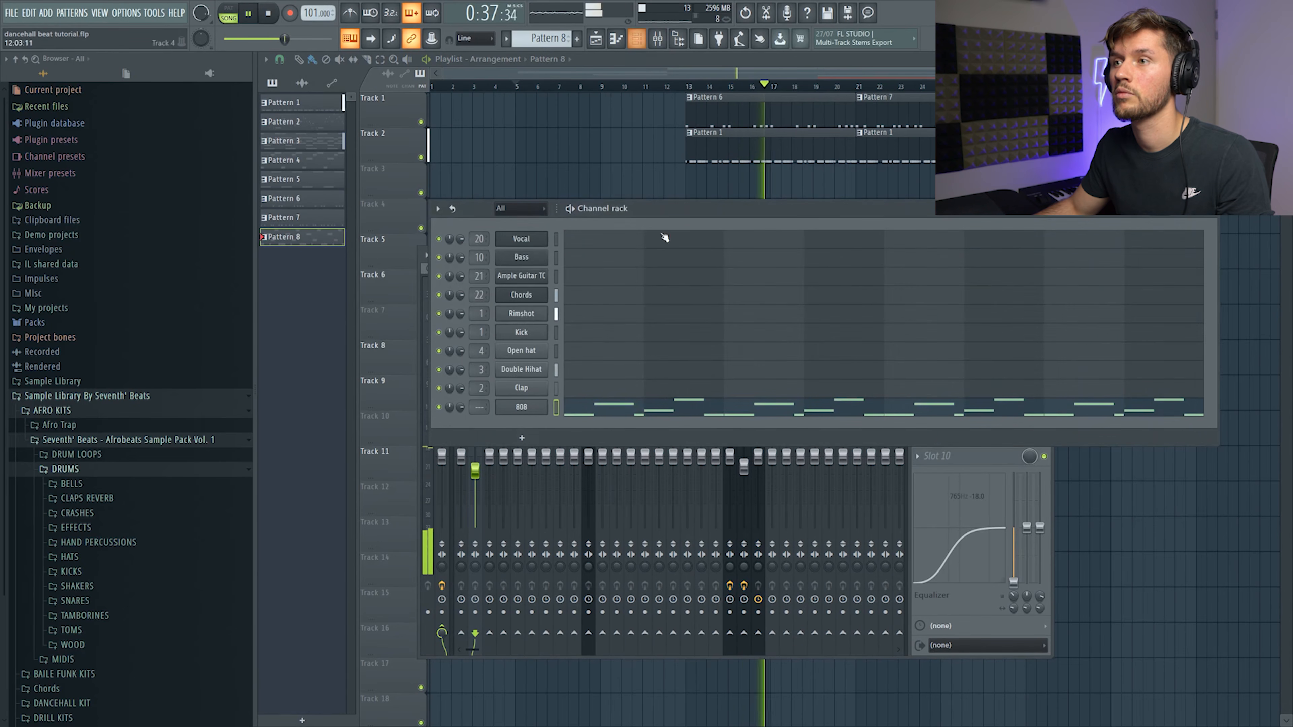
click(524, 318)
click(577, 364)
click(739, 210)
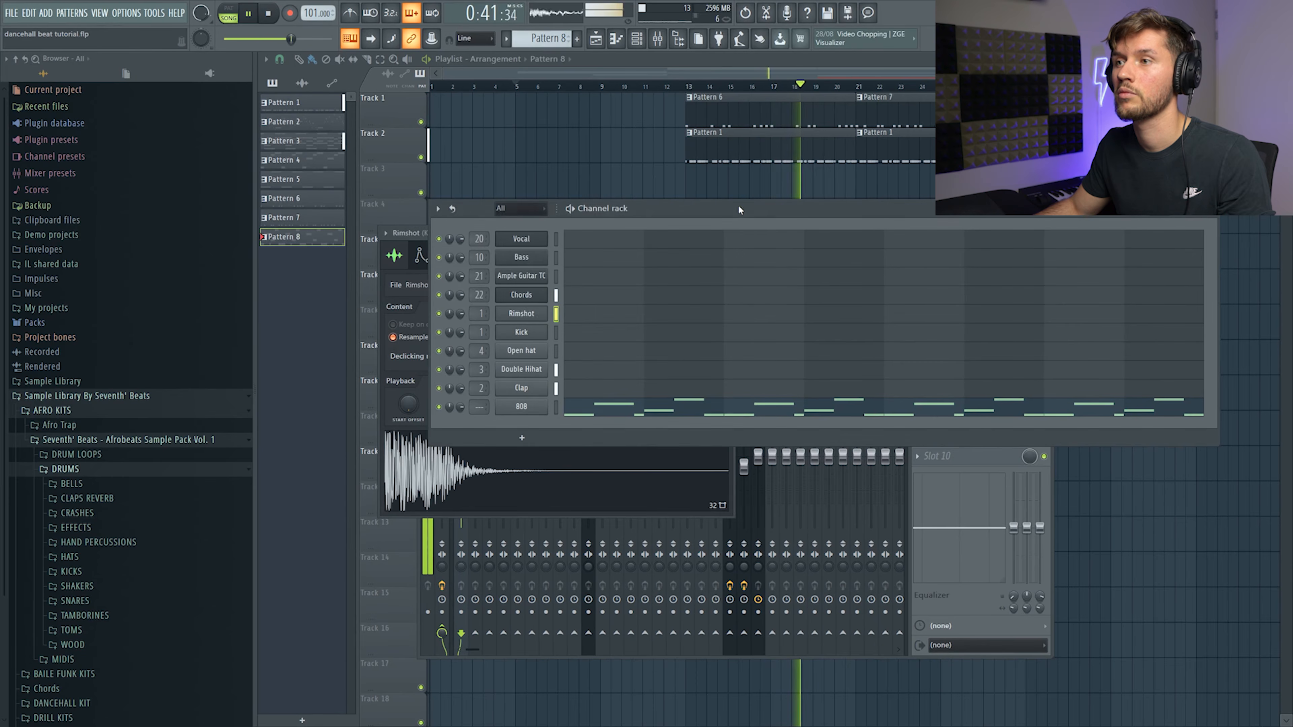
click(542, 314)
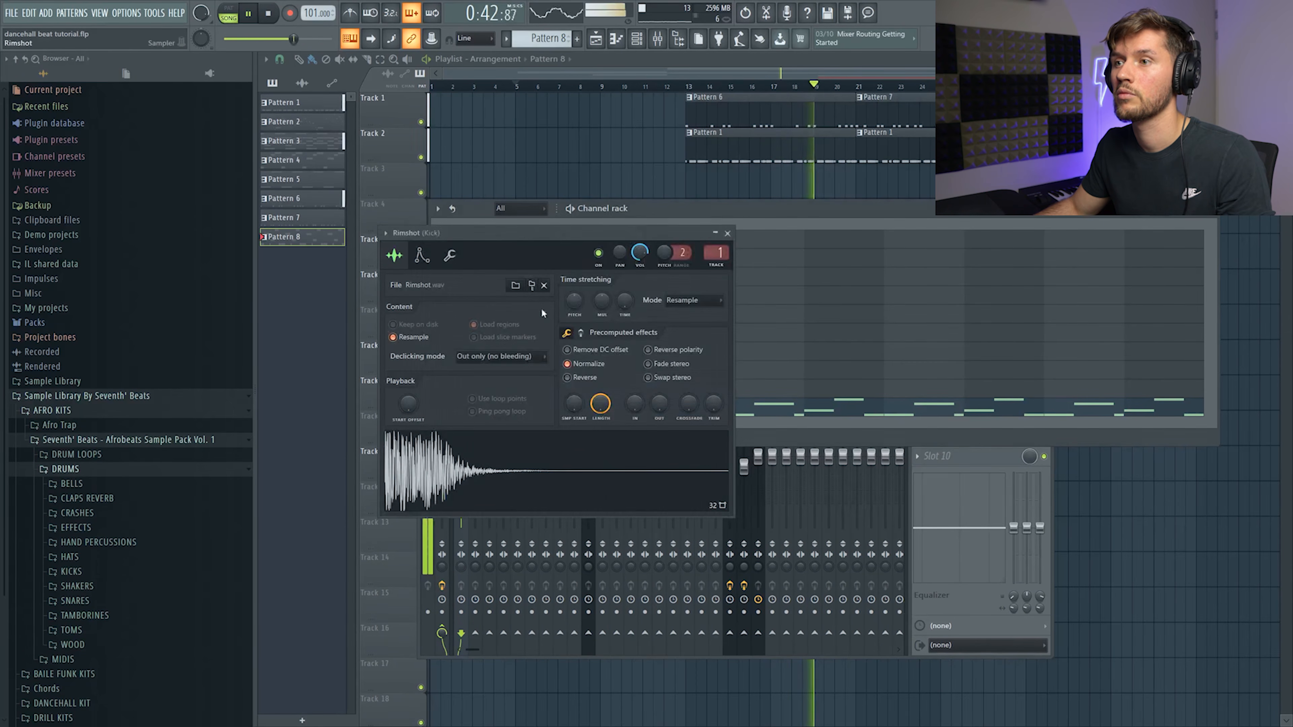
click(664, 44)
right_click(517, 316)
click(738, 384)
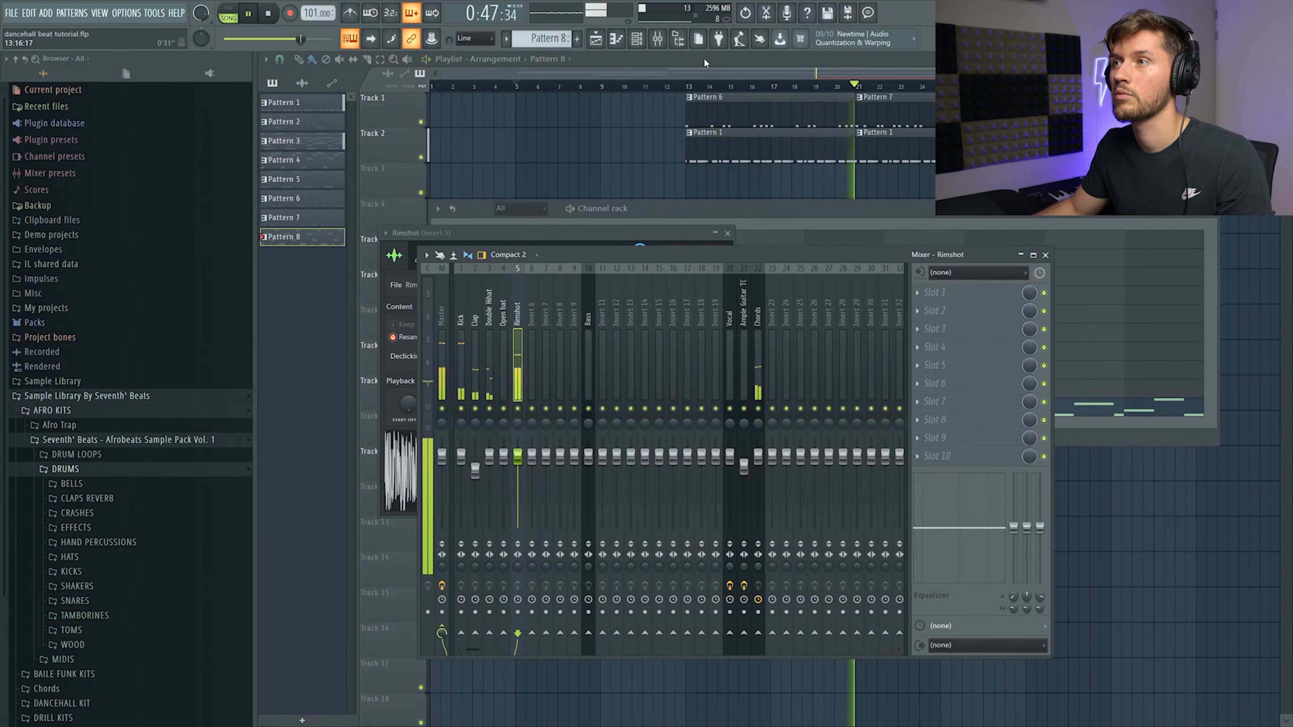